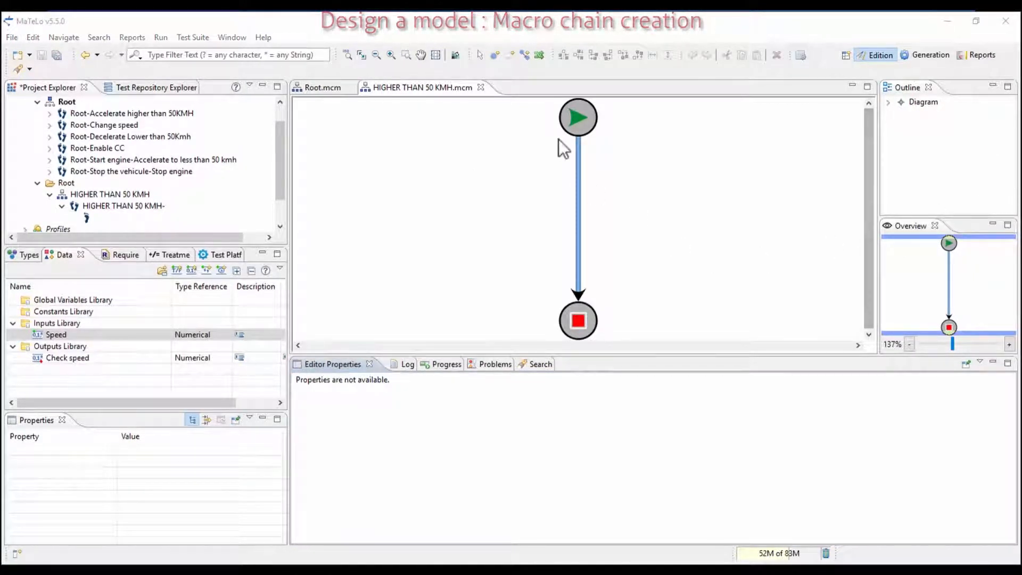
# - Add a macro state named DIS on the transition between the start and end states of the HIGHER THAN 50 KMH chain
pyautogui.click(494, 54)
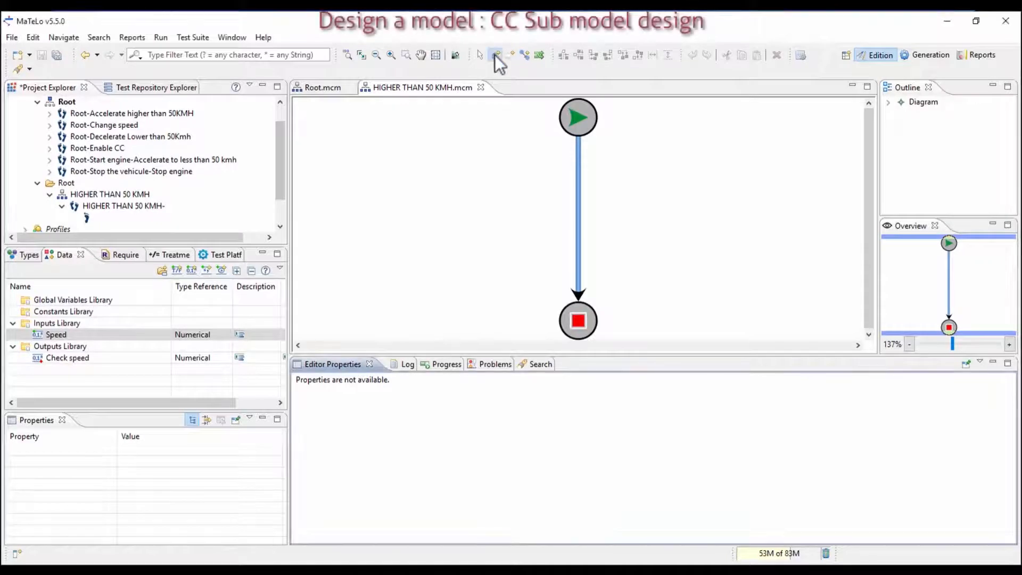
pyautogui.click(574, 198)
pyautogui.click(514, 420)
pyautogui.write('DIS')
pyautogui.press('Return')
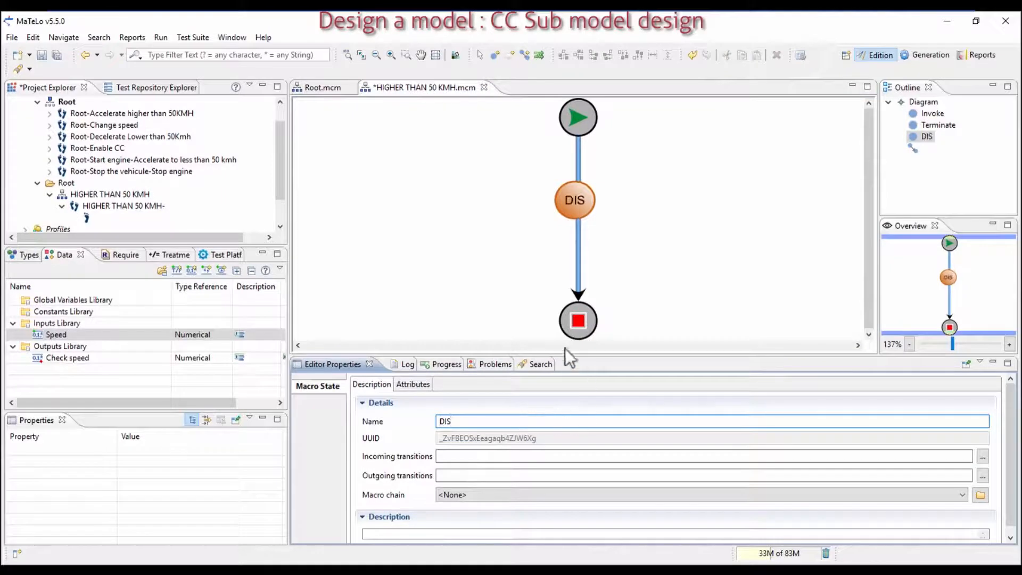
# - Redirect the start state's transition to end at DIS and disable its Test Step option
pyautogui.click(504, 281)
pyautogui.moveTo(579, 294); pyautogui.dragTo(575, 200)
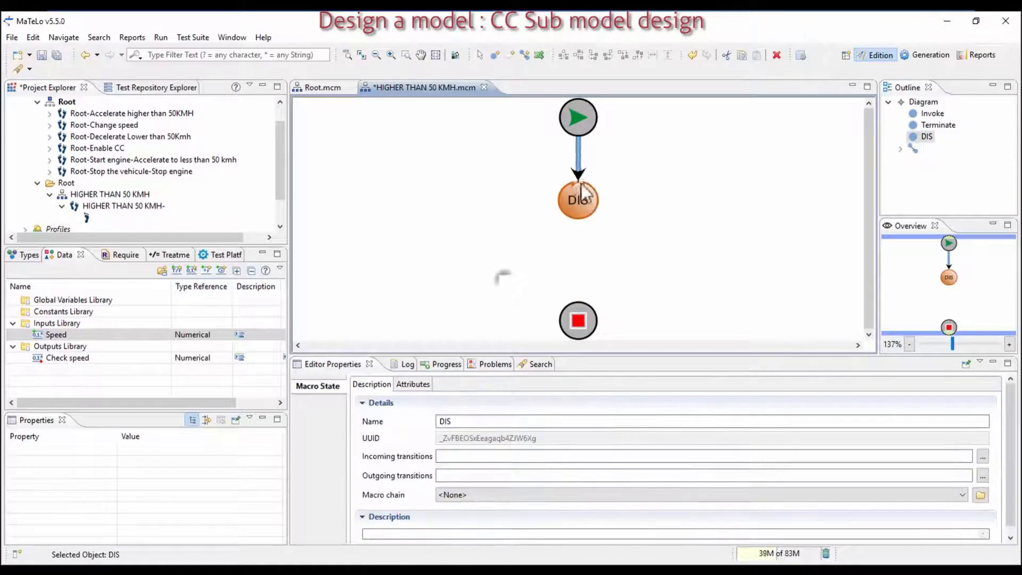
pyautogui.click(578, 166)
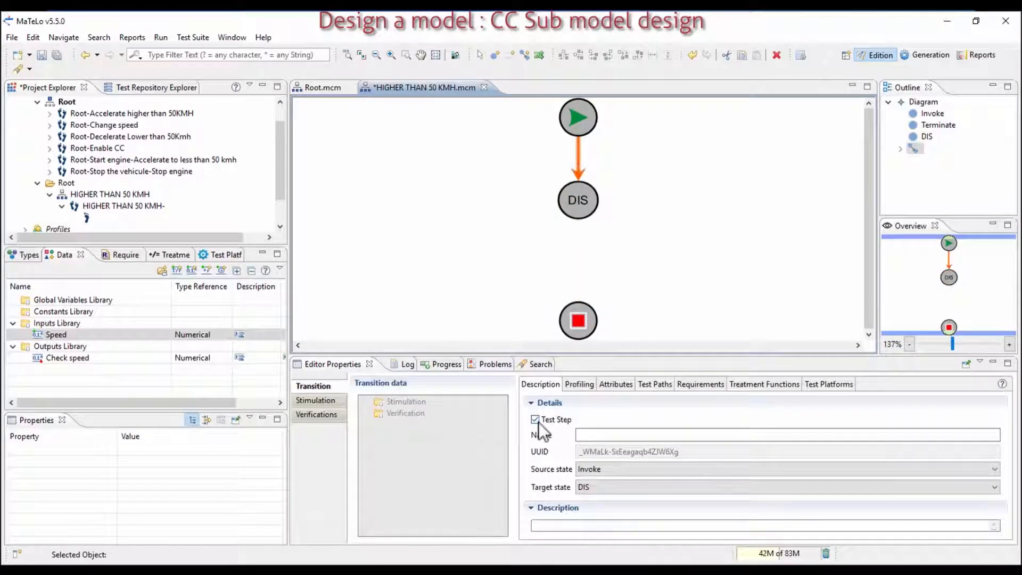
pyautogui.click(540, 419)
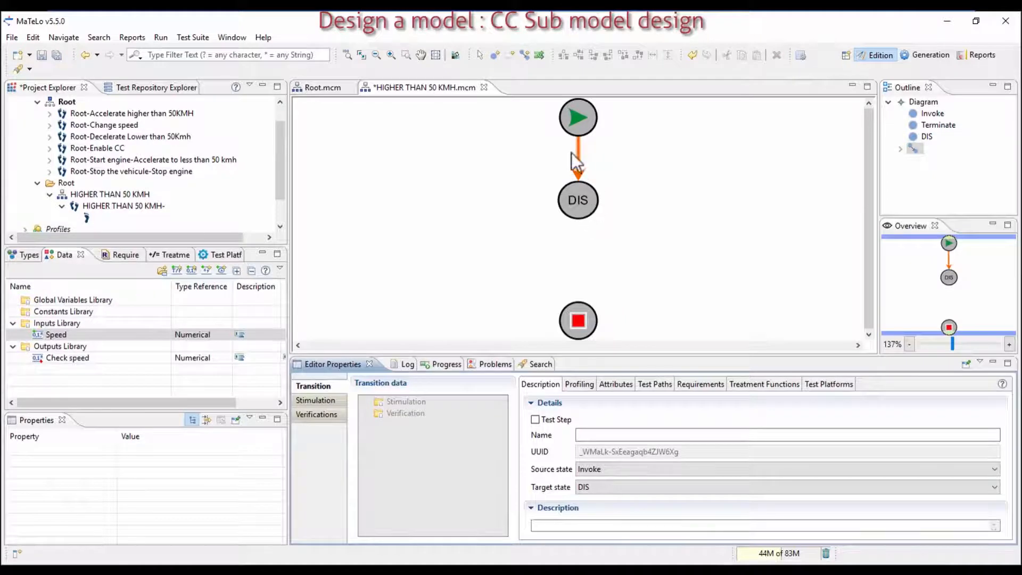
# - Add a second macro state named ENA beside DIS, on its right
pyautogui.click(491, 57)
pyautogui.click(800, 194)
pyautogui.click(566, 421)
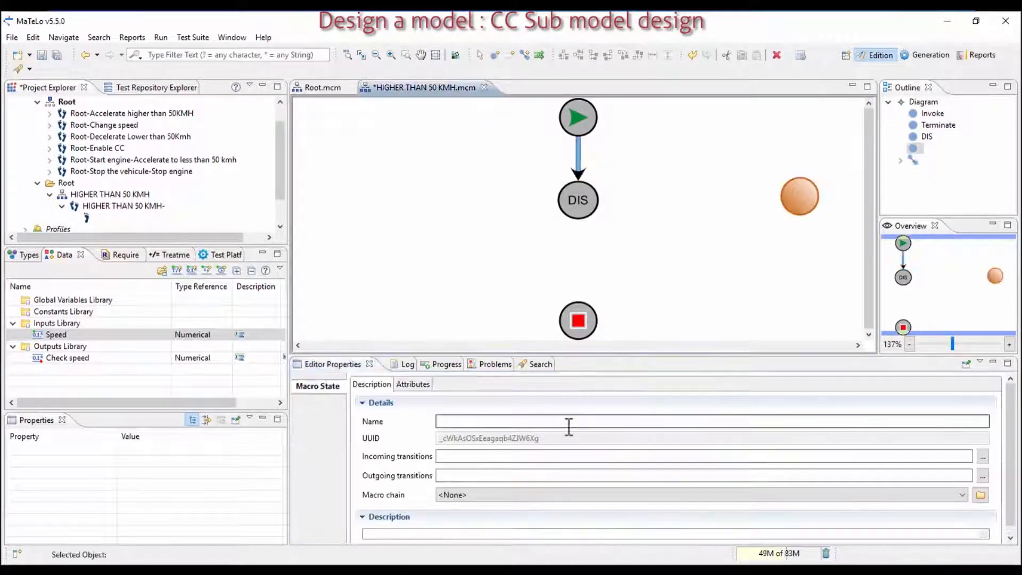
pyautogui.press('Return')
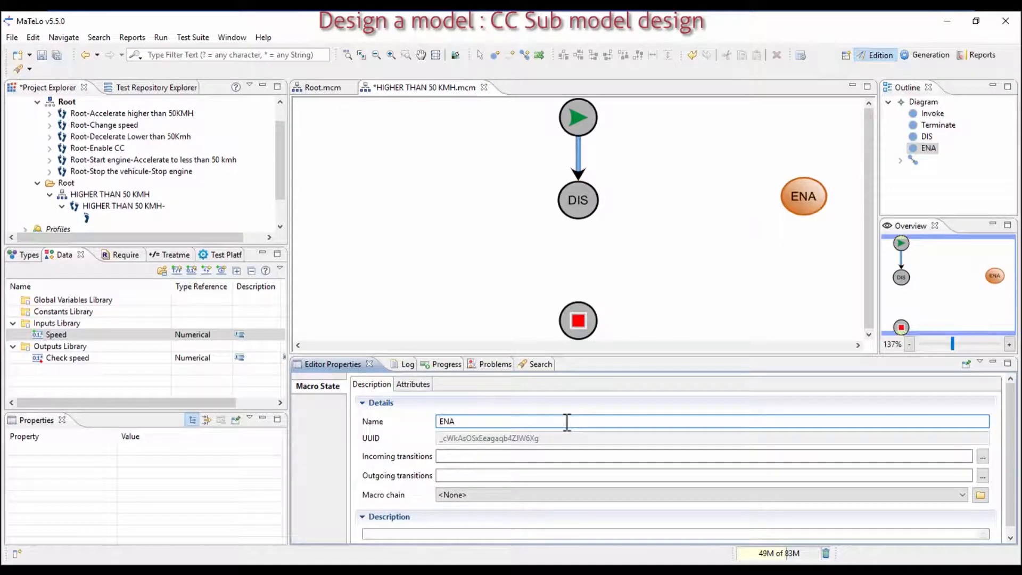
# - Create a transition from DIS to ENA and name it "Press CC Button"
pyautogui.click(525, 56)
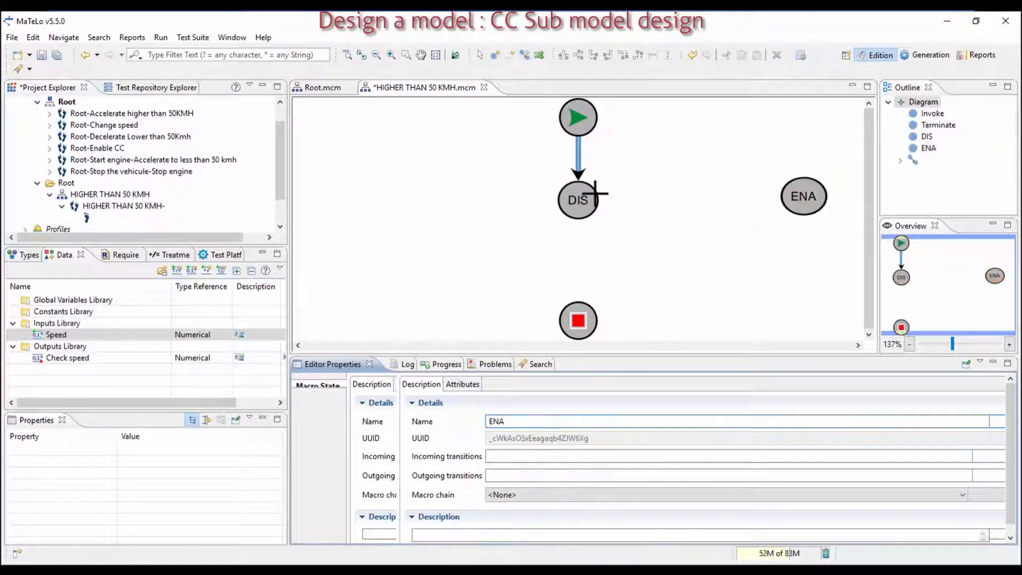
pyautogui.click(585, 194)
pyautogui.click(801, 195)
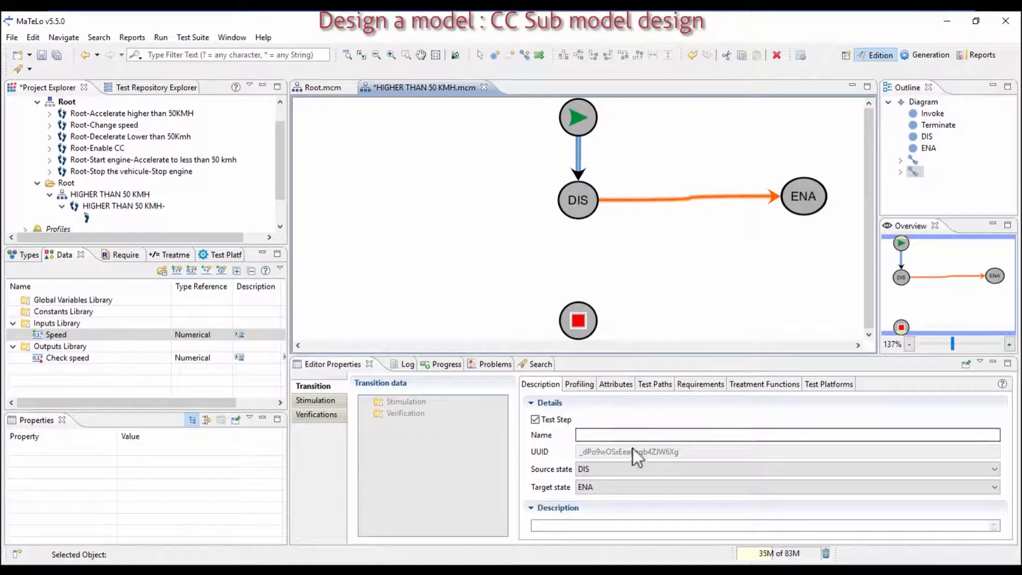
pyautogui.click(622, 436)
pyautogui.write('Press CC Button')
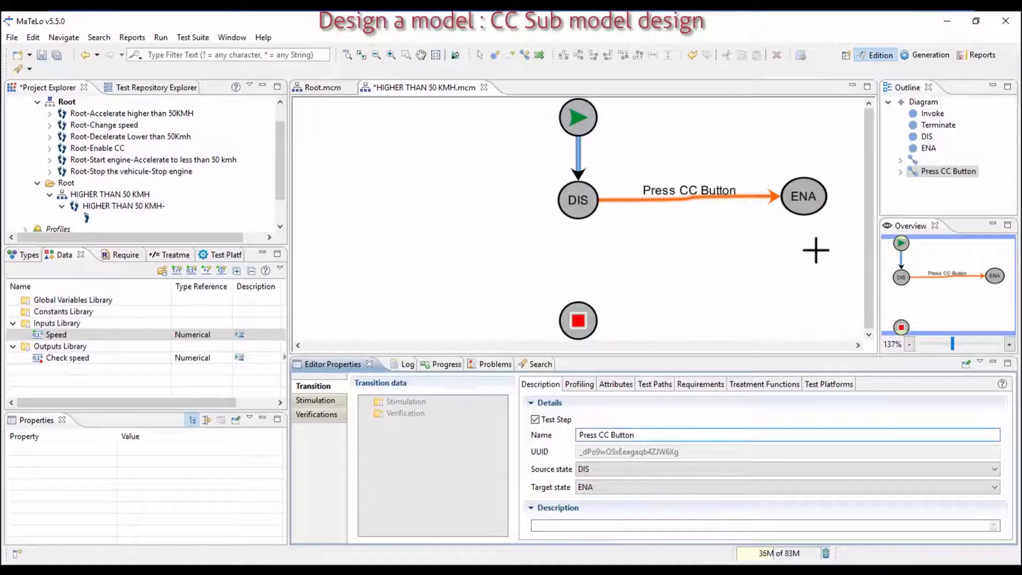
# - Create a return transition from ENA to DIS, also named "Press CC Button"
pyautogui.click(798, 197)
pyautogui.click(577, 200)
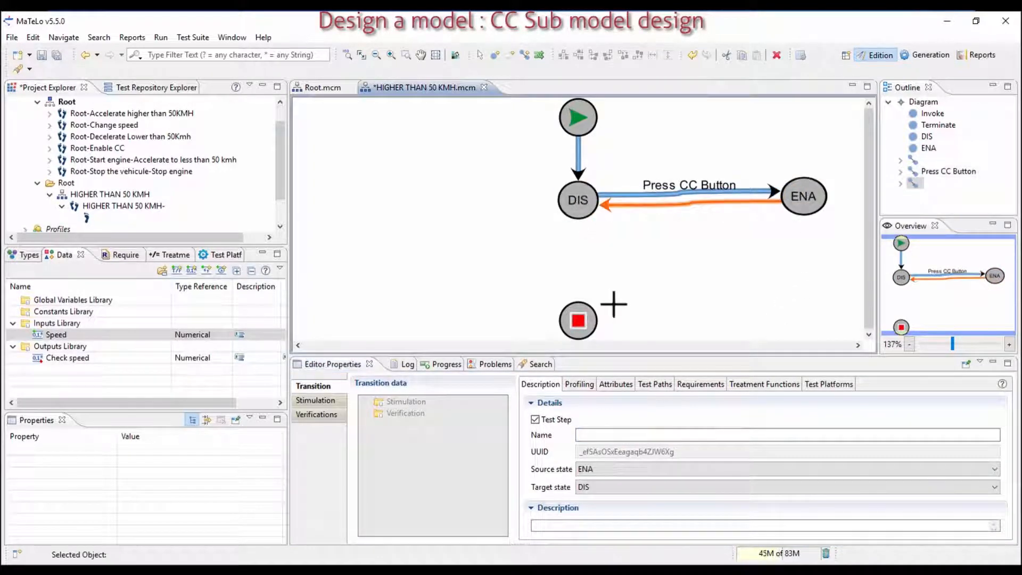
pyautogui.click(621, 434)
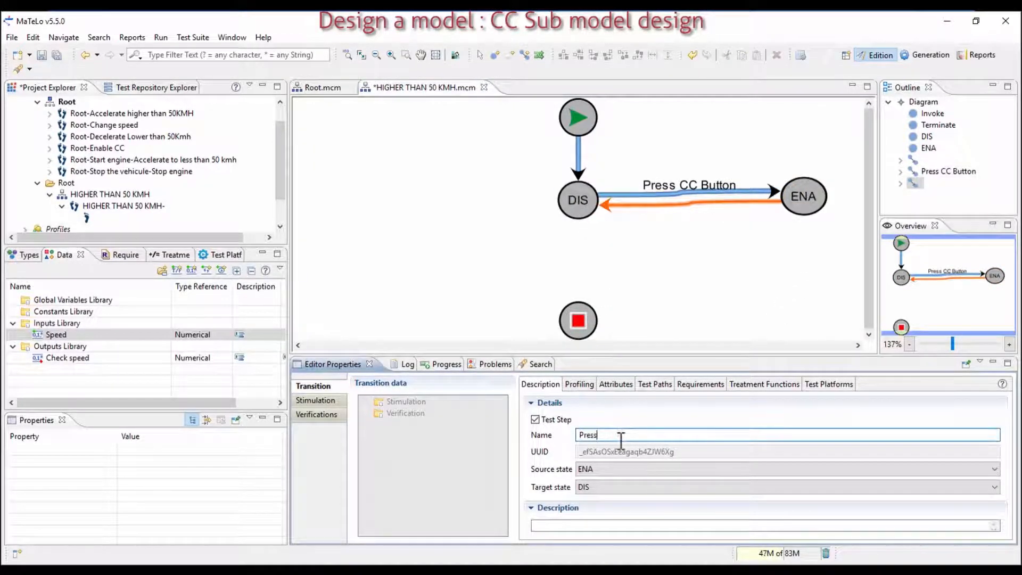
pyautogui.write('Press CC Button')
pyautogui.rightClick(697, 289)
pyautogui.click(730, 298)
# - Align the DIS and ENA states horizontally so their connecting transitions run straight
pyautogui.moveTo(537, 177); pyautogui.dragTo(514, 158)
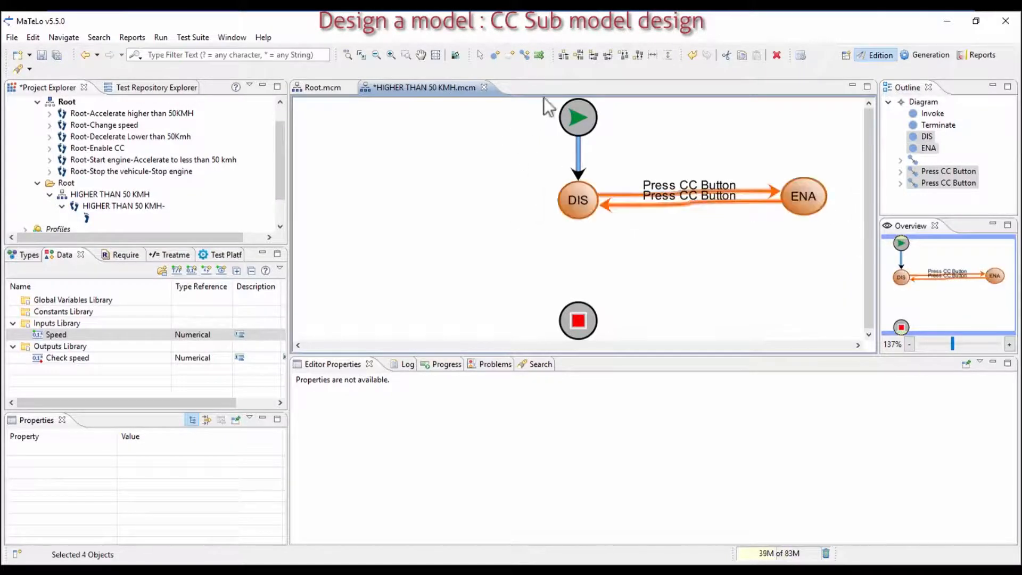
pyautogui.click(580, 55)
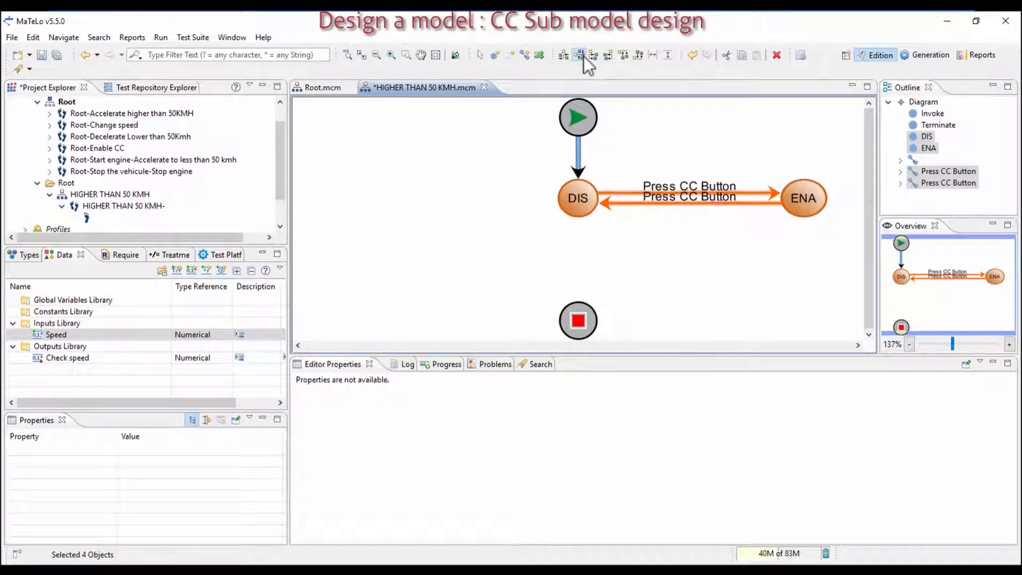
pyautogui.click(567, 251)
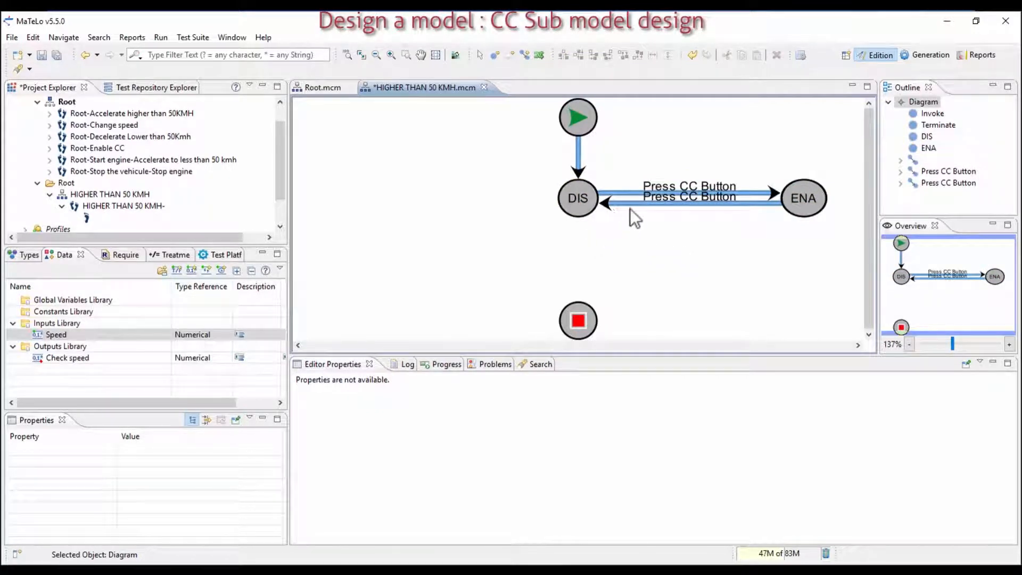
# - Create an unnamed transition from DIS down to the Terminate state
pyautogui.click(536, 54)
pyautogui.click(578, 198)
pyautogui.click(578, 320)
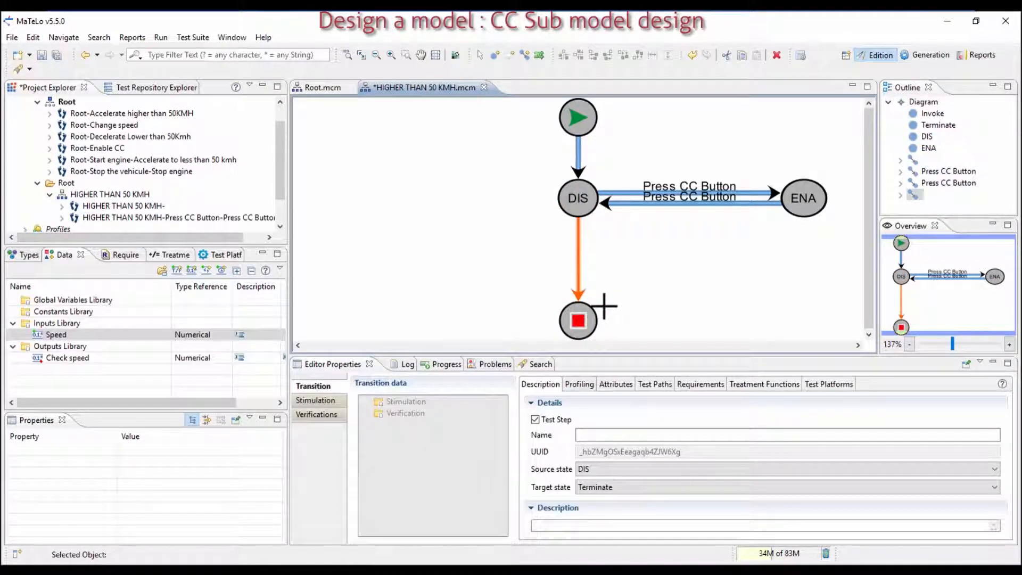
pyautogui.click(676, 274)
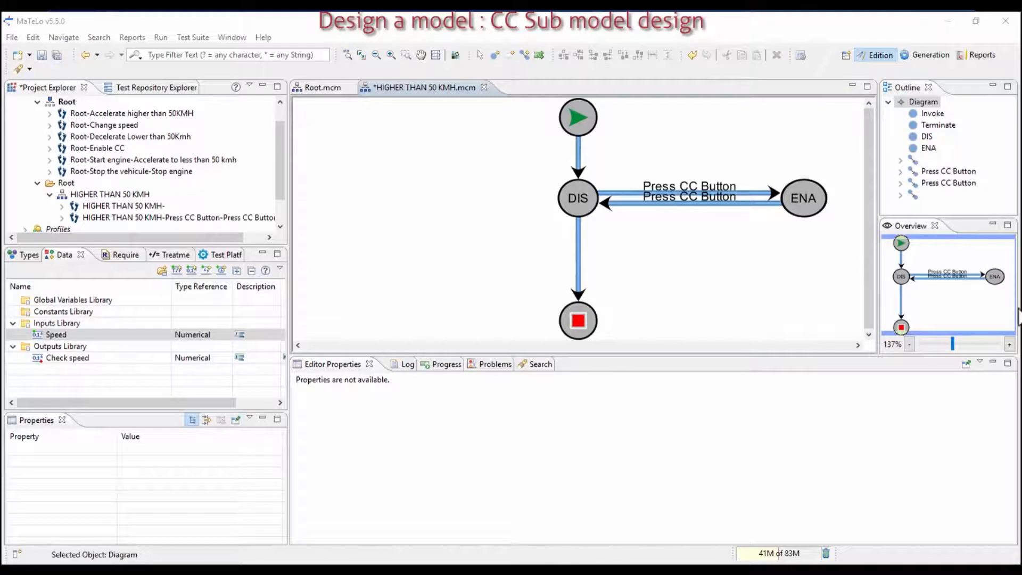
# - Create a new macro chain named ENA for the ENA state
pyautogui.click(799, 196)
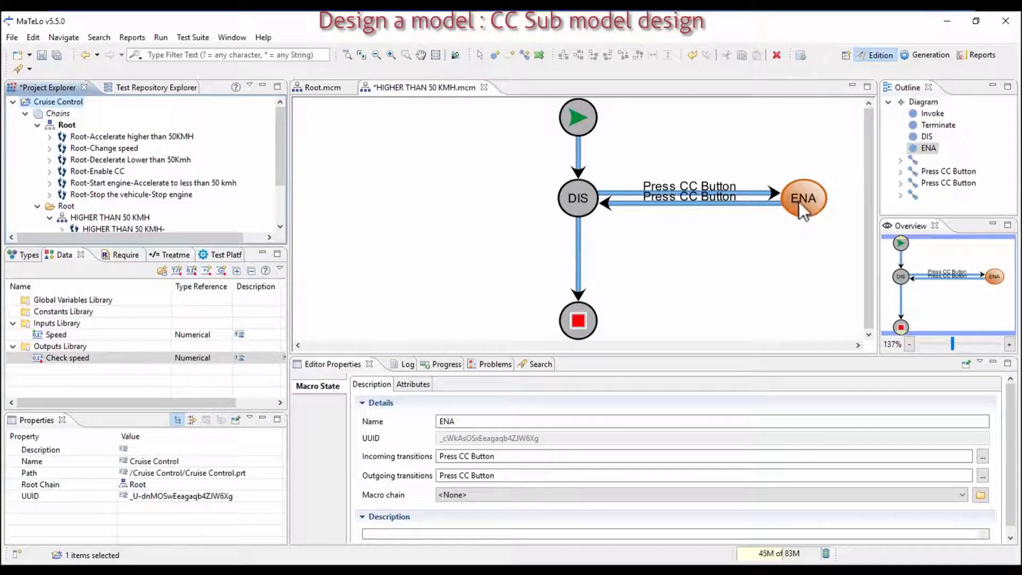
pyautogui.doubleClick(800, 201)
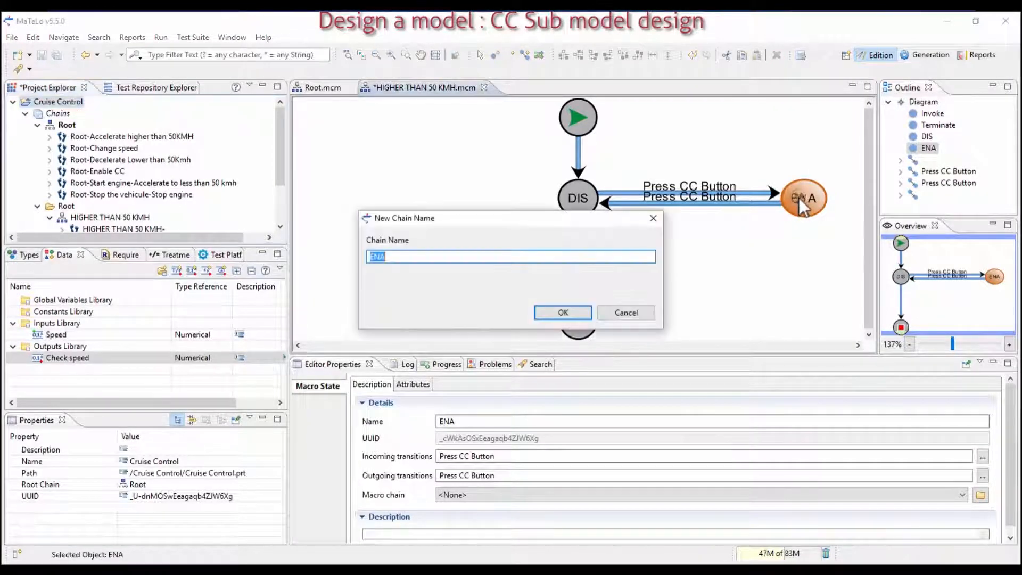
pyautogui.click(563, 313)
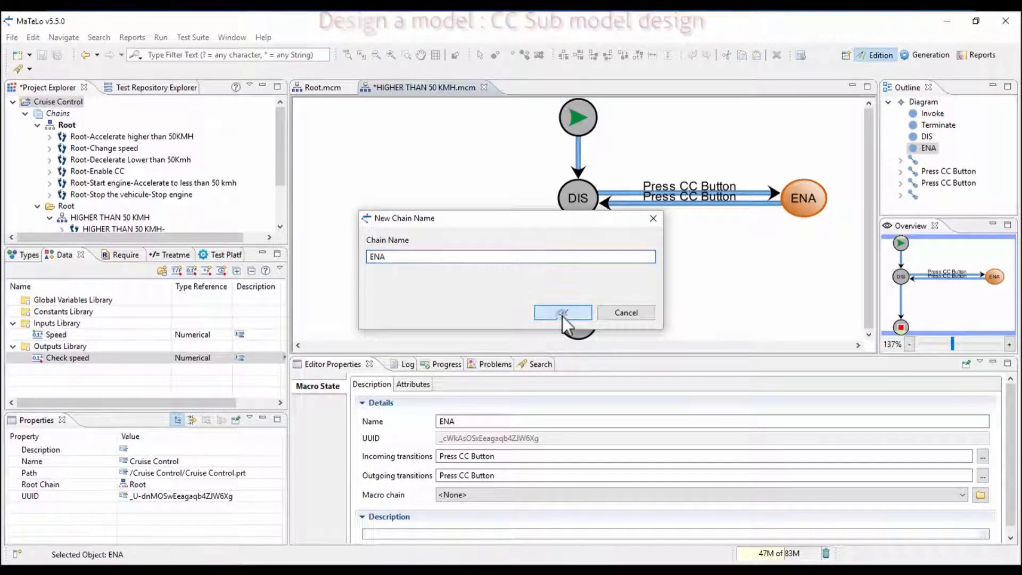
# - Add a macro state named SET+ to the left of the existing transition in the ENA chain
pyautogui.click(496, 55)
pyautogui.click(403, 217)
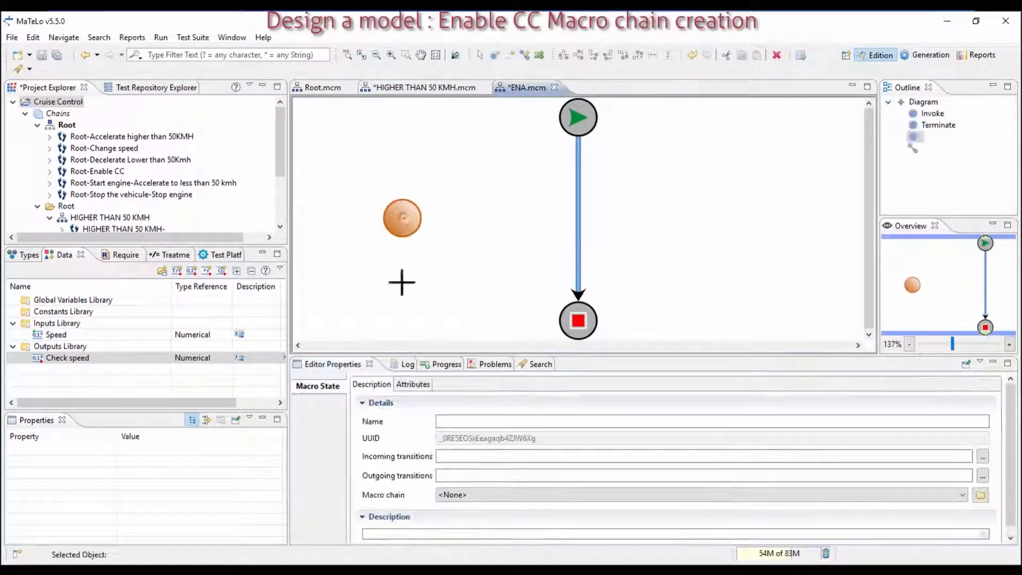
pyautogui.click(465, 421)
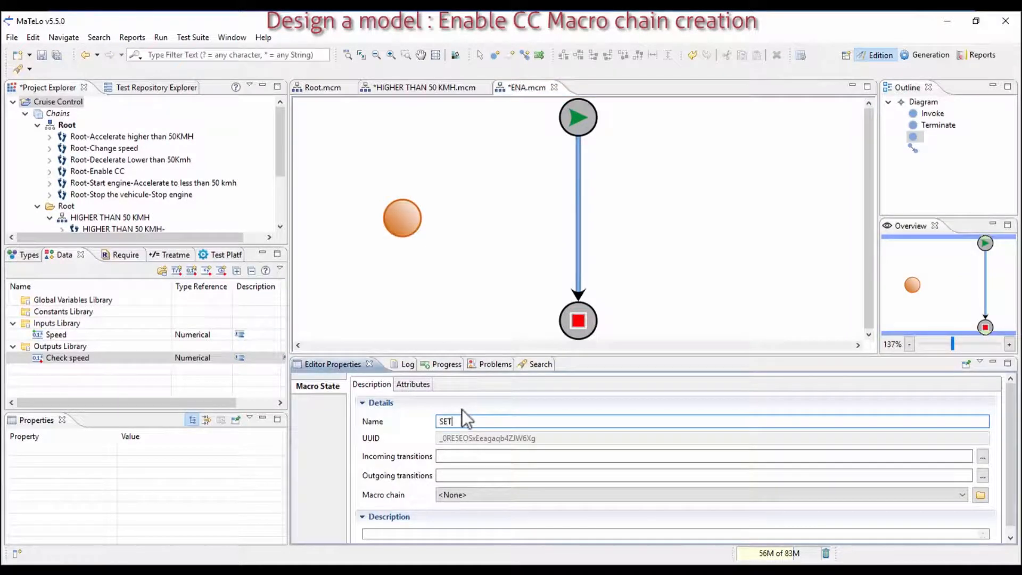
# - Add a macro state named SET- on the opposite side of the transition from SET+
pyautogui.click(745, 221)
pyautogui.click(551, 421)
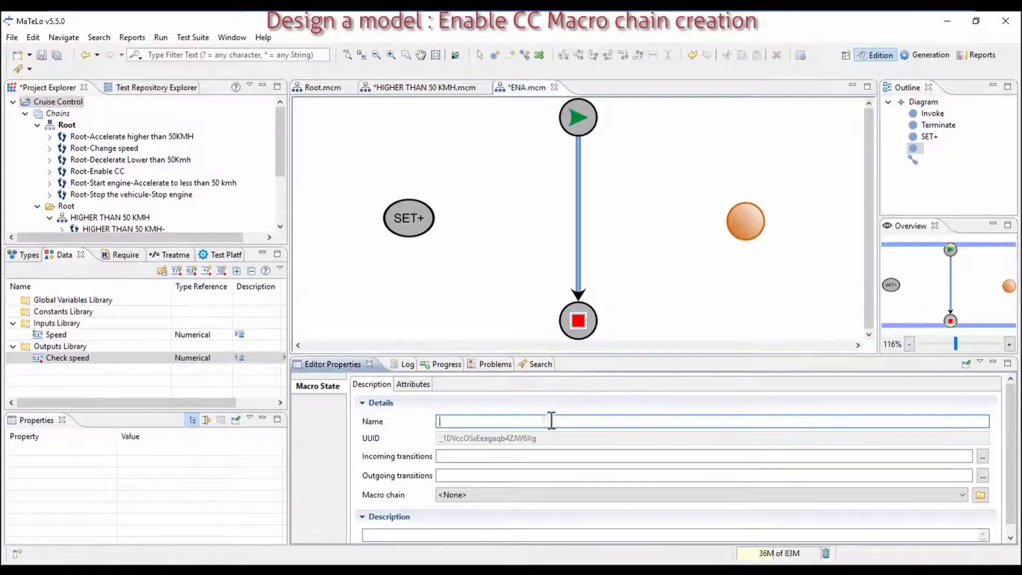
pyautogui.write('SET-')
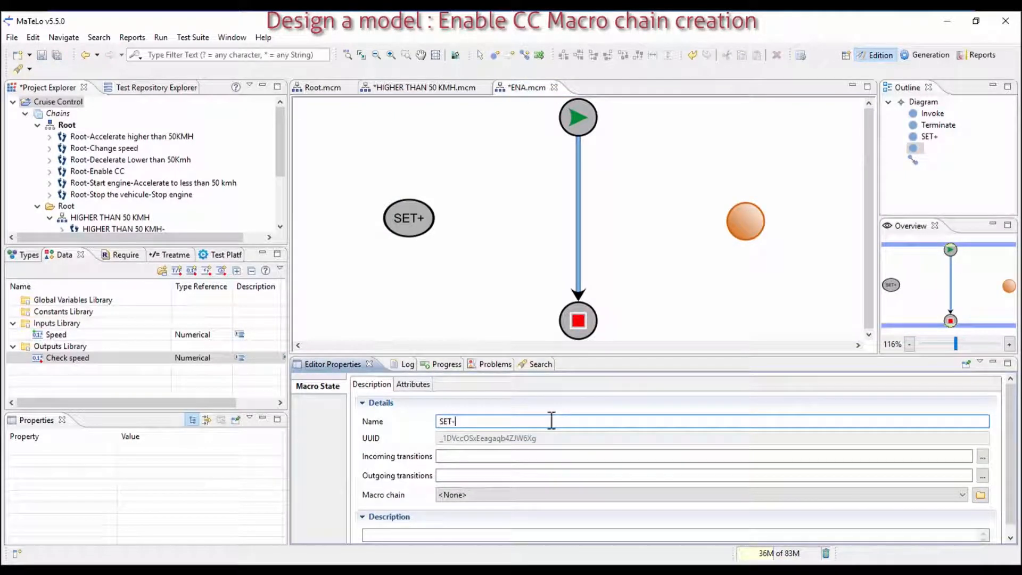
pyautogui.click(558, 231)
pyautogui.rightClick(558, 231)
pyautogui.click(587, 238)
# - Redirect the Invoke state's transition to SET+ and name it "Push SET+"
pyautogui.click(579, 276)
pyautogui.click(422, 217)
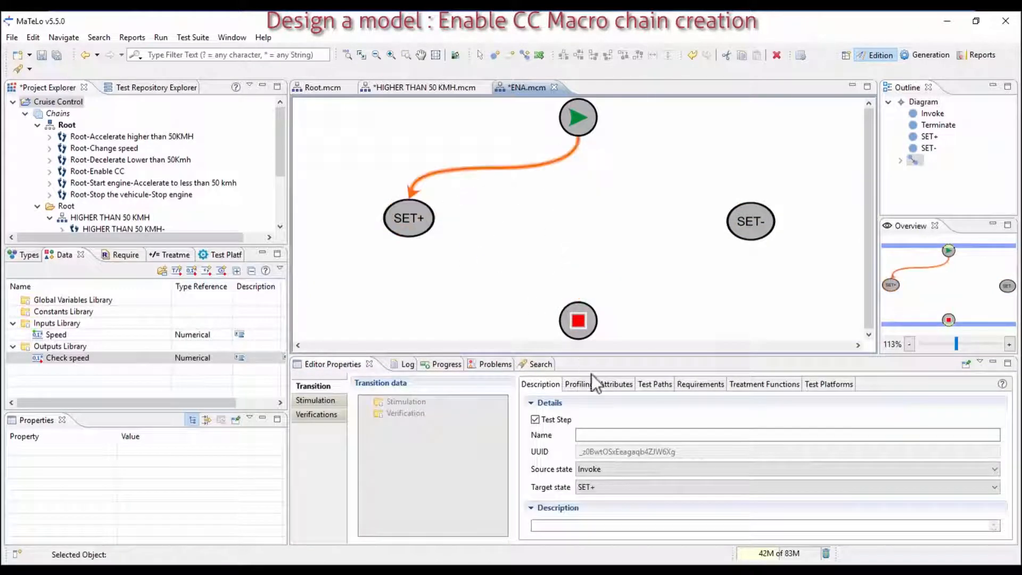
pyautogui.click(627, 434)
pyautogui.write('Push SET+')
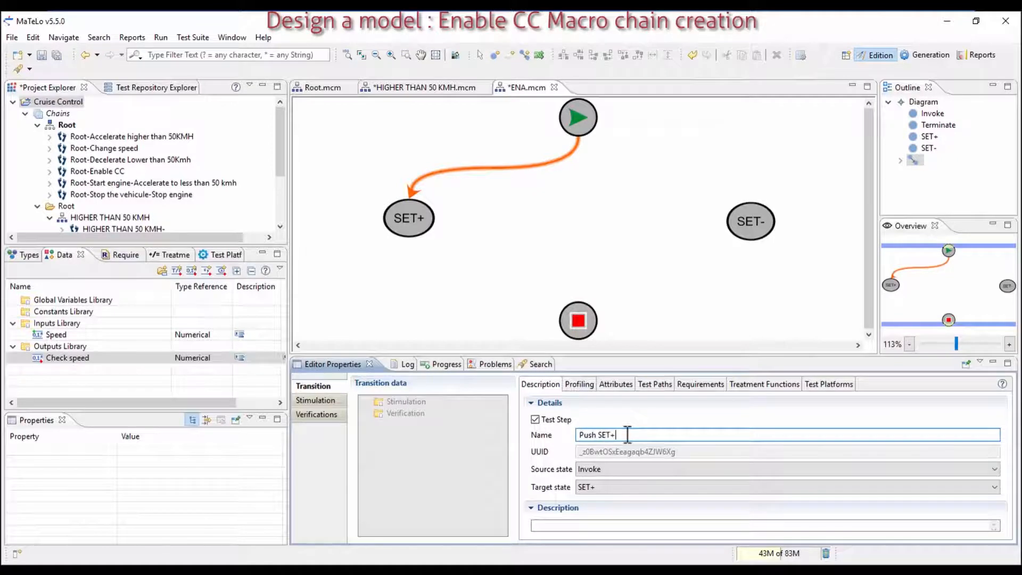
pyautogui.press('Return')
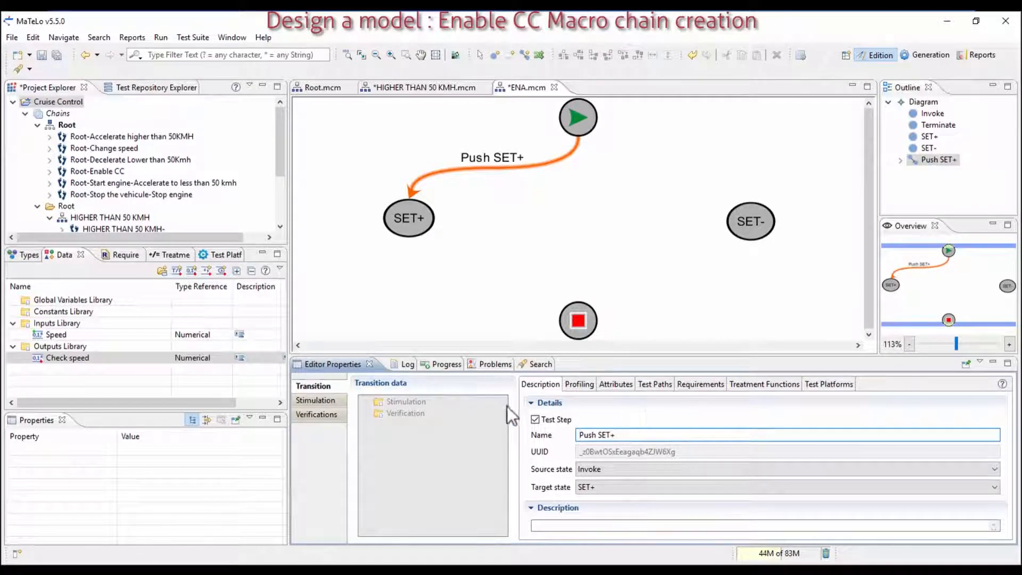
# - Create a transition from SET+ to the Terminate state and name it "Check speed increases"
pyautogui.click(525, 55)
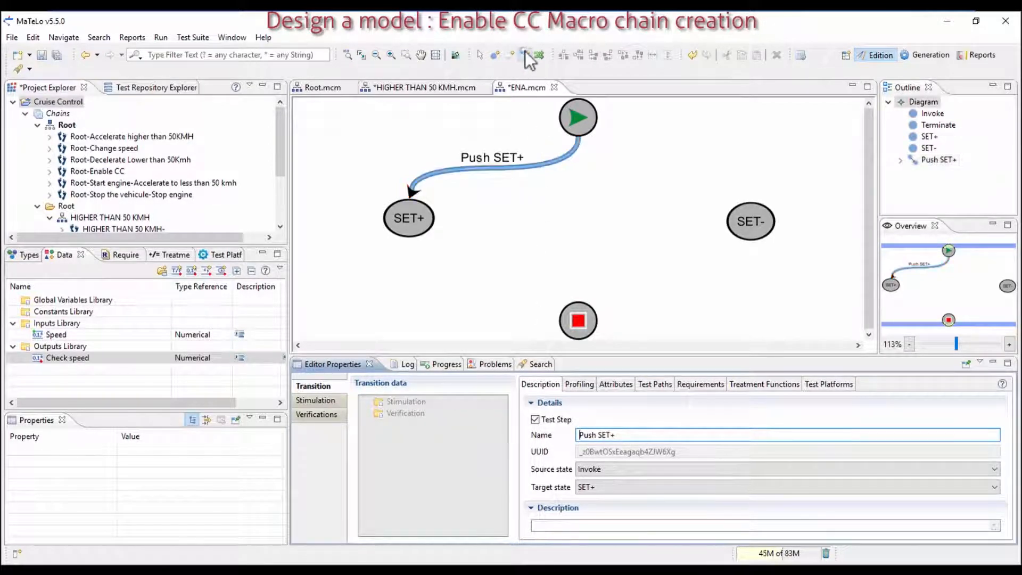
pyautogui.click(409, 218)
pyautogui.click(575, 316)
pyautogui.click(592, 434)
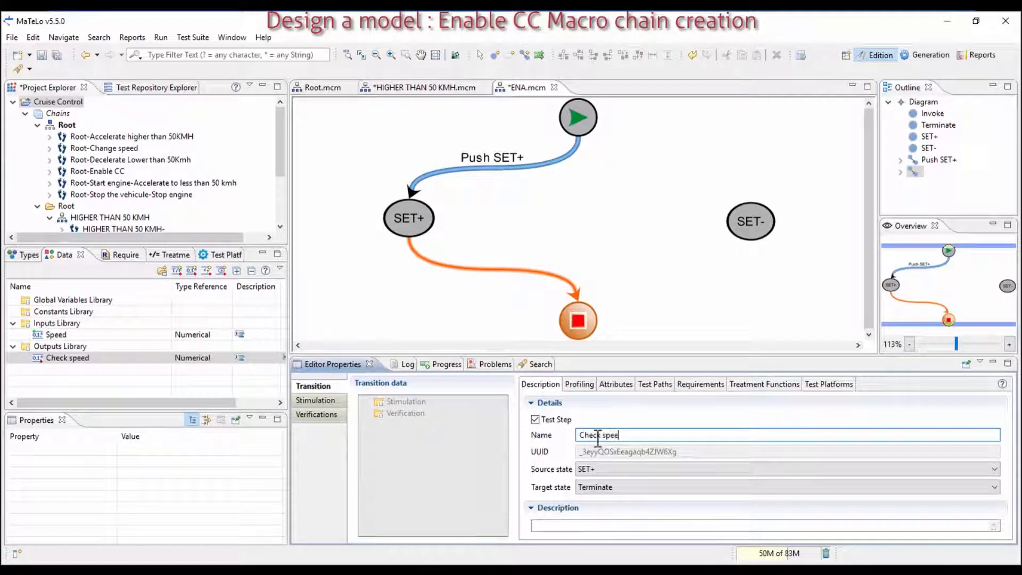
pyautogui.write('Check speed increases')
pyautogui.press('Return')
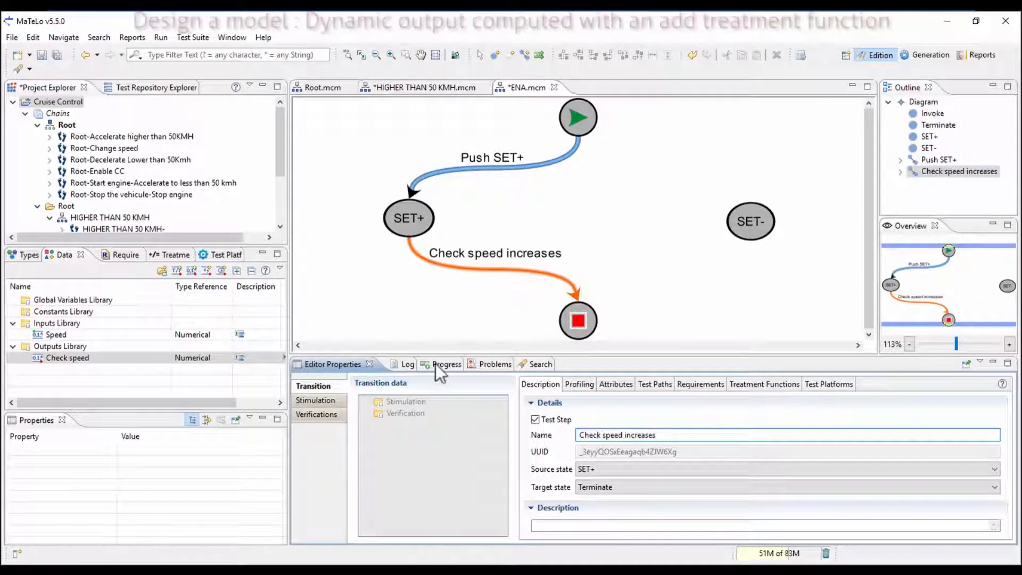
# - Add the Check speed output to the transition's verifications, with == as its first comparison operator and the second operator blank
pyautogui.click(328, 414)
pyautogui.moveTo(68, 359); pyautogui.dragTo(400, 403)
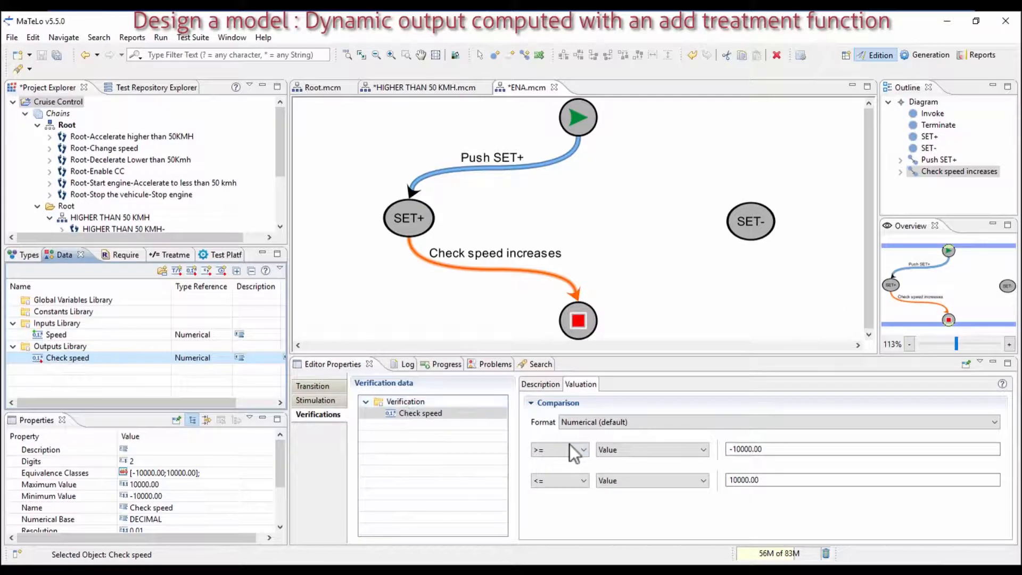
pyautogui.click(561, 482)
pyautogui.click(559, 494)
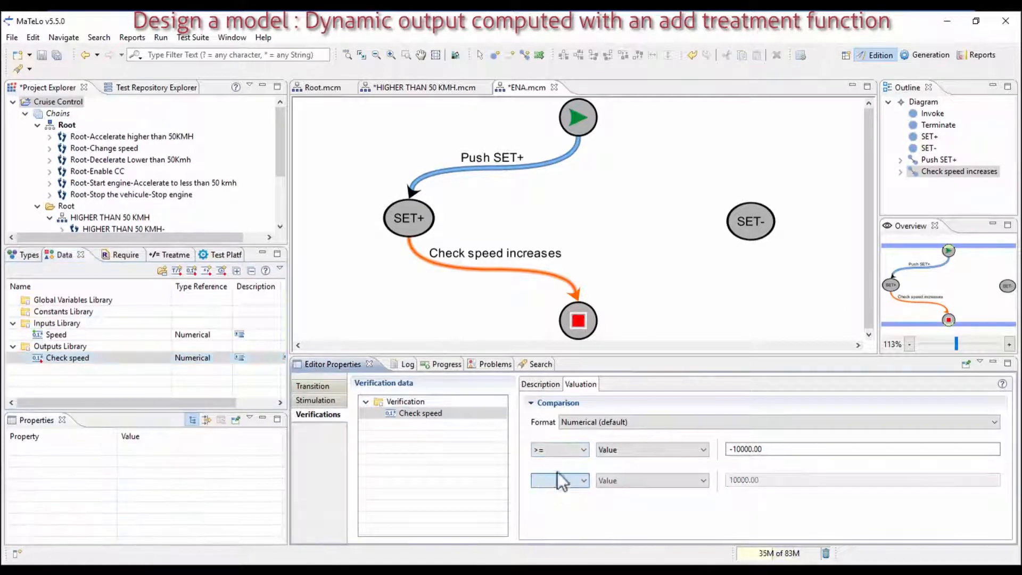
pyautogui.click(555, 449)
pyautogui.click(555, 462)
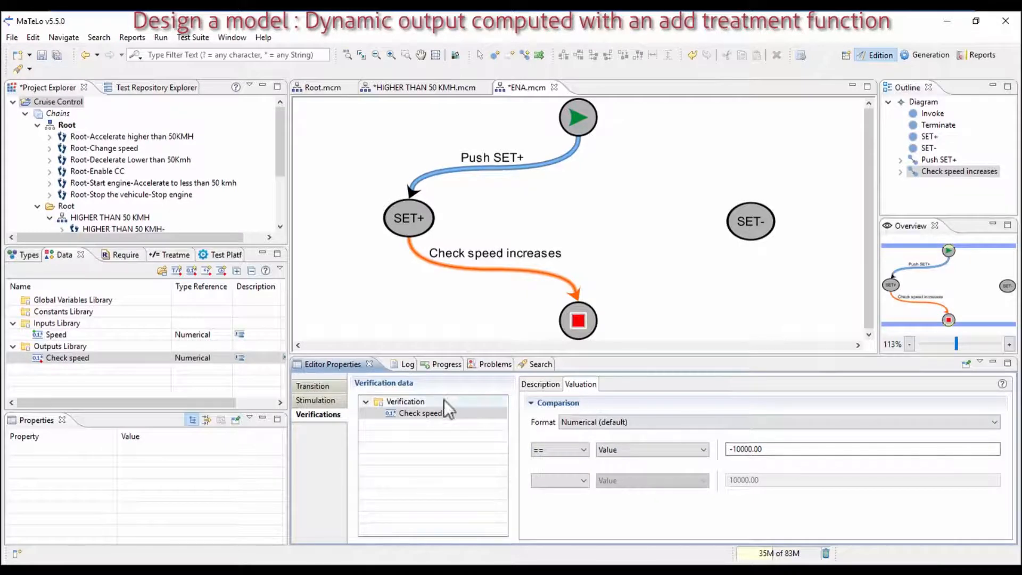
# - Create the static function add in the Treatment Functions Library with the function wizard
pyautogui.click(424, 400)
pyautogui.click(172, 254)
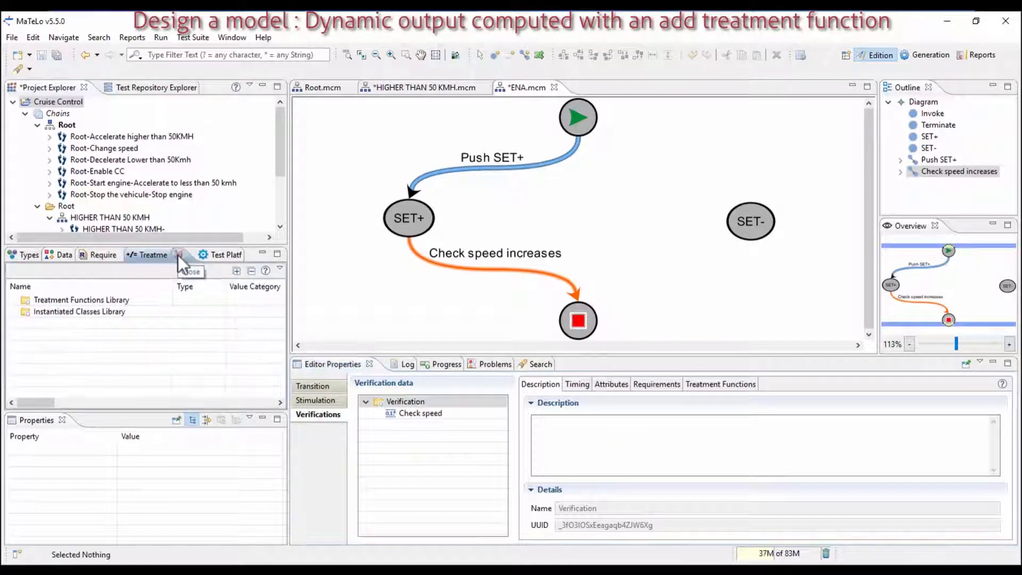
pyautogui.rightClick(89, 297)
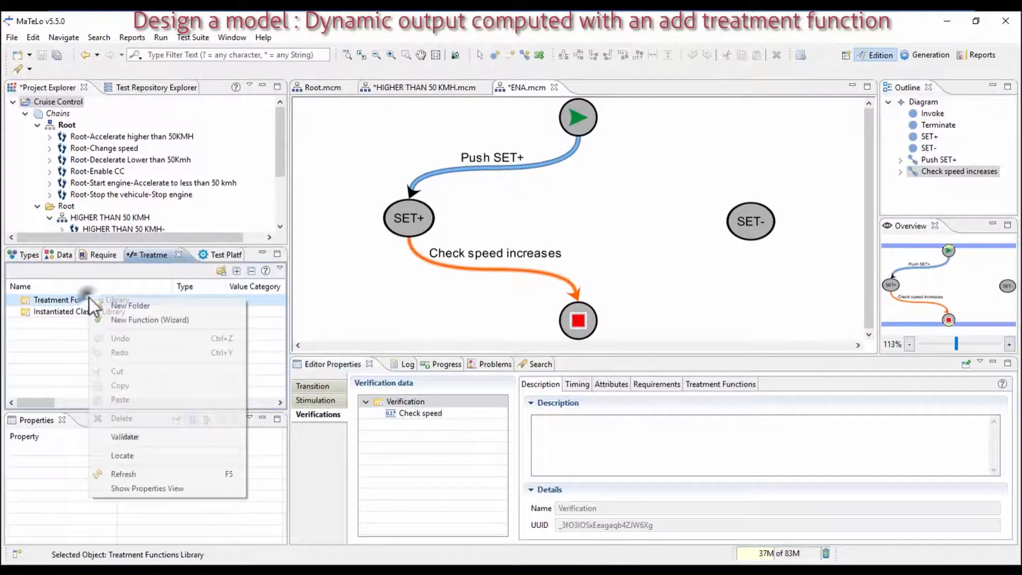
pyautogui.click(123, 315)
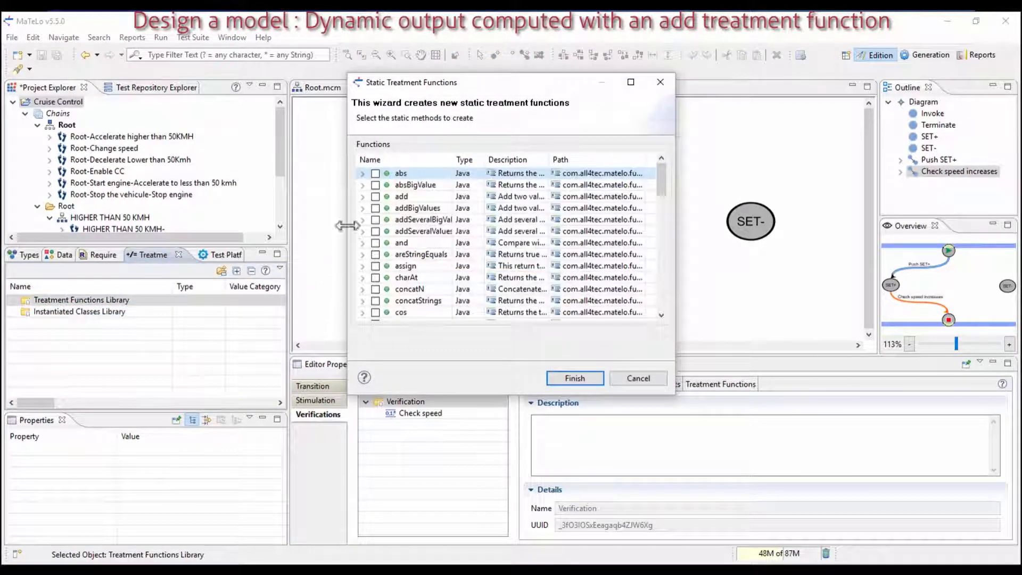
pyautogui.click(376, 196)
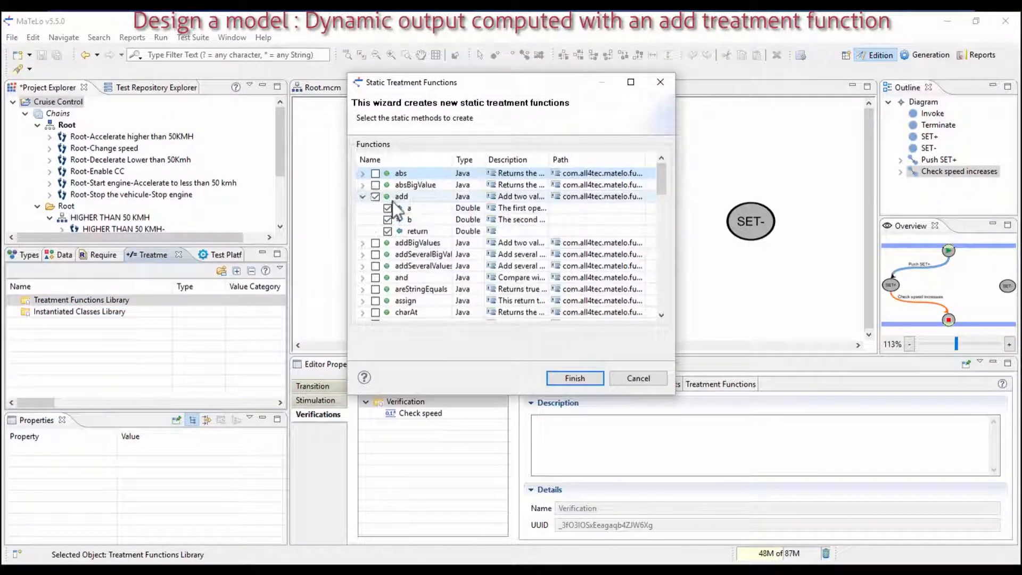
pyautogui.click(575, 378)
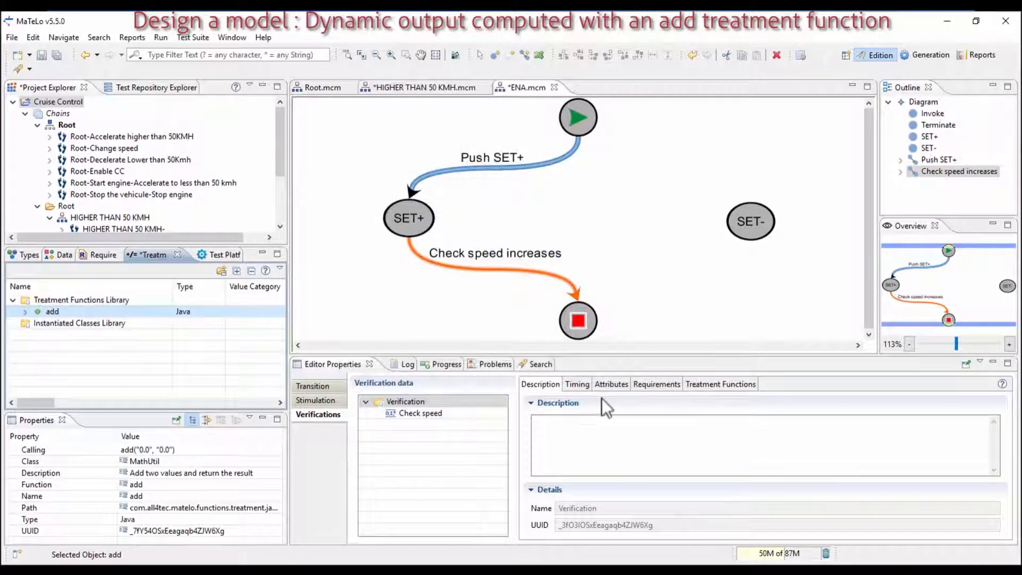
# - Schedule add as a pre-treatment function of the "Check speed increases" verification, with parameter a's value category set to External Output
pyautogui.click(694, 386)
pyautogui.moveTo(43, 312); pyautogui.dragTo(563, 448)
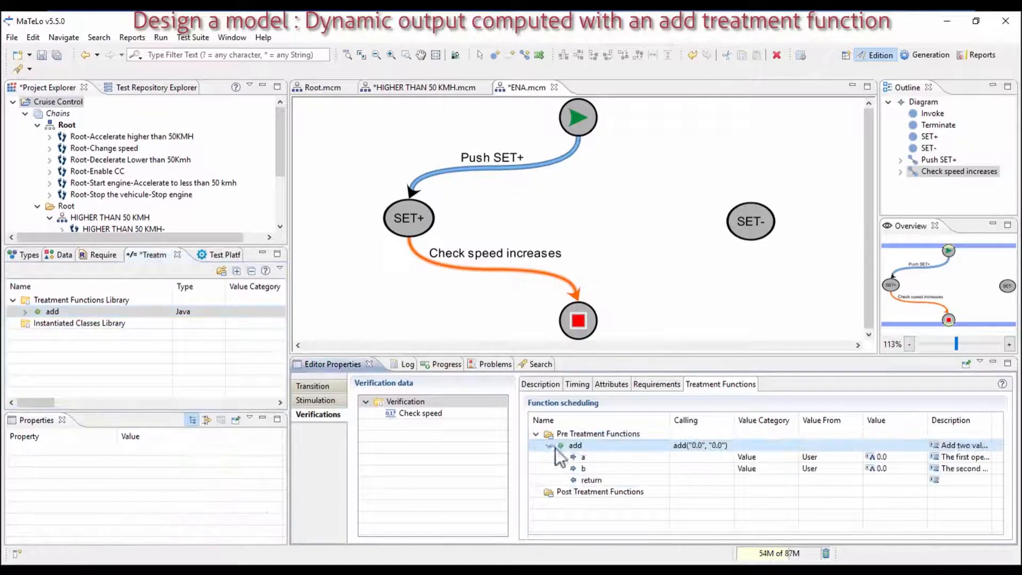
pyautogui.click(747, 456)
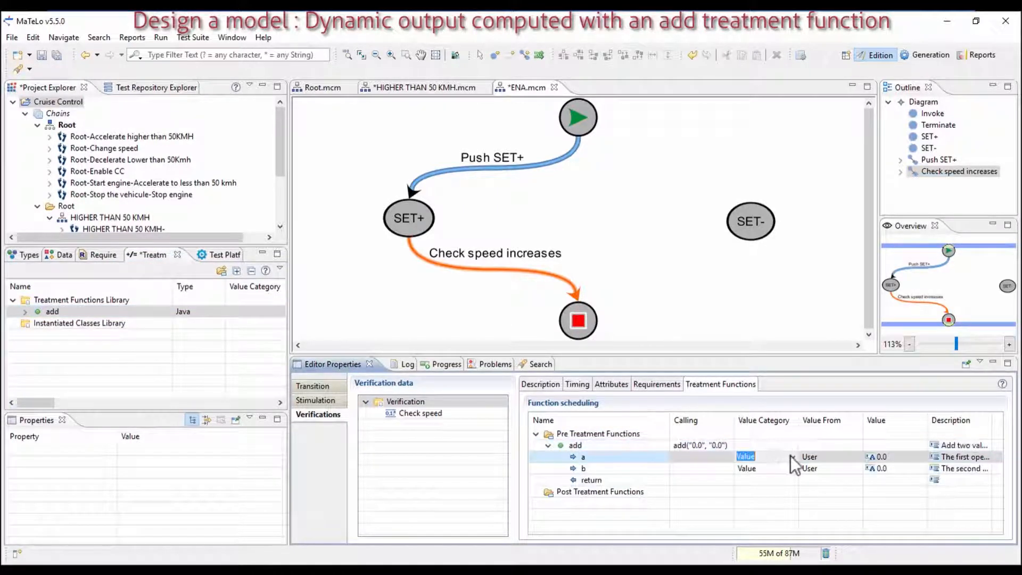
pyautogui.click(792, 456)
pyautogui.click(777, 474)
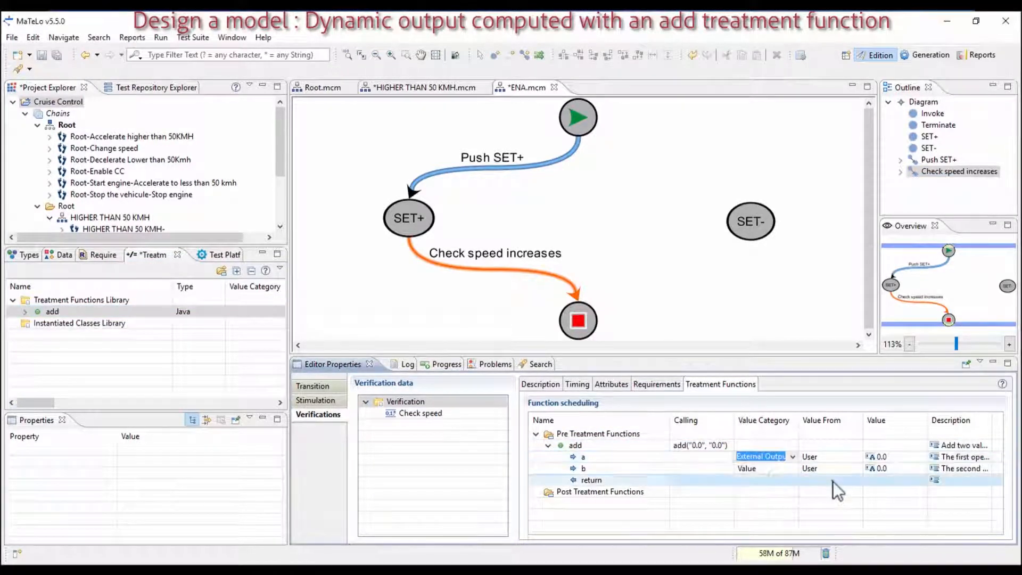
# - Set add's parameter b to 10 and its return value category to Transition Output
pyautogui.click(883, 469)
pyautogui.write('10')
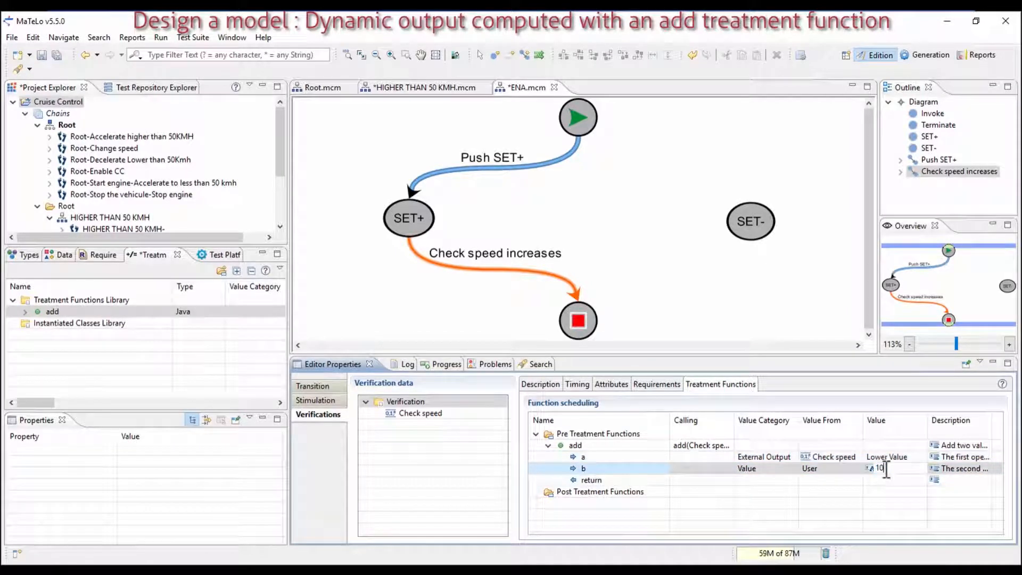
pyautogui.click(748, 479)
pyautogui.click(792, 480)
pyautogui.click(782, 500)
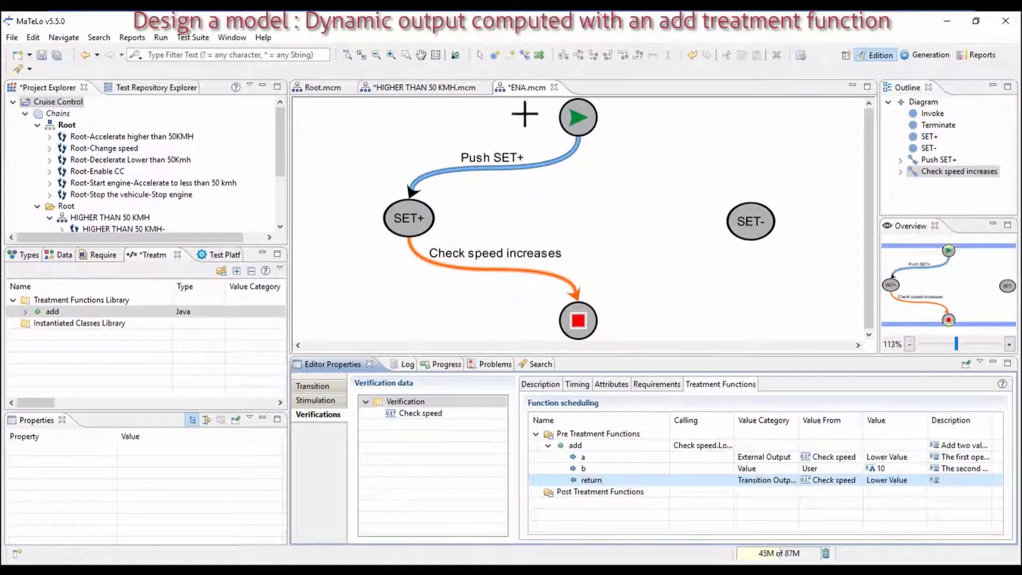
# - Create a transition from the Invoke state to SET- and name it "Push SET-"
pyautogui.click(526, 55)
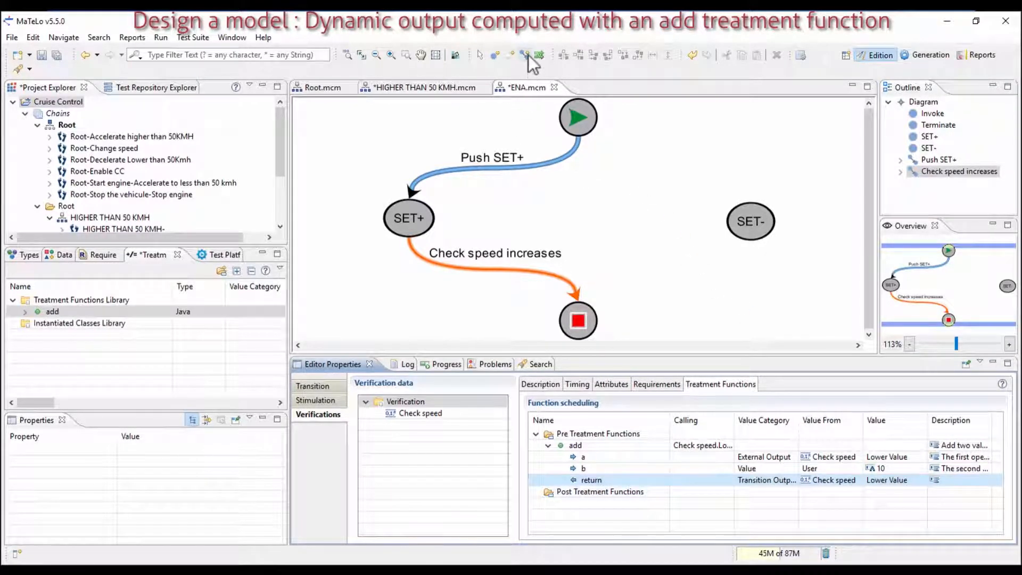
pyautogui.click(578, 118)
pyautogui.click(751, 219)
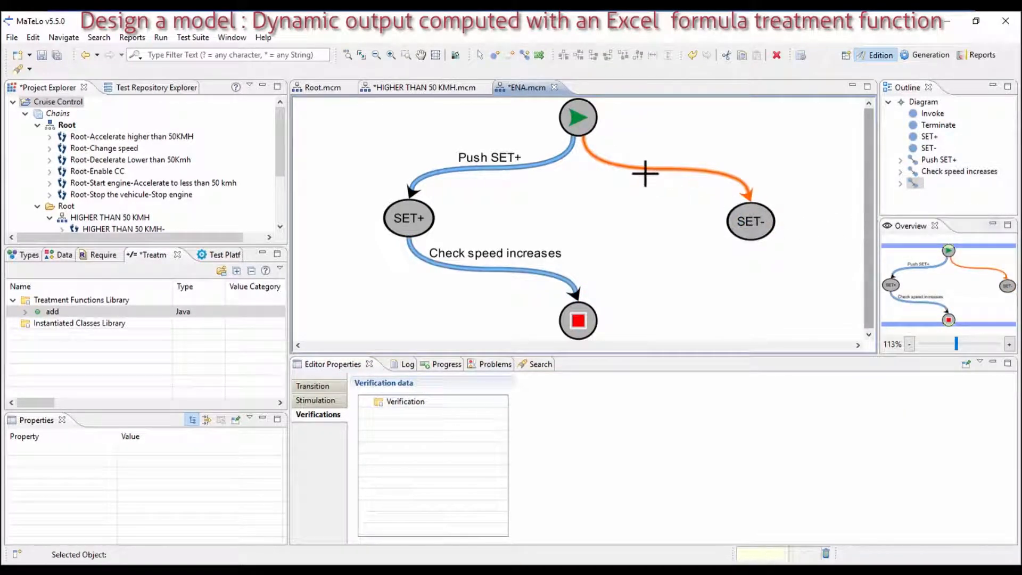
pyautogui.click(319, 385)
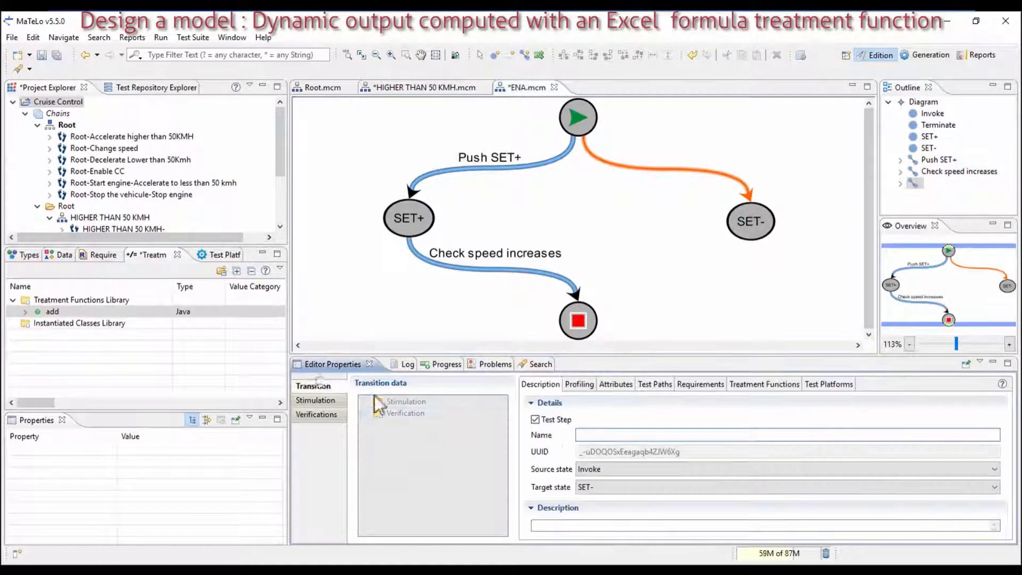
pyautogui.click(654, 437)
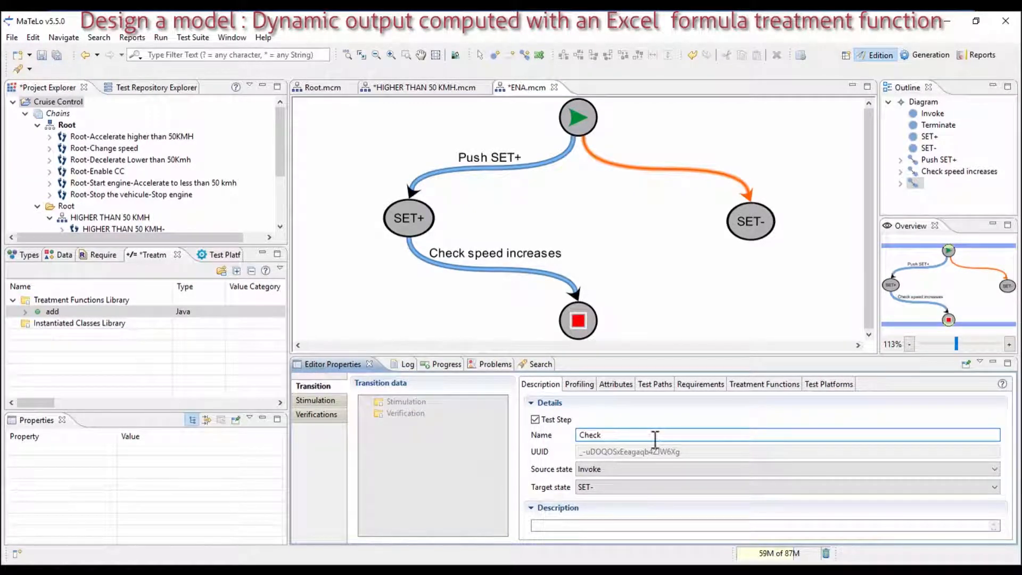
pyautogui.write('Push SET-')
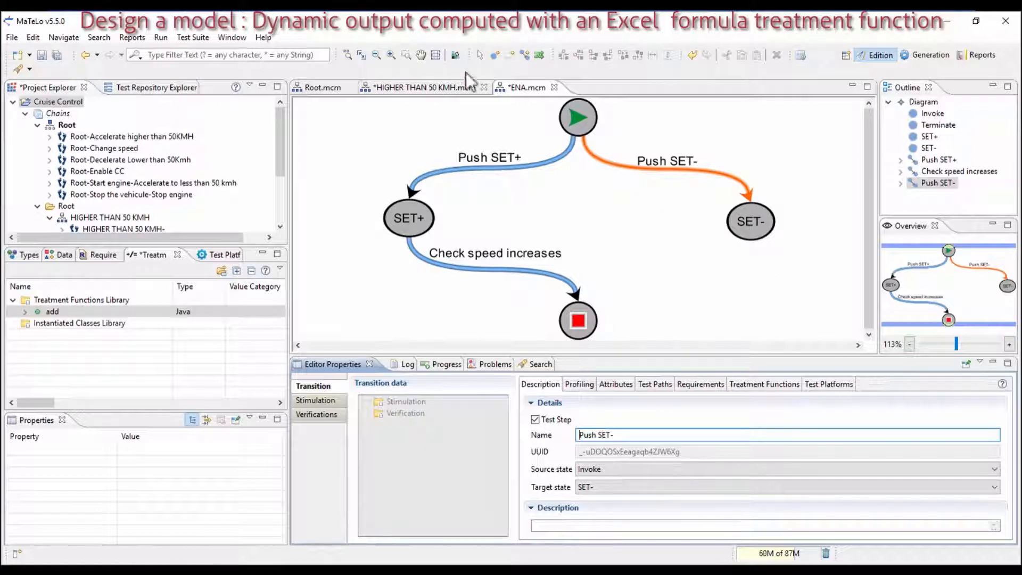
# - Create a transition from SET- to the Terminate state and name it "Check Speed Decreases"
pyautogui.click(525, 55)
pyautogui.click(741, 222)
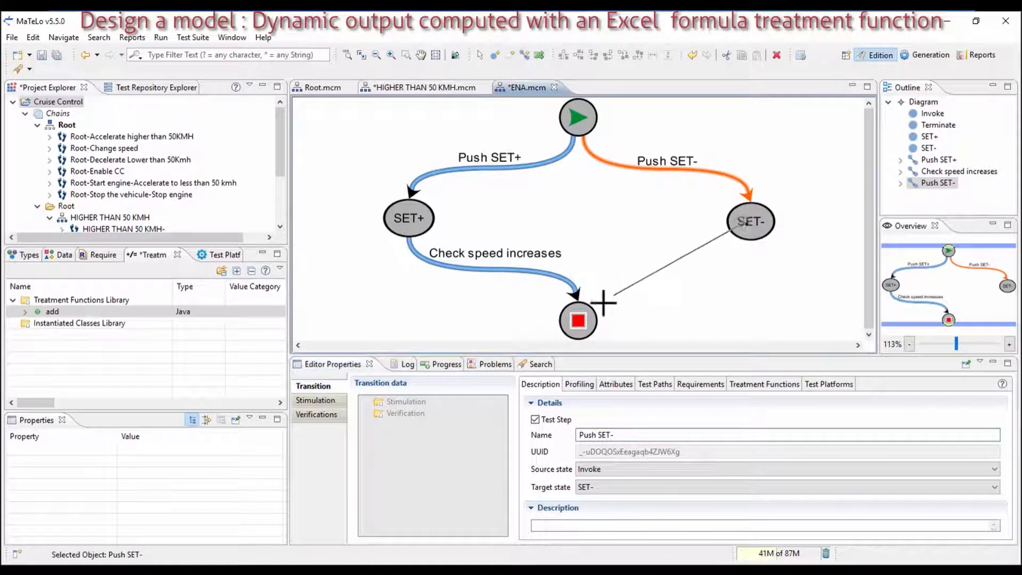
pyautogui.click(579, 318)
pyautogui.click(602, 434)
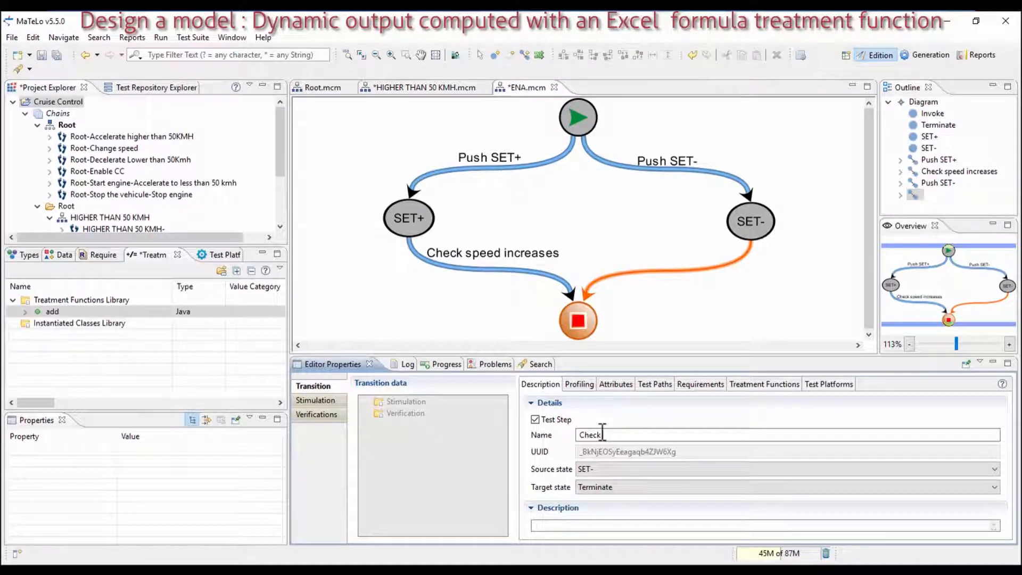
pyautogui.write('Check Speed Decreases')
pyautogui.press('Return')
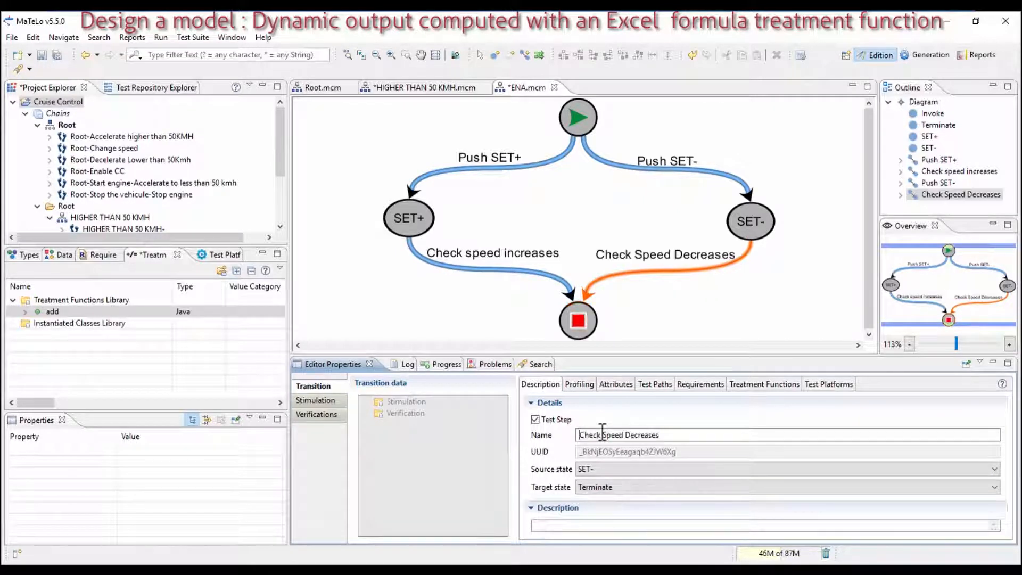
# - Add the Check speed output to the verifications of the "Check Speed Decreases" transition
pyautogui.click(344, 414)
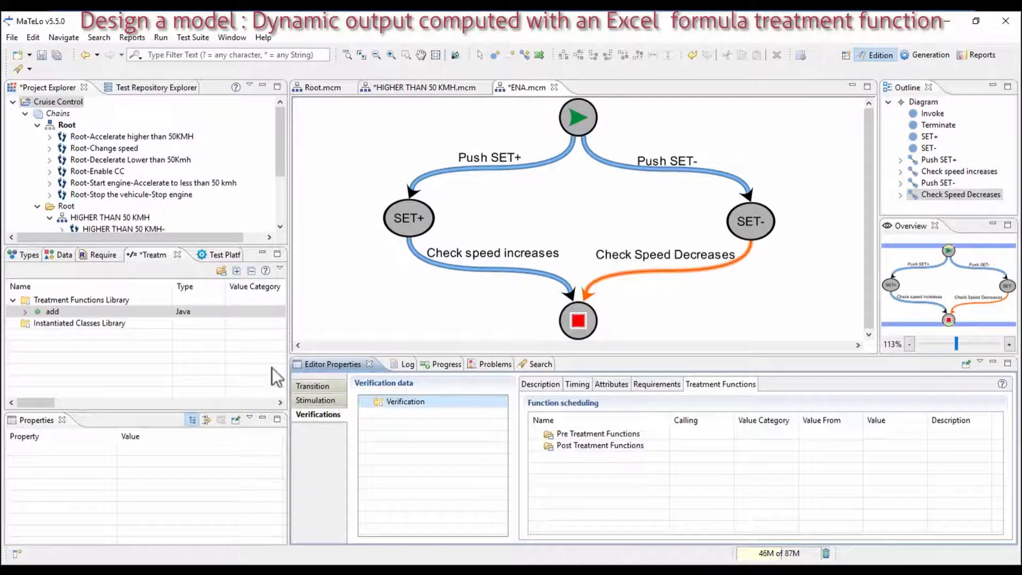
pyautogui.click(63, 255)
pyautogui.click(51, 357)
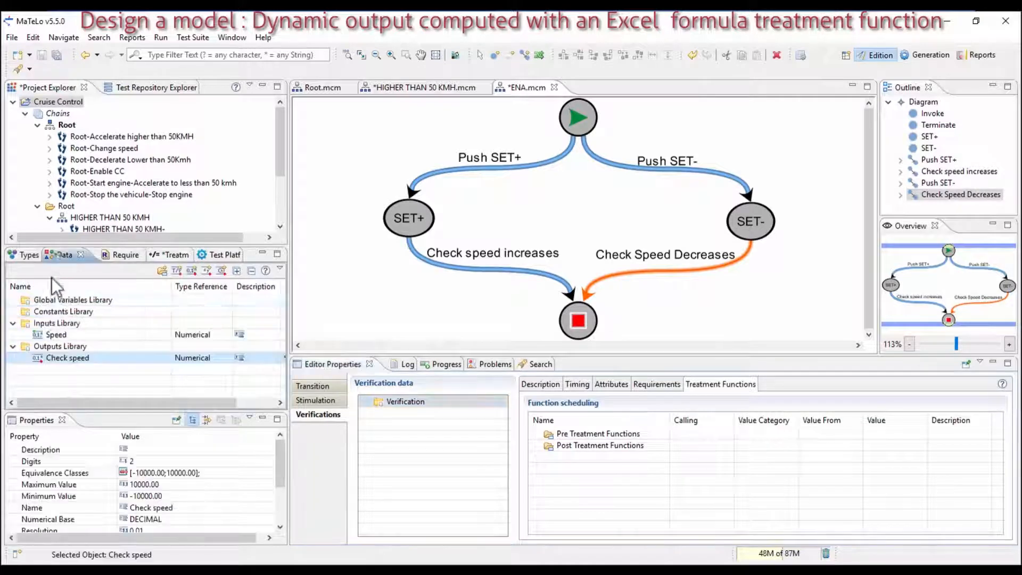
pyautogui.moveTo(49, 356); pyautogui.dragTo(406, 402)
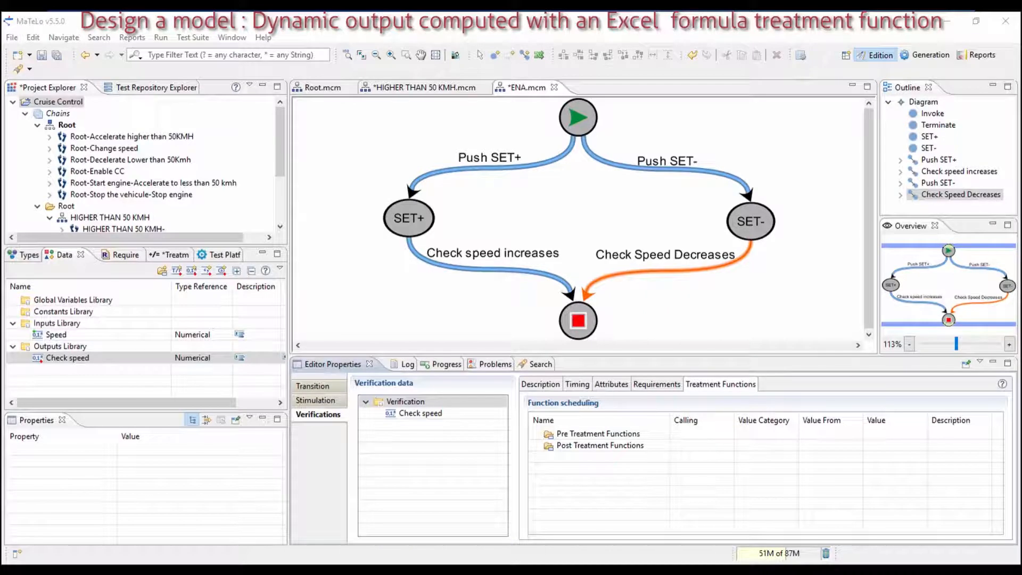
# - Create the static function evaluateExcelFormula in the Treatment Functions Library with the function wizard
pyautogui.click(159, 255)
pyautogui.click(36, 299)
pyautogui.rightClick(36, 299)
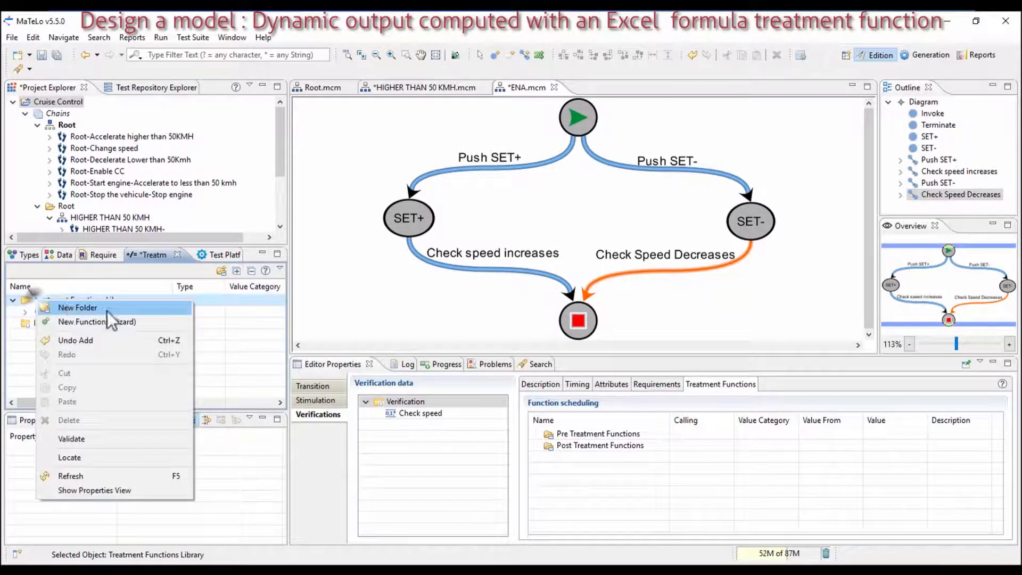
pyautogui.click(109, 321)
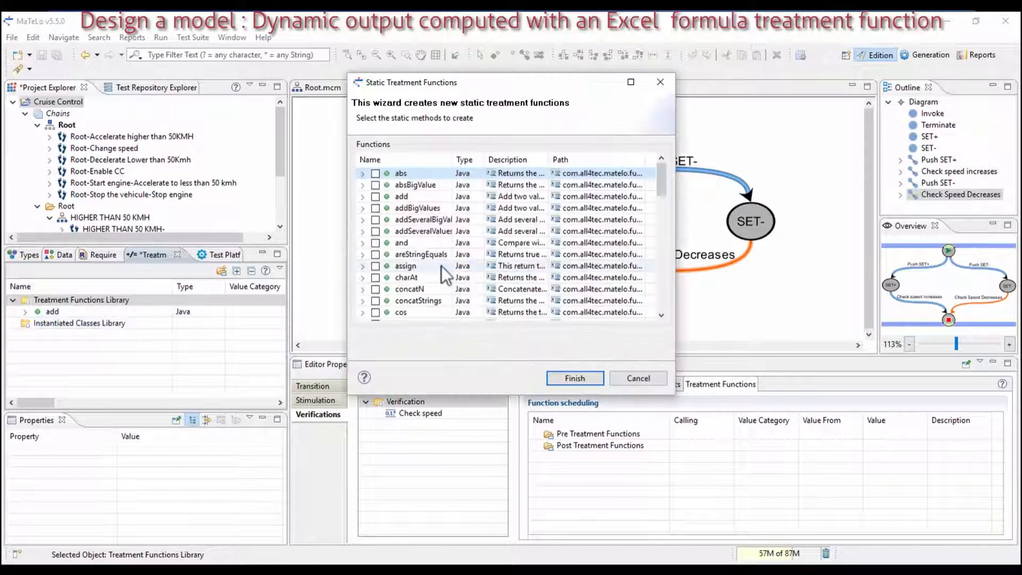
pyautogui.scroll(-1, 424, 241)
pyautogui.scroll(-2, 423, 243)
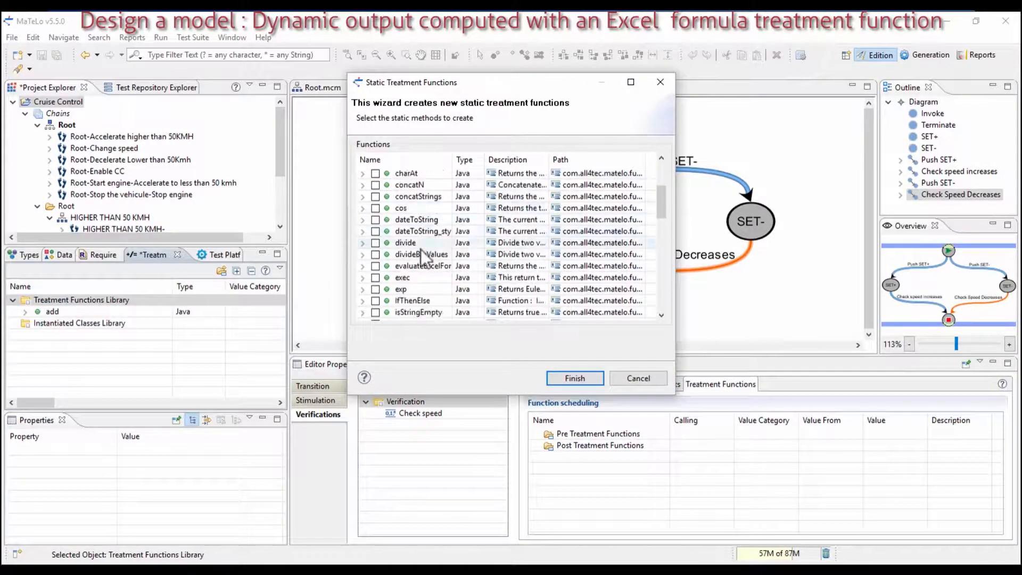
pyautogui.click(375, 266)
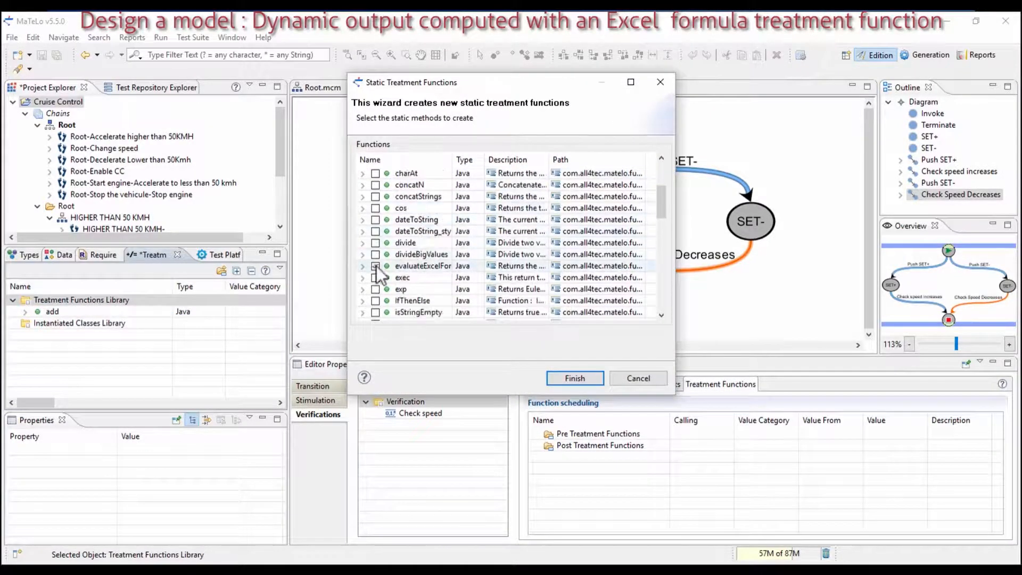
pyautogui.click(586, 380)
# - Schedule evaluateExcelFormula as a pre-treatment function of the "Check Speed Decreases" verification and expand its parameters
pyautogui.click(26, 323)
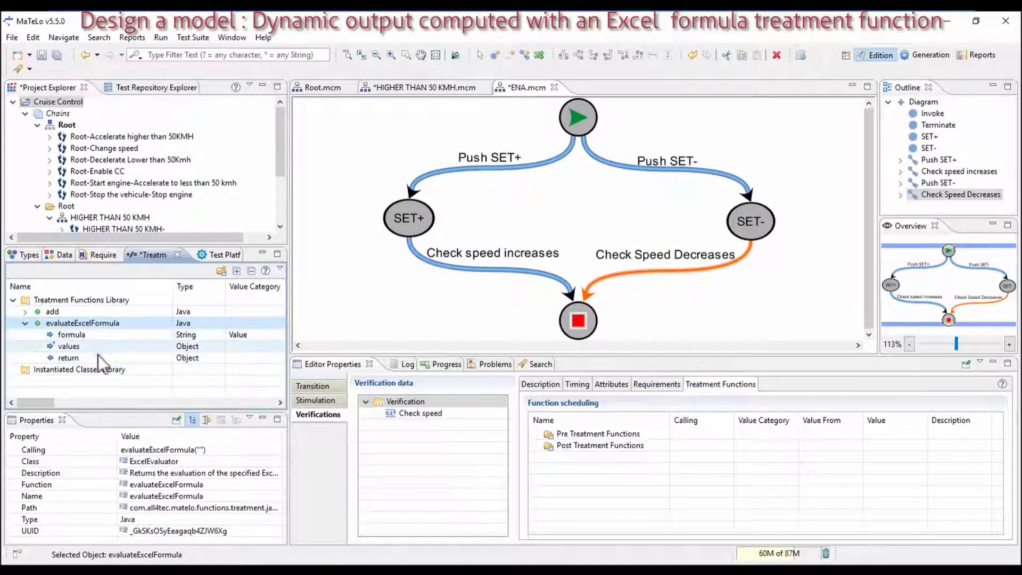
pyautogui.moveTo(75, 322); pyautogui.dragTo(564, 436)
pyautogui.doubleClick(557, 445)
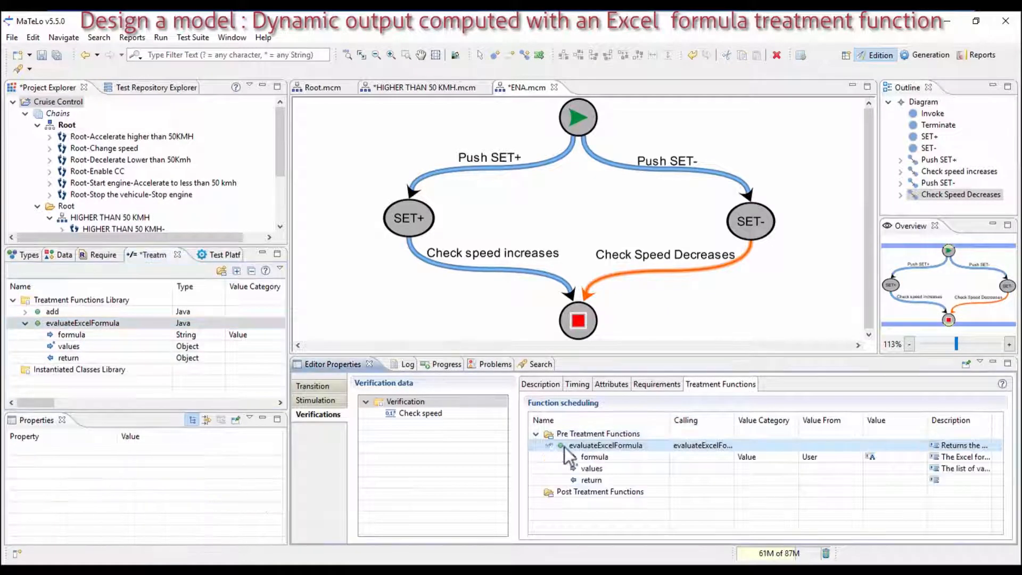
# - Add a child entry to evaluateExcelFormula's values parameter and set its value category to External Output
pyautogui.rightClick(606, 469)
pyautogui.moveTo(663, 373)
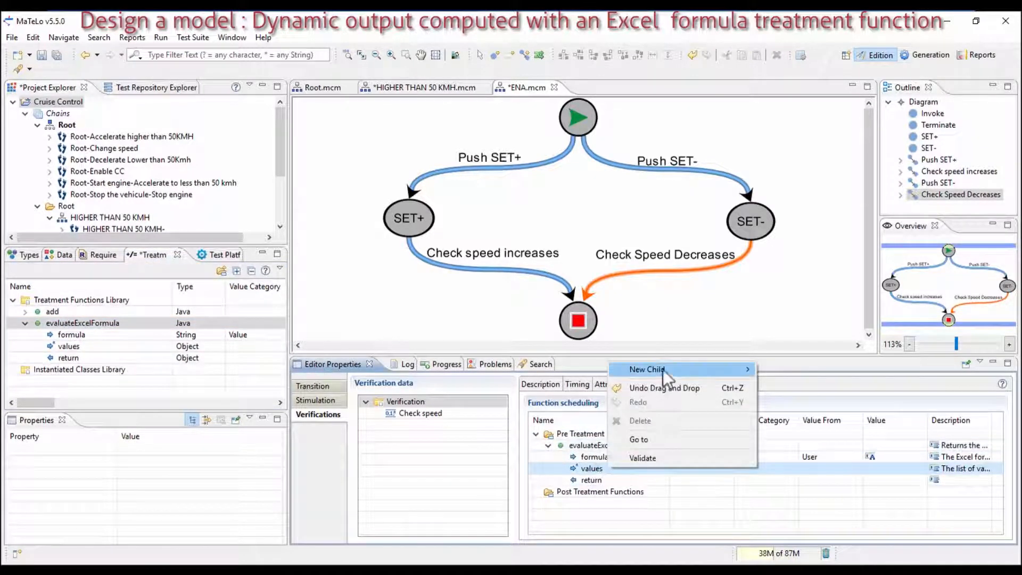
pyautogui.click(768, 370)
pyautogui.click(789, 479)
pyautogui.click(791, 479)
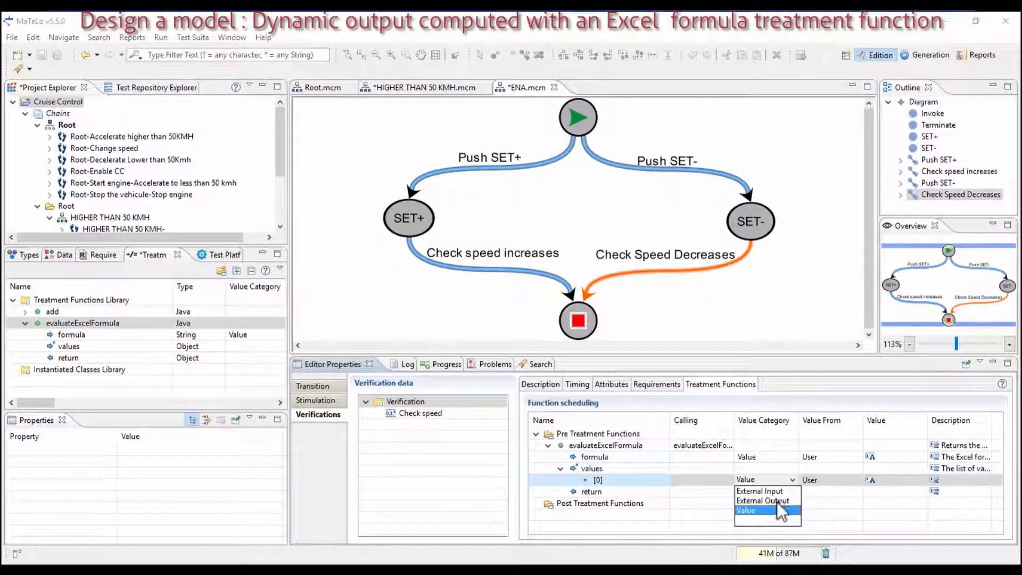
pyautogui.click(763, 501)
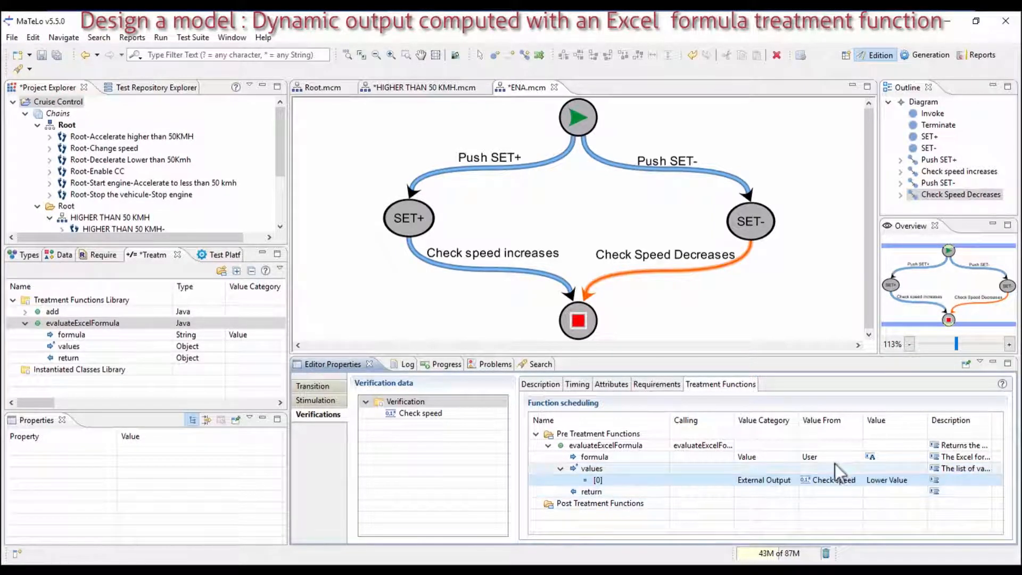
# - Enter an Excel if formula as the formula parameter, testing [0]<60 and giving [0]-10 when the test is false
pyautogui.click(890, 459)
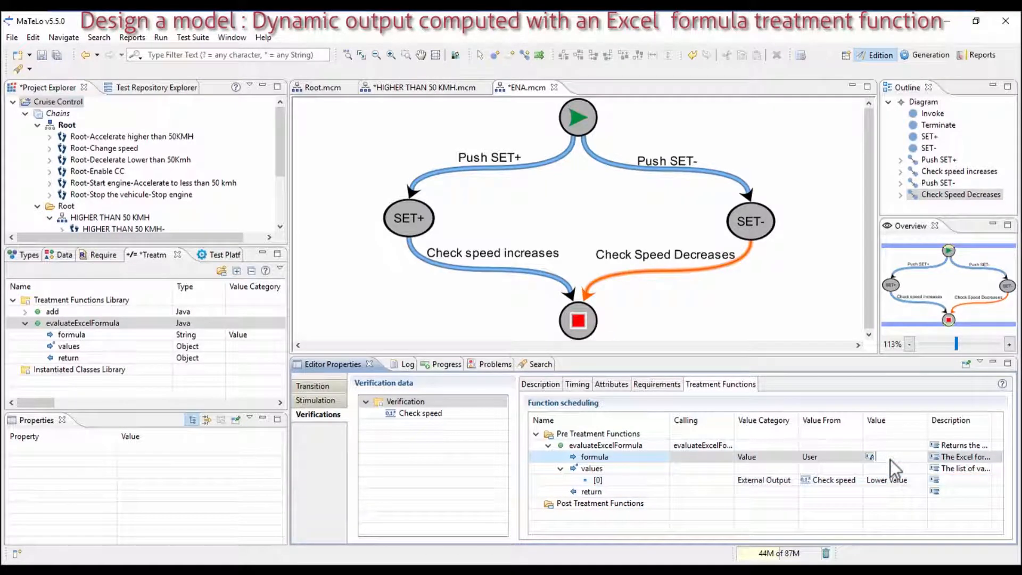
pyautogui.write('=')
pyautogui.write(',')
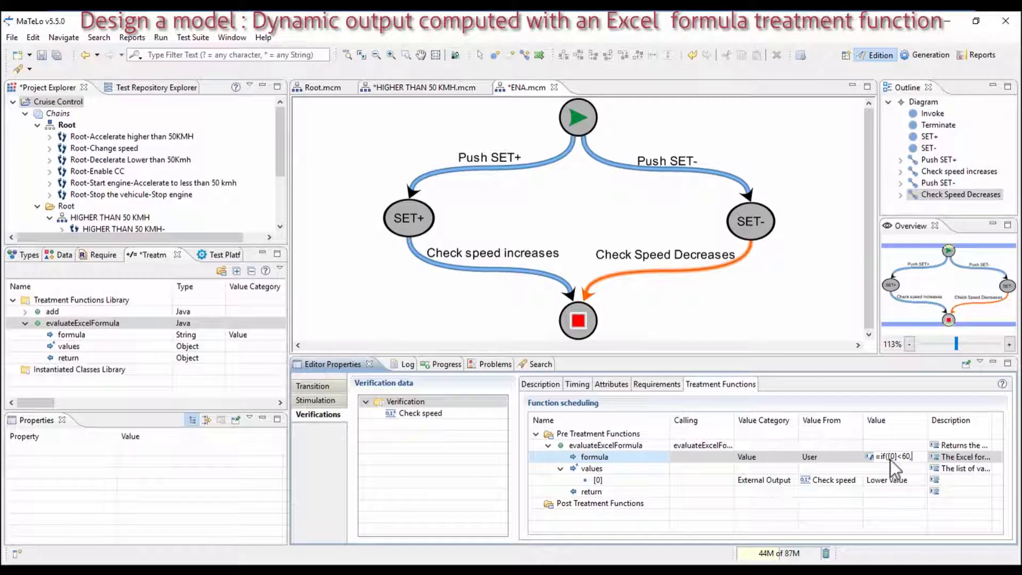
pyautogui.write(',[0]-10')
# - Set evaluateExcelFormula's return value category to Transition Output and deselect the transition in the diagram
pyautogui.click(761, 492)
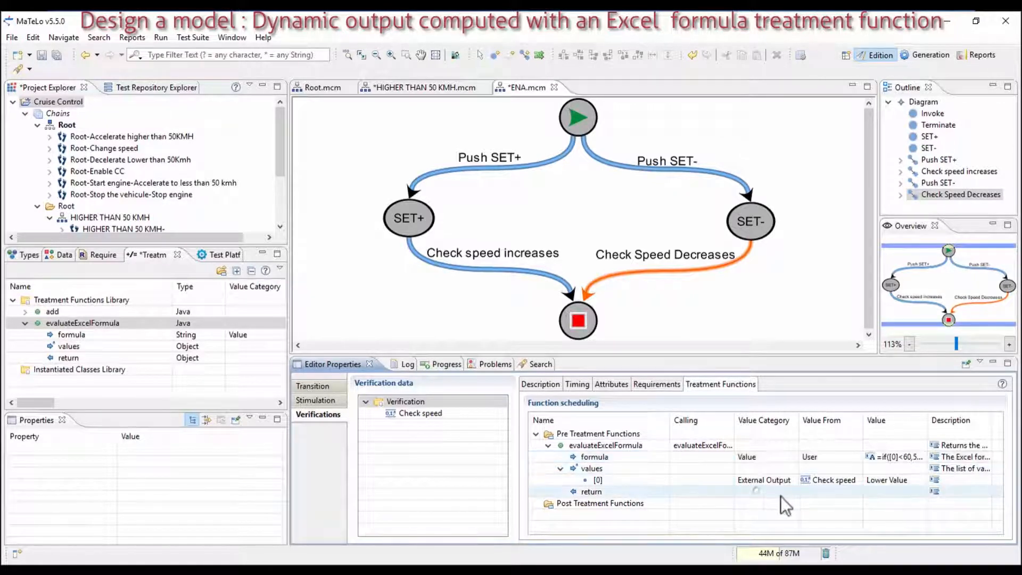
pyautogui.click(791, 492)
pyautogui.click(775, 513)
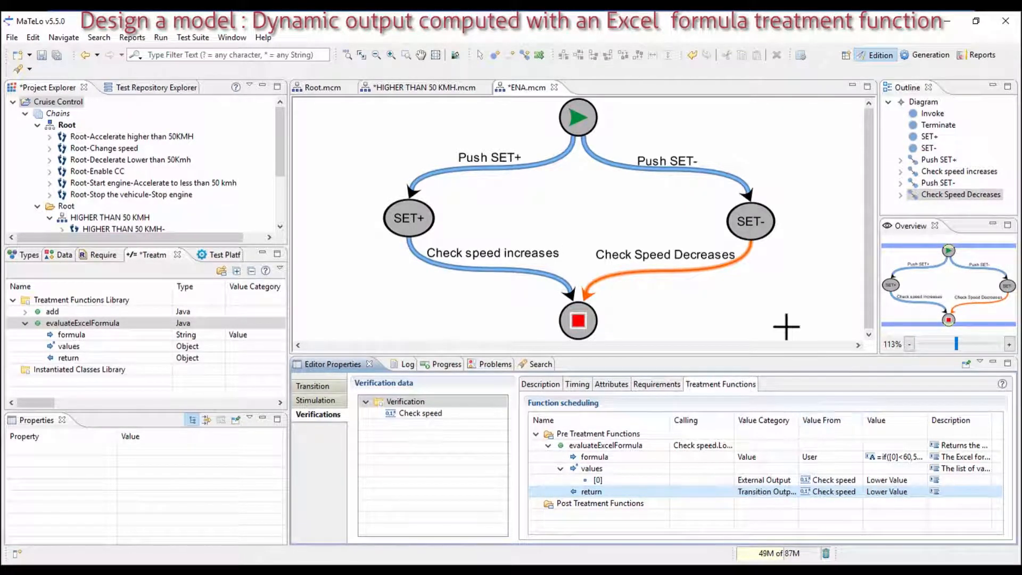
pyautogui.click(776, 298)
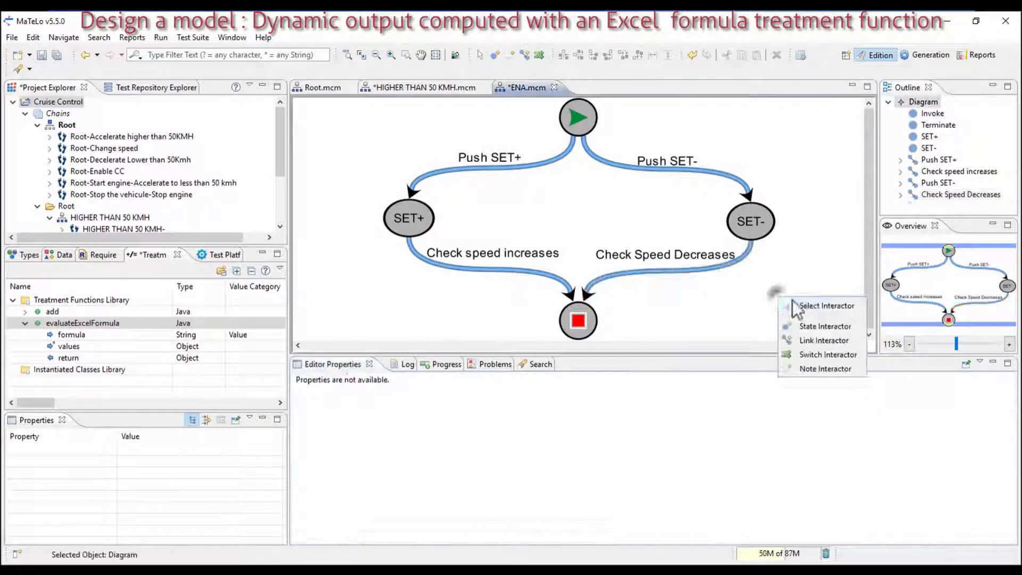
# - Create a macro chain named DIS from the DIS state of the HIGHER THAN 50 KMH chain
pyautogui.click(417, 87)
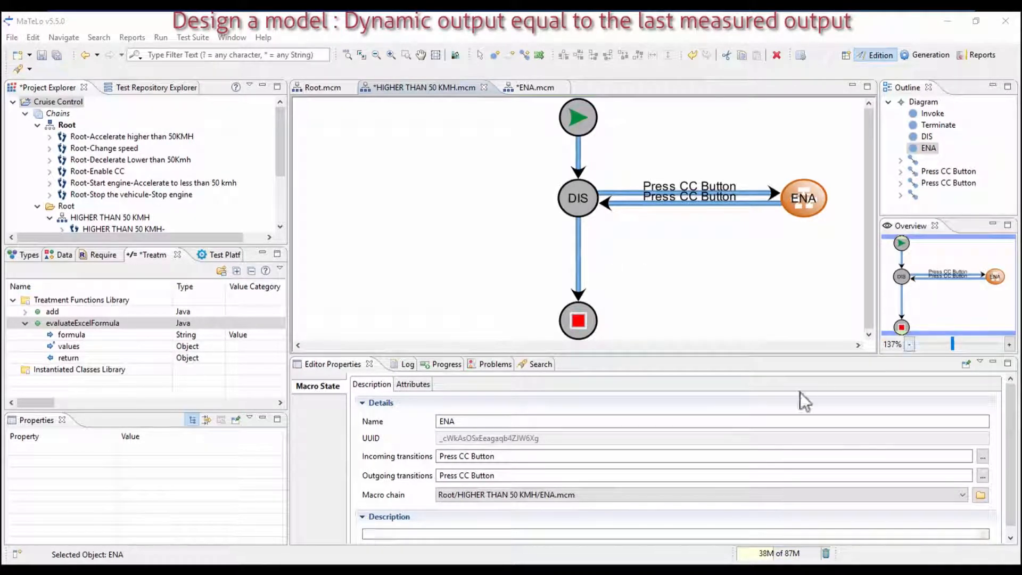
pyautogui.doubleClick(580, 200)
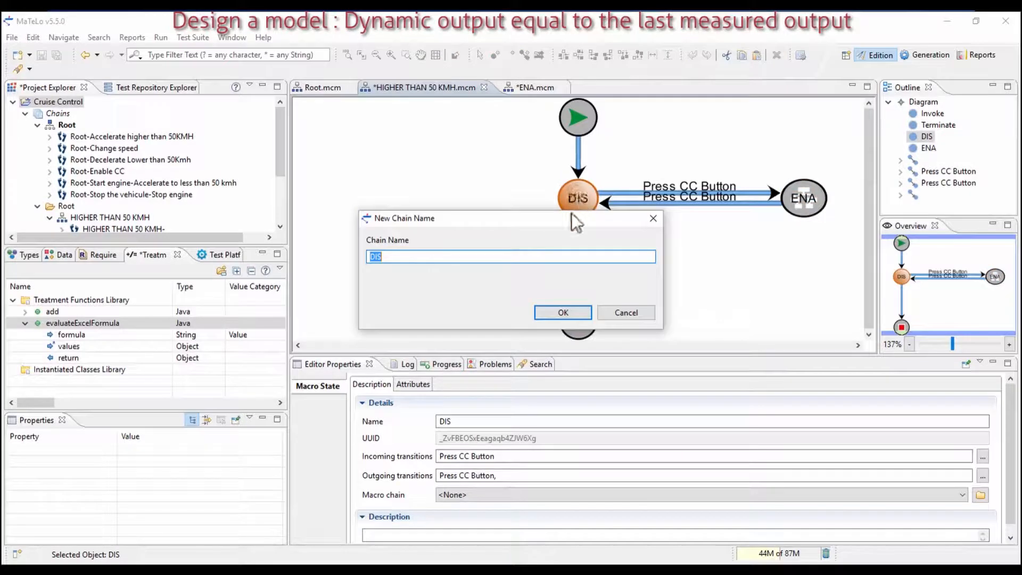
pyautogui.click(561, 309)
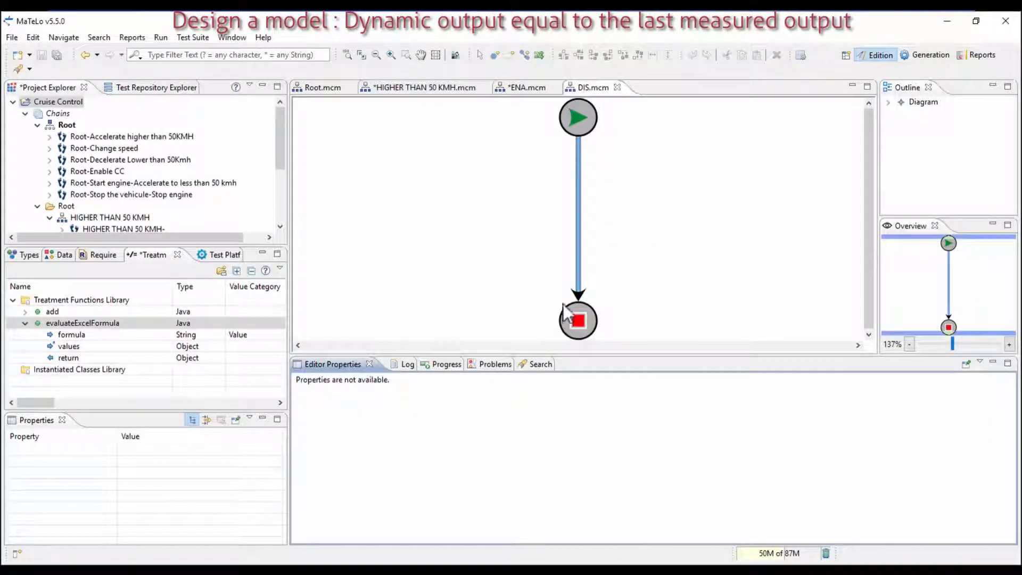
# - Add a state to the DIS chain, below and left of the start state, and name it SET +
pyautogui.click(494, 56)
pyautogui.click(435, 218)
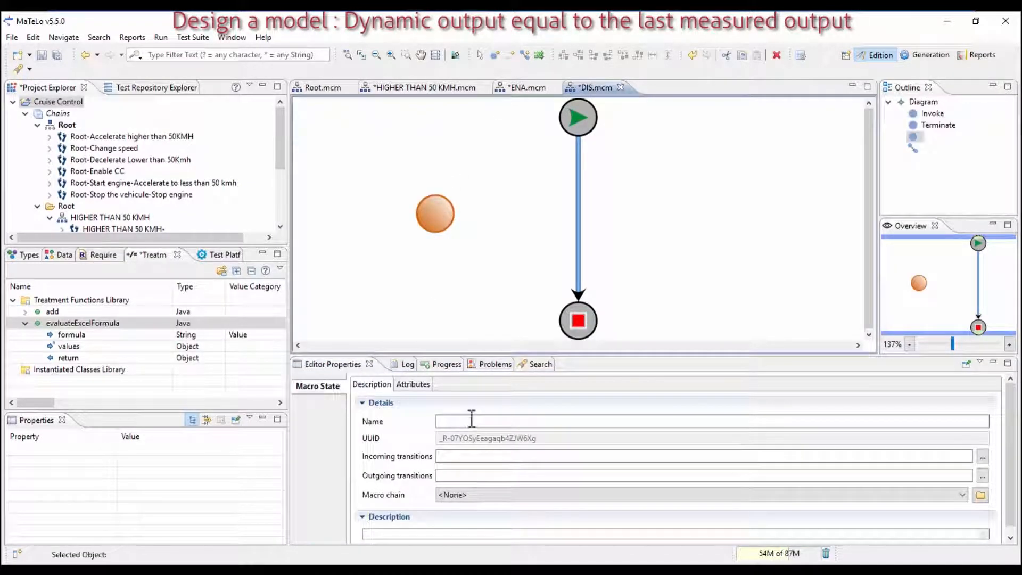
pyautogui.click(471, 420)
pyautogui.write('SET +')
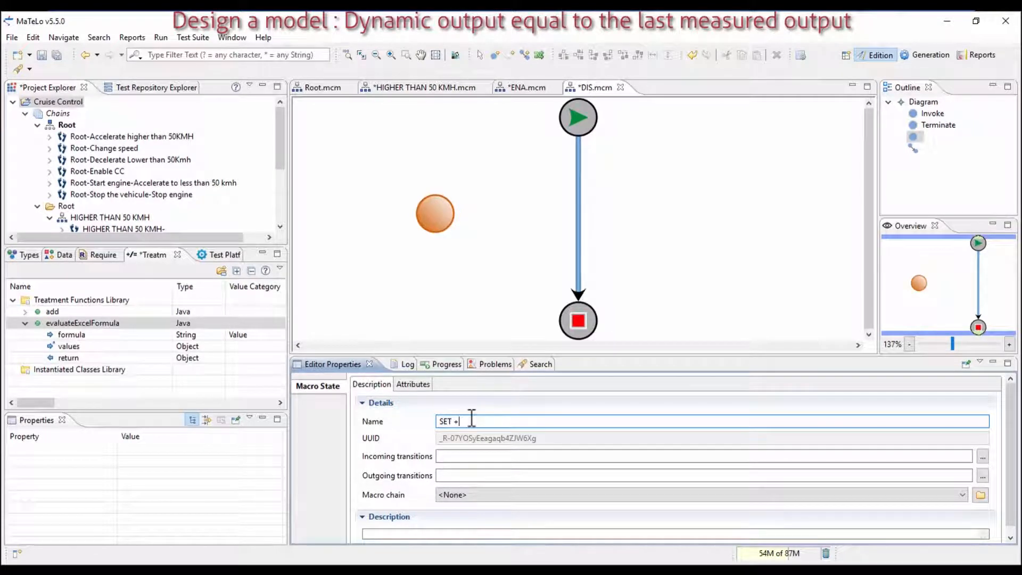
# - Redirect the start state's transition from the end state to SET + and name it Click on Set+
pyautogui.rightClick(521, 141)
pyautogui.click(534, 146)
pyautogui.click(577, 290)
pyautogui.moveTo(577, 290); pyautogui.dragTo(444, 214)
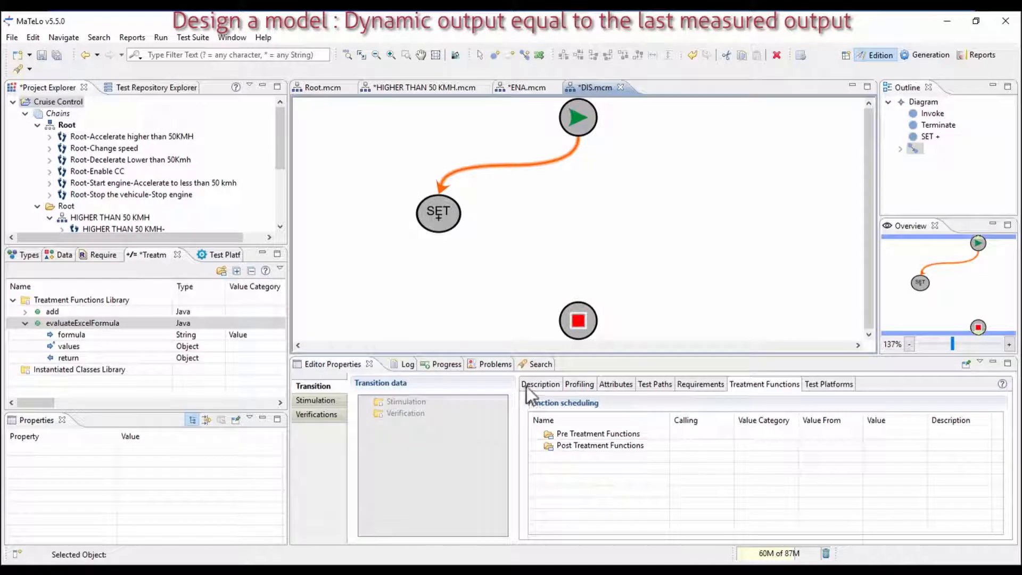
pyautogui.click(527, 385)
pyautogui.click(596, 435)
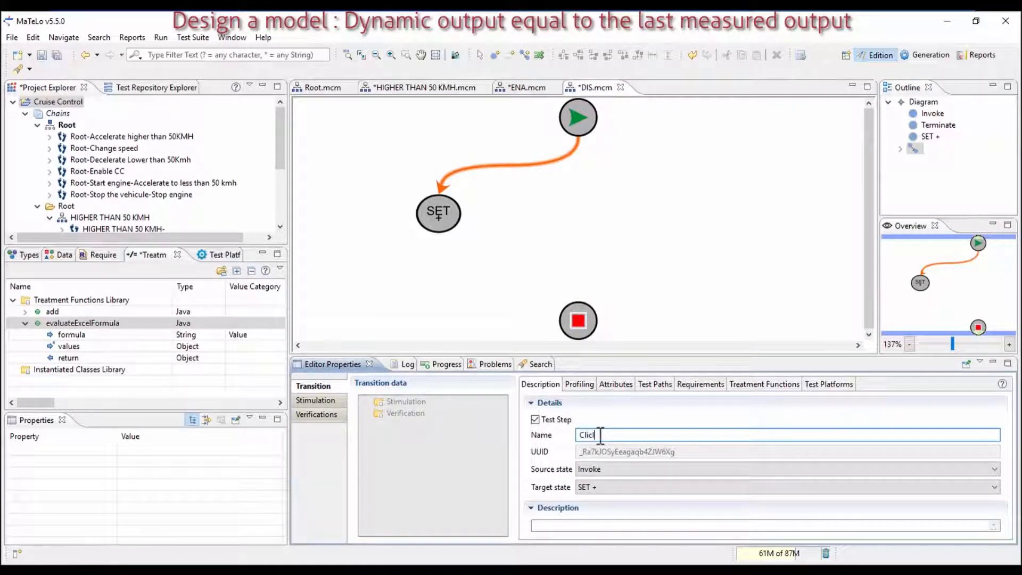
pyautogui.write('Click on Set+')
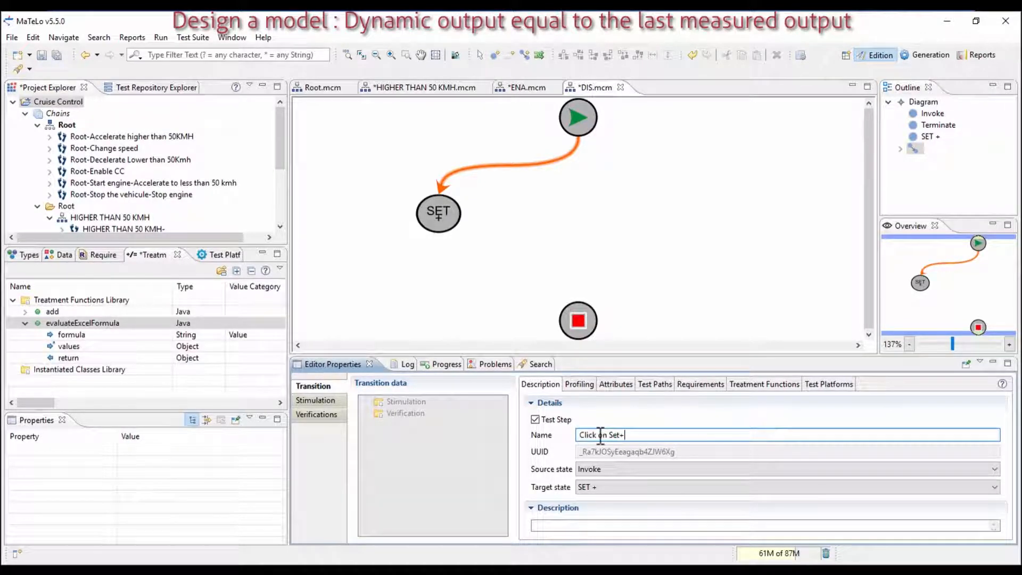
pyautogui.press('Return')
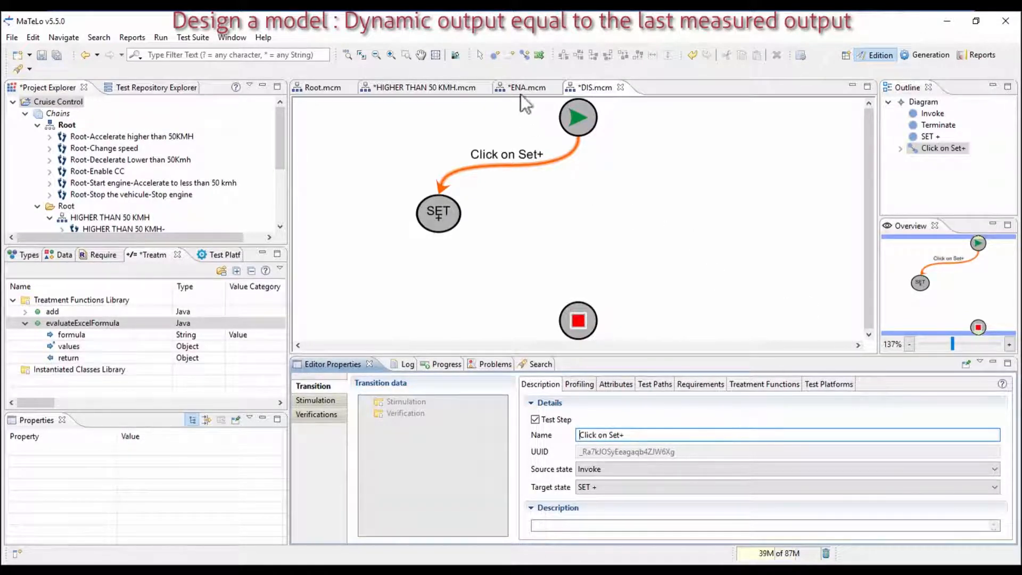
# - Add a second state opposite SET + in the DIS chain and name it SET -
pyautogui.click(495, 55)
pyautogui.click(713, 211)
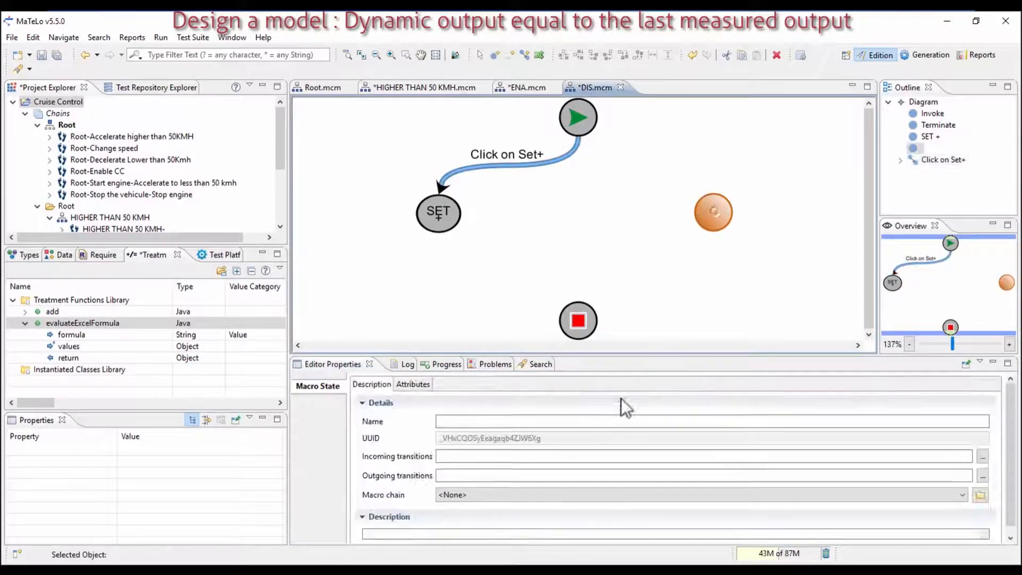
pyautogui.click(602, 417)
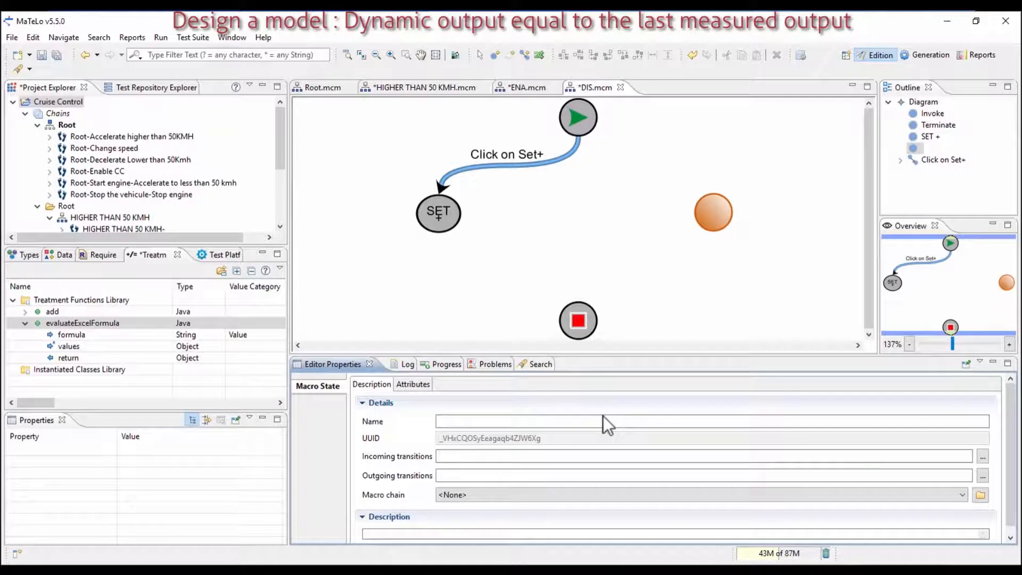
pyautogui.press('space')
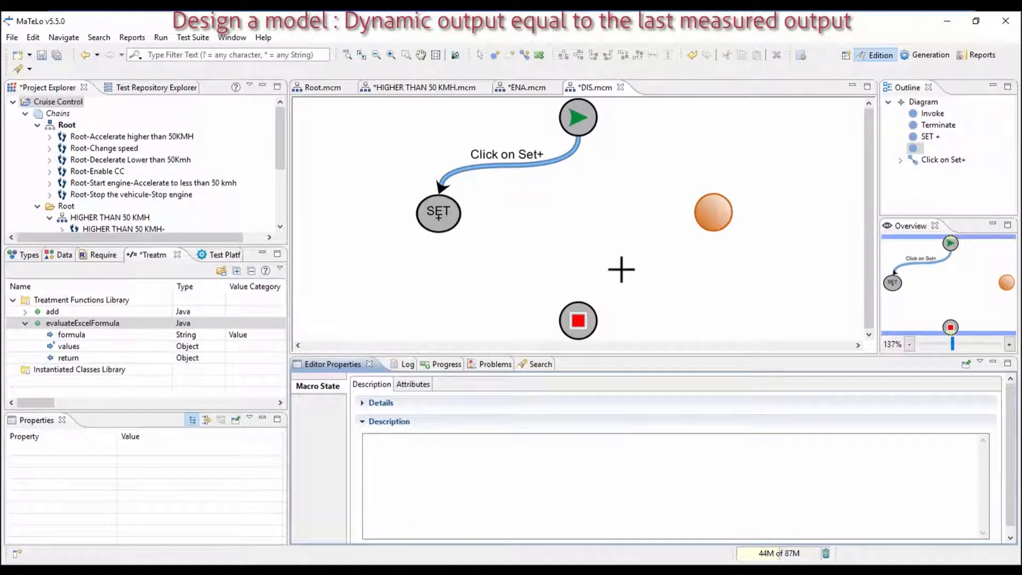
pyautogui.click(627, 273)
pyautogui.click(713, 213)
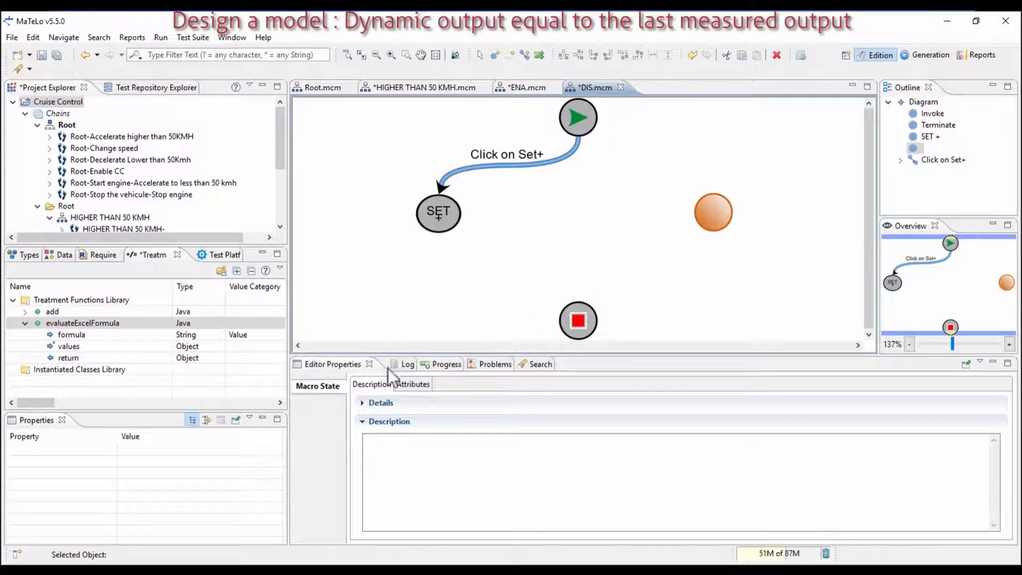
pyautogui.click(408, 383)
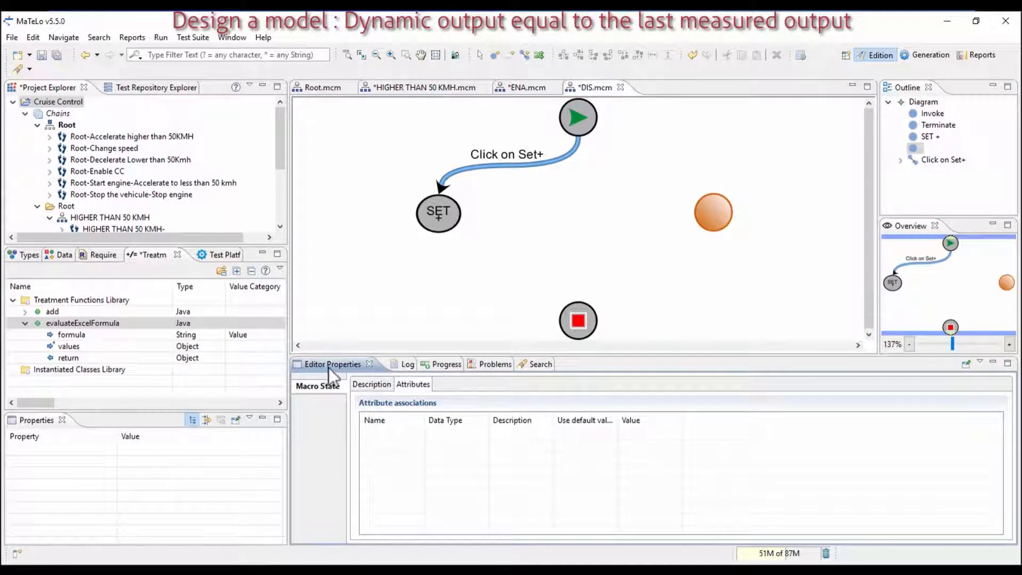
pyautogui.click(370, 385)
pyautogui.click(364, 406)
pyautogui.click(468, 421)
pyautogui.write('SET')
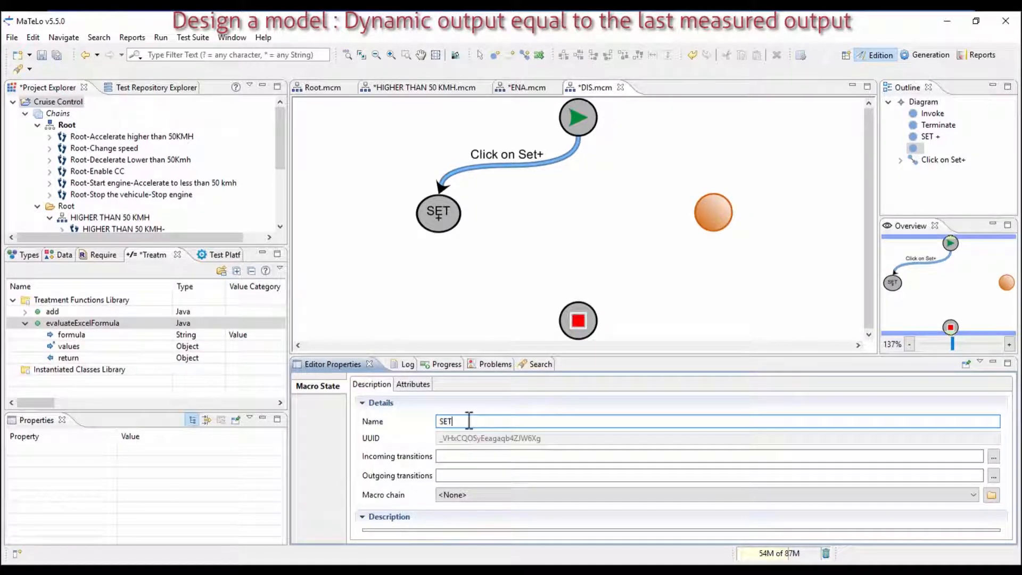
pyautogui.write(' -')
# - Link the start state to SET - with a transition named Click on Set -
pyautogui.click(526, 58)
pyautogui.click(591, 111)
pyautogui.click(712, 211)
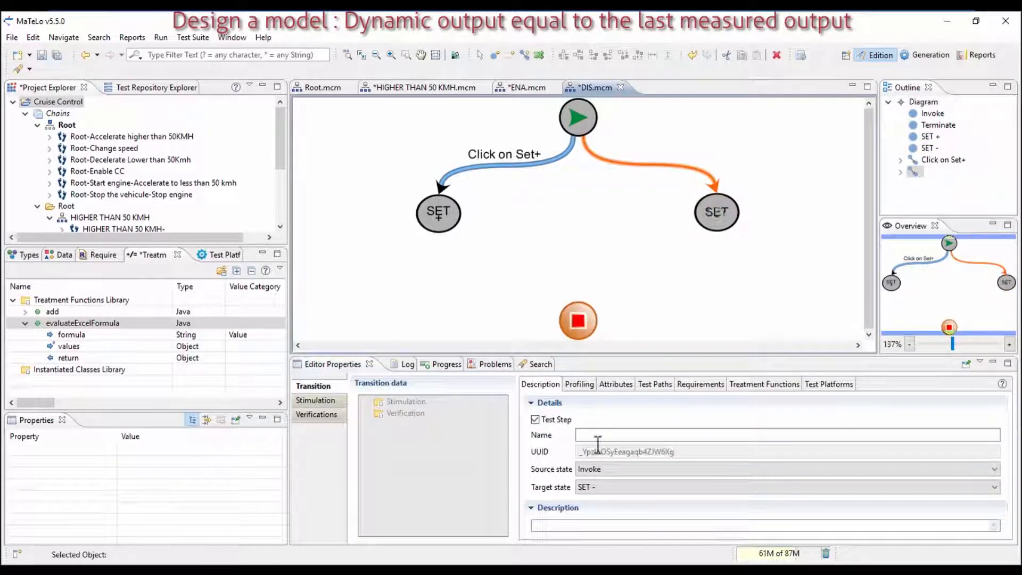
pyautogui.click(601, 432)
pyautogui.write('Click on Set -')
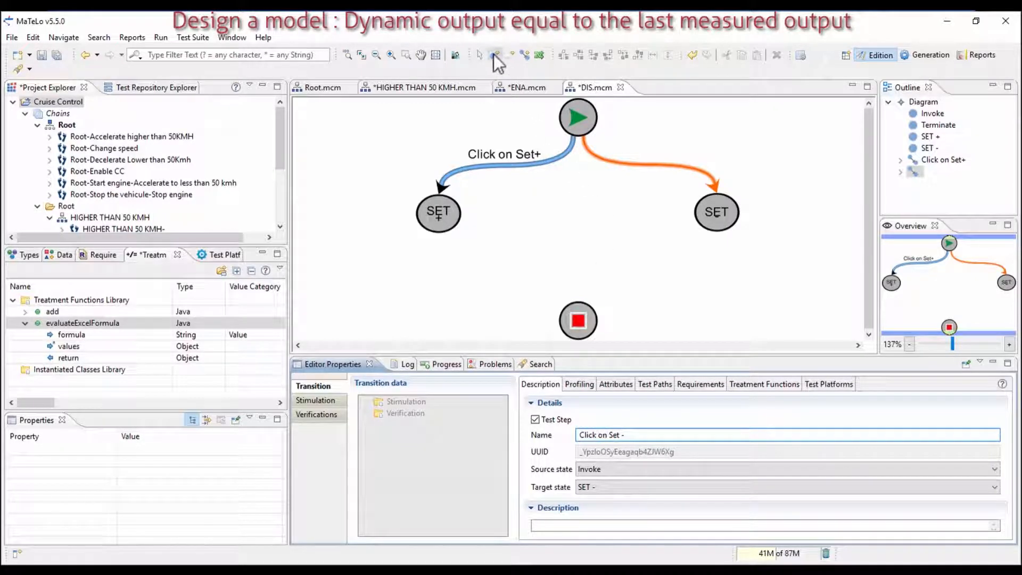
# - Link SET + to the end state with a transition named Check Speed
pyautogui.click(524, 55)
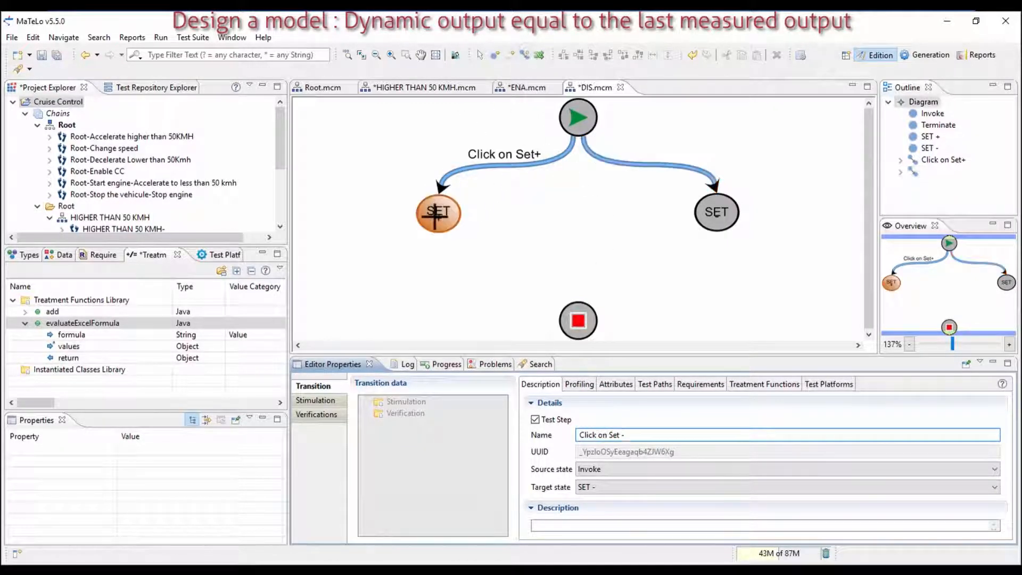
pyautogui.click(436, 213)
pyautogui.click(573, 315)
pyautogui.click(596, 435)
pyautogui.write('Chcek')
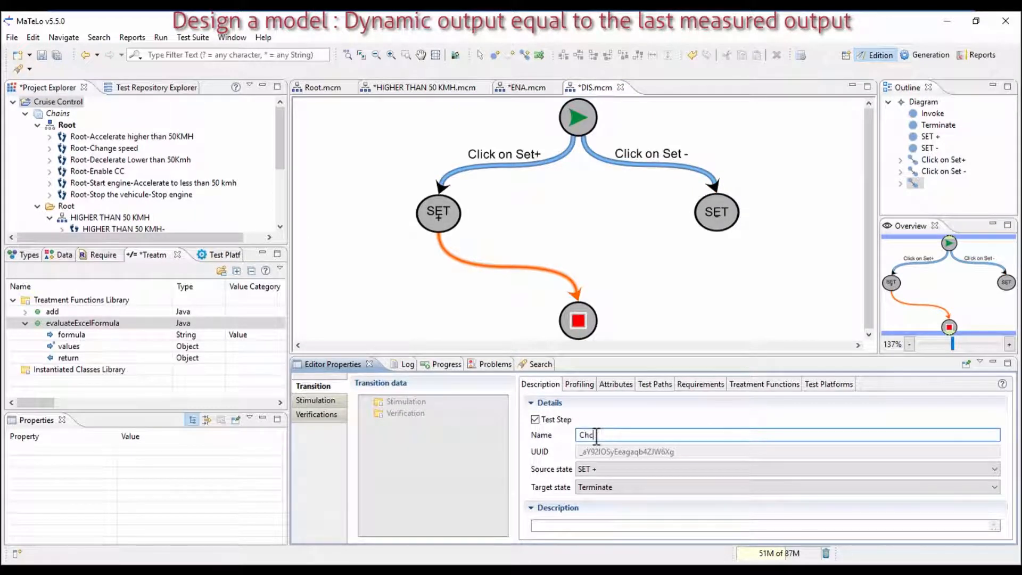
pyautogui.write(' Spee')
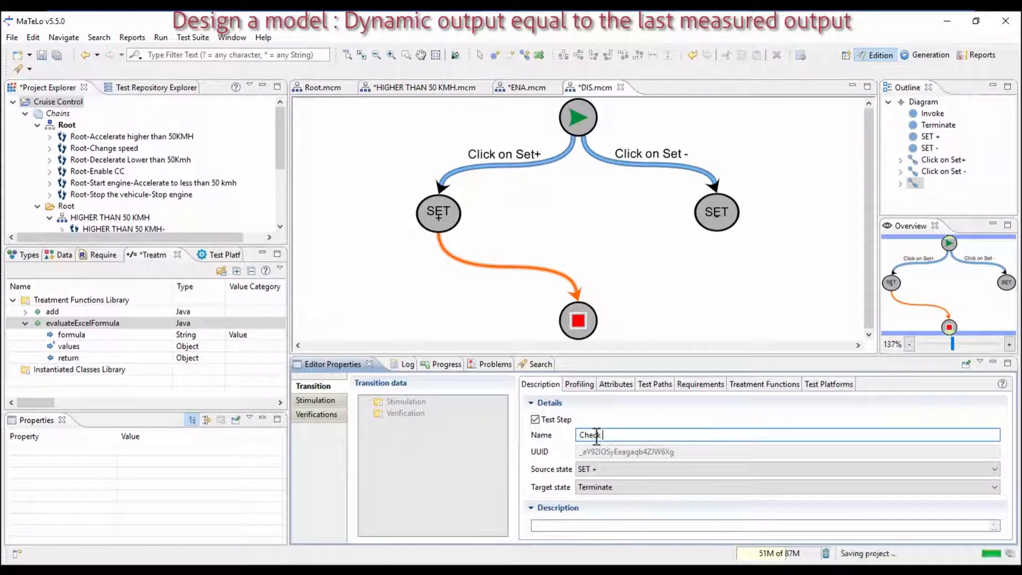
pyautogui.write('d')
pyautogui.press('Return')
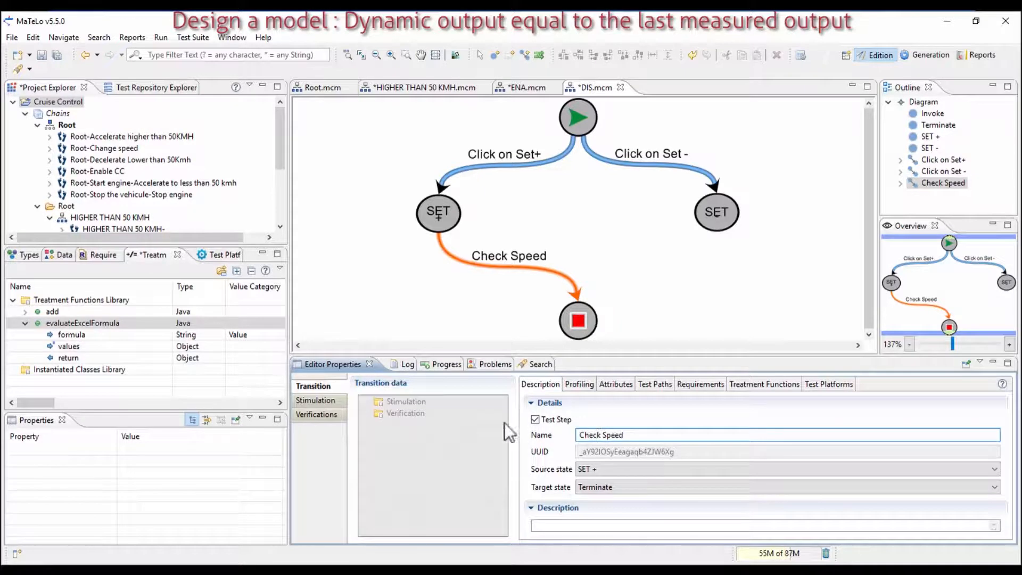
# - Add the Check speed output from the Outputs Library to the verifications of the SET + Check Speed transition
pyautogui.click(325, 413)
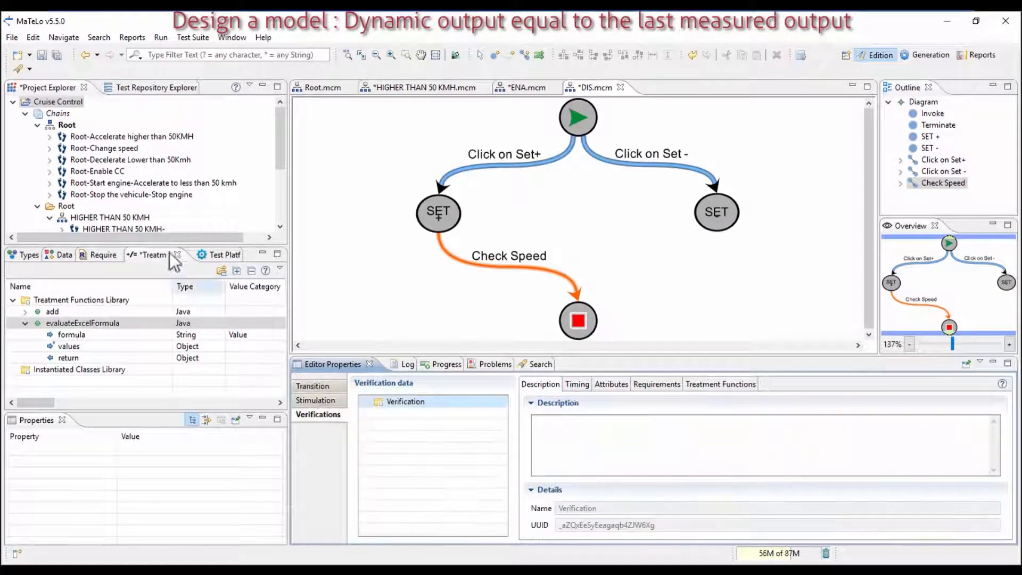
pyautogui.click(62, 254)
pyautogui.moveTo(66, 356); pyautogui.dragTo(393, 405)
# - Set the verification's first comparison to == External Output Check speed and leave the second comparison operator blank
pyautogui.click(579, 384)
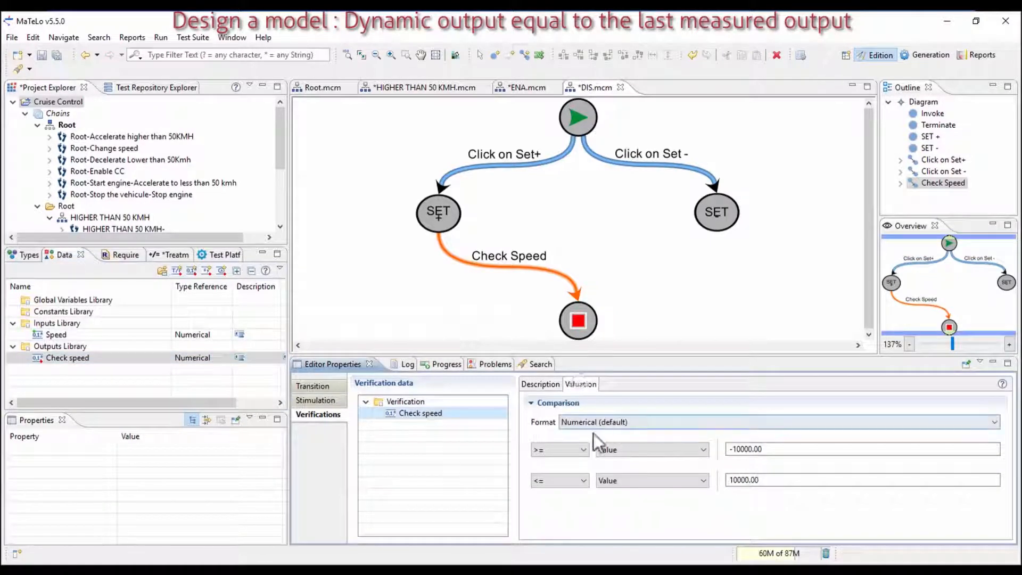
pyautogui.click(577, 450)
pyautogui.click(571, 461)
pyautogui.click(612, 450)
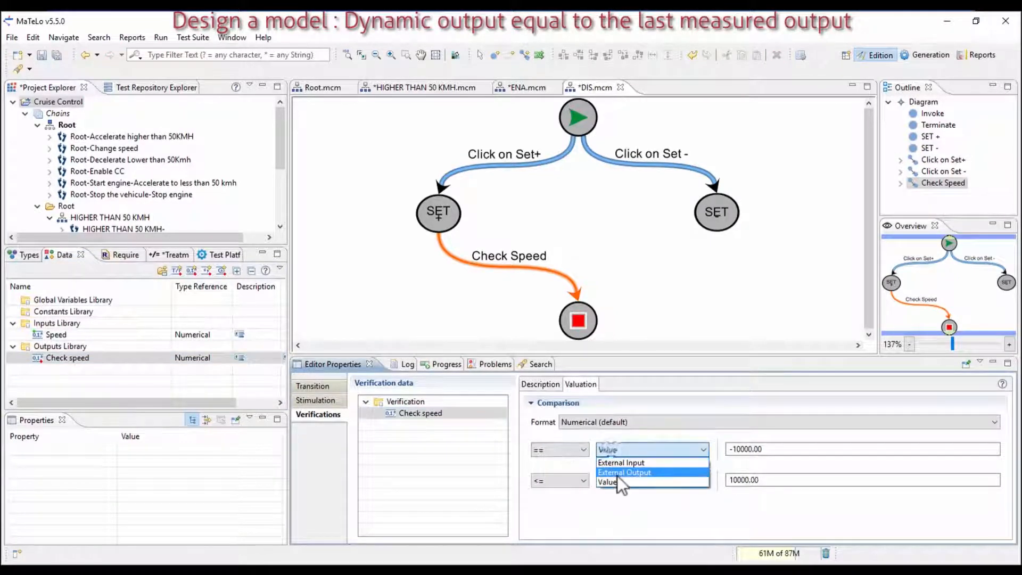
pyautogui.click(617, 475)
pyautogui.click(566, 476)
pyautogui.click(557, 493)
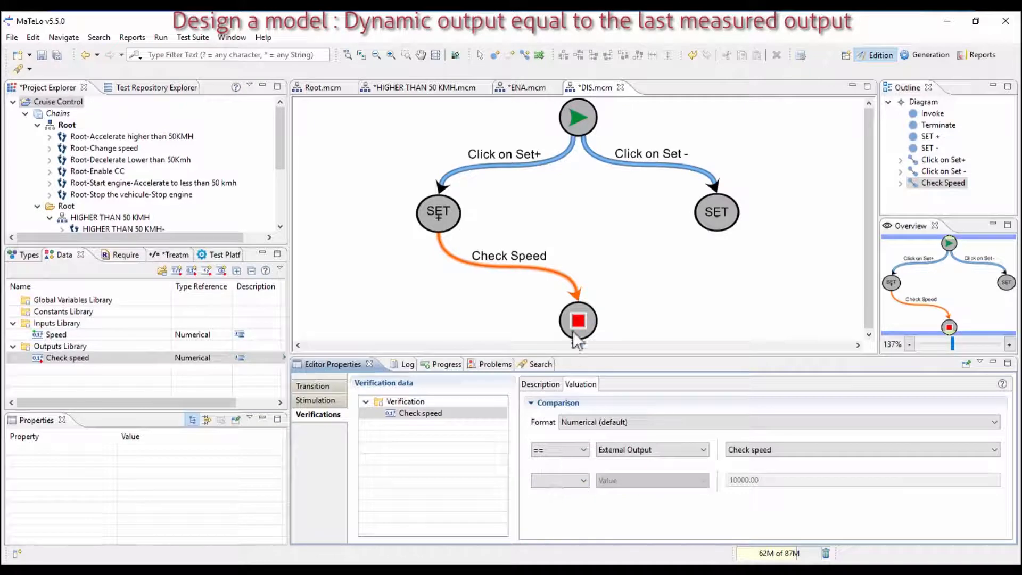
# - Link SET - to the end state with a transition named Check speed
pyautogui.click(529, 57)
pyautogui.click(717, 212)
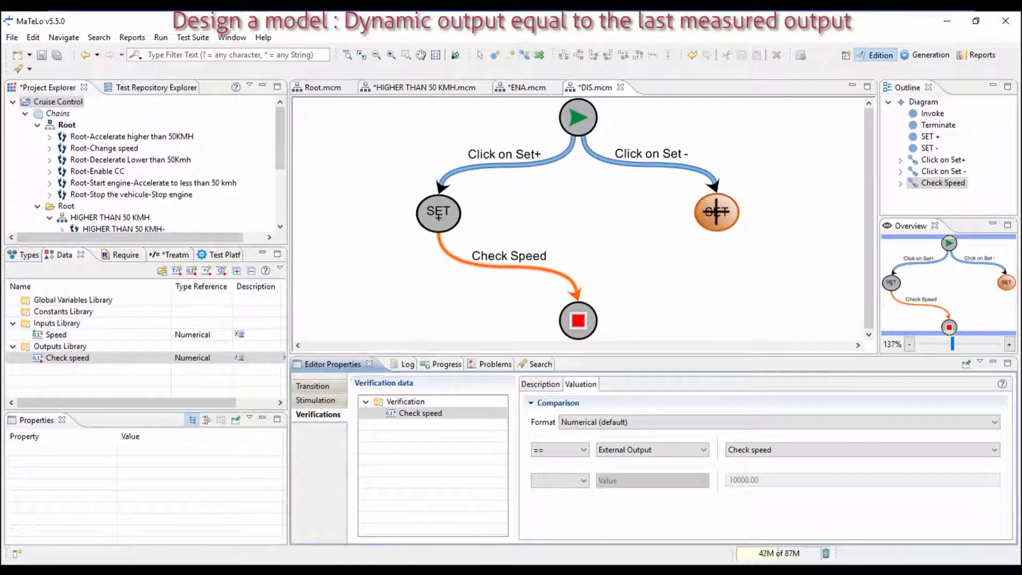
pyautogui.click(577, 320)
pyautogui.click(332, 386)
pyautogui.click(623, 435)
pyautogui.write('Check speed')
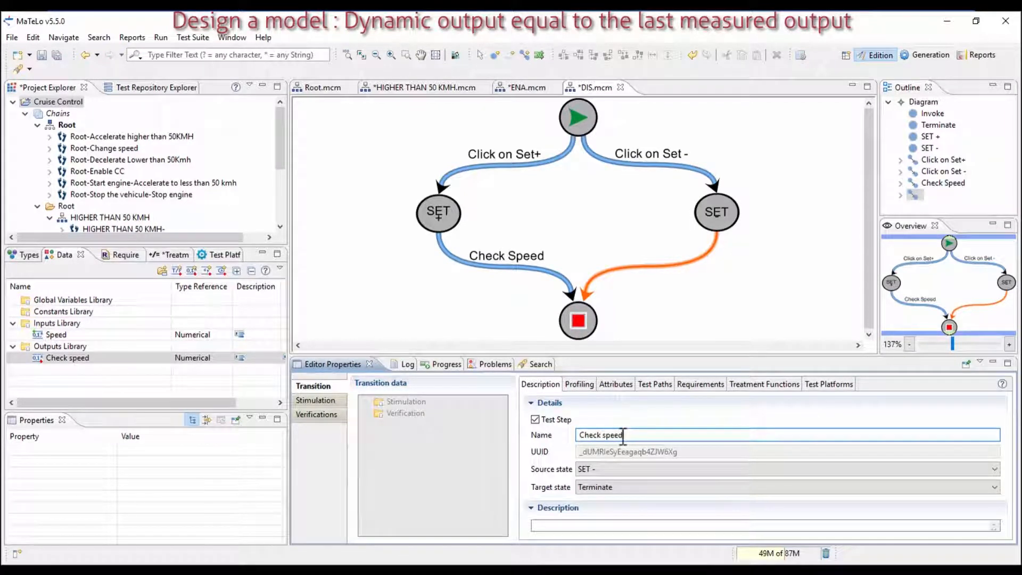
# - Add the Check speed output to the SET - transition's verifications and compare it == External Output Check speed, with the second operator blank
pyautogui.doubleClick(407, 414)
pyautogui.moveTo(85, 359); pyautogui.dragTo(413, 407)
pyautogui.click(559, 453)
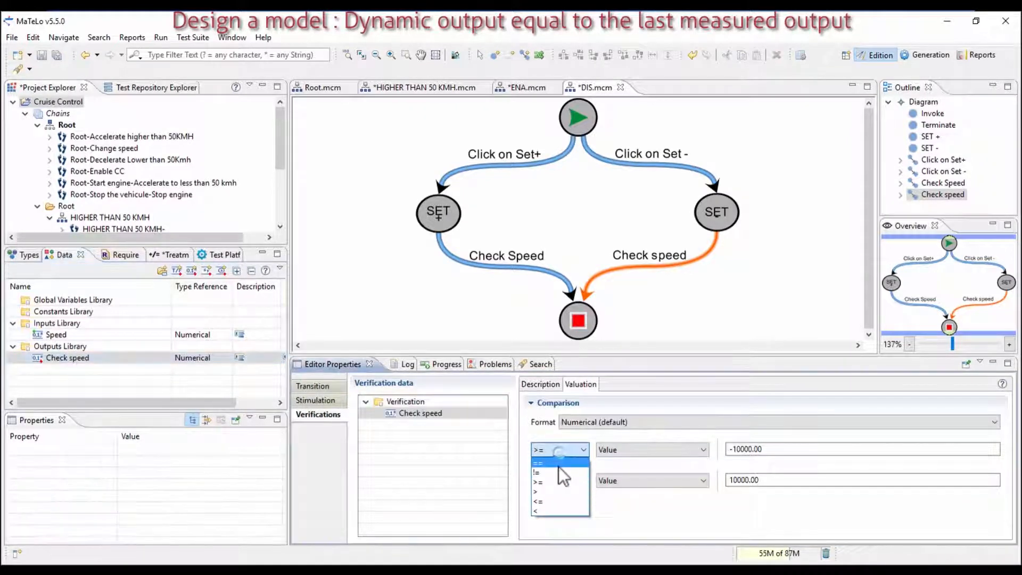
pyautogui.click(556, 480)
pyautogui.click(557, 486)
pyautogui.click(553, 481)
pyautogui.click(553, 491)
pyautogui.click(616, 455)
pyautogui.click(644, 474)
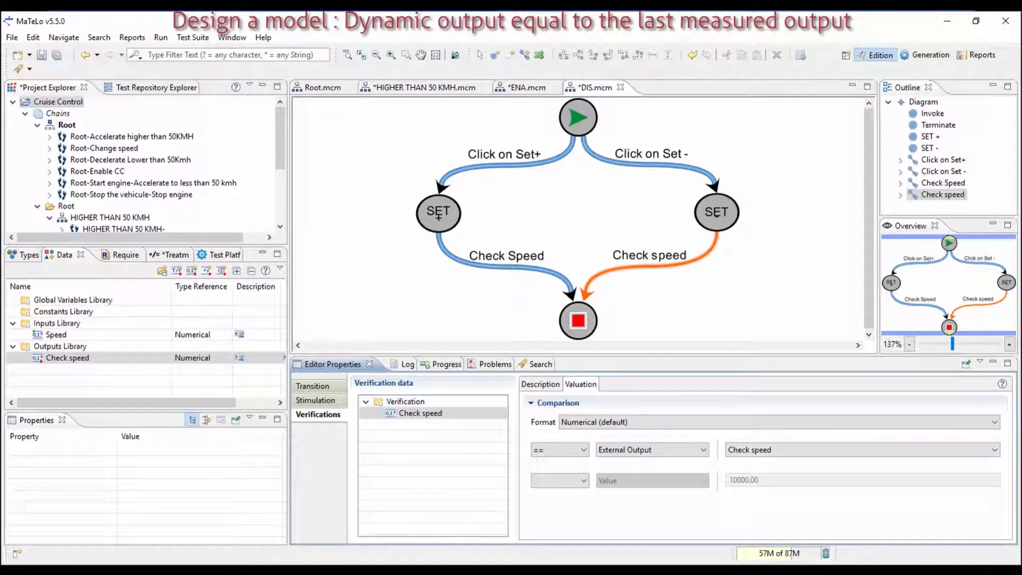
# - Switch to test generation and include the whole Root chain, with HIGHER THAN 50 KMH, ENA and DIS, in the test scope
pyautogui.click(433, 88)
pyautogui.click(923, 55)
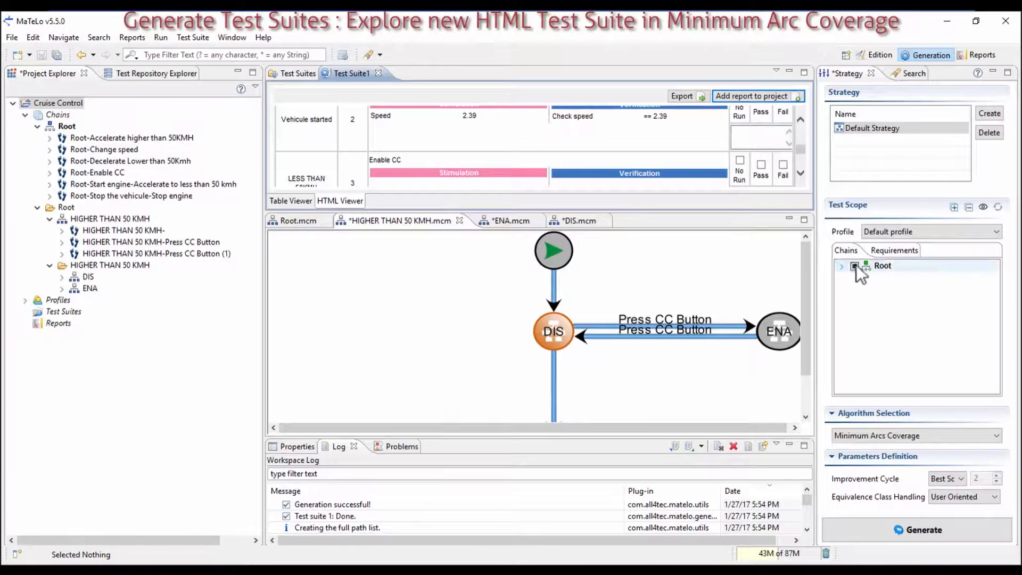
pyautogui.click(854, 265)
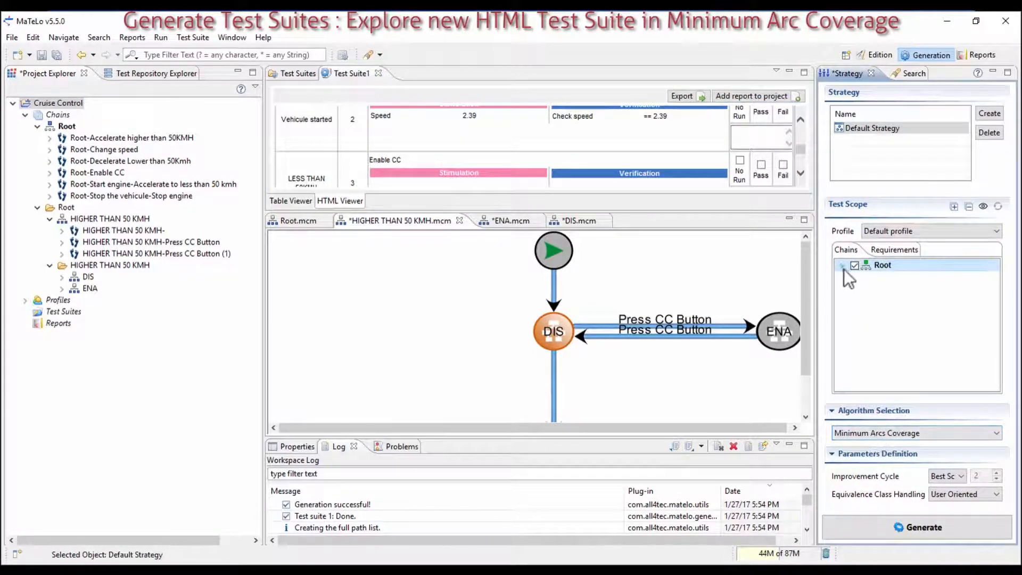
pyautogui.click(842, 266)
pyautogui.click(853, 277)
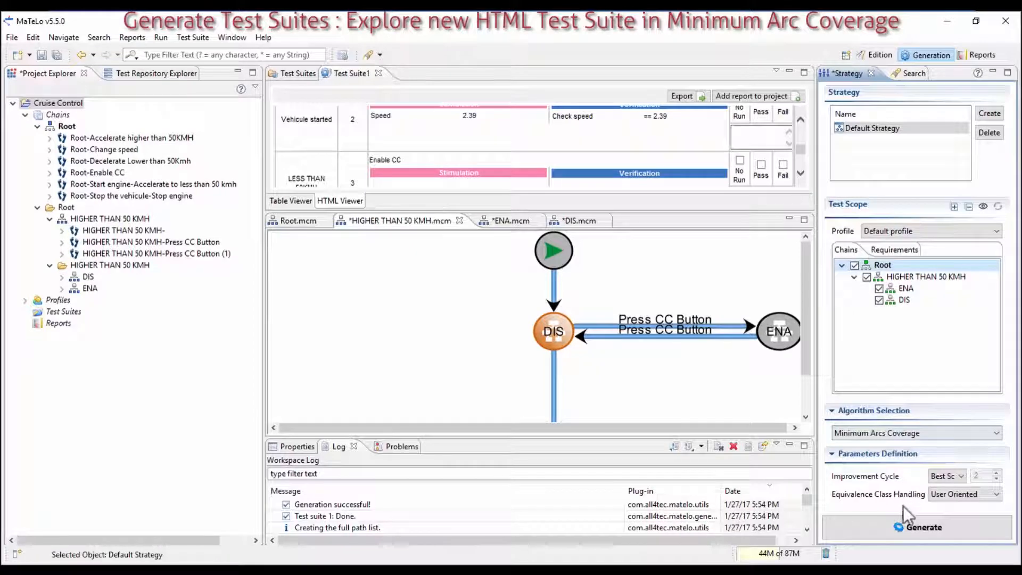
# - Generate the test suite with the Minimum Arcs Coverage algorithm, accepting that the open test case details views are closed
pyautogui.click(909, 524)
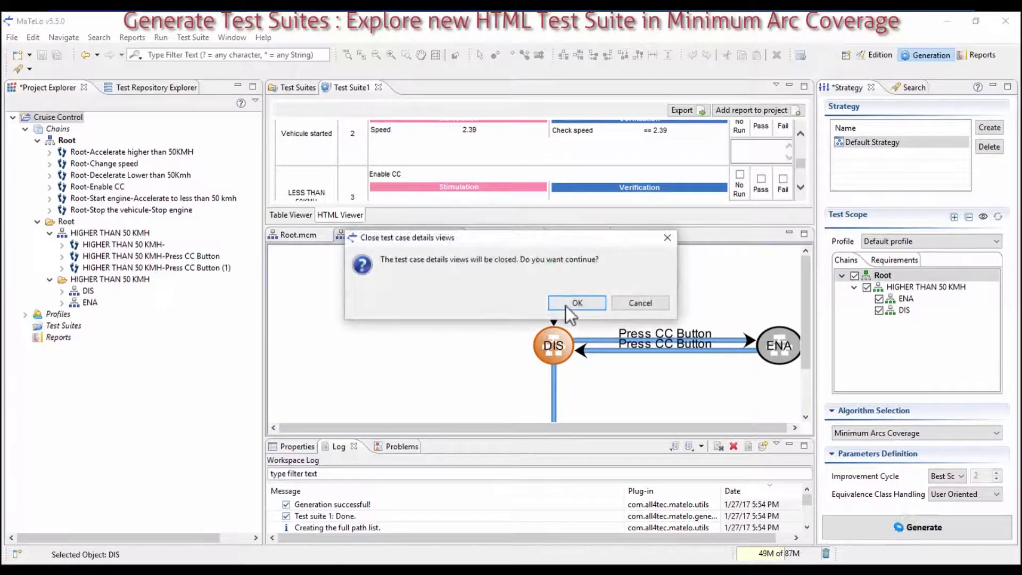
pyautogui.click(572, 303)
pyautogui.click(624, 303)
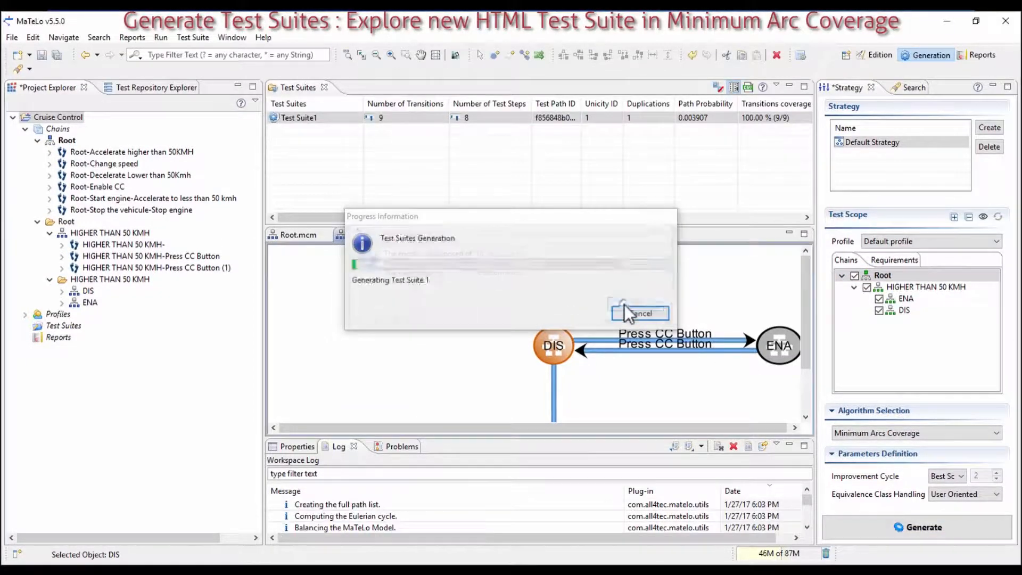
pyautogui.click(623, 305)
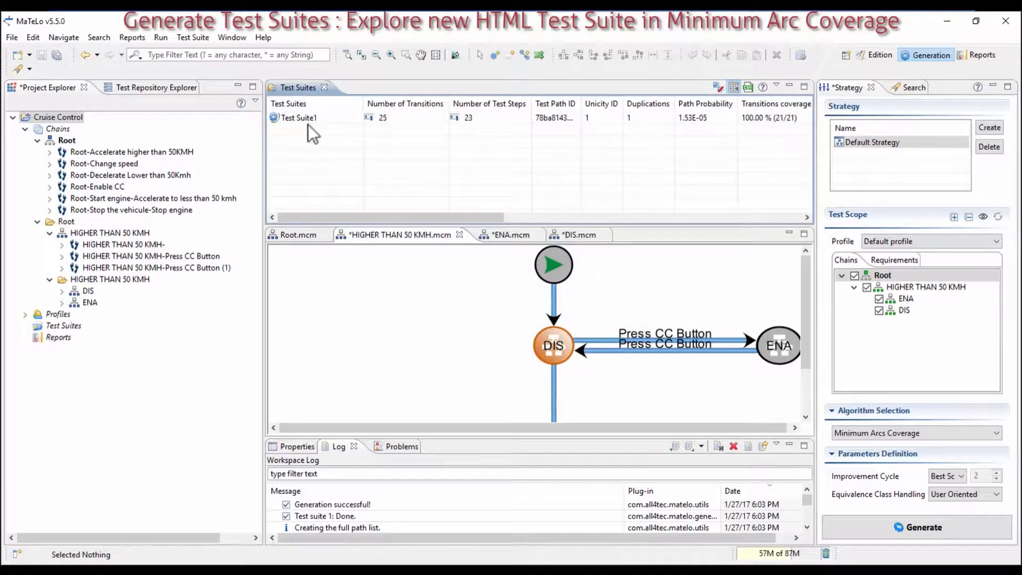
# - Open the generated Test Suite1 as an HTML report and maximize its view
pyautogui.doubleClick(309, 117)
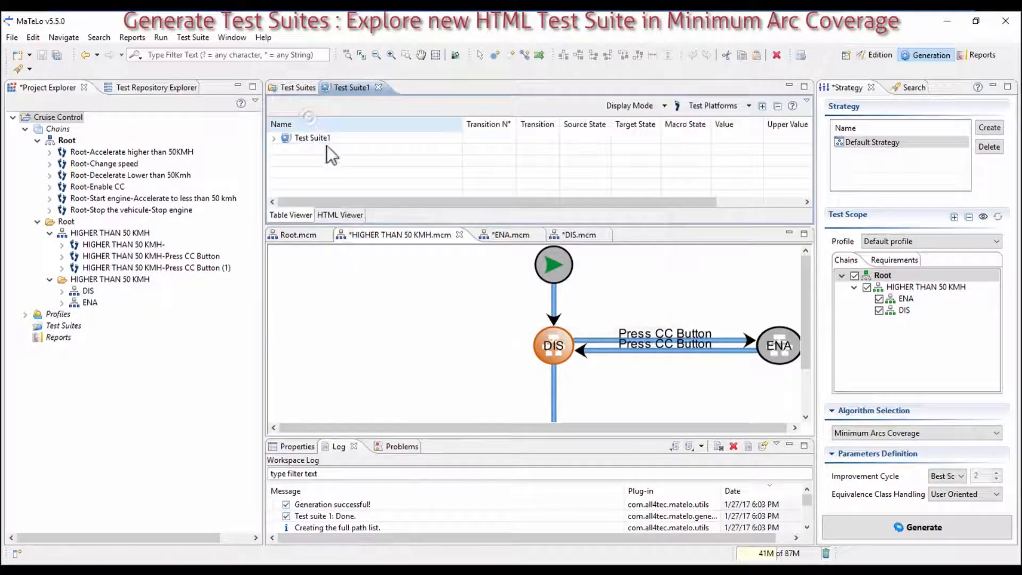
pyautogui.click(330, 214)
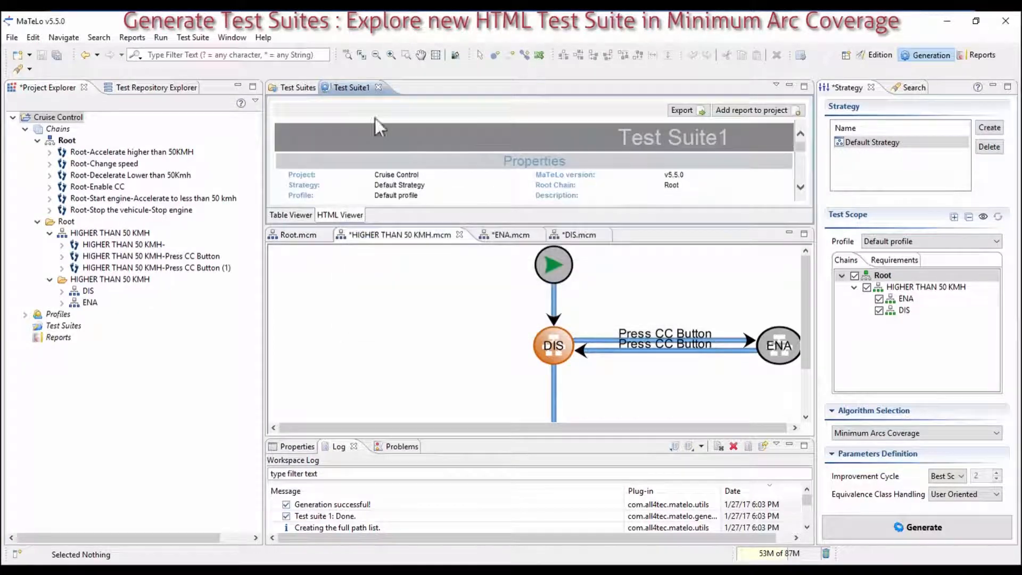
pyautogui.doubleClick(359, 87)
# - Examine test steps 1 to 7 of the report, comparing speed stimulations with expected speeds in the Root chain and the DIS Set+ path
pyautogui.scroll(-9, 471, 235)
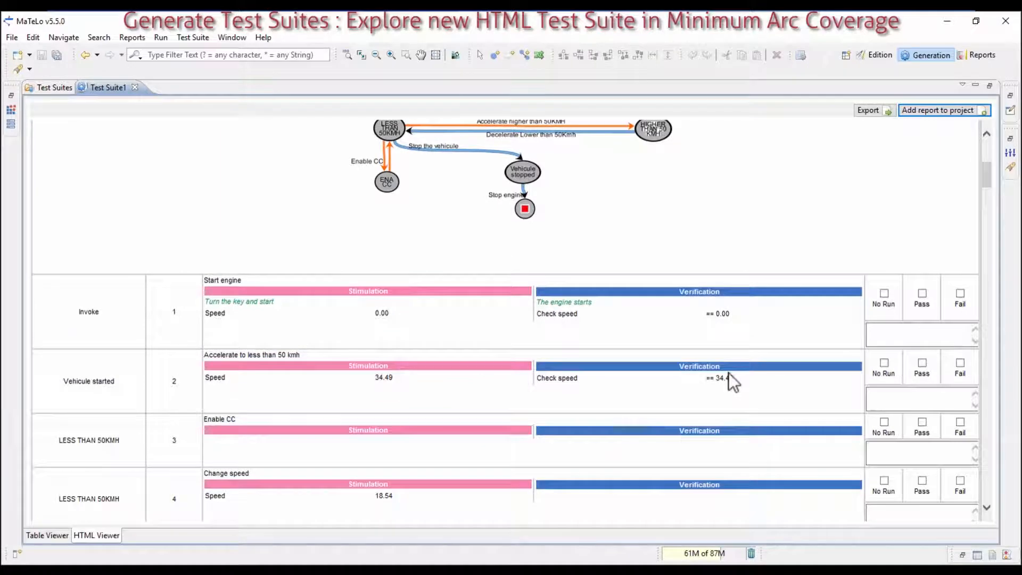
pyautogui.scroll(-3, 728, 372)
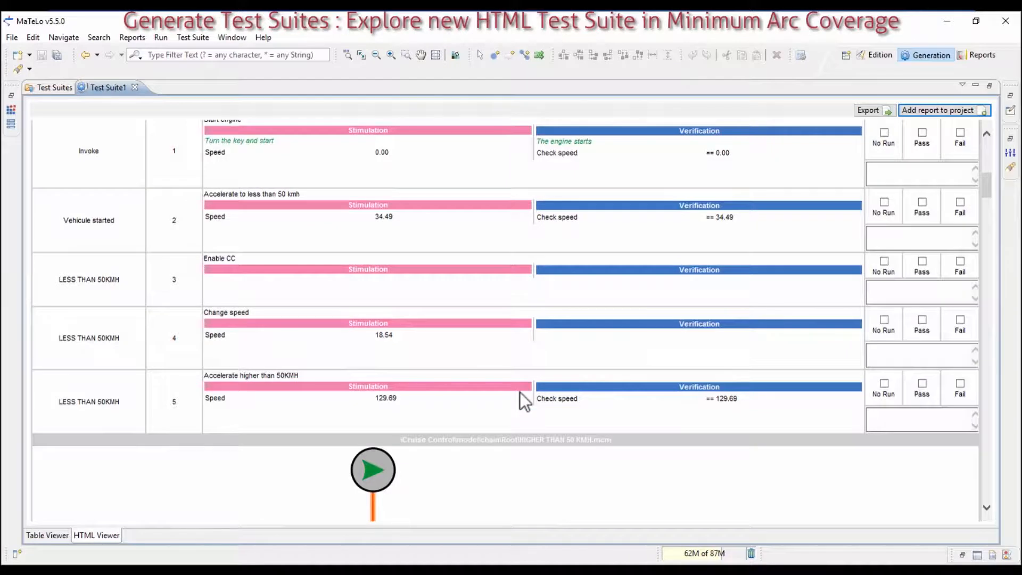
pyautogui.scroll(-3, 458, 362)
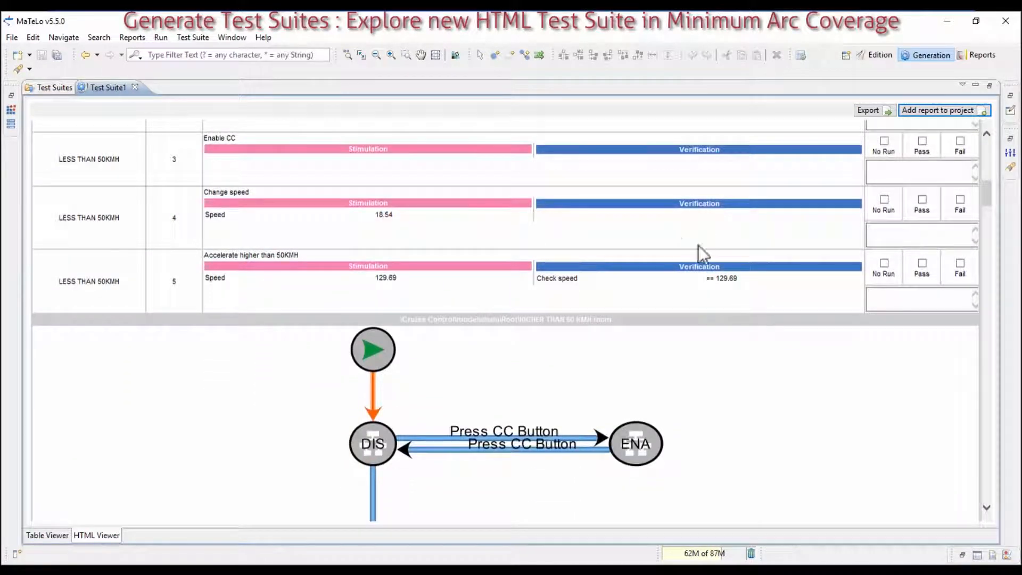
pyautogui.scroll(-1, 726, 269)
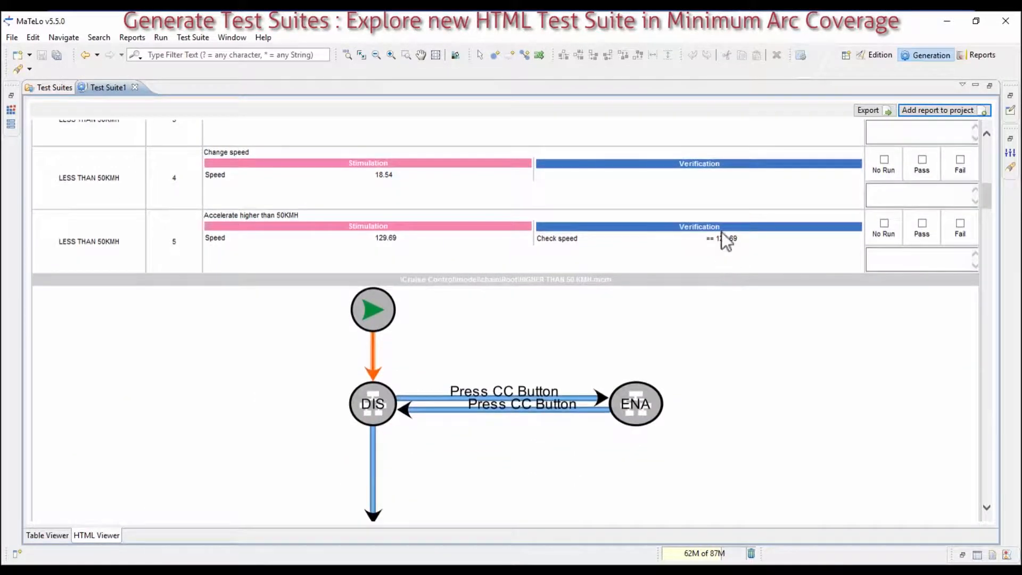
pyautogui.scroll(-1, 743, 231)
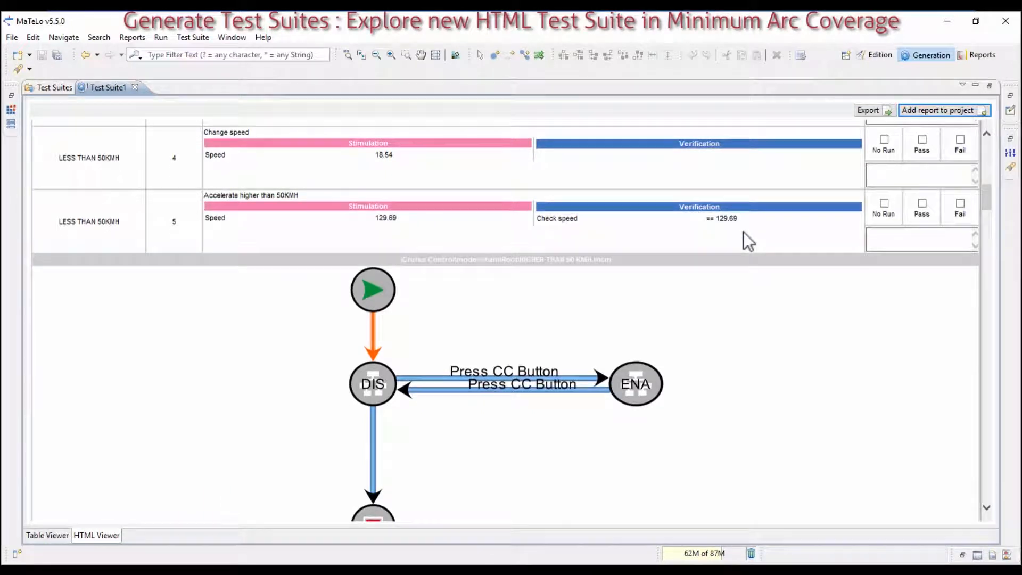
pyautogui.scroll(-1, 743, 231)
pyautogui.scroll(-3, 692, 239)
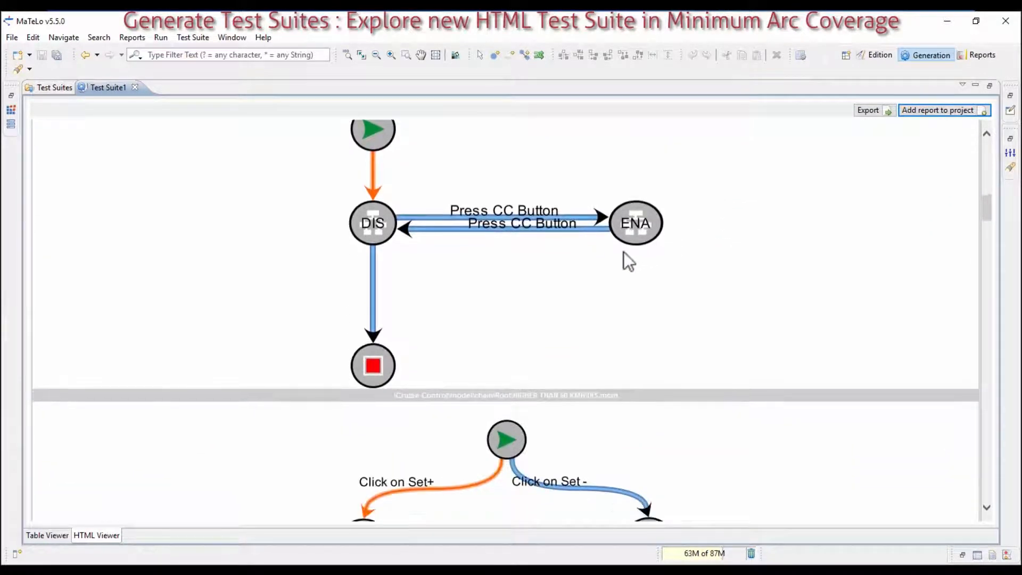
pyautogui.scroll(-4, 624, 251)
pyautogui.scroll(-5, 440, 314)
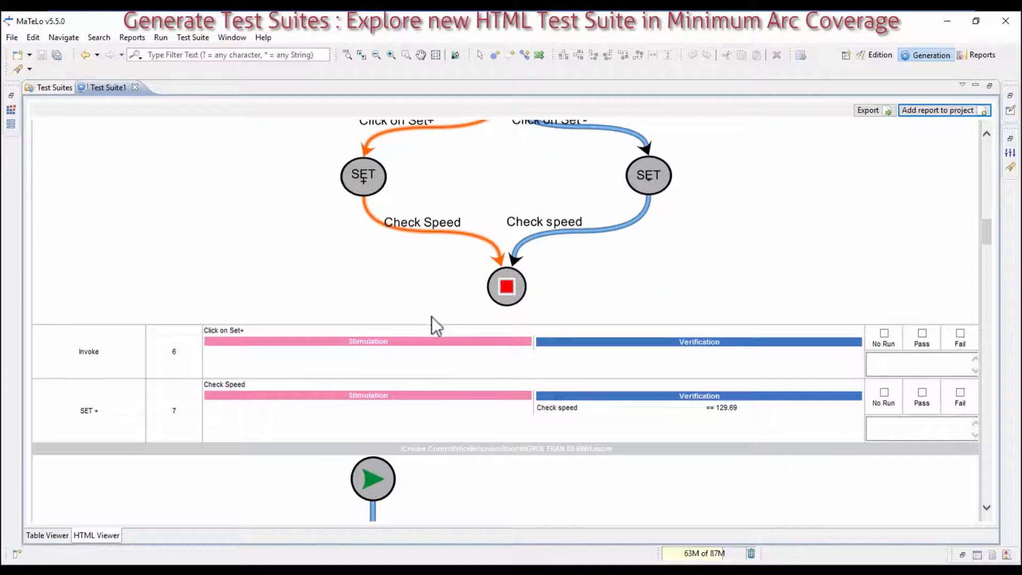
# - Recheck the first DIS pass and examine the ENA SET+ pass up to step 10, reading the expected value of Check speed increases
pyautogui.scroll(10, 713, 388)
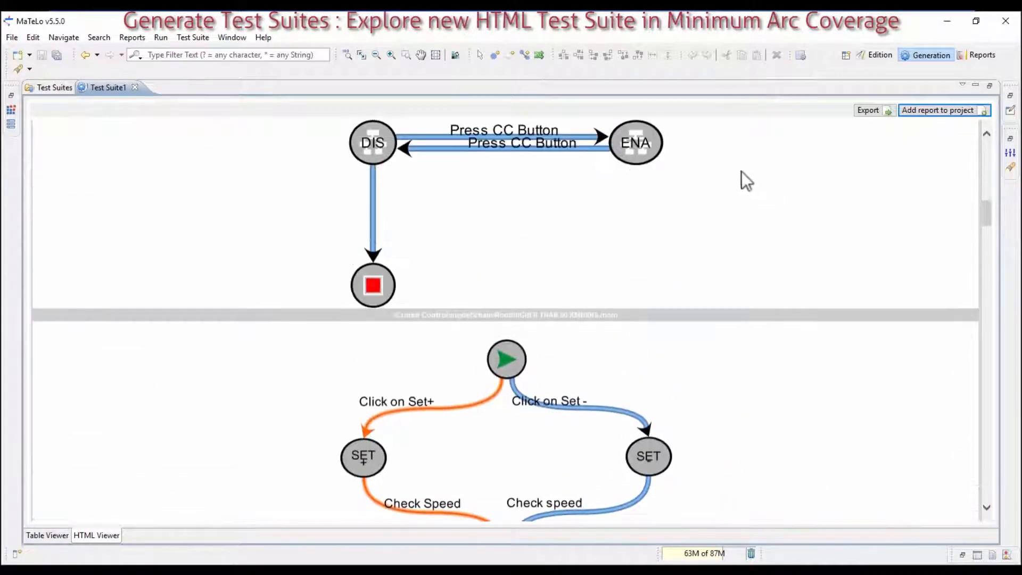
pyautogui.scroll(3, 739, 181)
pyautogui.scroll(-10, 732, 201)
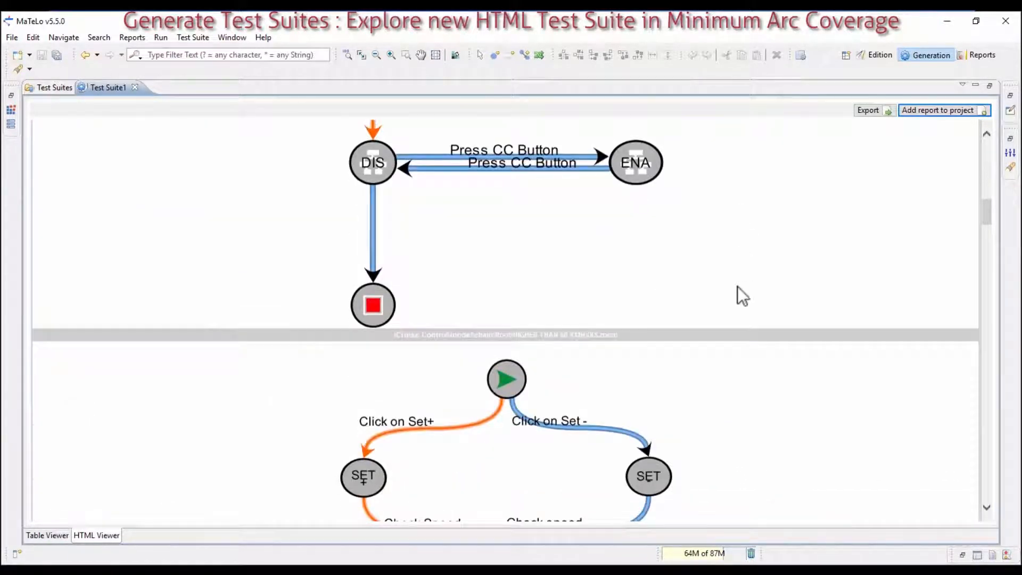
pyautogui.scroll(-4, 750, 356)
pyautogui.scroll(-5, 693, 317)
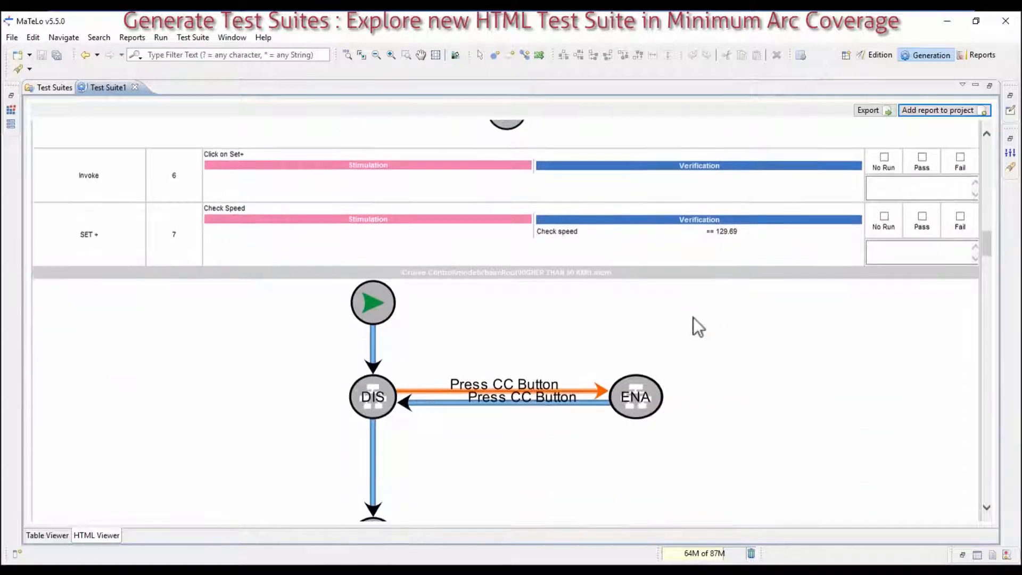
pyautogui.scroll(-5, 480, 334)
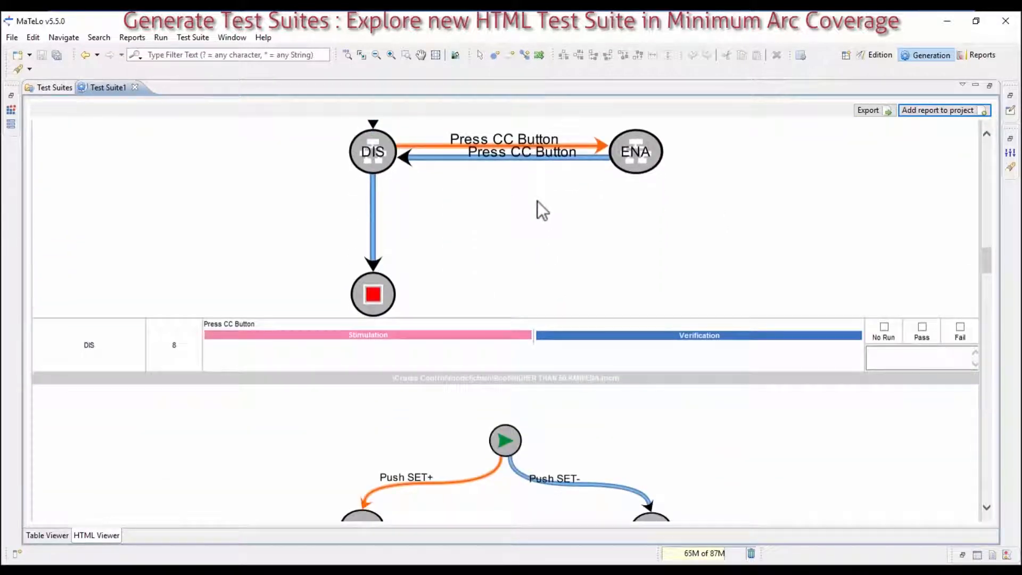
pyautogui.scroll(-9, 548, 205)
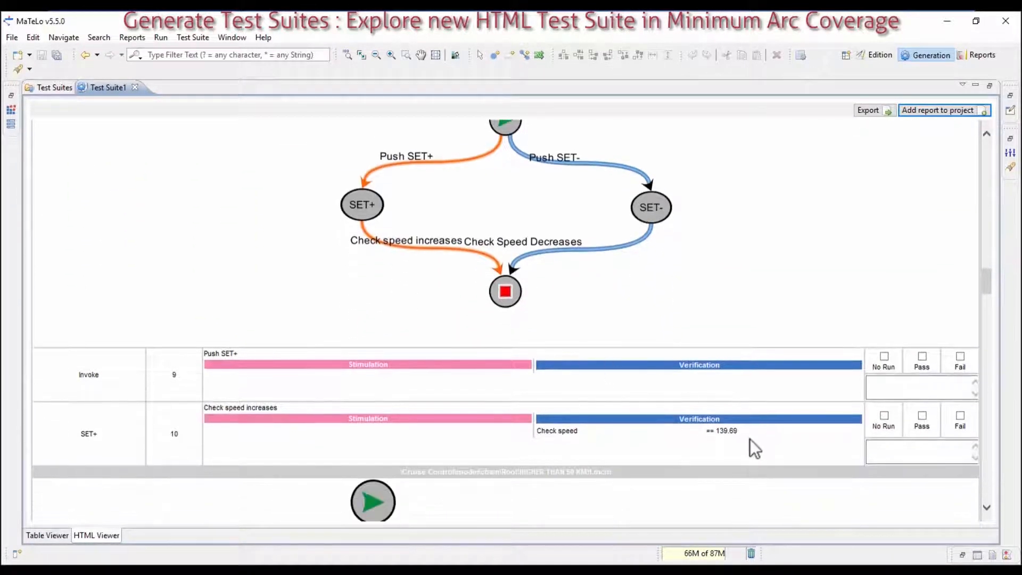
pyautogui.moveTo(709, 432); pyautogui.dragTo(743, 436)
pyautogui.click(740, 432)
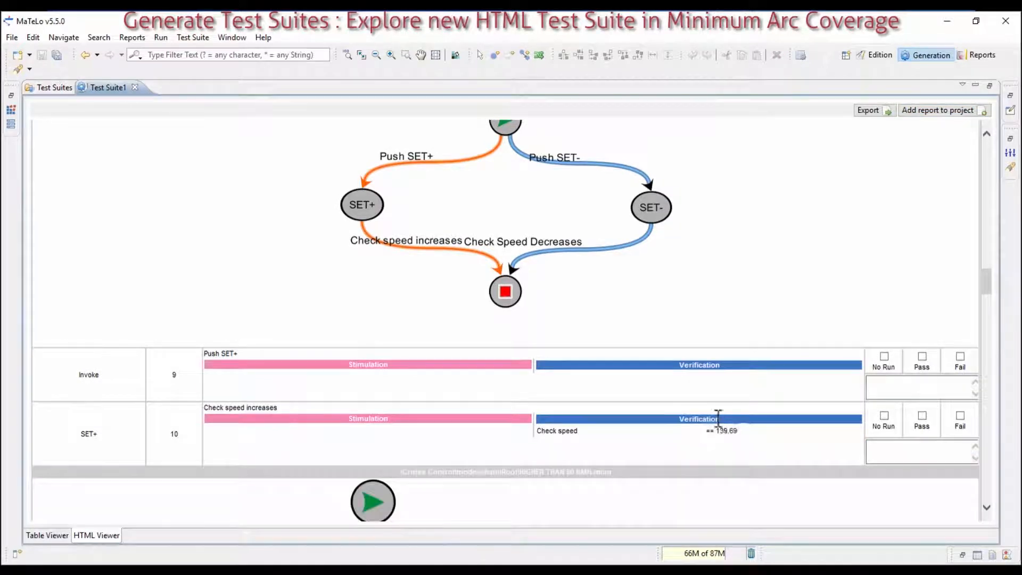
# - Examine test steps 11 to 16, reading the expected speeds of the DIS Set - path and the ENA SET- path
pyautogui.scroll(-10, 718, 413)
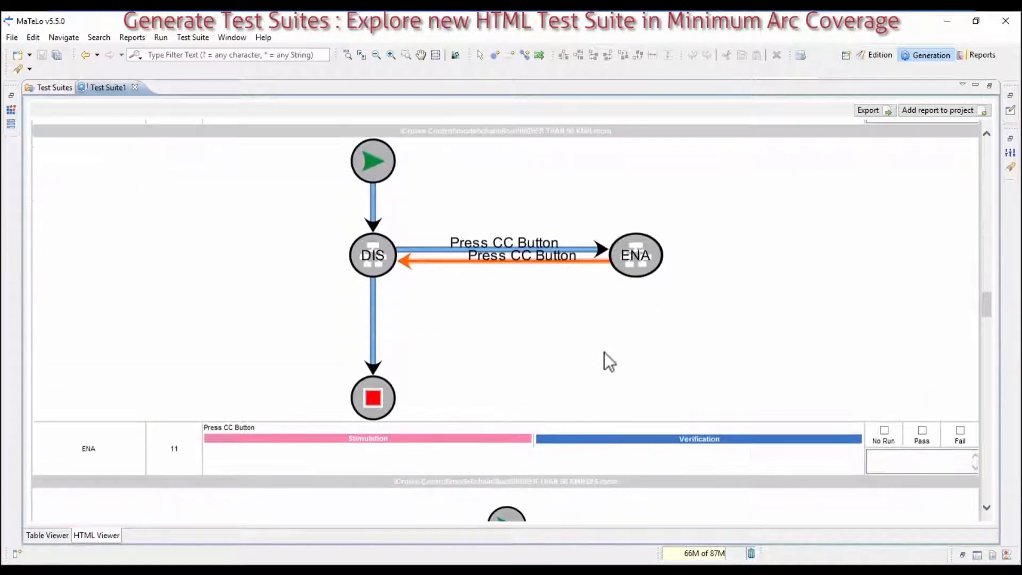
pyautogui.scroll(-11, 309, 324)
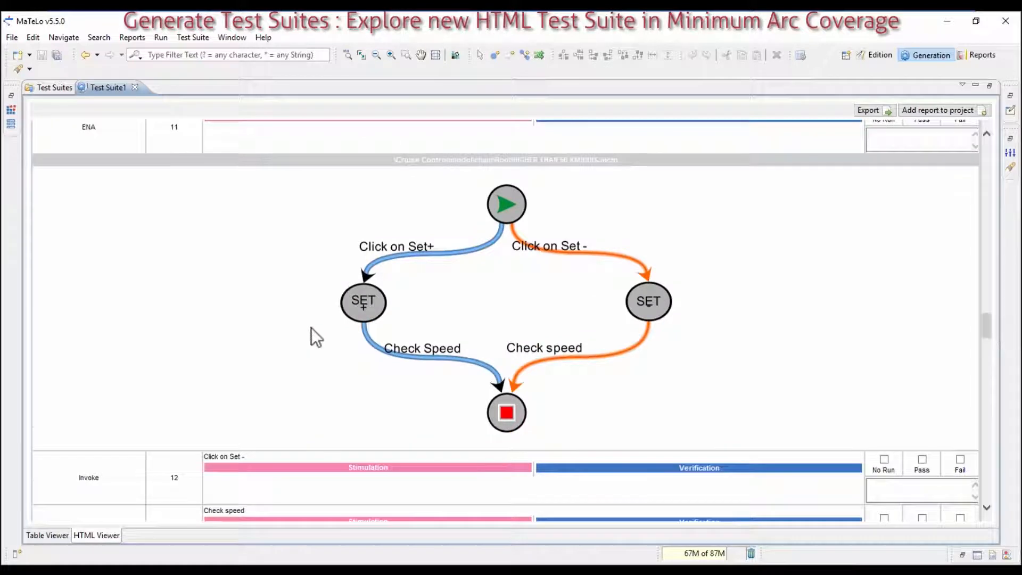
pyautogui.scroll(-1, 319, 336)
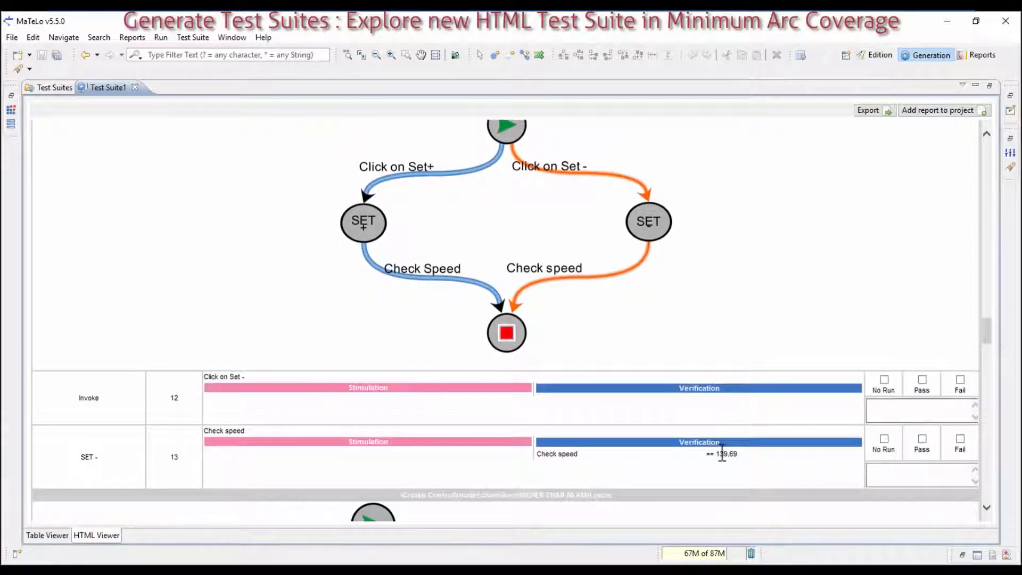
pyautogui.scroll(-5, 725, 459)
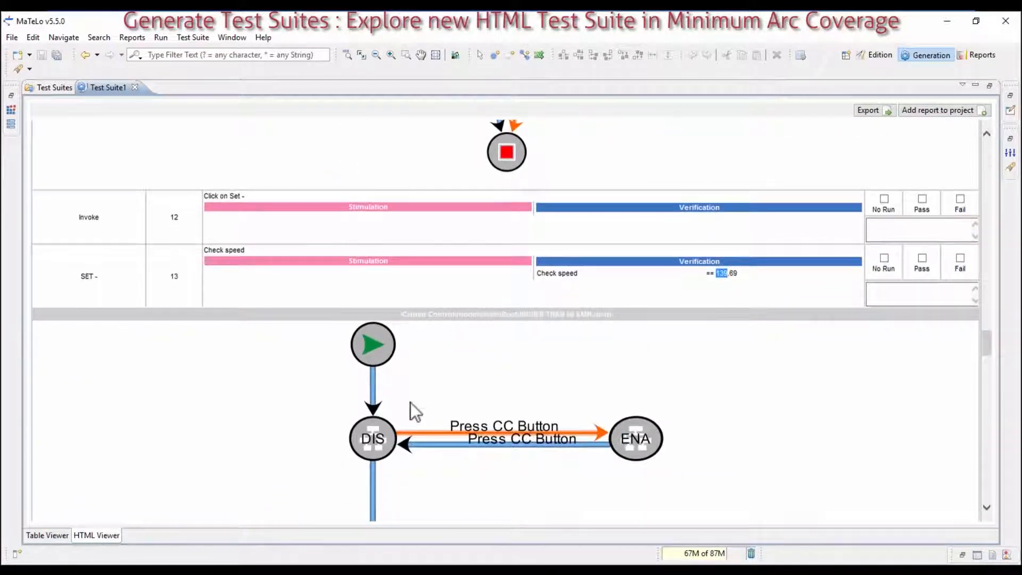
pyautogui.scroll(-13, 512, 439)
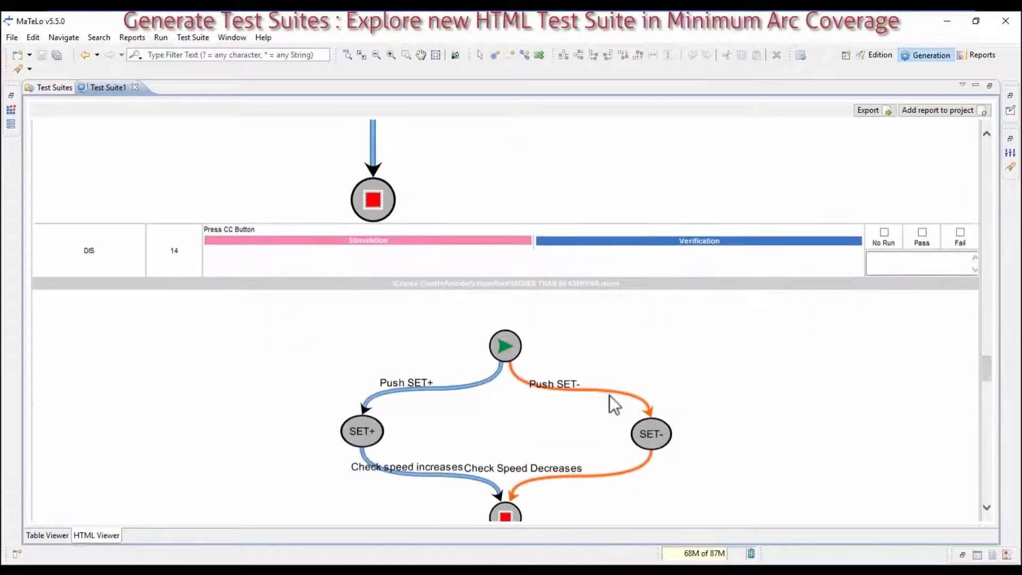
pyautogui.scroll(-5, 666, 375)
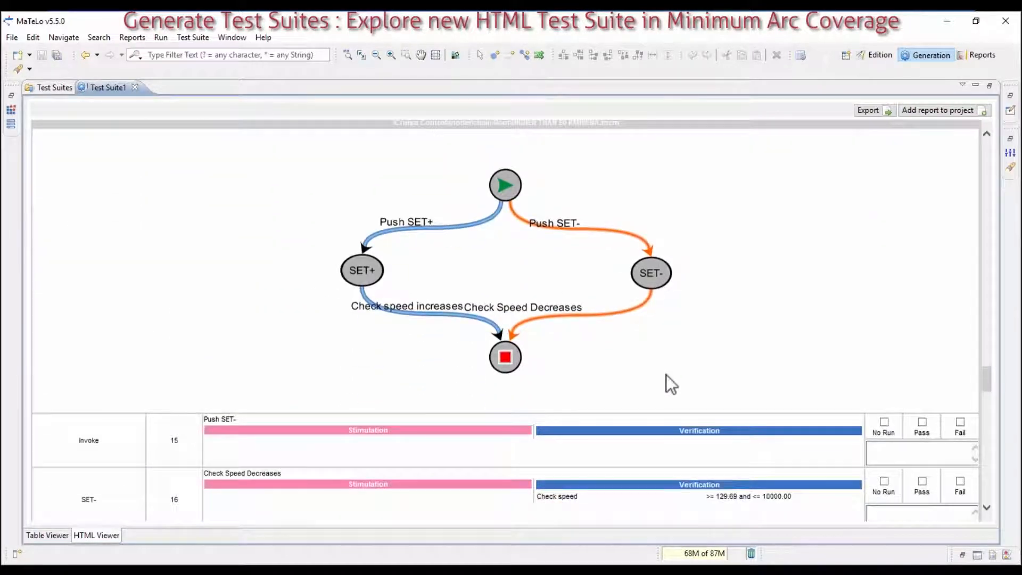
pyautogui.scroll(-2, 666, 374)
pyautogui.doubleClick(717, 420)
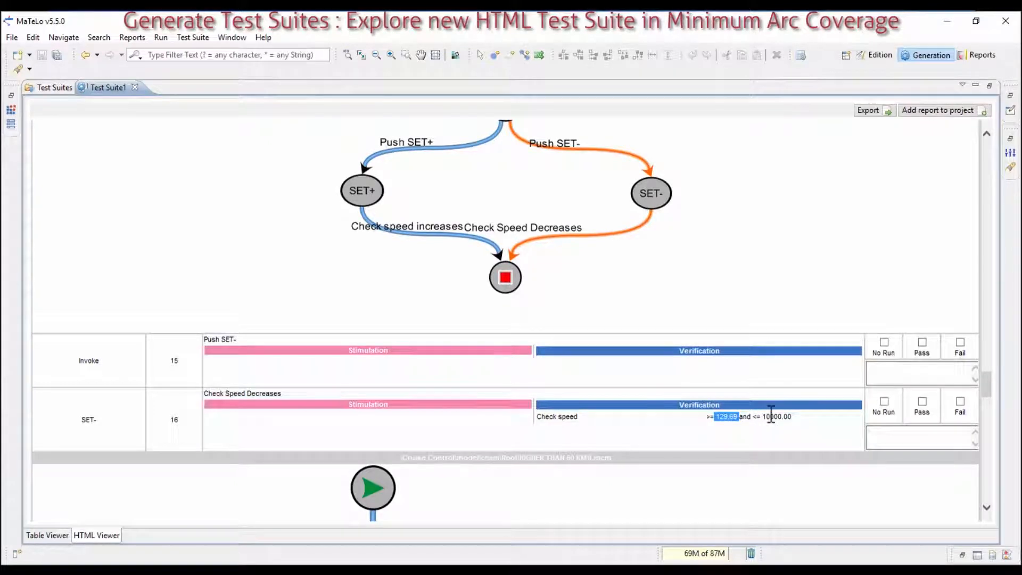
# - In the ENA chain model, set the Check Speed Decreases transition's Check speed verification to == with the second operator blank
pyautogui.click(877, 56)
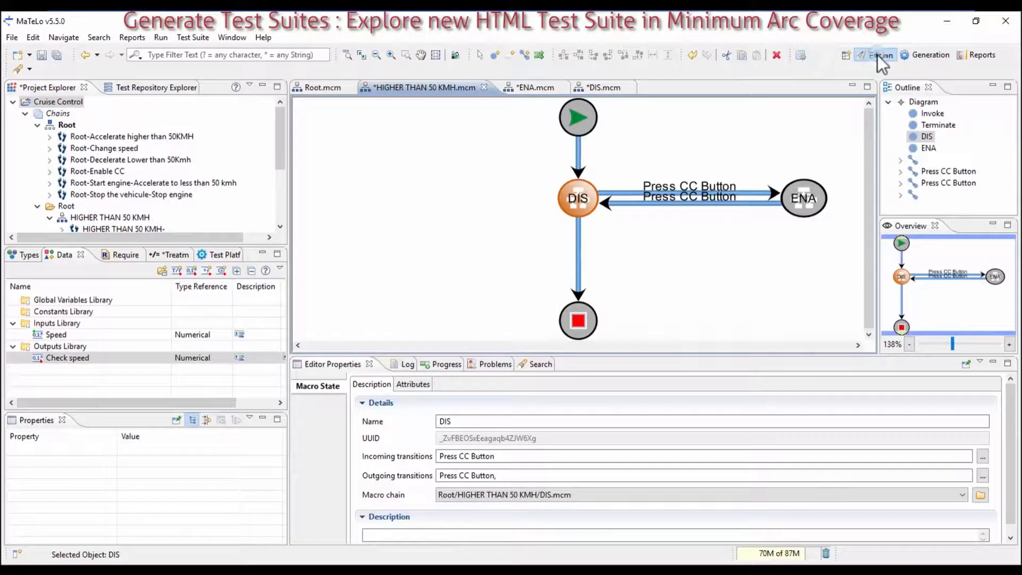
pyautogui.doubleClick(823, 189)
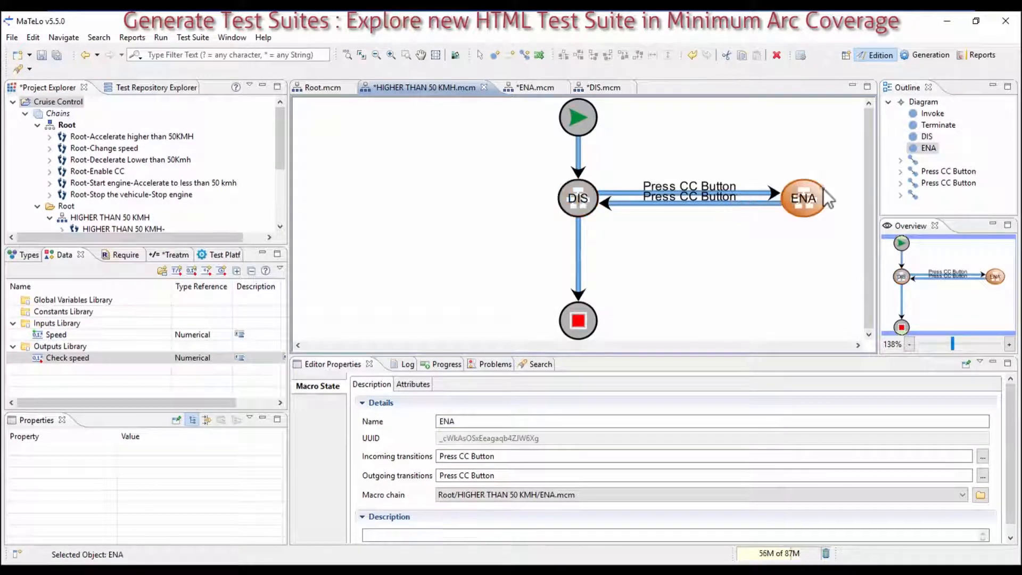
pyautogui.click(718, 268)
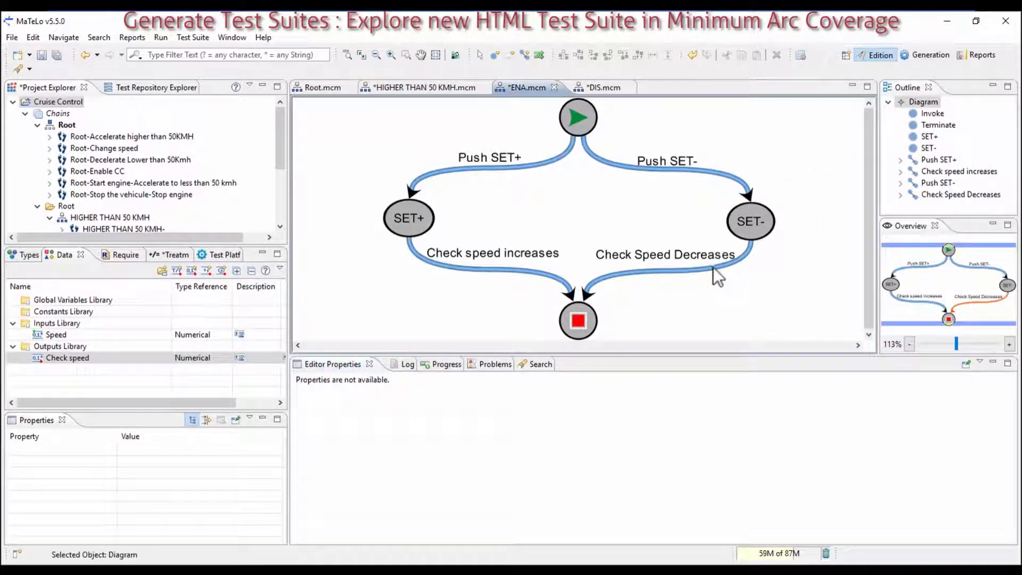
pyautogui.click(557, 451)
pyautogui.click(555, 465)
pyautogui.click(561, 481)
pyautogui.click(562, 490)
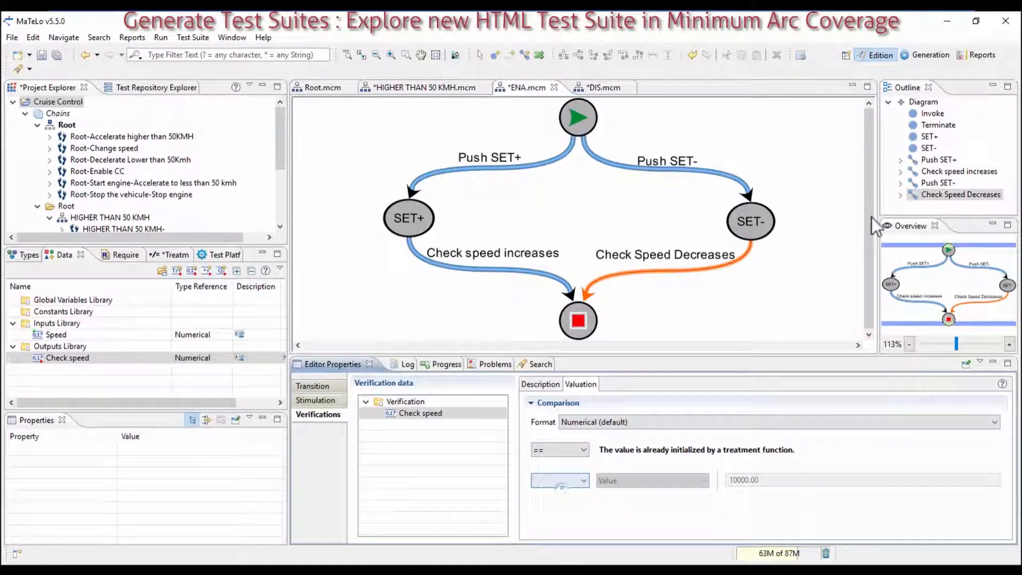
# - Return to the HTML test suite and examine test steps 17 to 23, from the last ENA exit through Stop engine
pyautogui.click(920, 55)
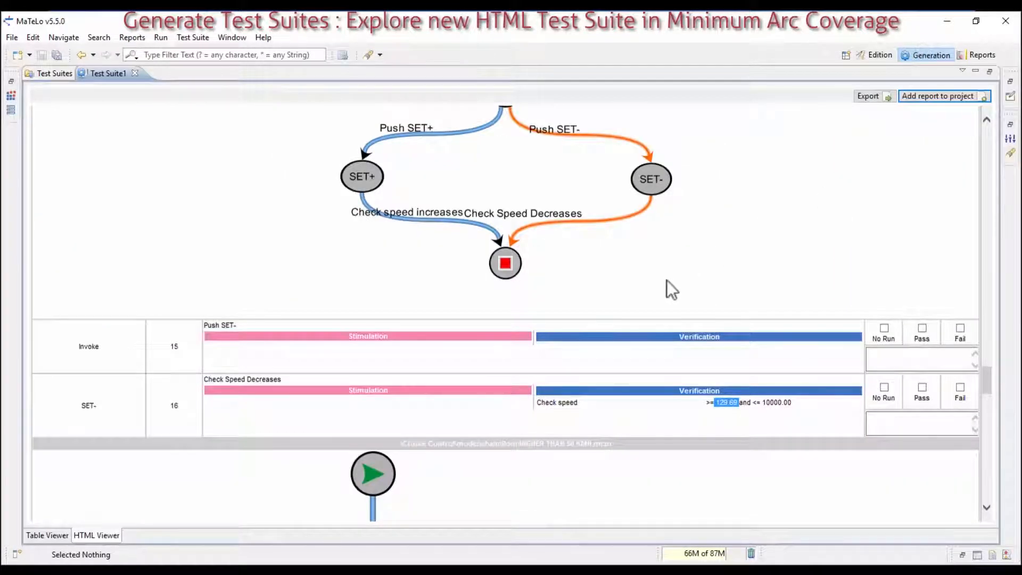
pyautogui.scroll(-6, 667, 280)
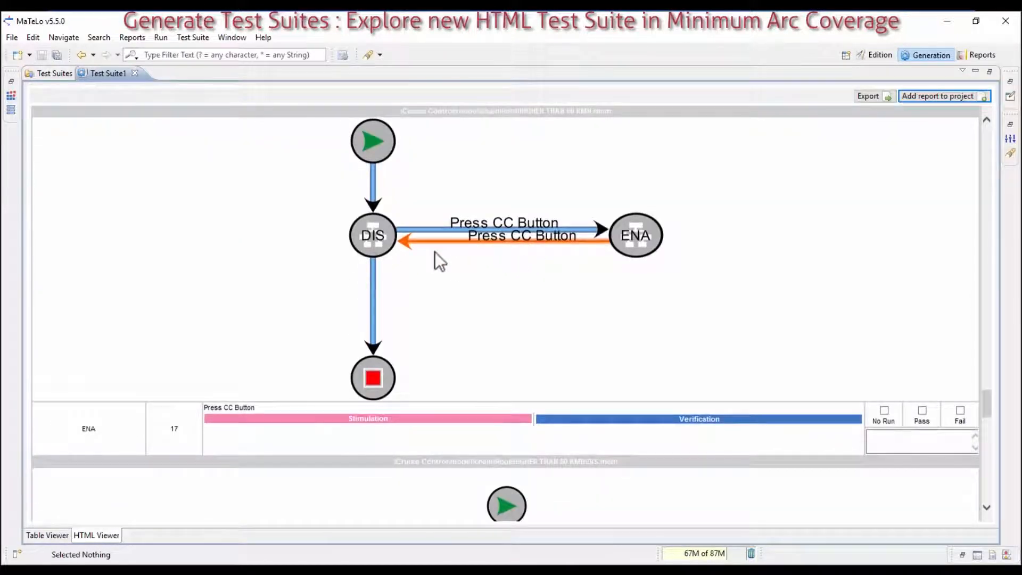
pyautogui.scroll(-6, 383, 253)
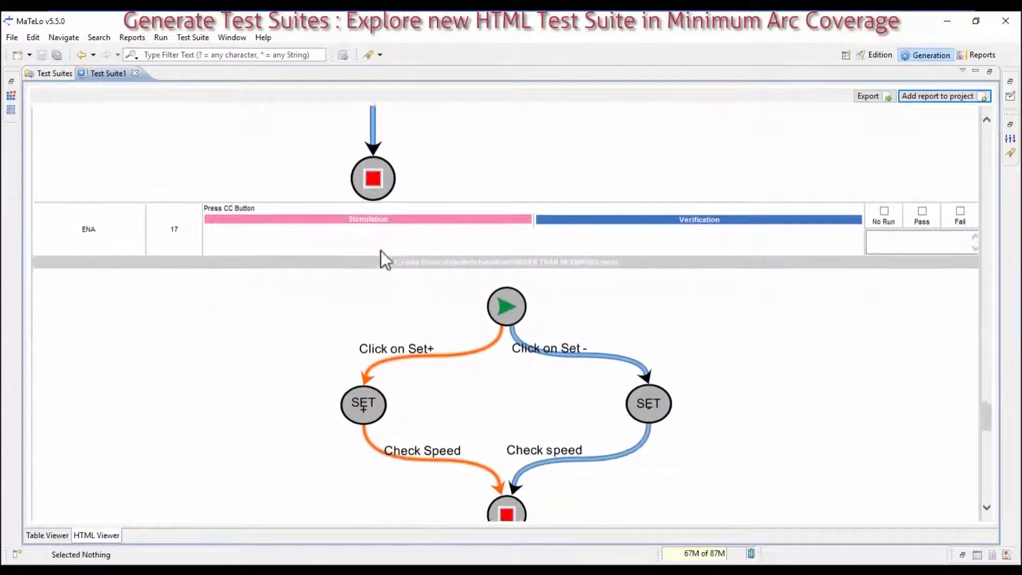
pyautogui.scroll(-2, 701, 399)
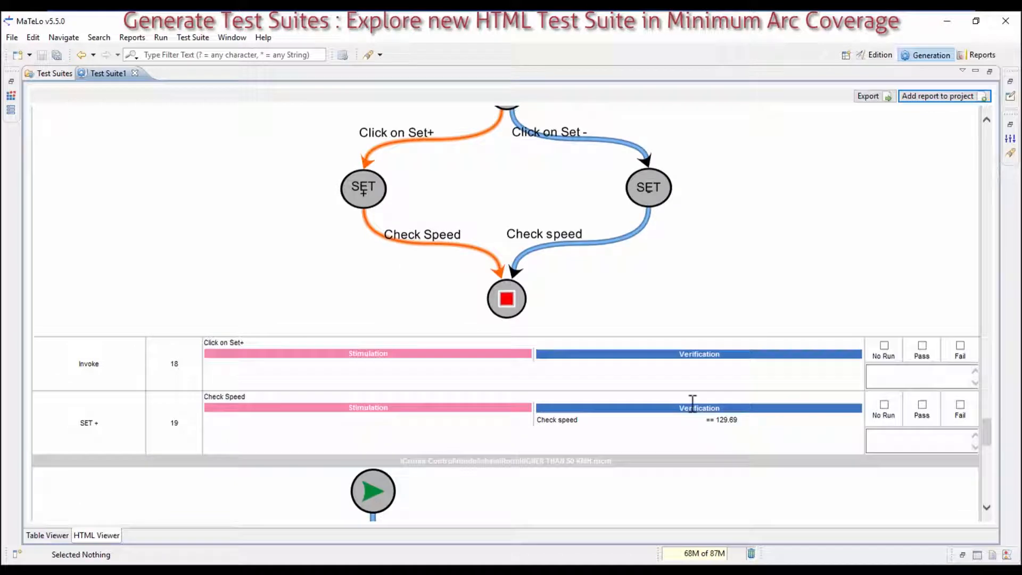
pyautogui.scroll(-7, 548, 317)
pyautogui.scroll(-4, 452, 355)
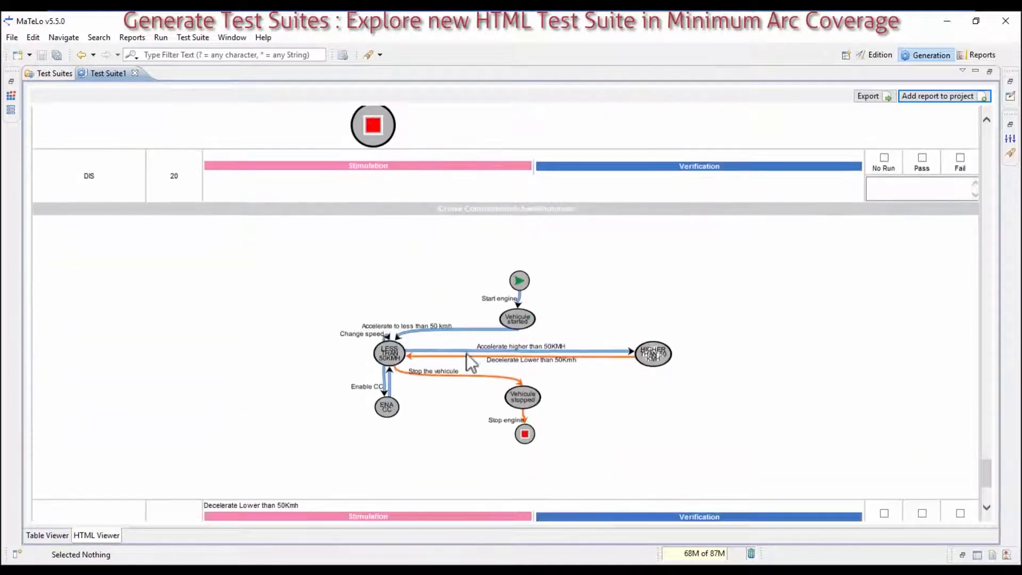
pyautogui.scroll(-2, 434, 372)
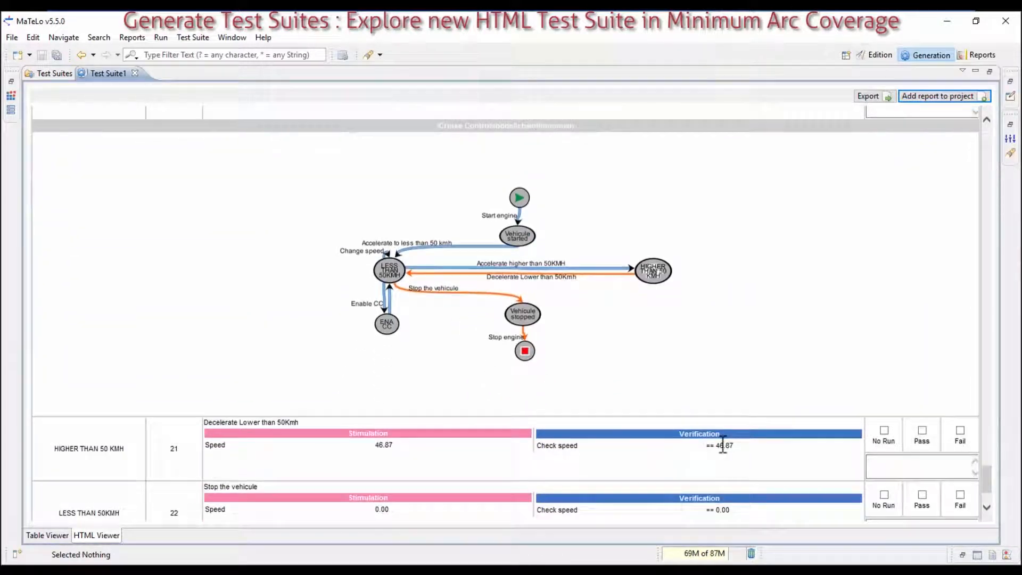
pyautogui.scroll(-2, 427, 462)
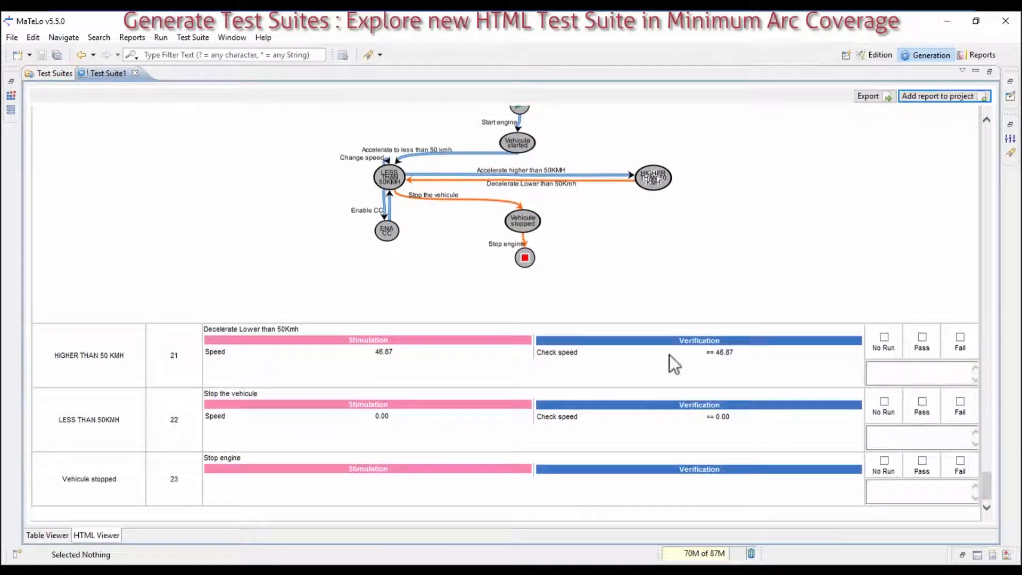
# - In the HIGHER THAN 50 KMH chain model, add a state beside DIS, opposite ENA, and name it RESUME
pyautogui.click(879, 54)
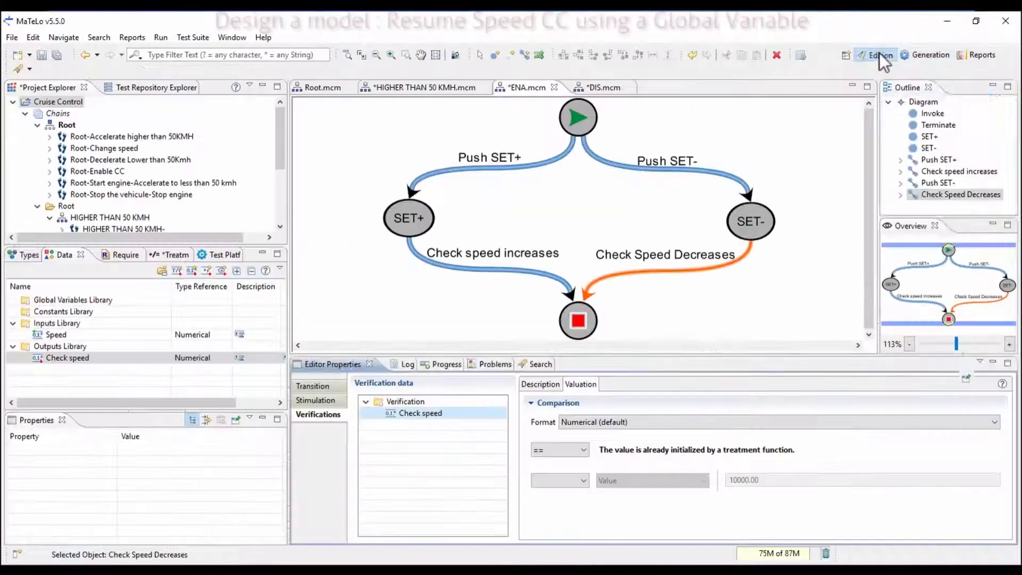
pyautogui.click(413, 86)
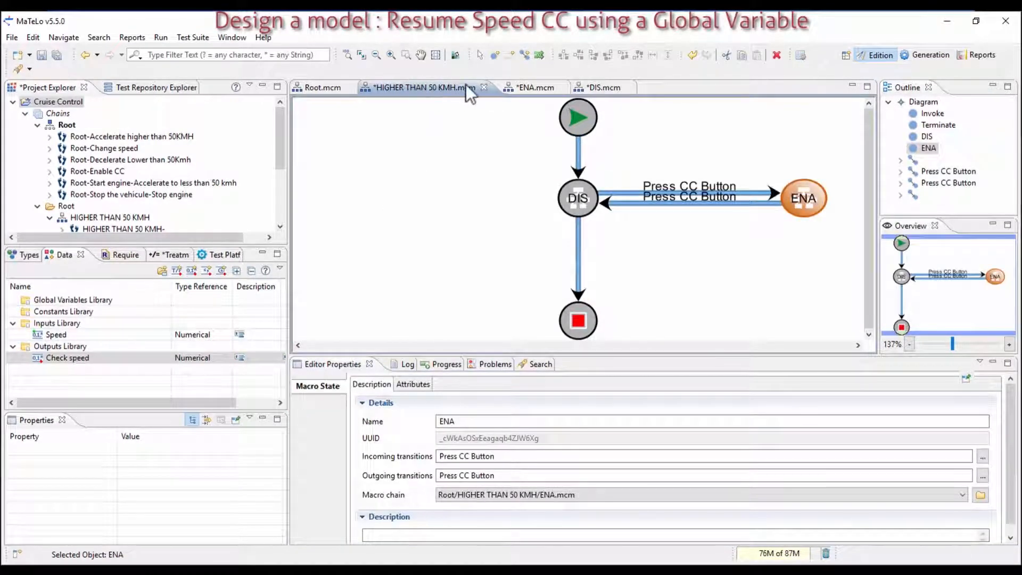
pyautogui.click(495, 55)
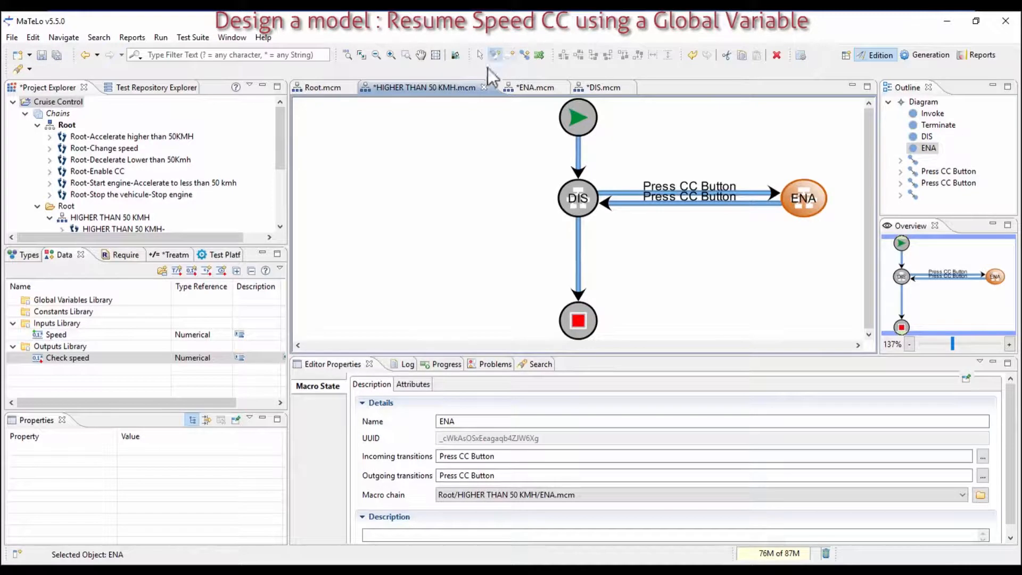
pyautogui.click(410, 199)
pyautogui.click(458, 421)
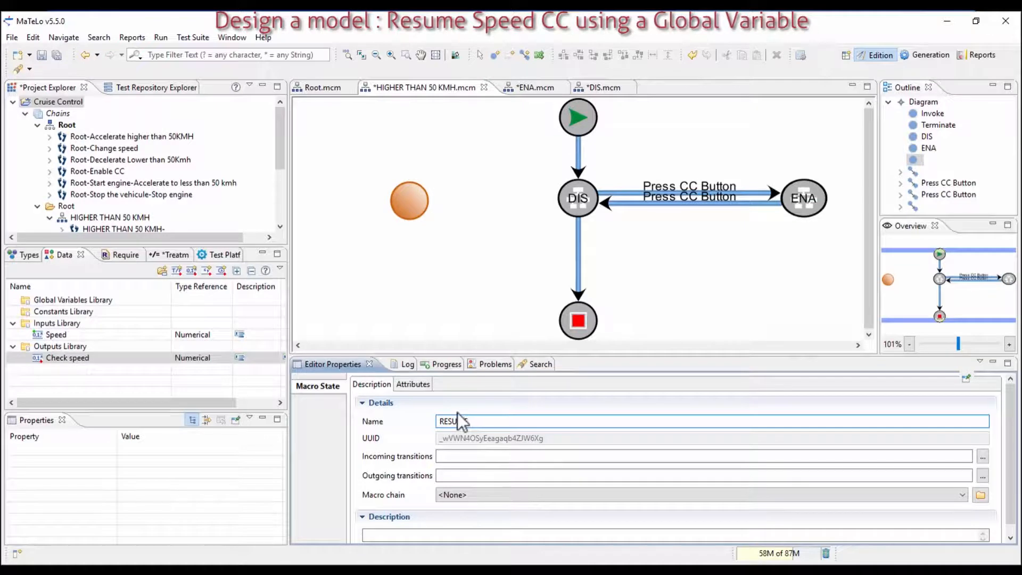
pyautogui.write('RESUME')
pyautogui.press('Return')
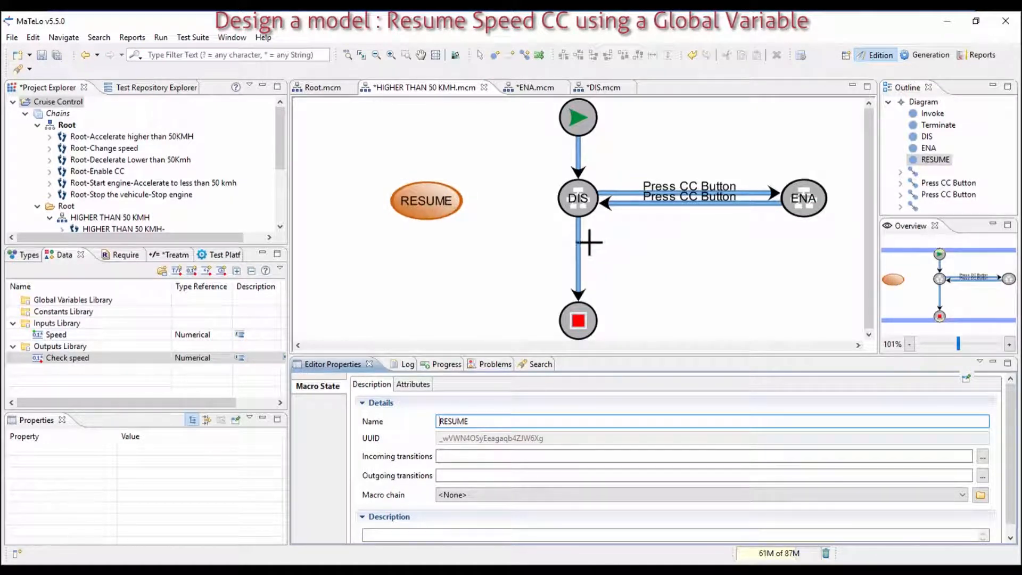
pyautogui.moveTo(470, 421); pyautogui.dragTo(450, 419)
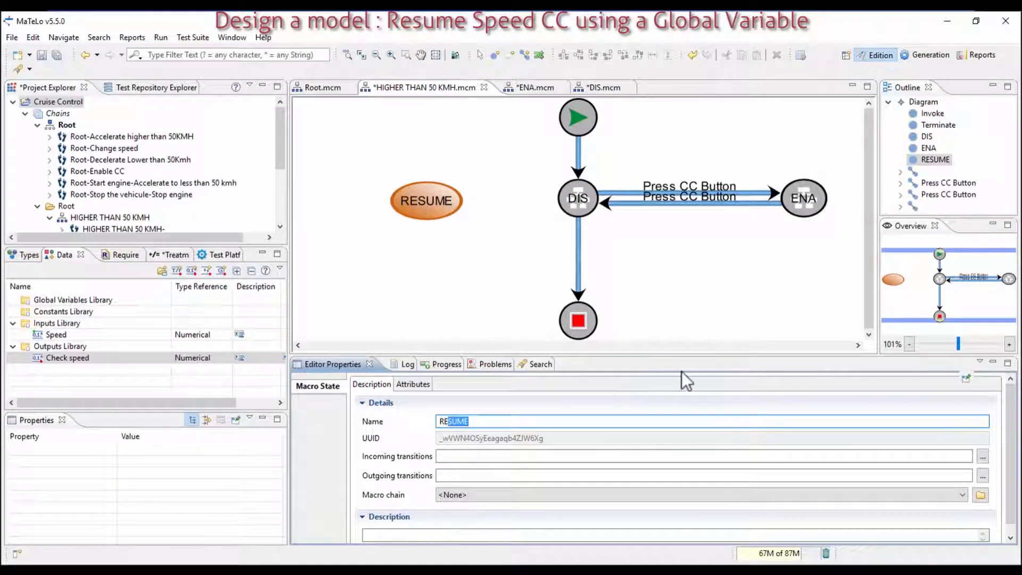
# - Draw a transition from DIS to RESUME and name it Press RES
pyautogui.click(524, 55)
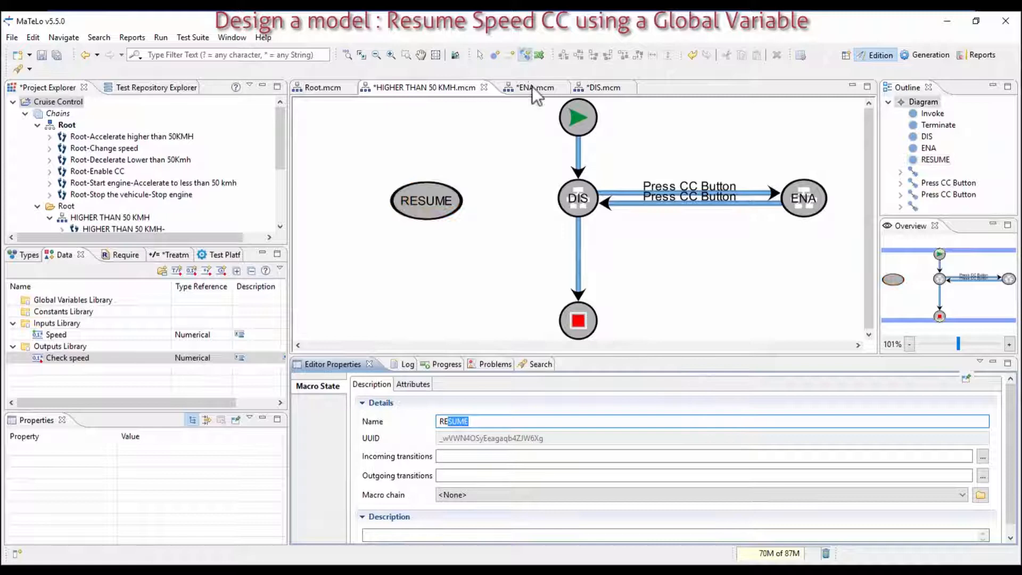
pyautogui.click(574, 190)
pyautogui.click(446, 201)
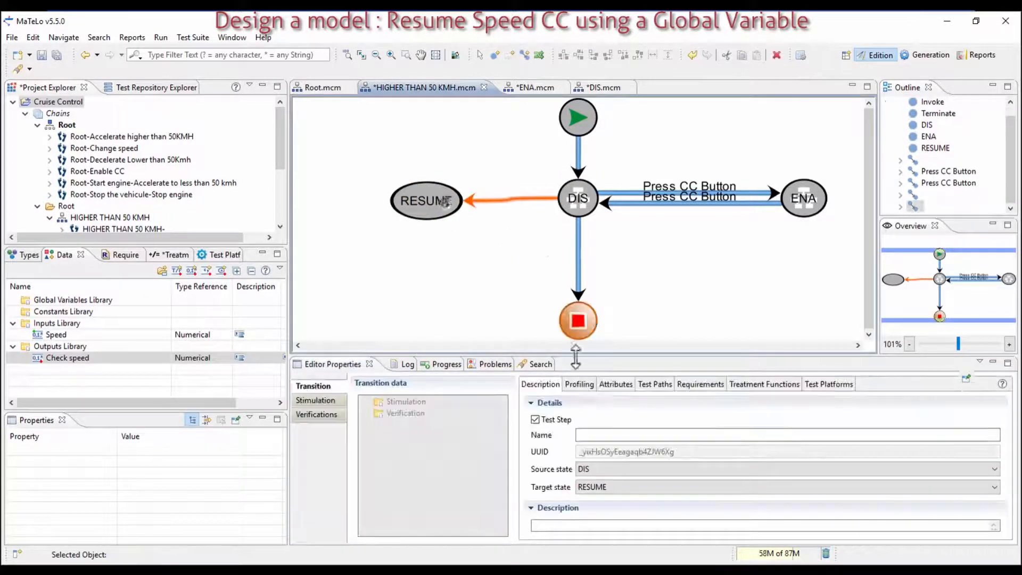
pyautogui.click(602, 435)
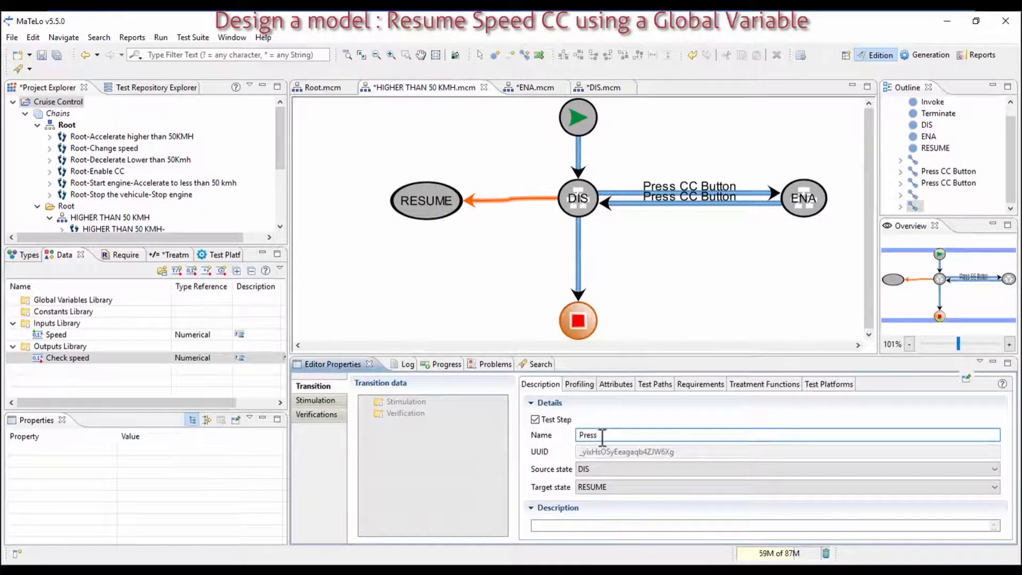
pyautogui.write('Press RES')
pyautogui.press('Return')
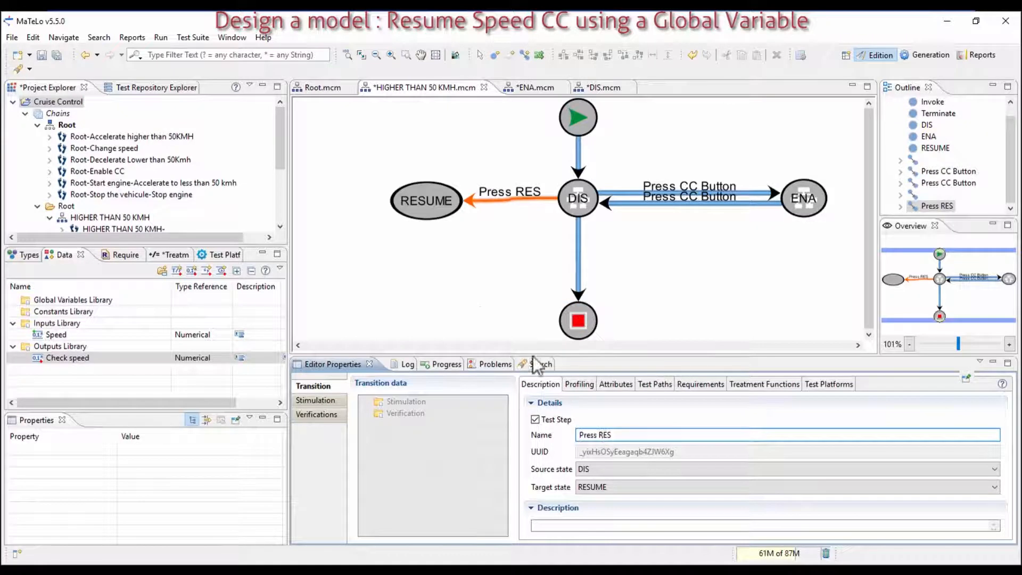
# - Draw an unnamed return transition from RESUME to DIS and disable its Test Step option
pyautogui.click(484, 202)
pyautogui.click(442, 201)
pyautogui.click(572, 201)
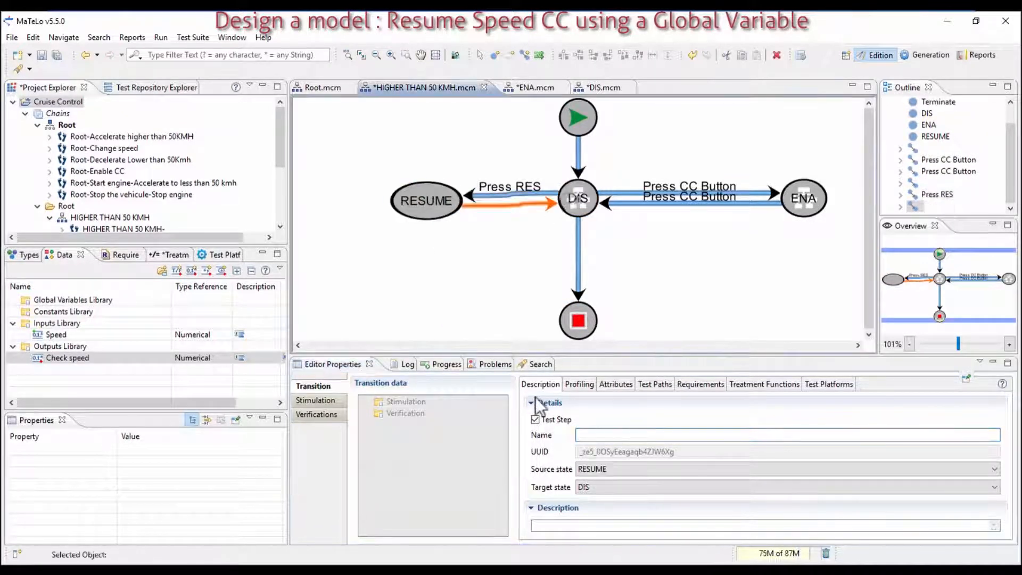
pyautogui.click(535, 420)
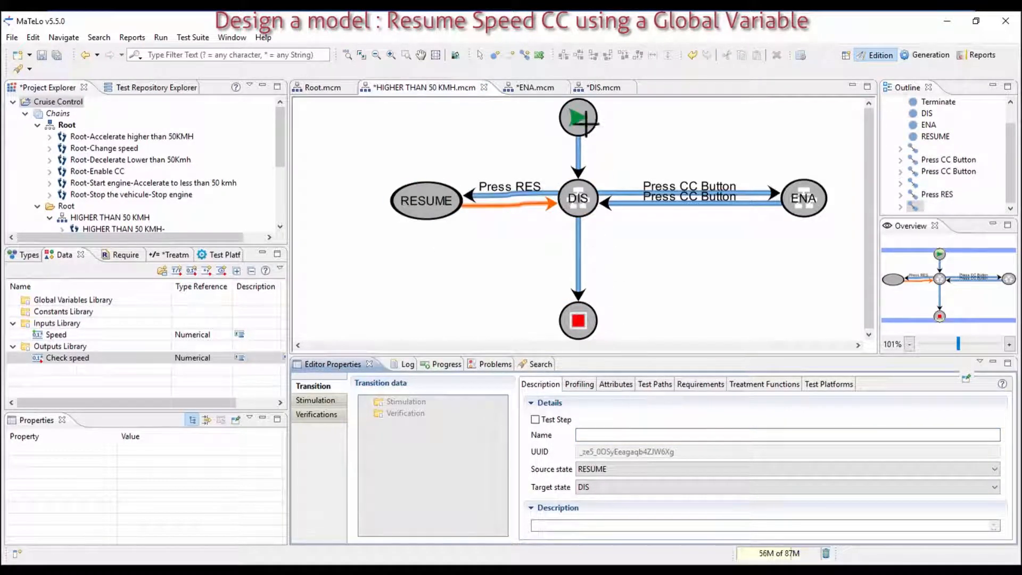
# - Add a state between the Terminate and ENA states, below the Press CC Button transitions, and name it Change Speed
pyautogui.click(496, 55)
pyautogui.click(670, 293)
pyautogui.click(595, 424)
pyautogui.click(595, 424)
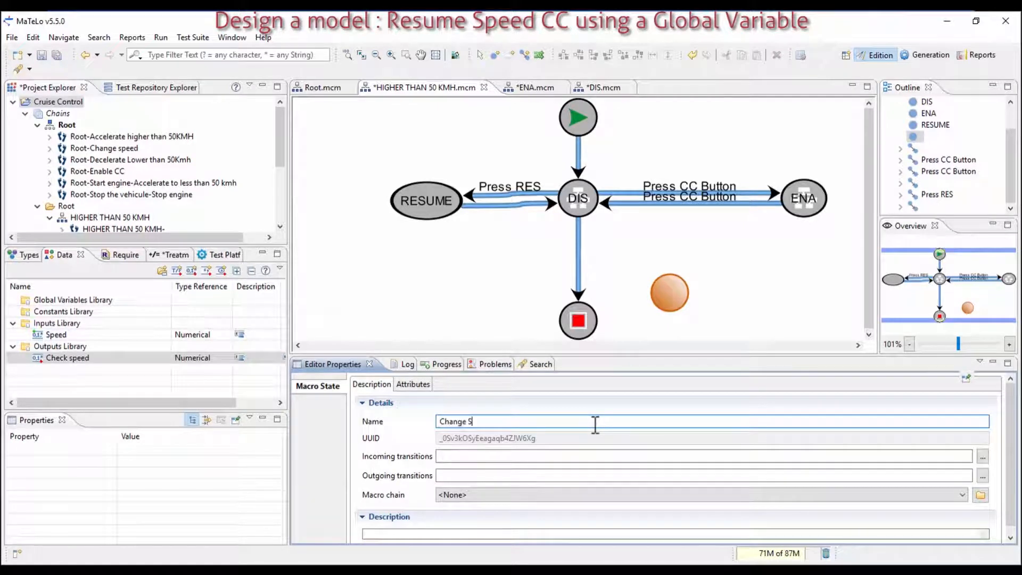
pyautogui.write('Change Speed')
pyautogui.press('Return')
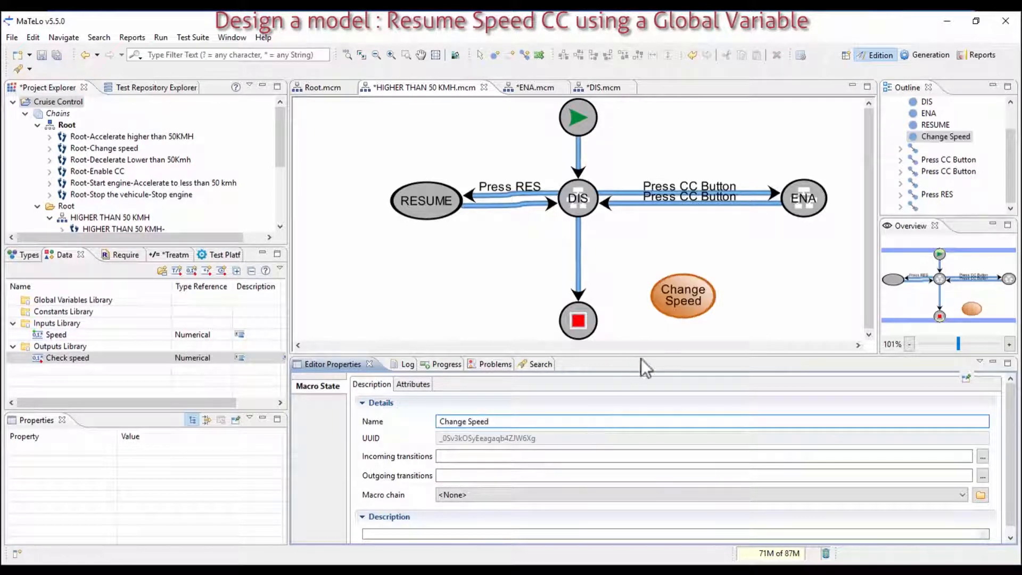
pyautogui.click(691, 234)
# - Draw a transition from DIS to the Change Speed state and name it Change speed
pyautogui.click(525, 55)
pyautogui.click(577, 198)
pyautogui.click(680, 296)
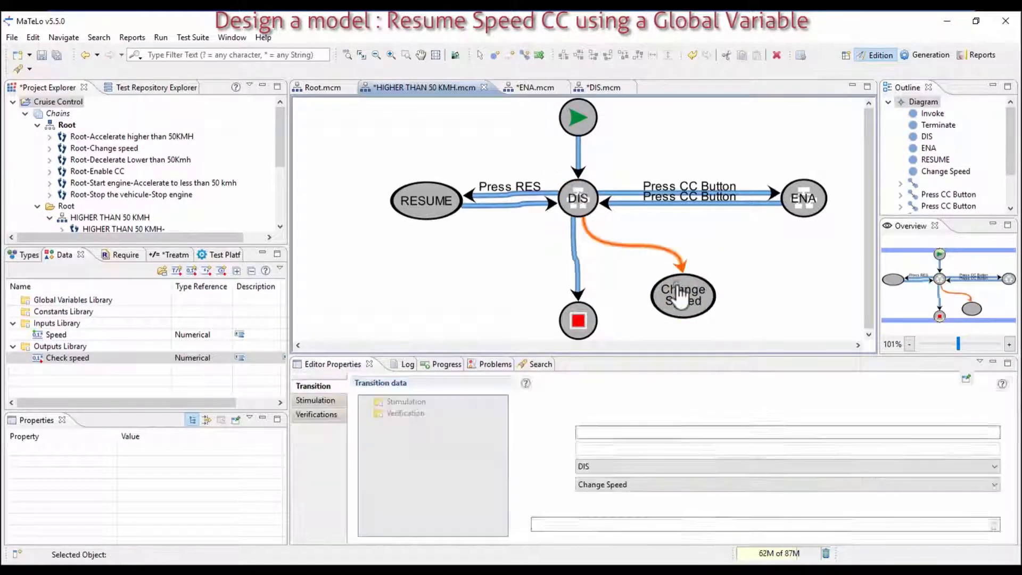
pyautogui.click(620, 433)
pyautogui.write('Change speed')
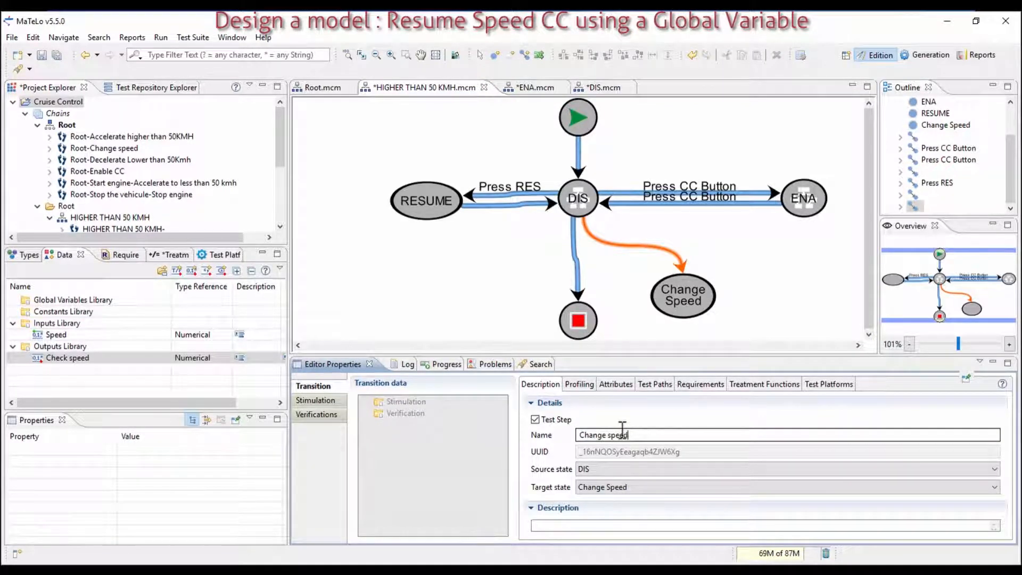
pyautogui.press('Return')
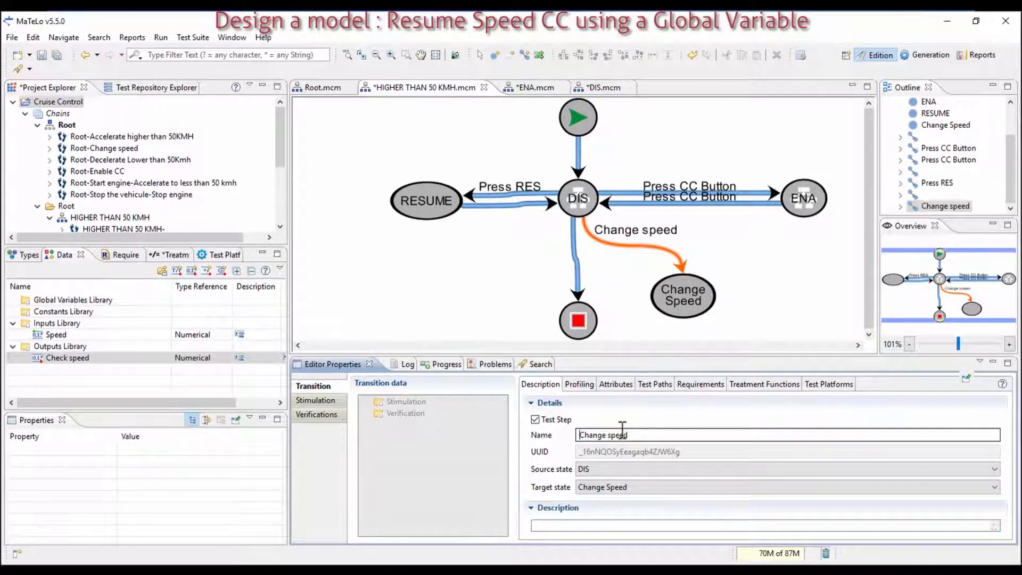
# - Add the Speed input as stimulation of the Change speed transition, with equivalence classes EC0 and EC1 deactivated
pyautogui.doubleClick(408, 405)
pyautogui.moveTo(53, 334); pyautogui.dragTo(429, 411)
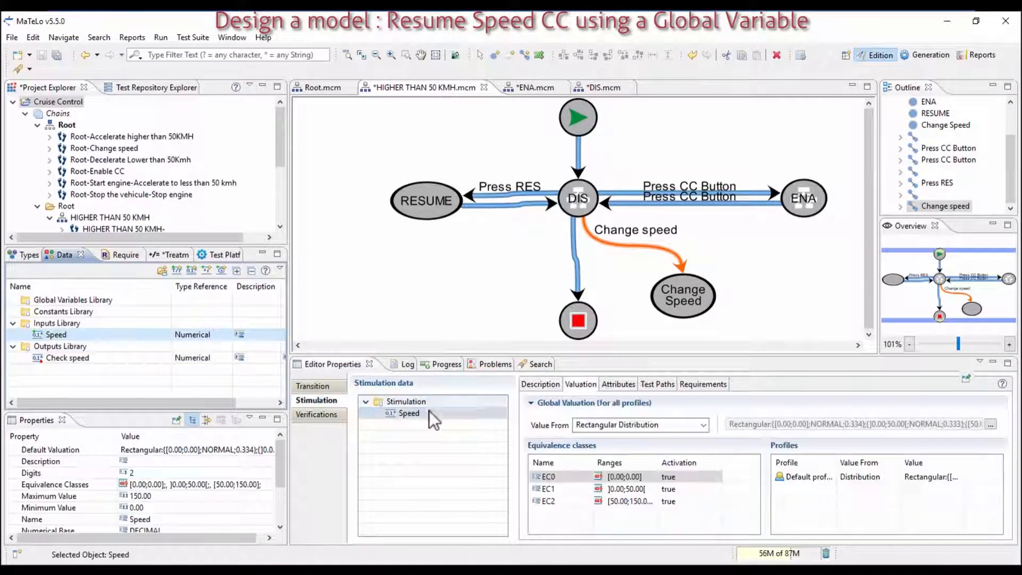
pyautogui.click(663, 479)
pyautogui.click(684, 480)
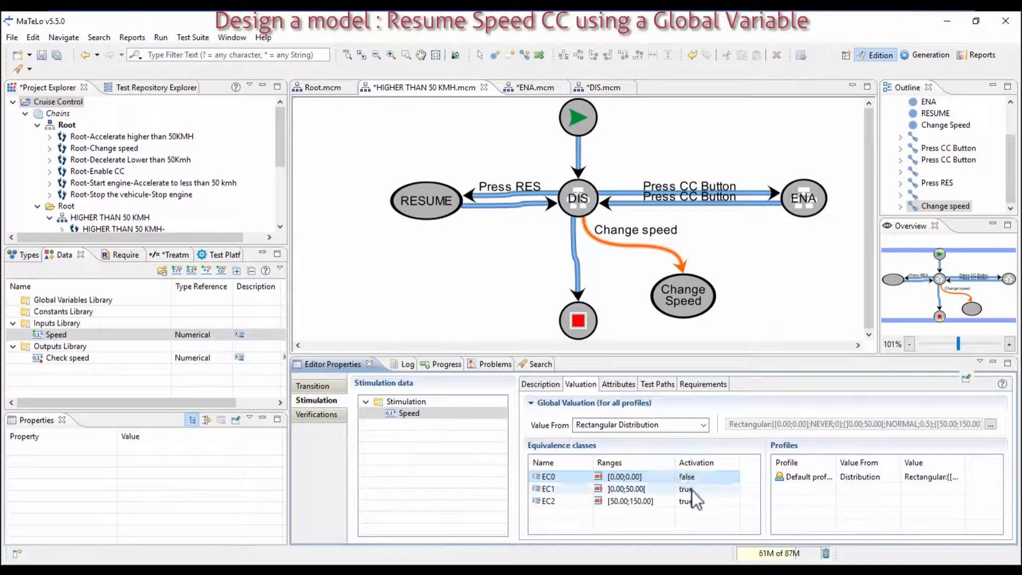
pyautogui.click(692, 490)
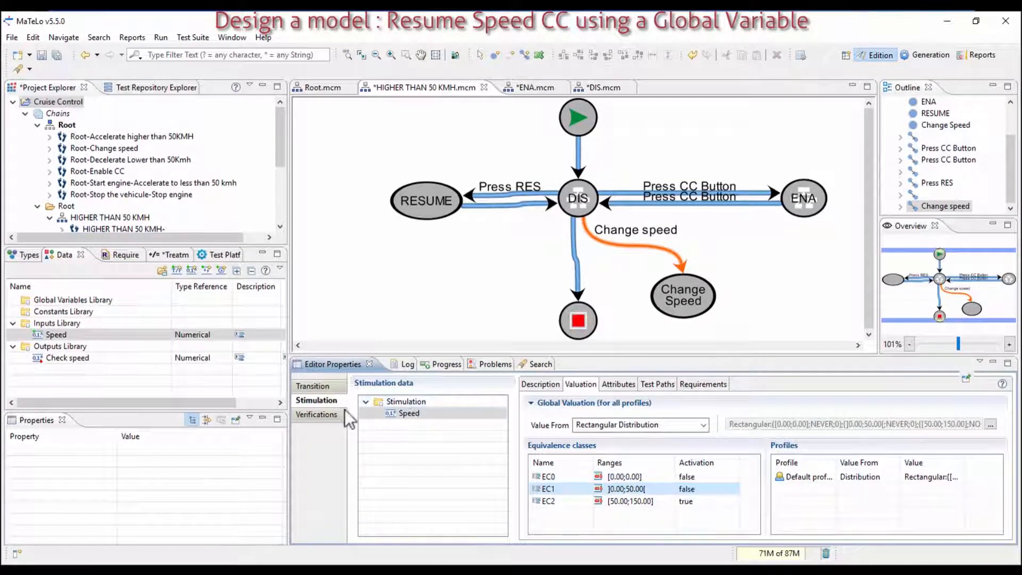
# - Add Check speed as verification of the Change speed transition, set to == External Input Speed with the second operator blank
pyautogui.click(316, 414)
pyautogui.moveTo(78, 357); pyautogui.dragTo(399, 414)
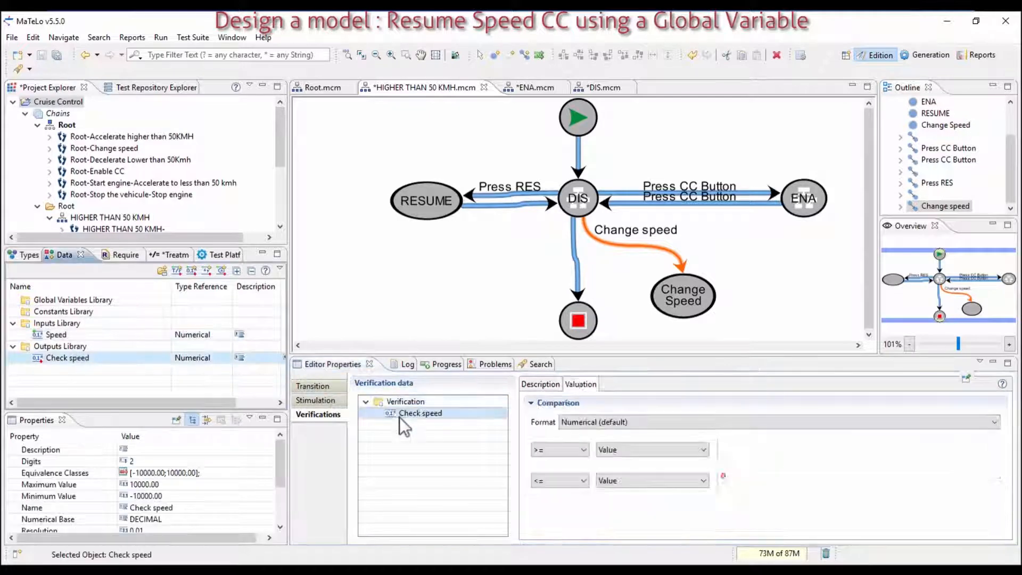
pyautogui.click(559, 449)
pyautogui.click(557, 461)
pyautogui.click(615, 447)
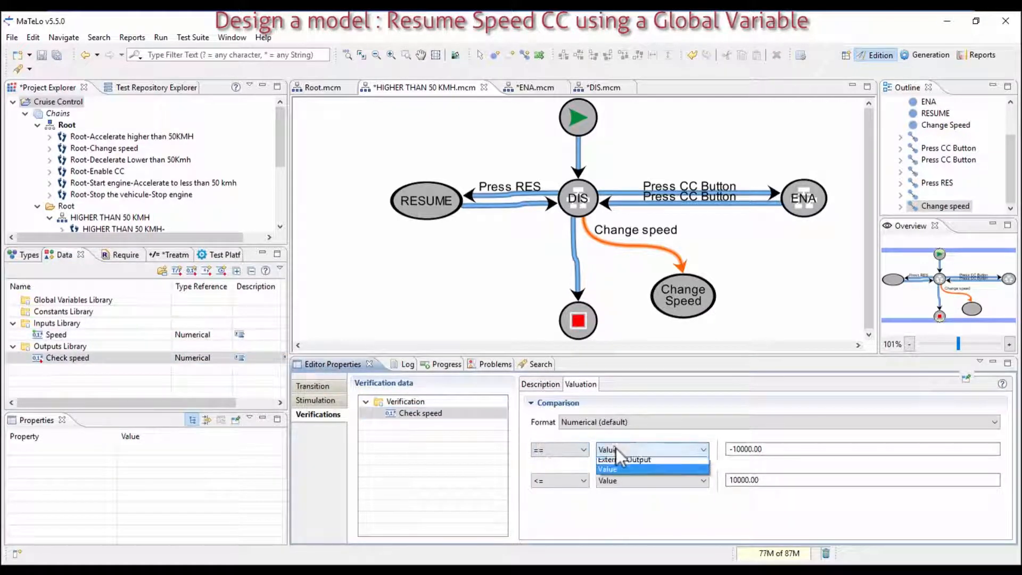
pyautogui.click(630, 473)
pyautogui.click(632, 449)
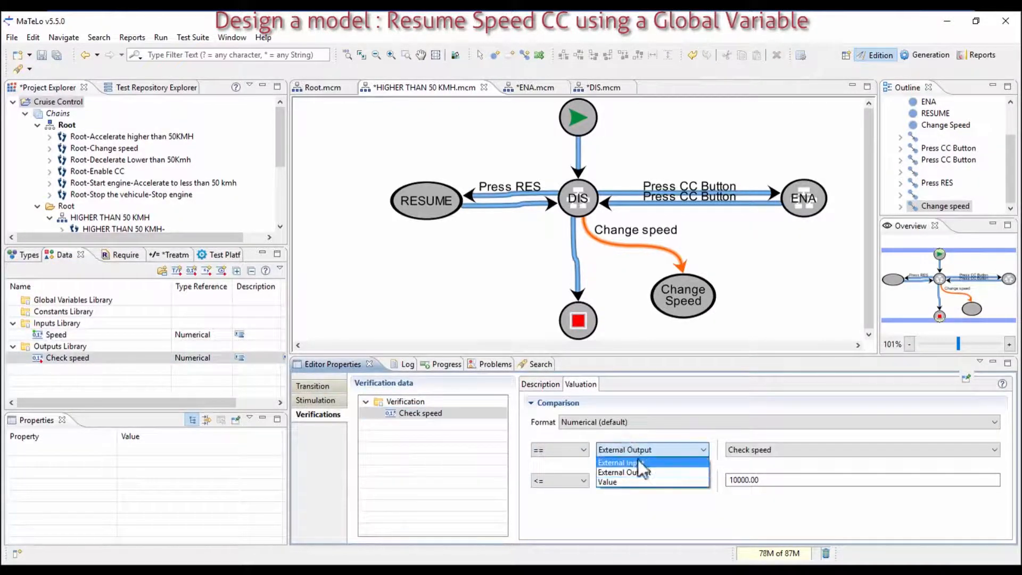
pyautogui.click(638, 462)
pyautogui.click(559, 481)
pyautogui.click(566, 492)
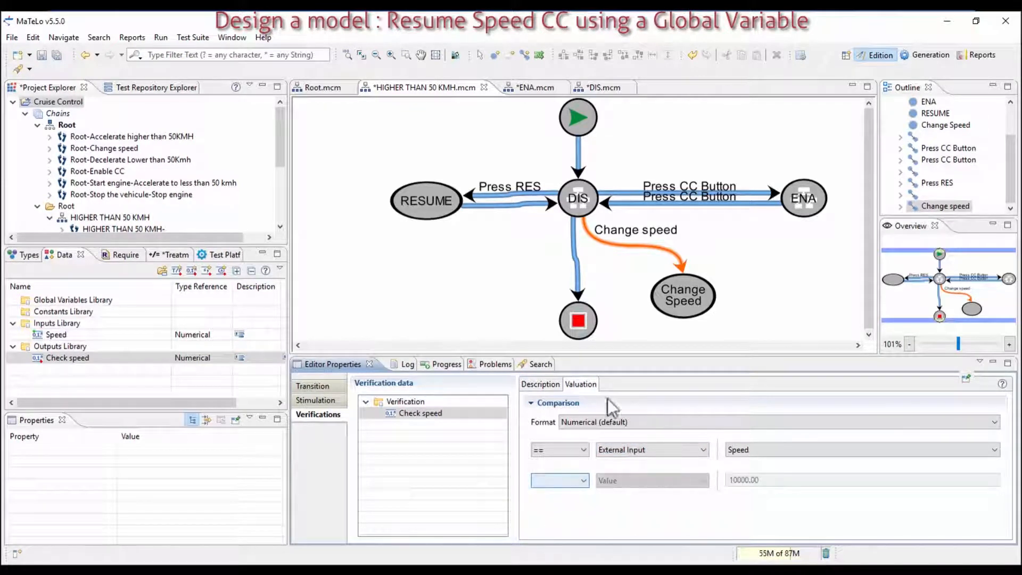
# - Draw an unnamed return transition from the Change Speed state to DIS
pyautogui.click(524, 55)
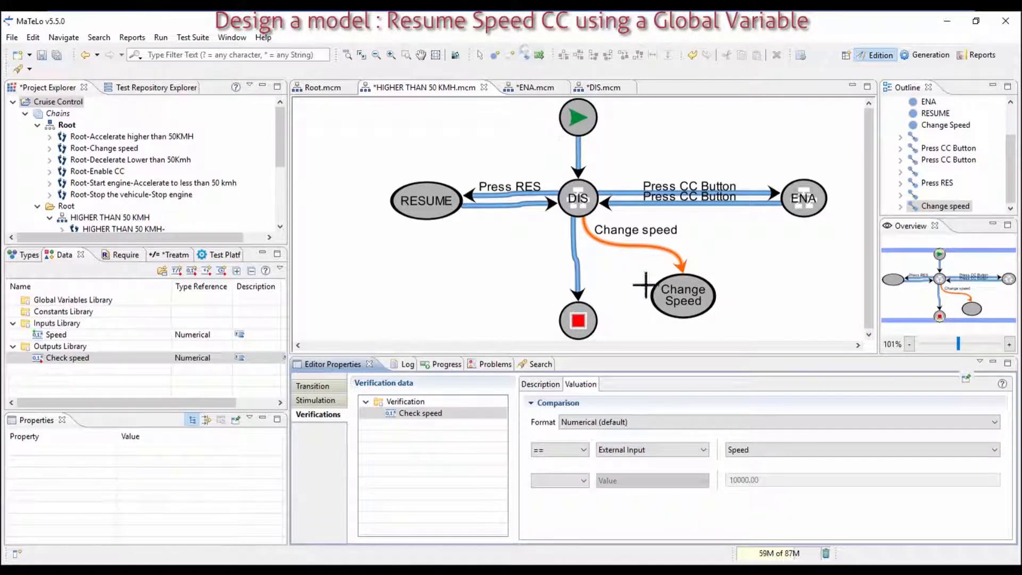
pyautogui.click(675, 291)
pyautogui.click(577, 201)
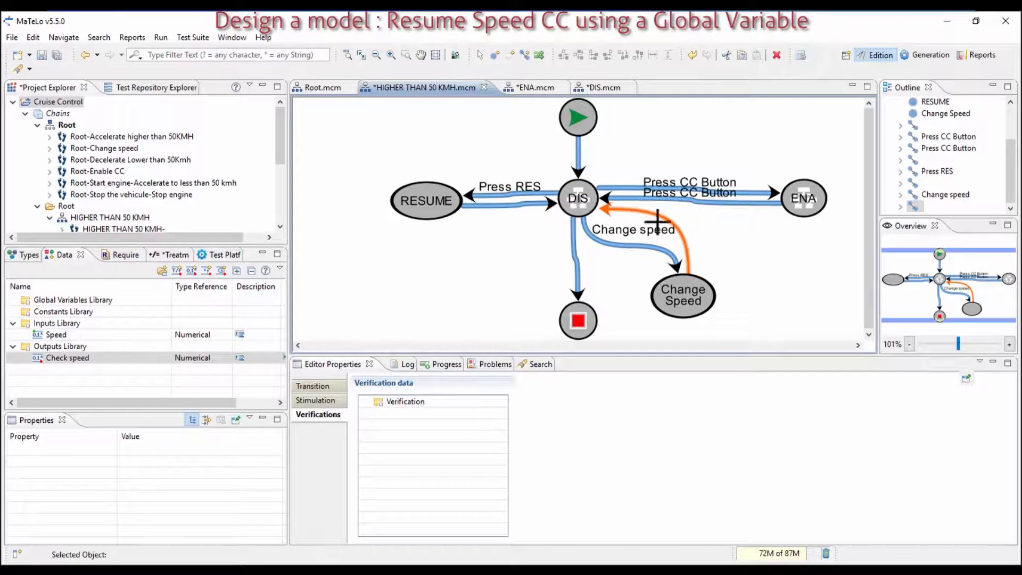
pyautogui.rightClick(729, 248)
pyautogui.click(755, 257)
# - Align the RESUME, DIS and ENA states along one horizontal line
pyautogui.click(812, 198)
pyautogui.moveTo(342, 152); pyautogui.dragTo(841, 243)
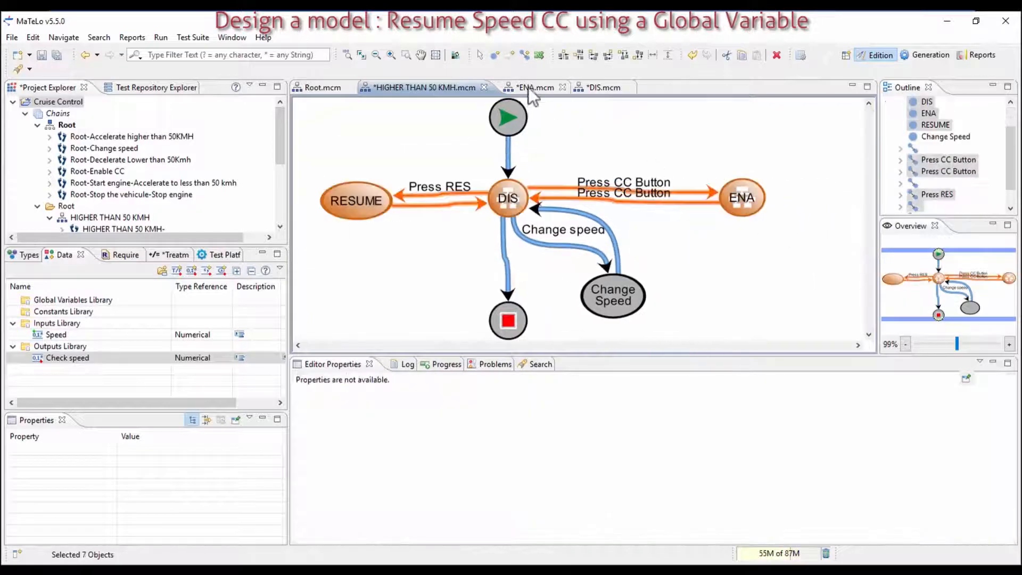
pyautogui.click(578, 56)
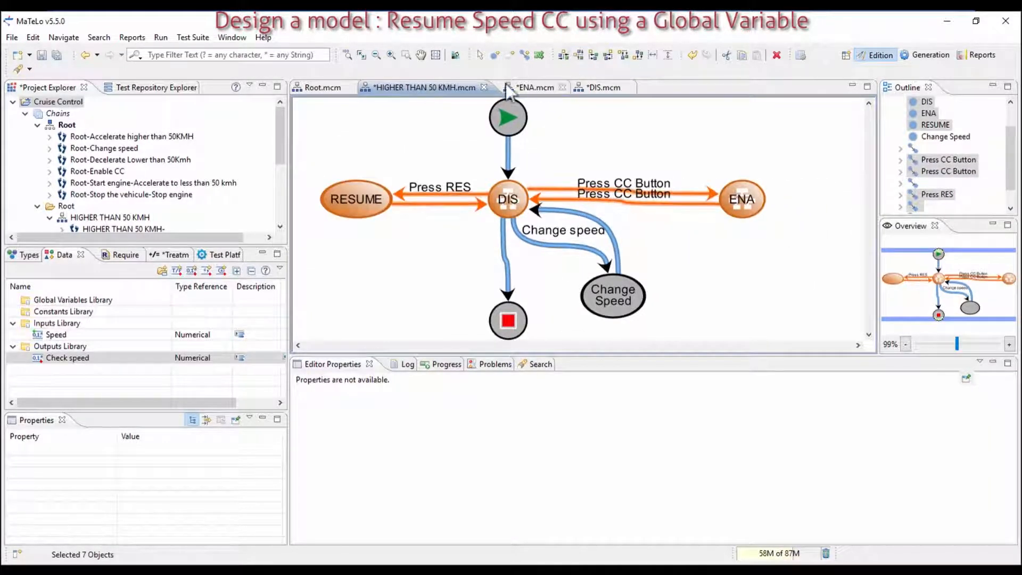
# - Align the Invoke, DIS and Terminate states in one vertical column
pyautogui.scroll(-1, 458, 122)
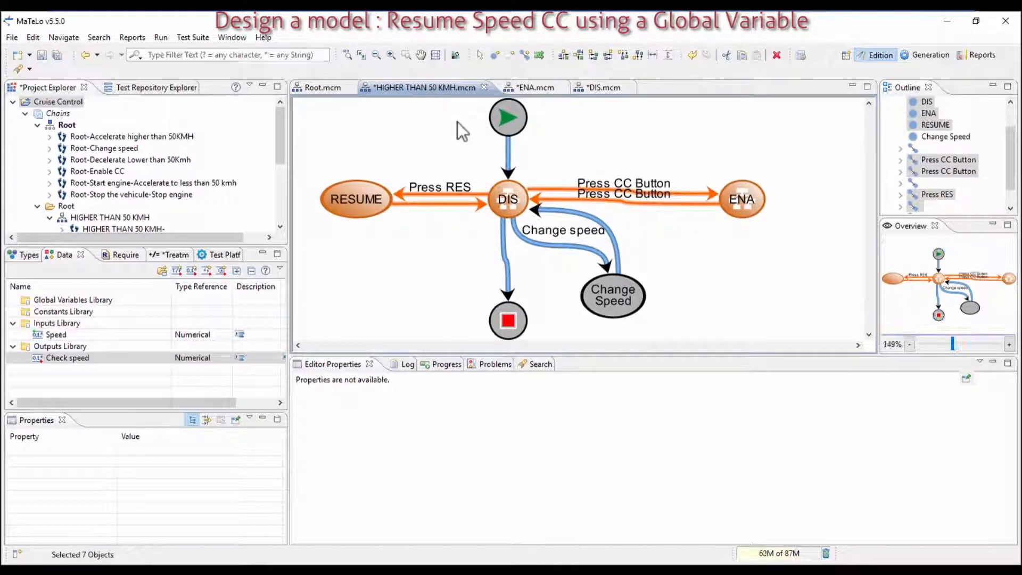
pyautogui.moveTo(484, 120); pyautogui.dragTo(555, 304)
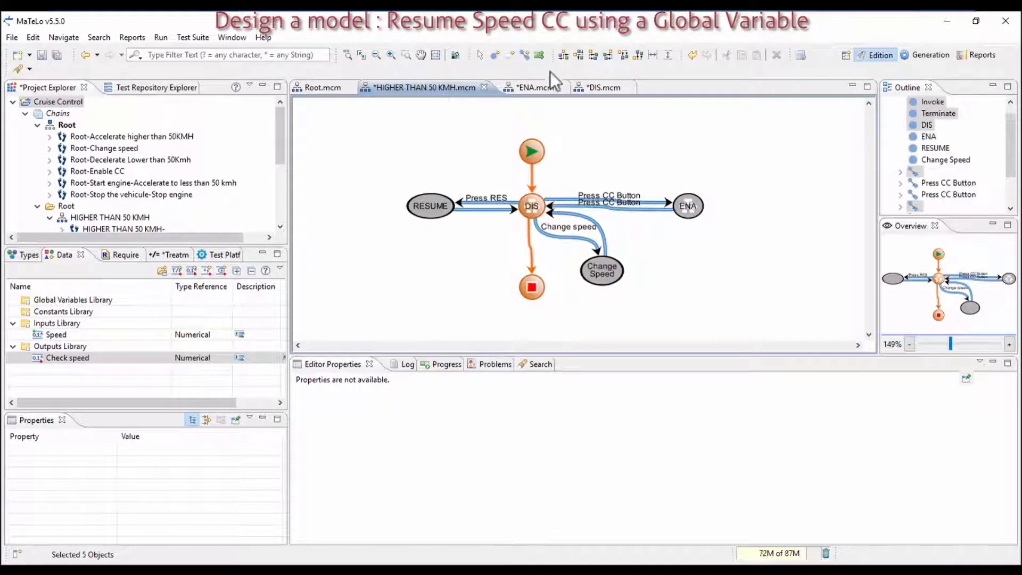
pyautogui.click(563, 57)
pyautogui.click(551, 288)
# - Nudge the Terminate state slightly left and the ENA state slightly right and up
pyautogui.click(531, 288)
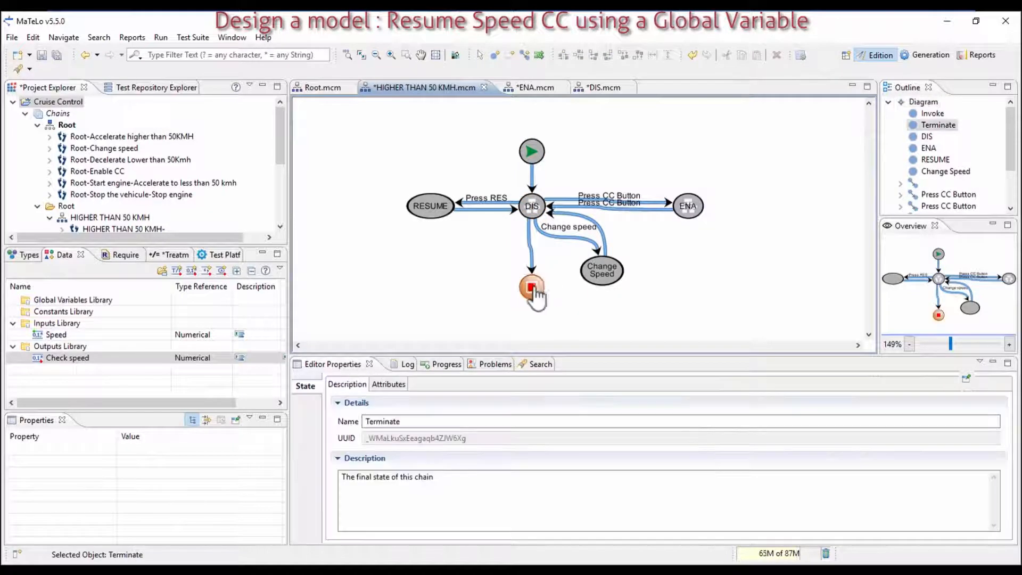
pyautogui.scroll(1, 527, 272)
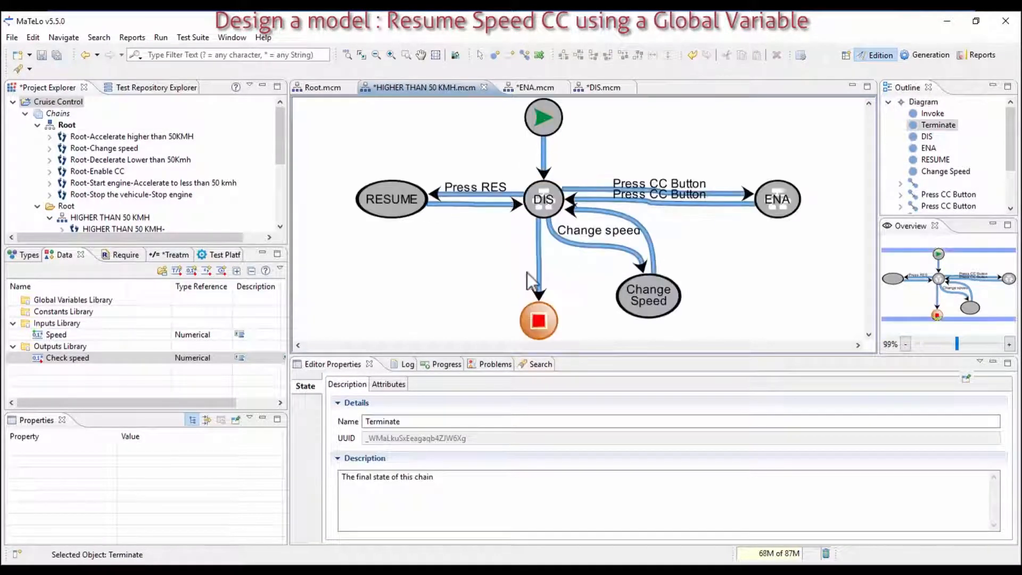
pyautogui.moveTo(771, 203); pyautogui.dragTo(779, 202)
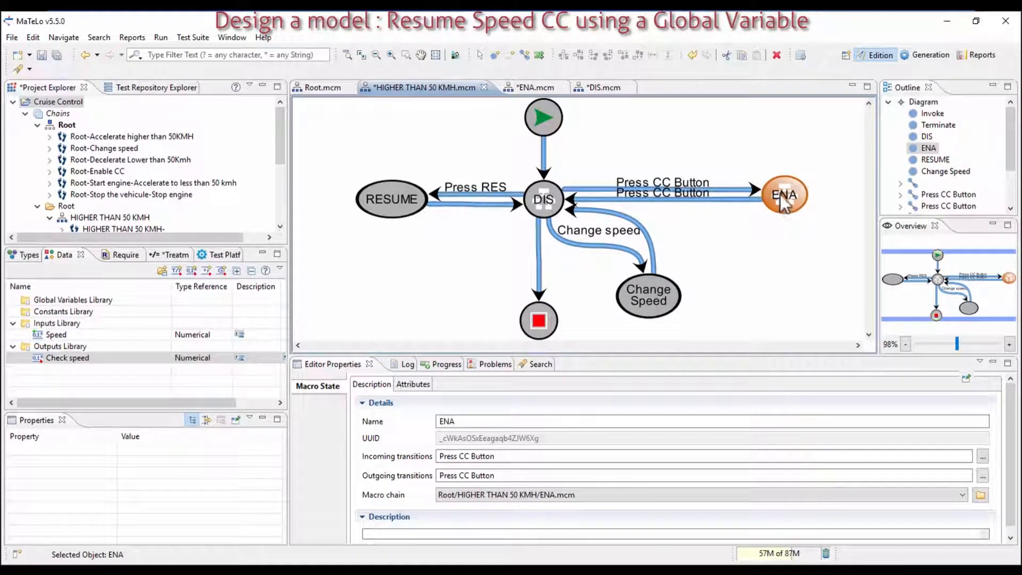
# - Add a macro state named CANCEL in the free space above the DIS and ENA transitions
pyautogui.scroll(-2, 785, 202)
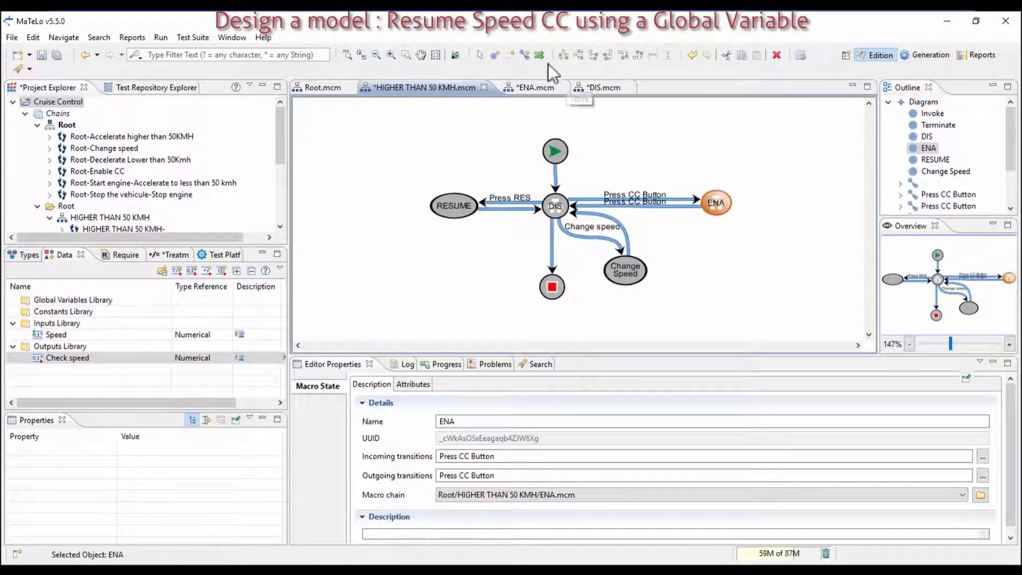
pyautogui.click(494, 55)
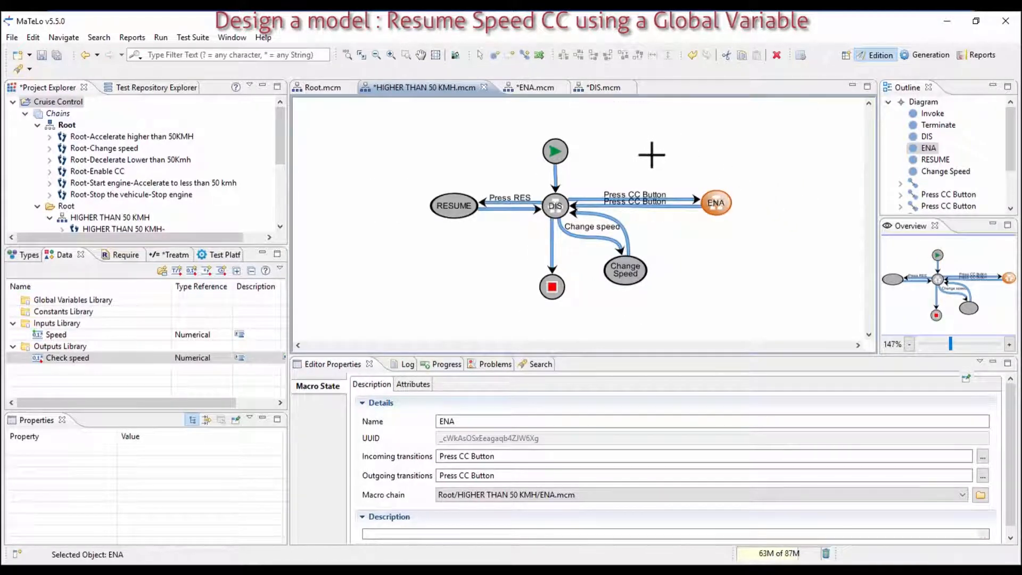
pyautogui.click(611, 160)
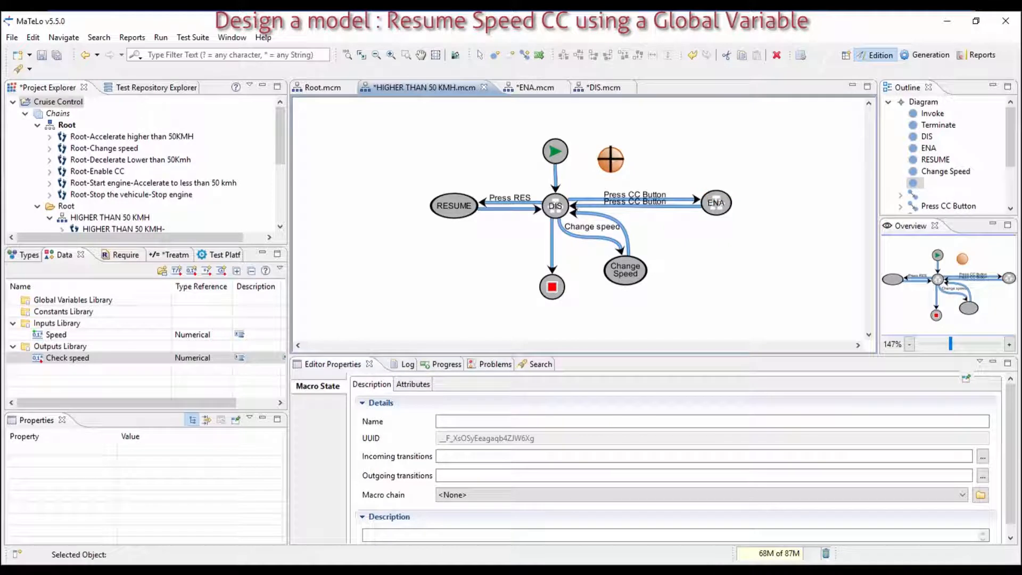
pyautogui.click(544, 419)
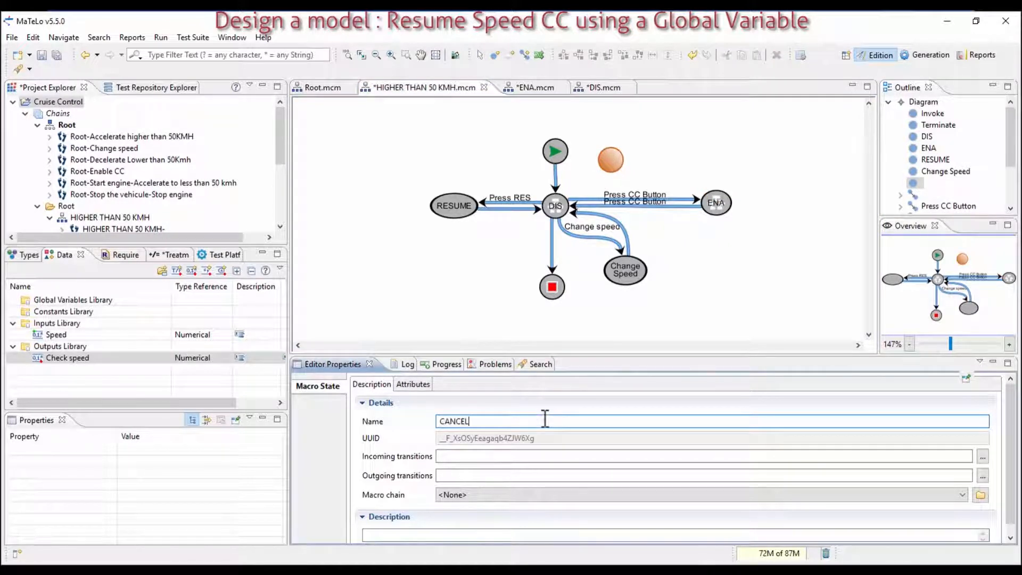
pyautogui.press('Return')
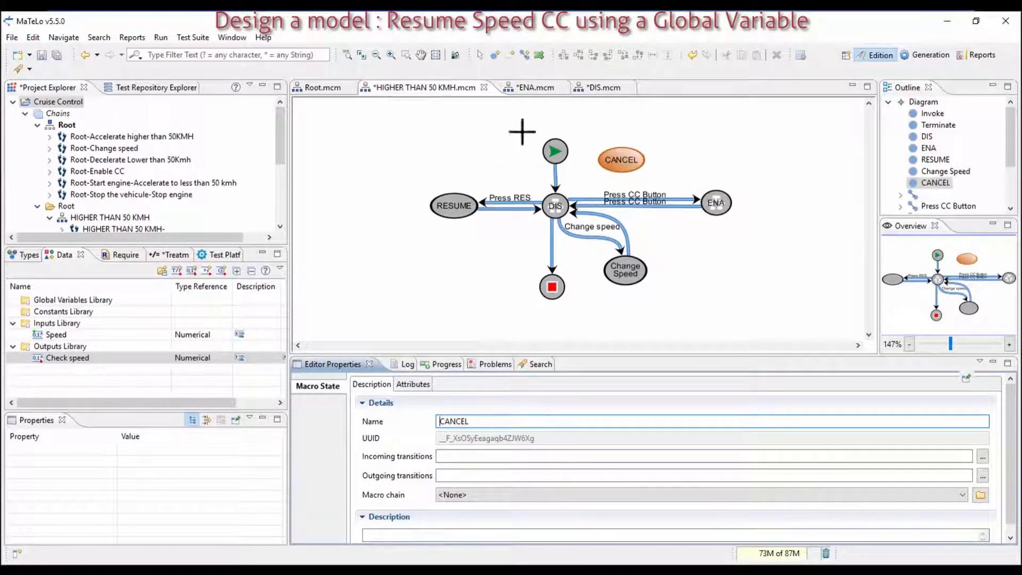
# - Draw a transition from ENA to CANCEL and name it "Push Cancel"
pyautogui.click(525, 55)
pyautogui.click(717, 203)
pyautogui.click(619, 158)
pyautogui.click(343, 385)
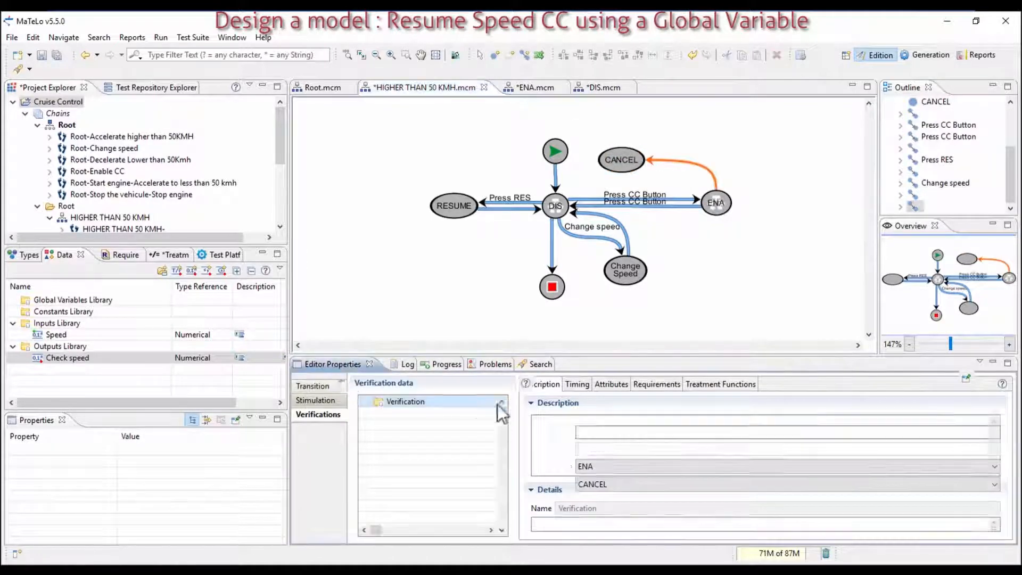
pyautogui.click(599, 435)
pyautogui.write('Push Cancel')
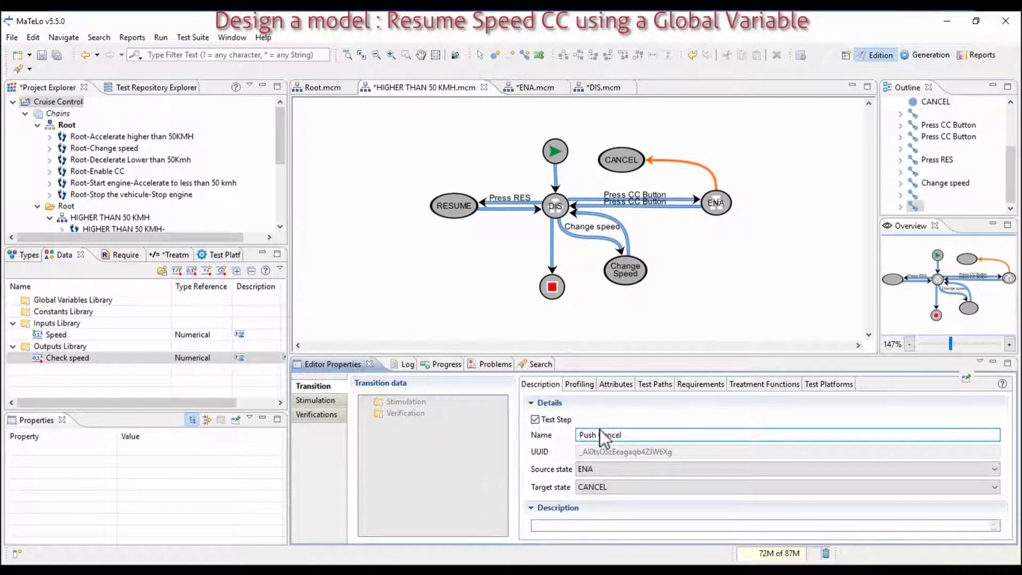
pyautogui.press('Return')
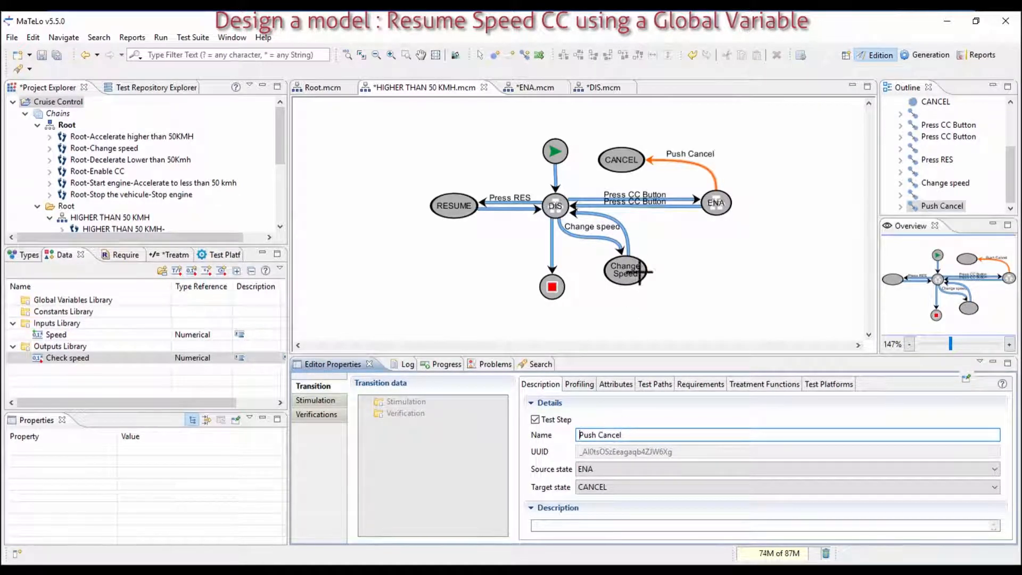
# - Add a macro state named CANCELED above and to the right of the CANCEL state
pyautogui.click(709, 108)
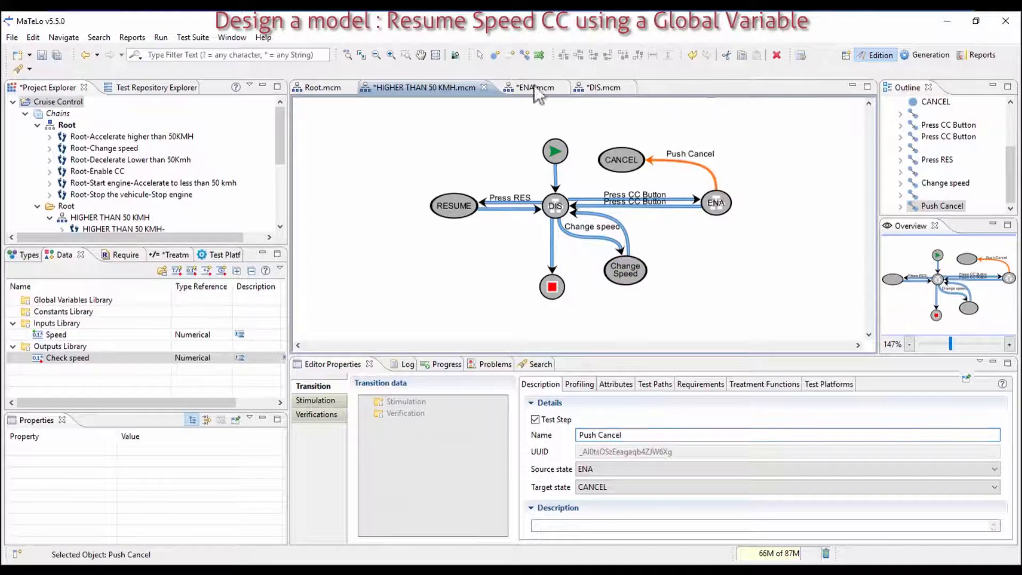
pyautogui.click(498, 55)
pyautogui.click(703, 104)
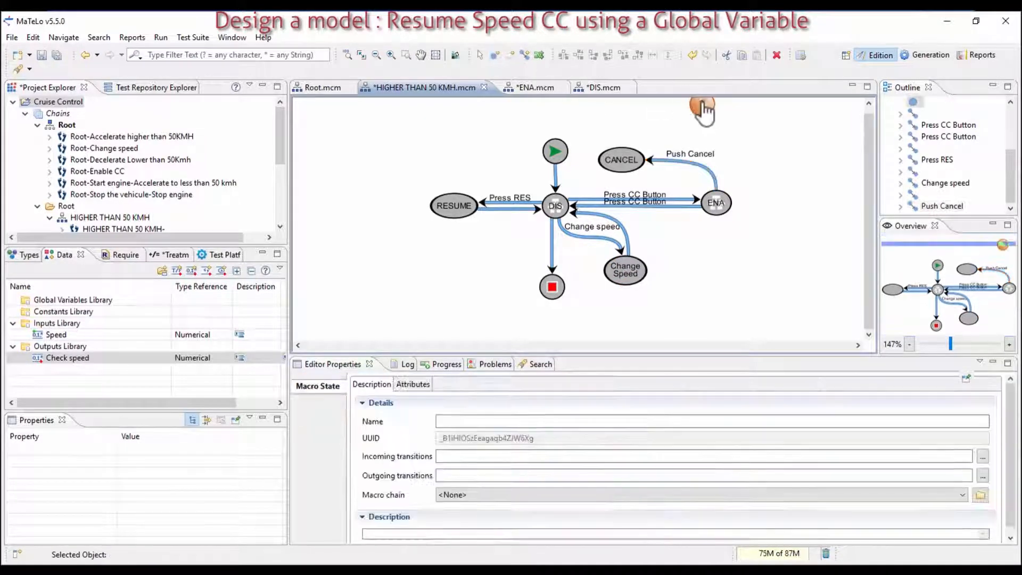
pyautogui.click(544, 420)
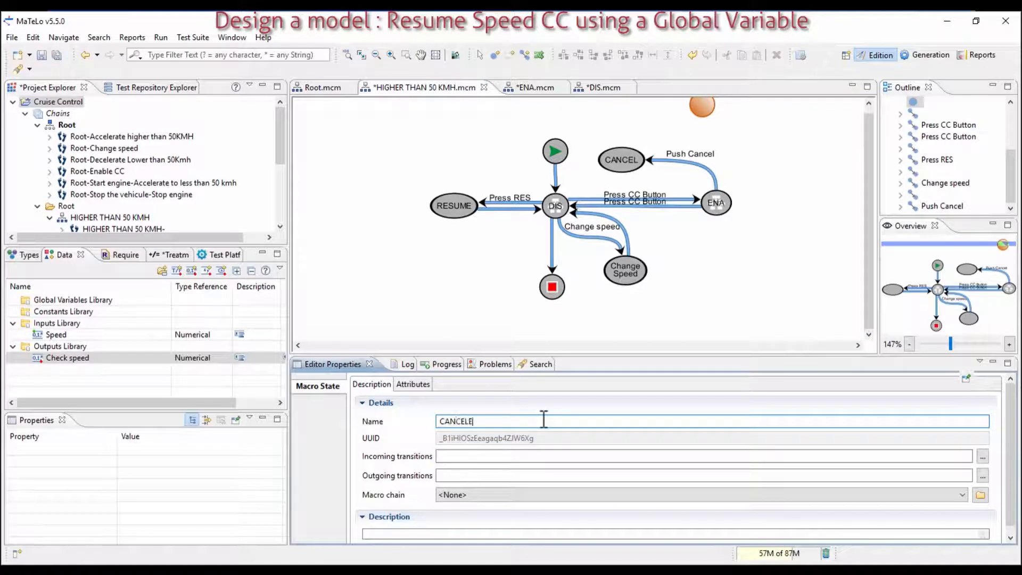
pyautogui.press('Return')
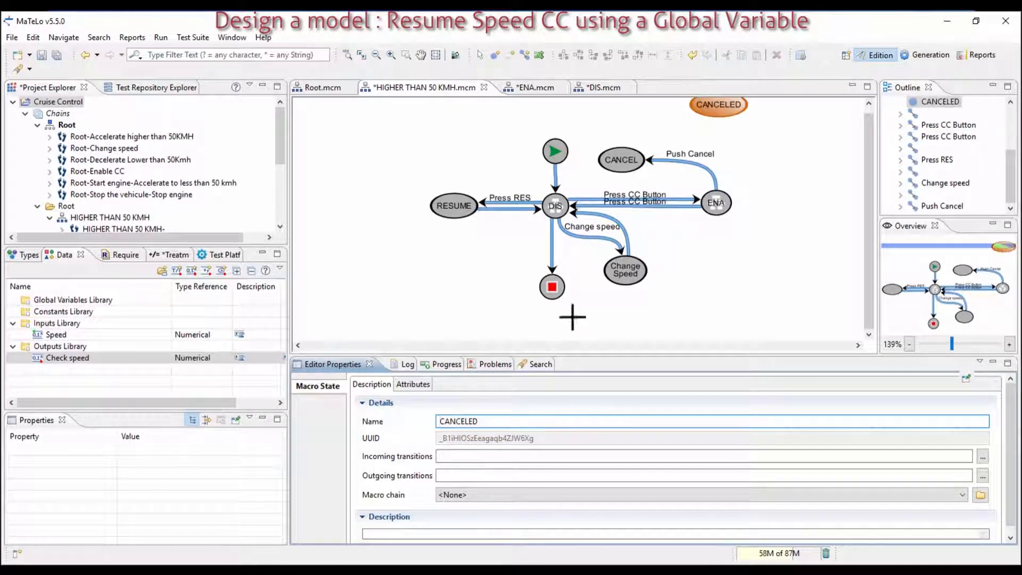
# - Draw an unnamed transition from the CANCEL state to the CANCELED state
pyautogui.click(527, 53)
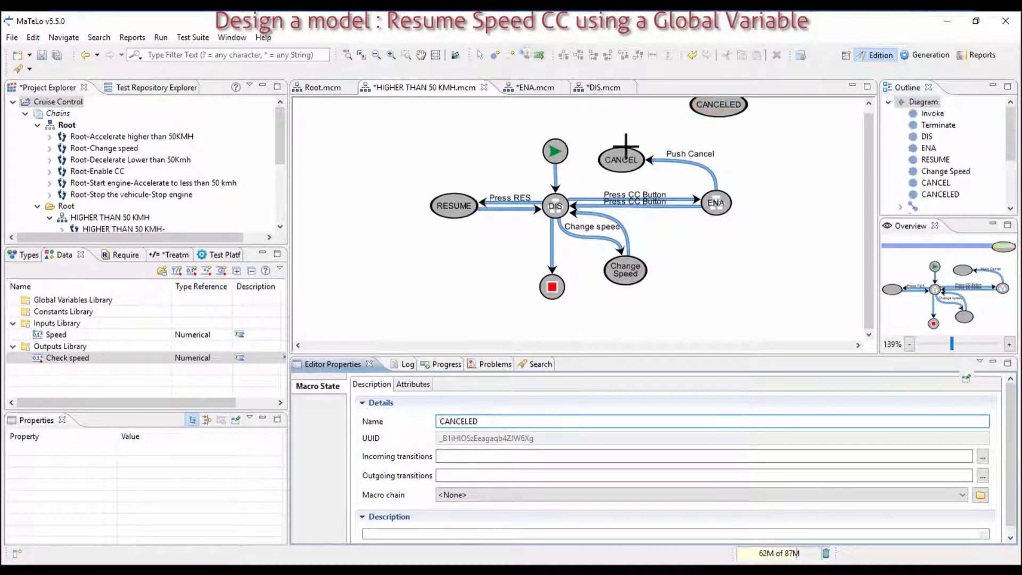
pyautogui.click(623, 157)
pyautogui.click(706, 107)
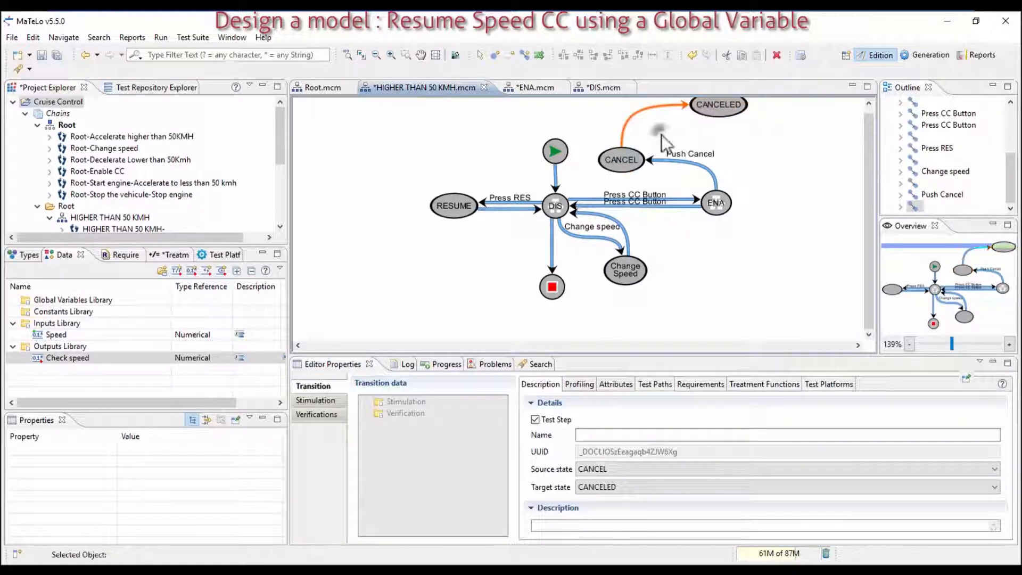
pyautogui.click(661, 134)
# - Create a new chain named CANCEL for the CANCEL macro state
pyautogui.click(628, 162)
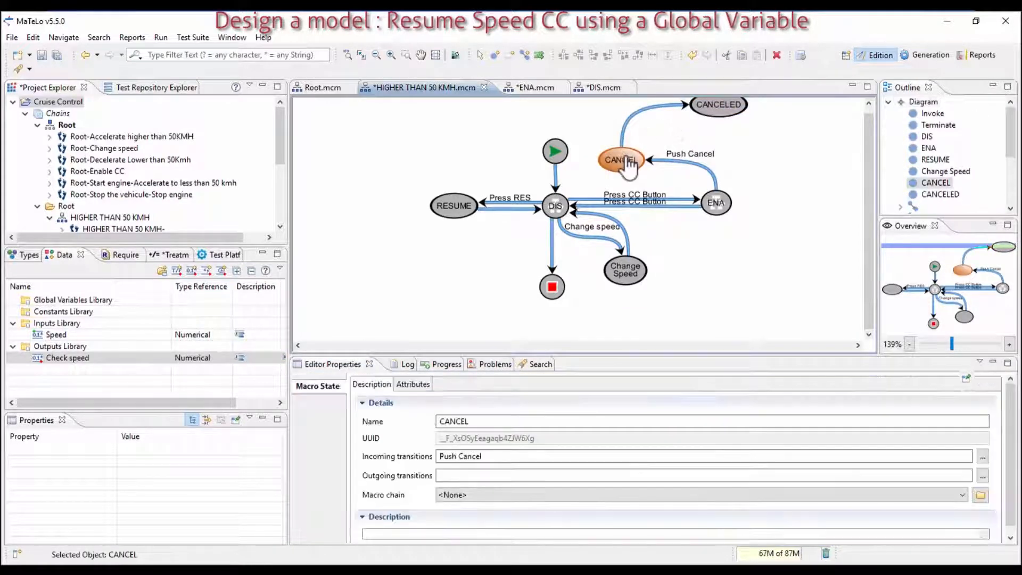
pyautogui.doubleClick(624, 155)
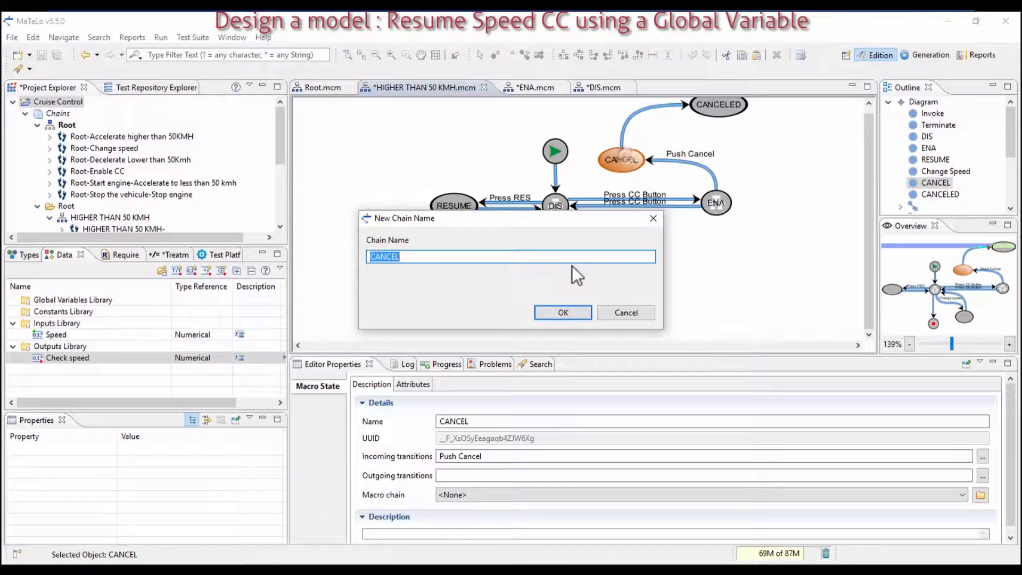
pyautogui.click(561, 314)
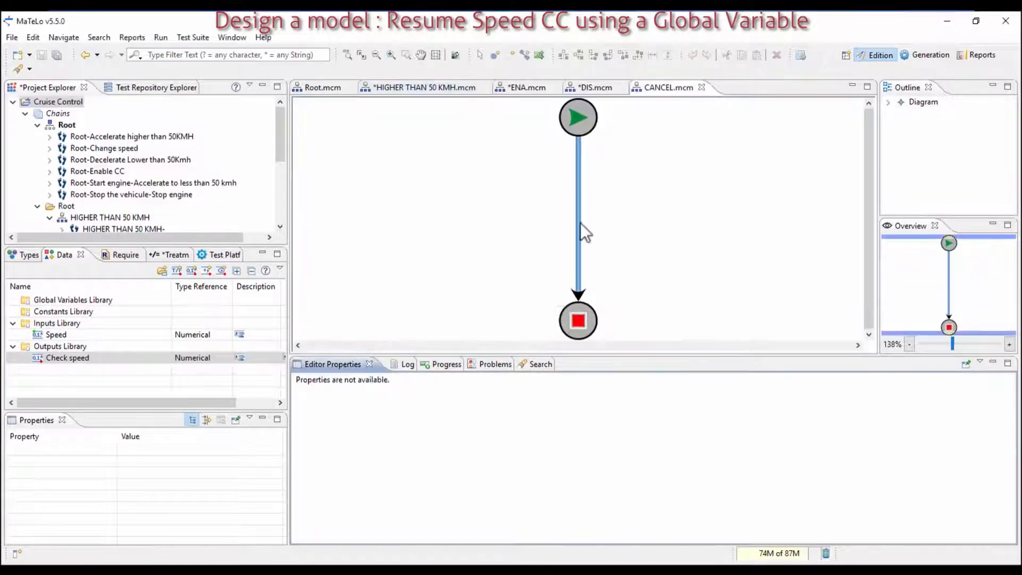
# - Name the transition from Invoke to Terminate in the CANCEL chain "Save the CC Speed"
pyautogui.click(580, 222)
pyautogui.click(595, 436)
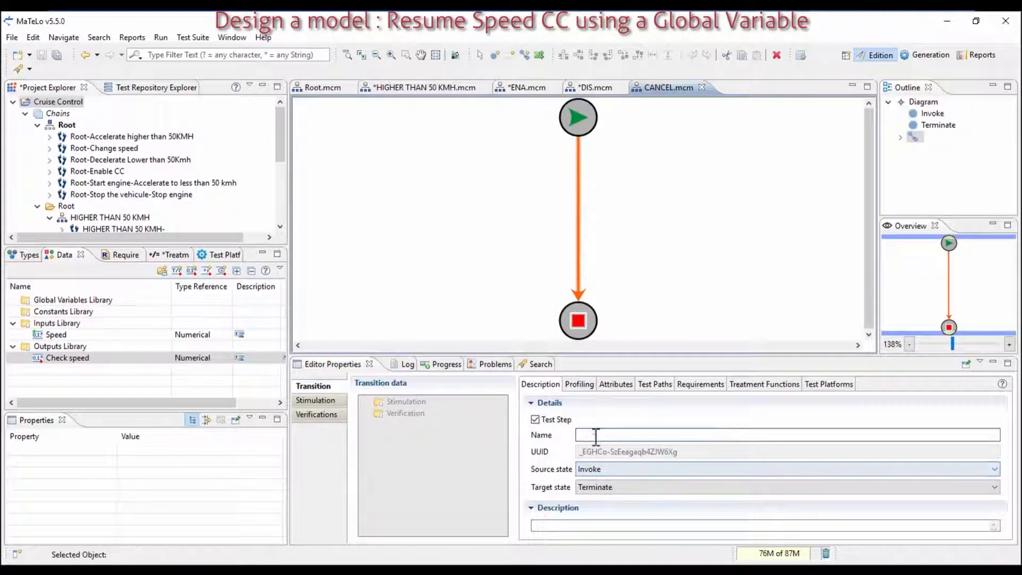
pyautogui.write('Save the CC Speed')
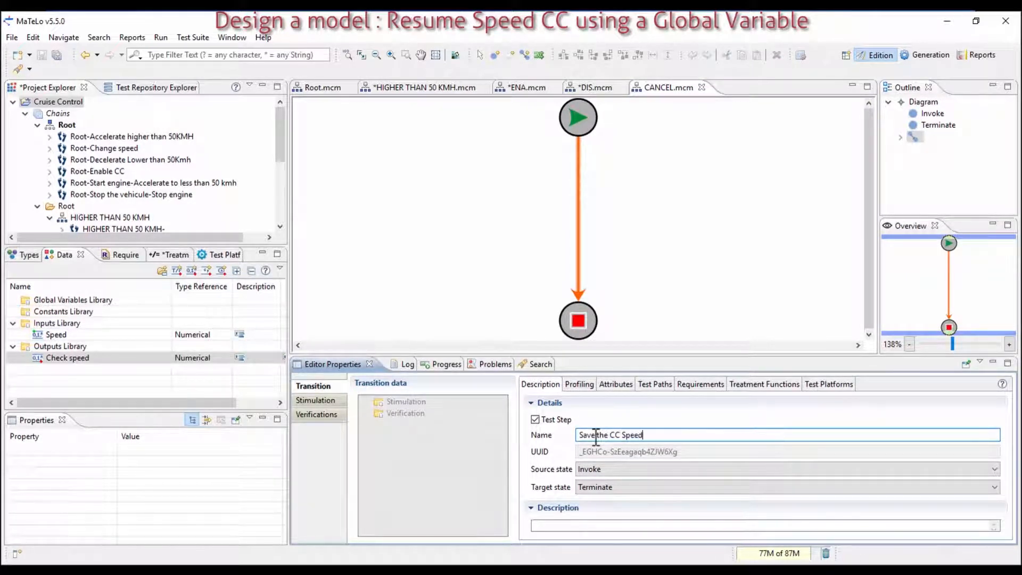
pyautogui.press('Return')
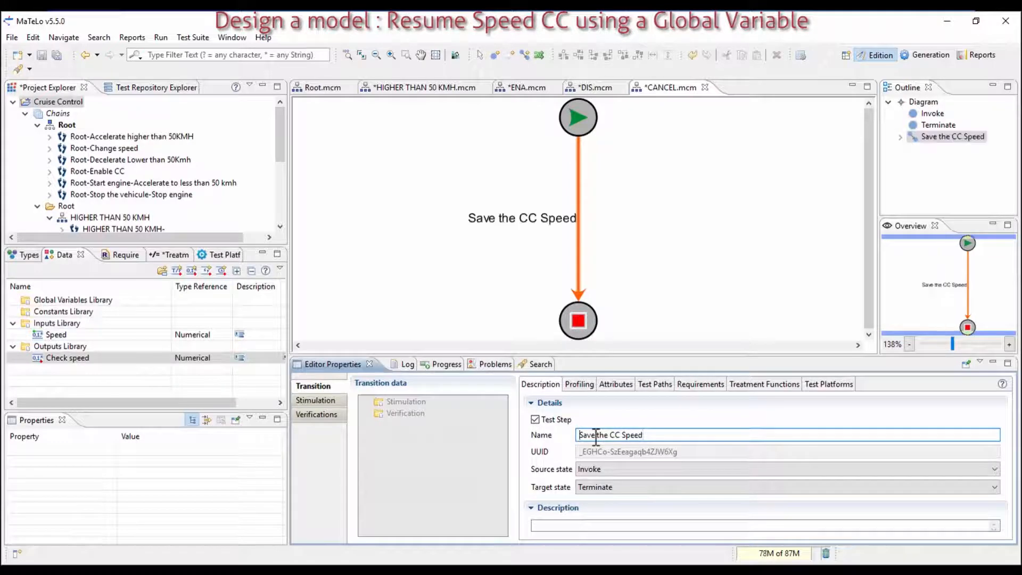
# - Add the static treatment function assign to the Treatment Functions Library
pyautogui.click(756, 384)
pyautogui.click(167, 254)
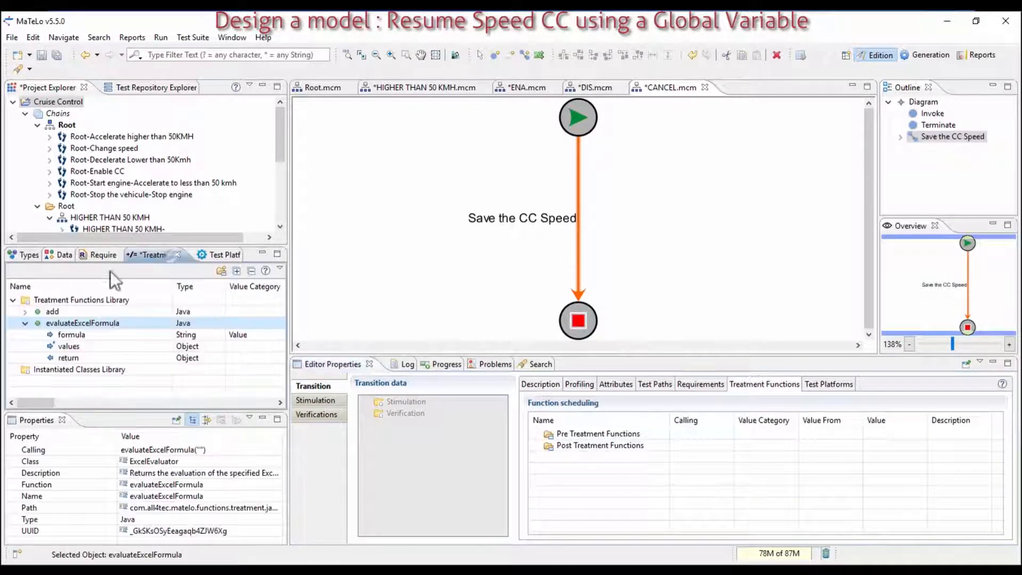
pyautogui.rightClick(71, 300)
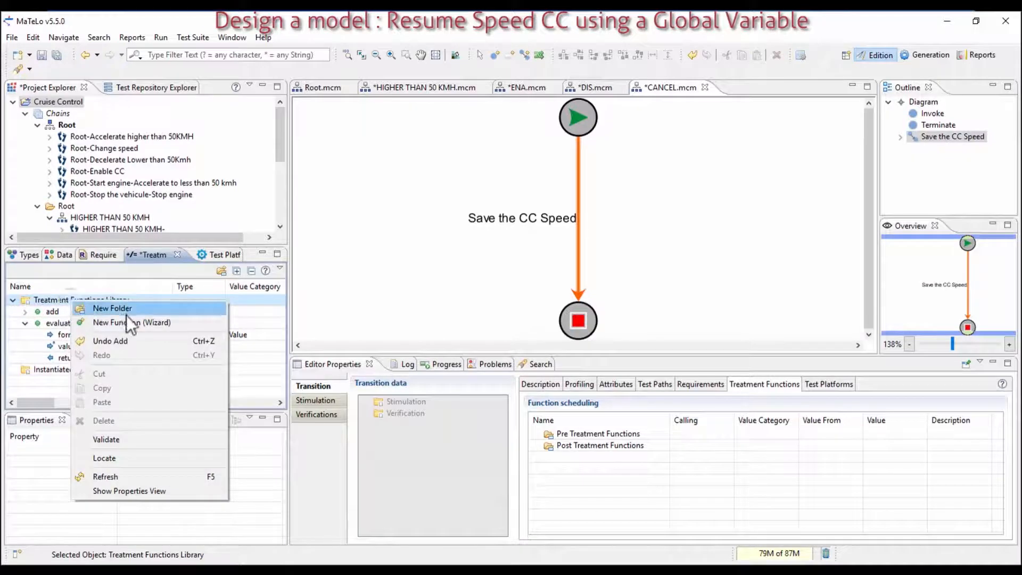
pyautogui.click(126, 322)
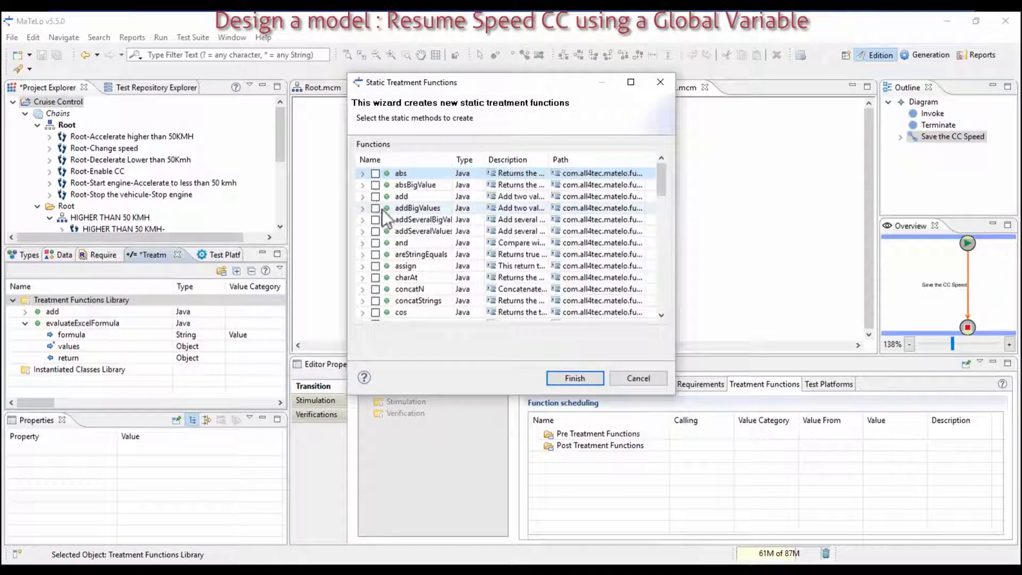
pyautogui.click(374, 266)
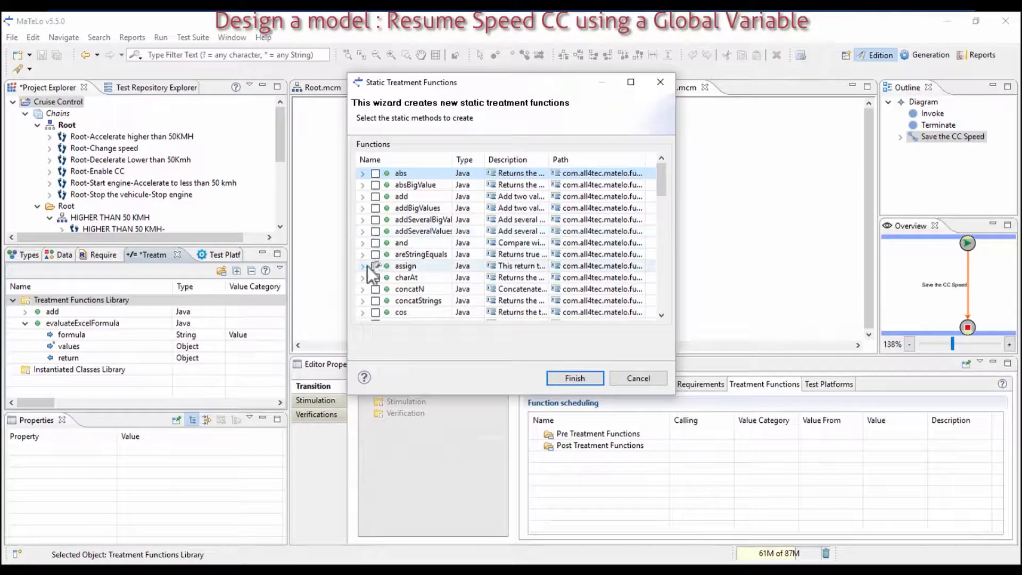
pyautogui.click(571, 378)
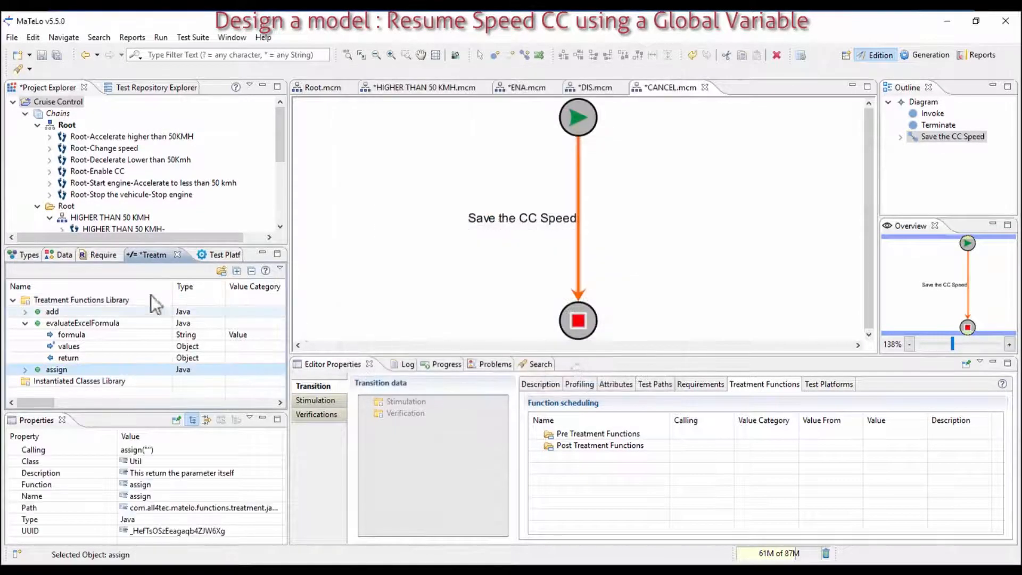
# - Create a numerical global variable named "GV Speed" in the Global Variables Library
pyautogui.click(61, 253)
pyautogui.rightClick(52, 299)
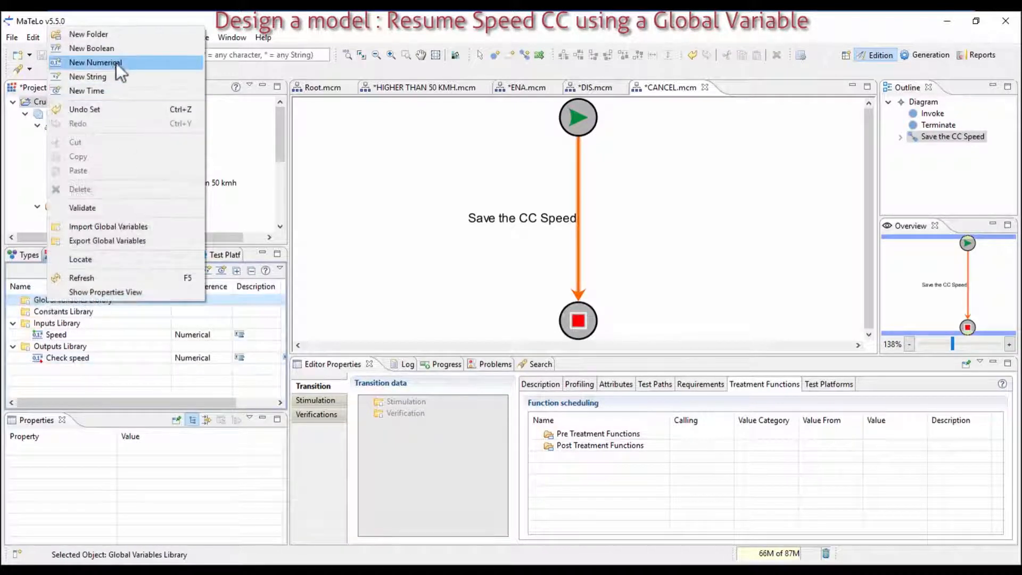
pyautogui.click(95, 62)
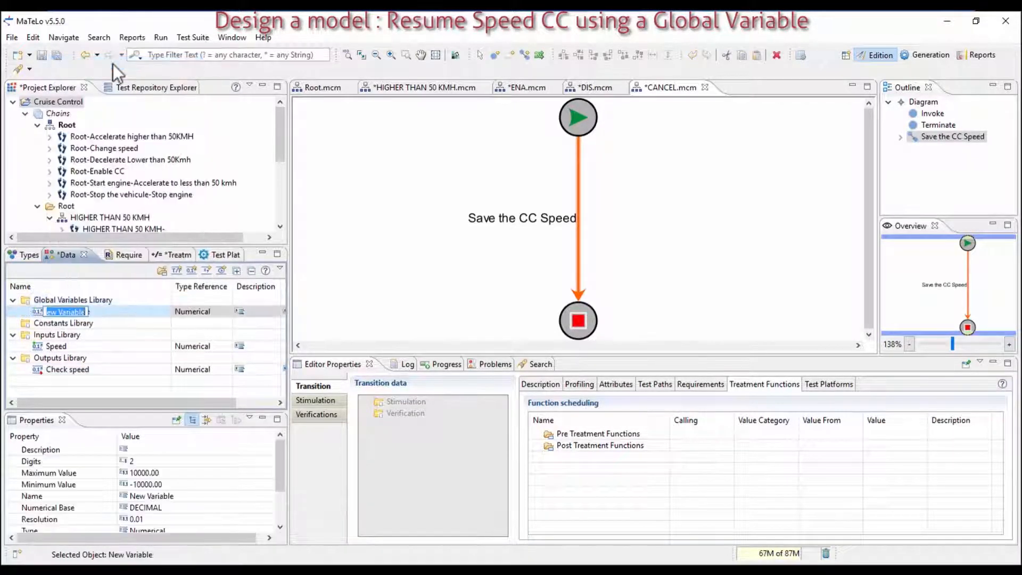
pyautogui.write('GV Sp')
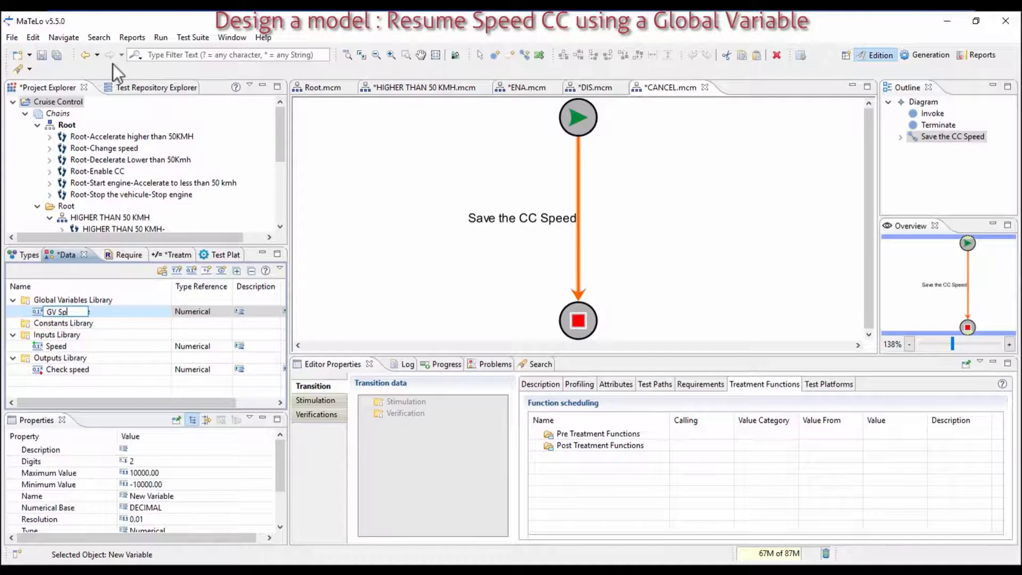
pyautogui.write('eed')
pyautogui.press('Return')
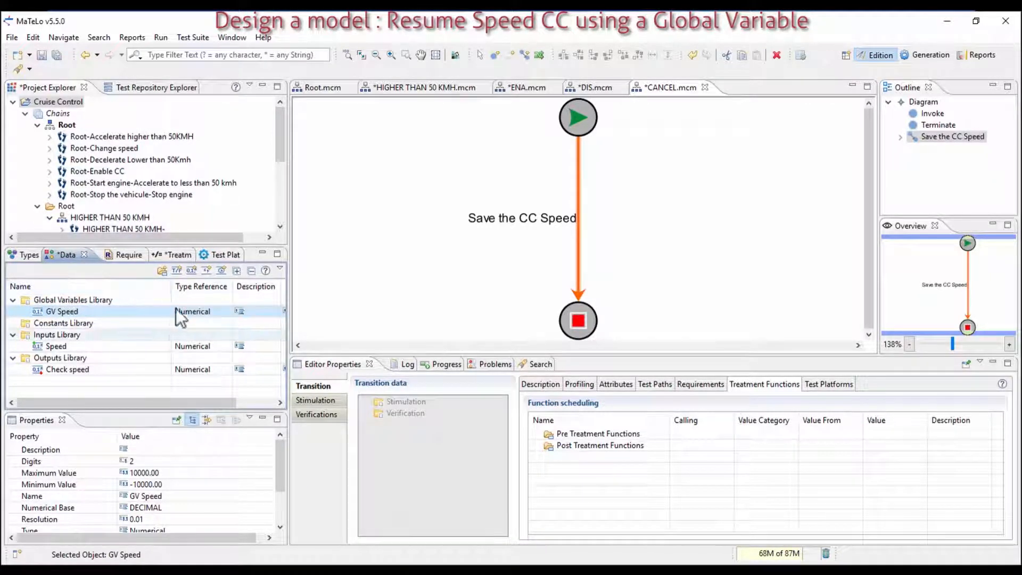
# - Add assign as a pre treatment function of the Save the CC Speed transition, with the External Output Check speed as its object
pyautogui.click(165, 254)
pyautogui.moveTo(62, 367); pyautogui.dragTo(589, 433)
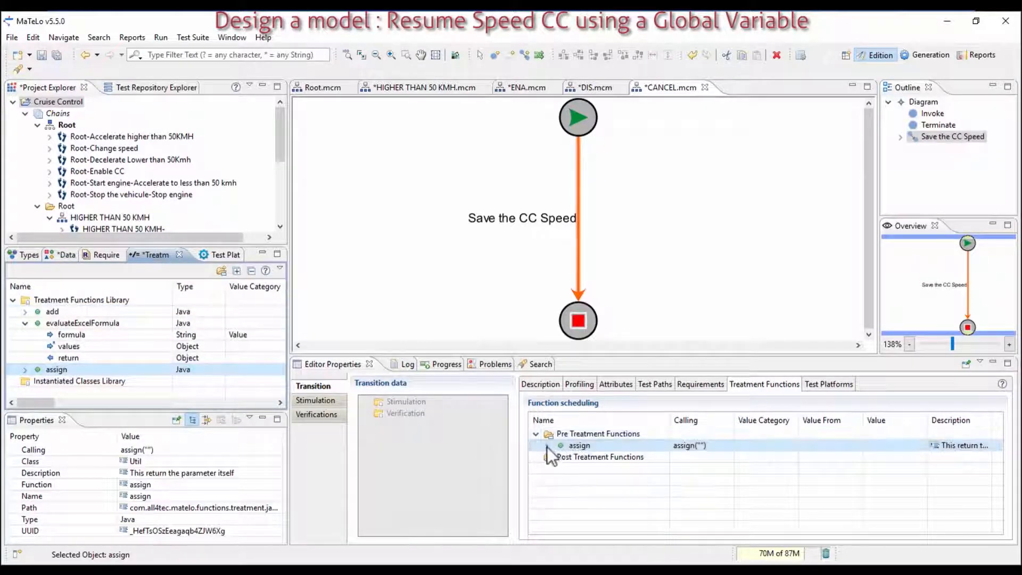
pyautogui.click(788, 456)
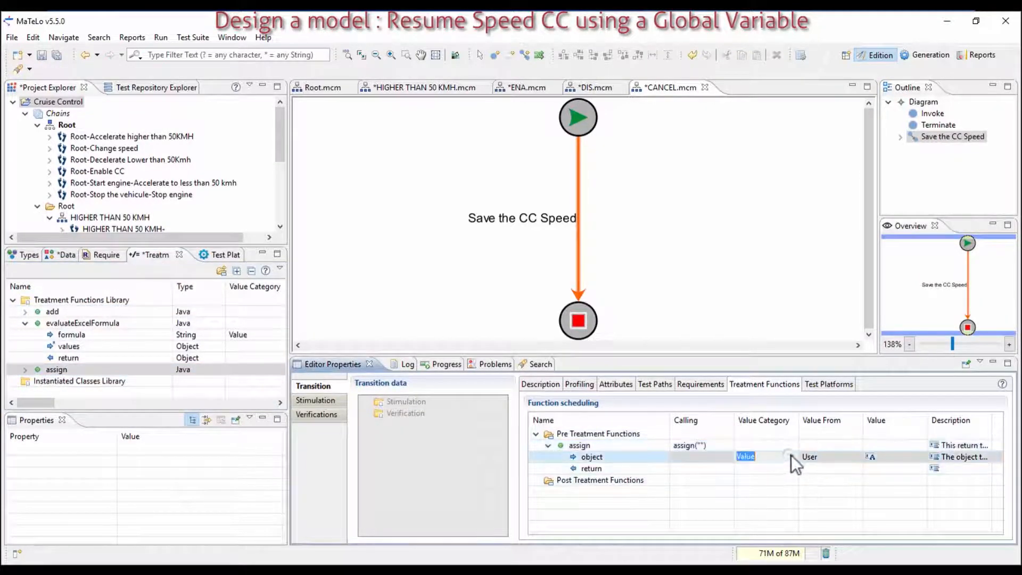
pyautogui.click(791, 455)
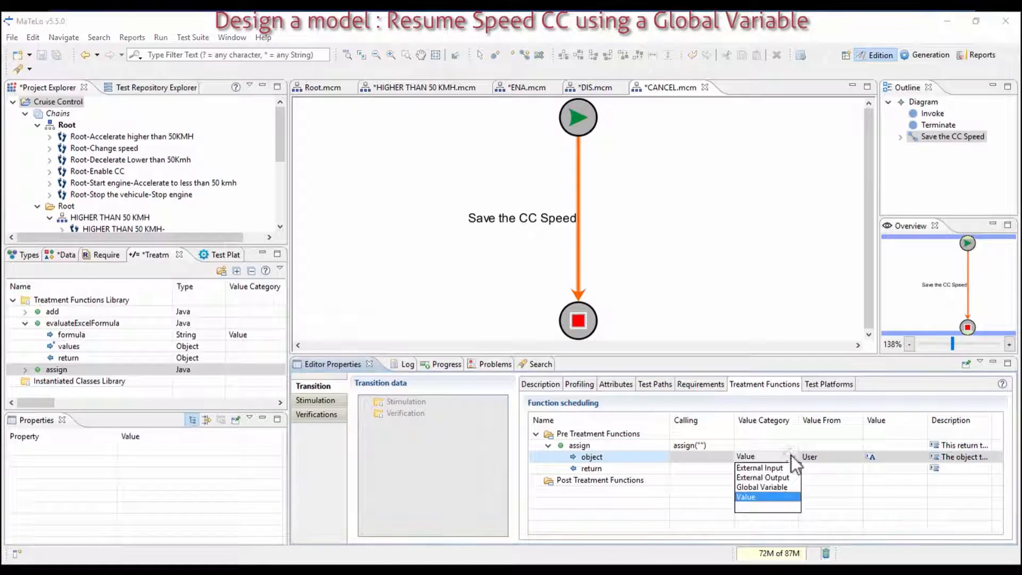
pyautogui.click(768, 477)
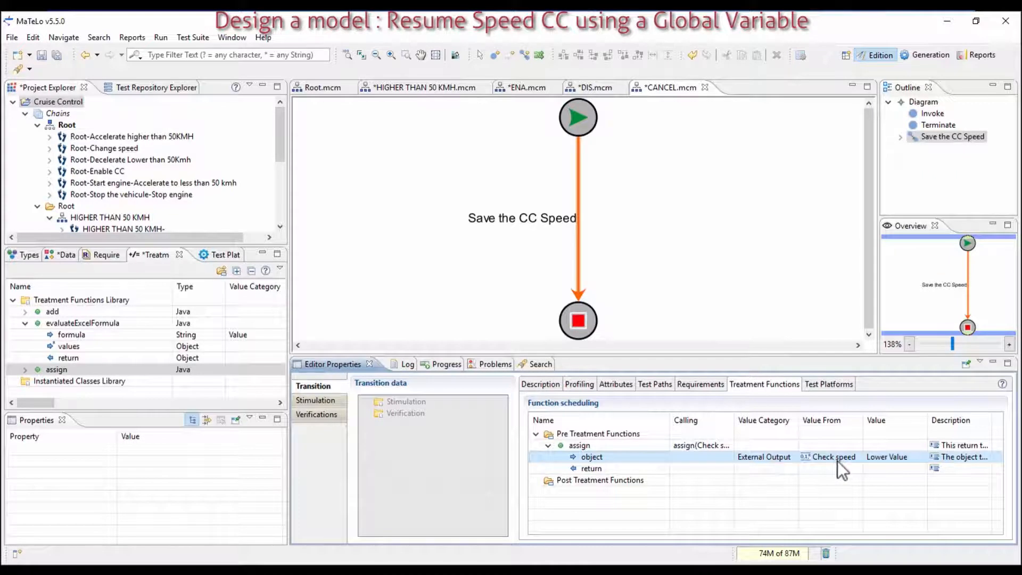
# - Set the assign function's return to the Global Variable category, storing the value in GV Speed
pyautogui.click(777, 468)
pyautogui.click(793, 468)
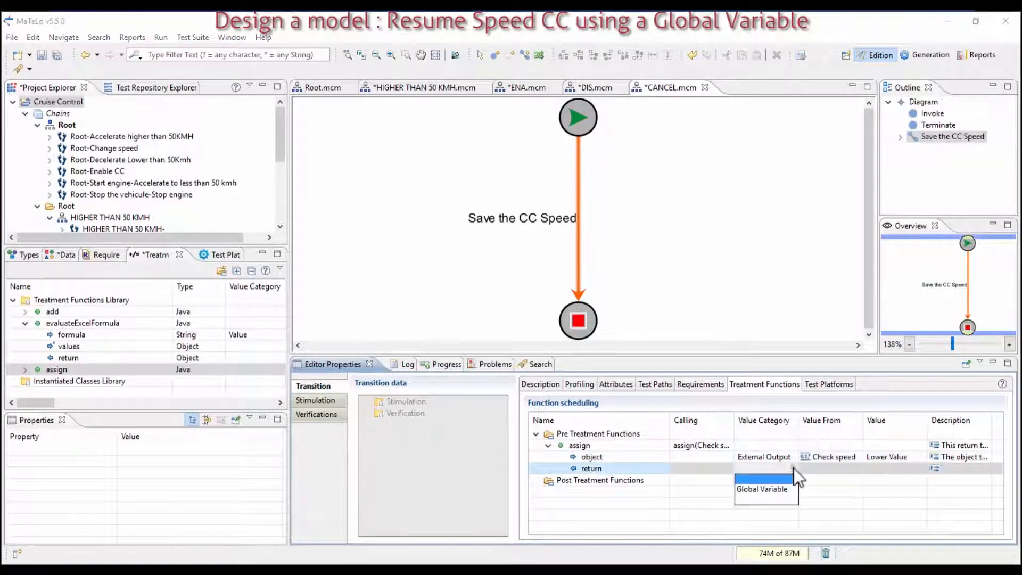
pyautogui.click(772, 488)
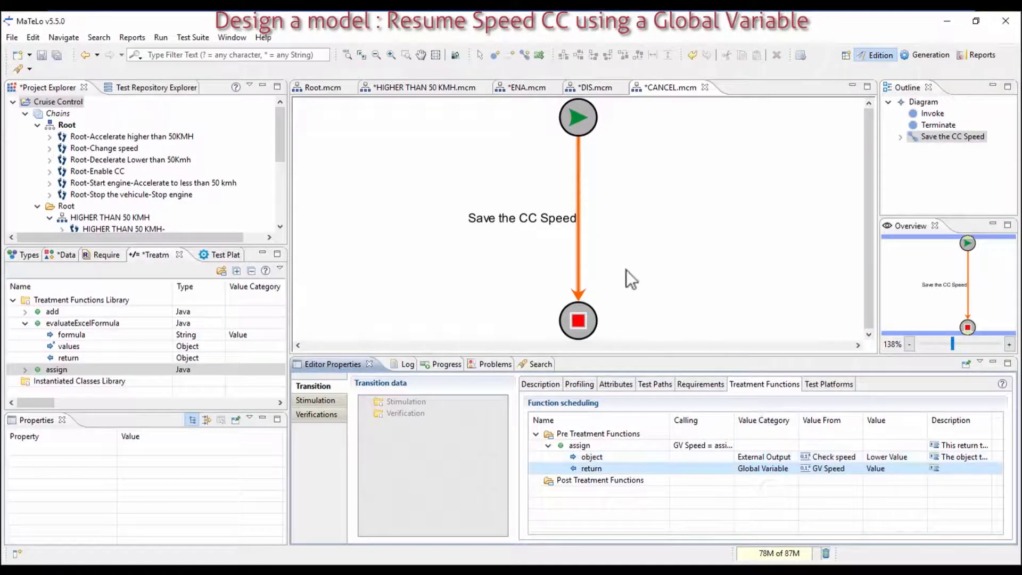
# - In the HIGHER THAN 50 KMH chain, add a transition looping from CANCELED back to itself and name it Change speed
pyautogui.click(585, 86)
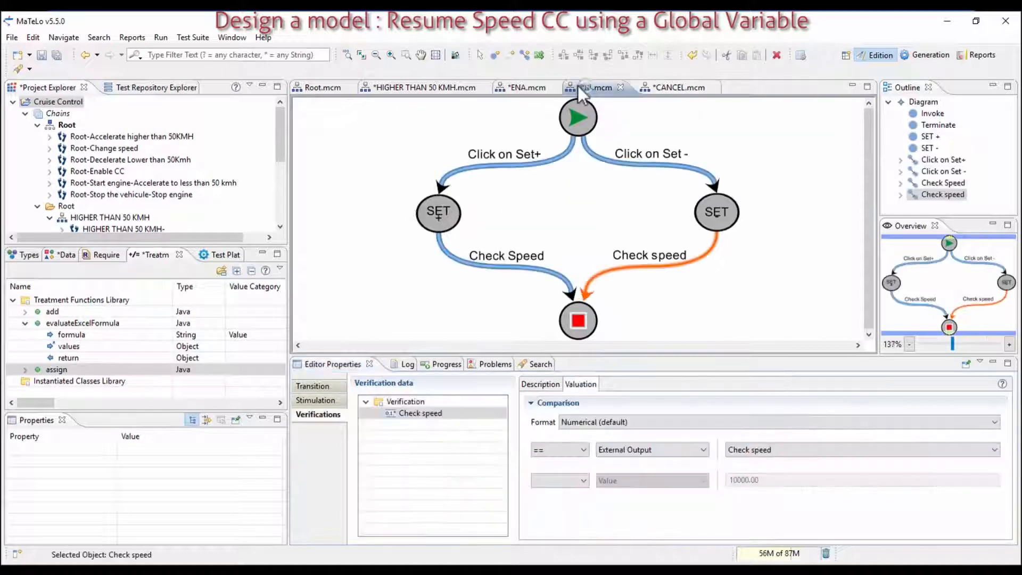
pyautogui.click(524, 87)
pyautogui.click(446, 89)
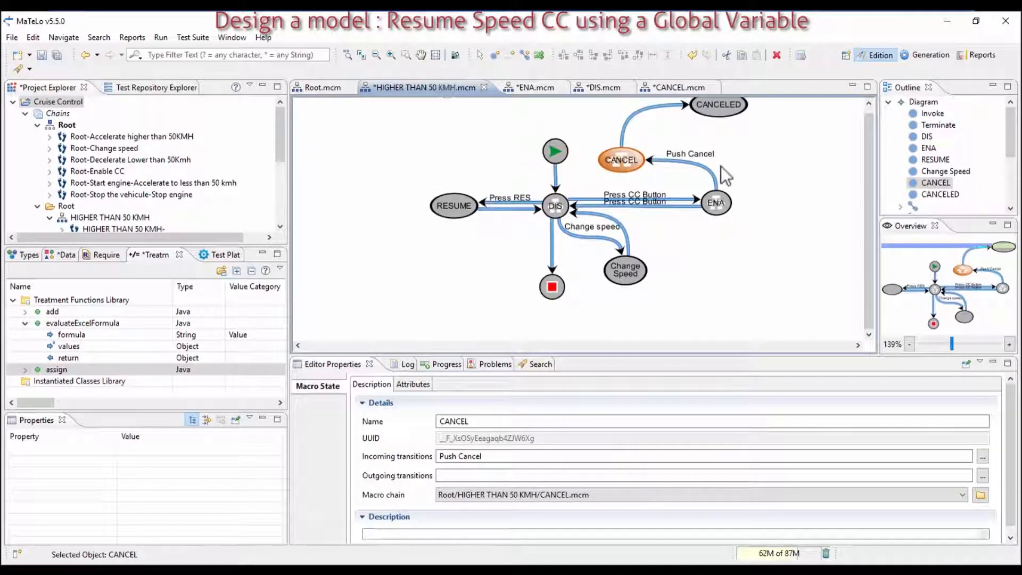
pyautogui.scroll(1, 721, 167)
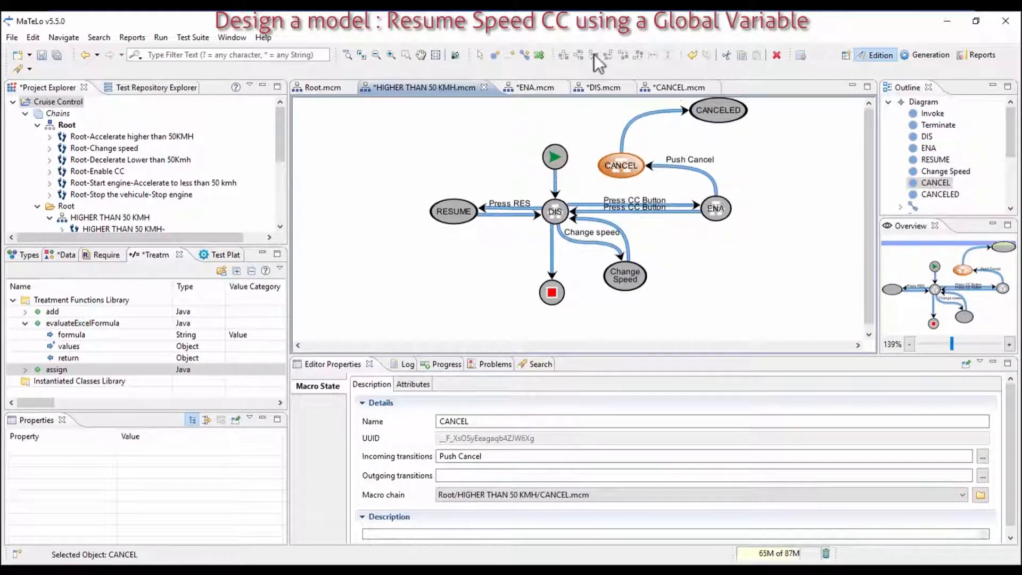
pyautogui.click(540, 55)
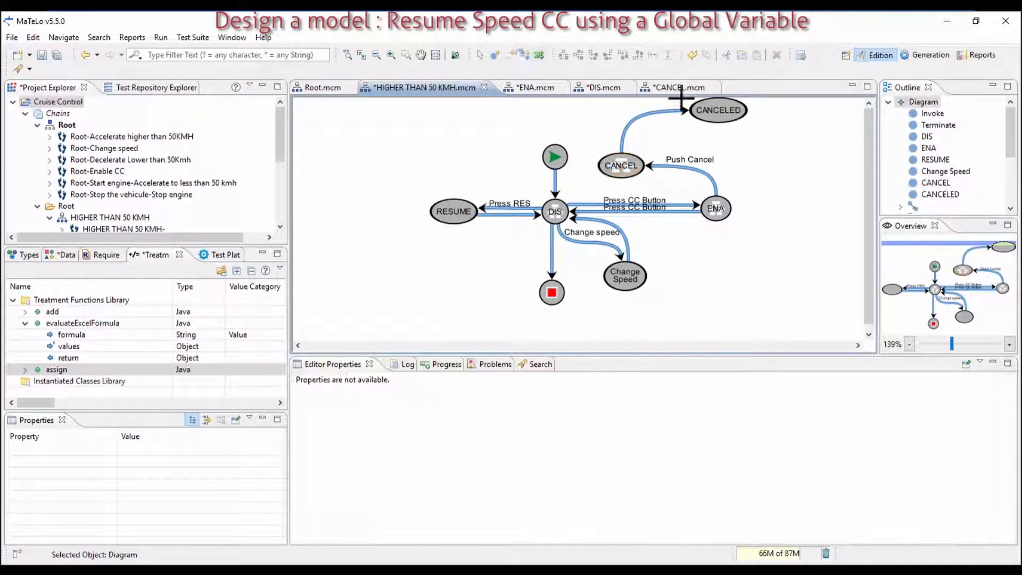
pyautogui.click(725, 111)
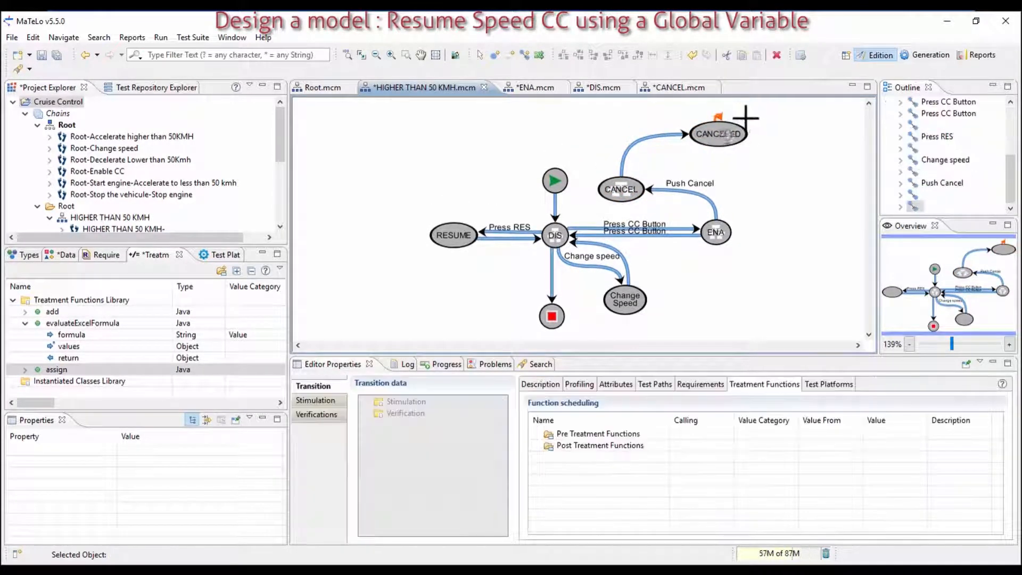
pyautogui.click(526, 384)
pyautogui.click(676, 436)
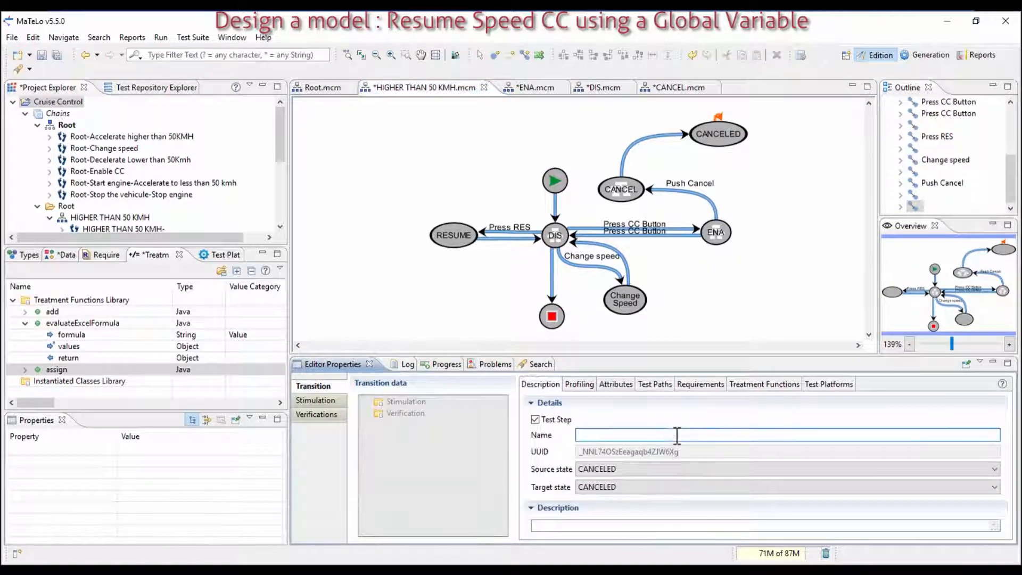
pyautogui.write('Change speded')
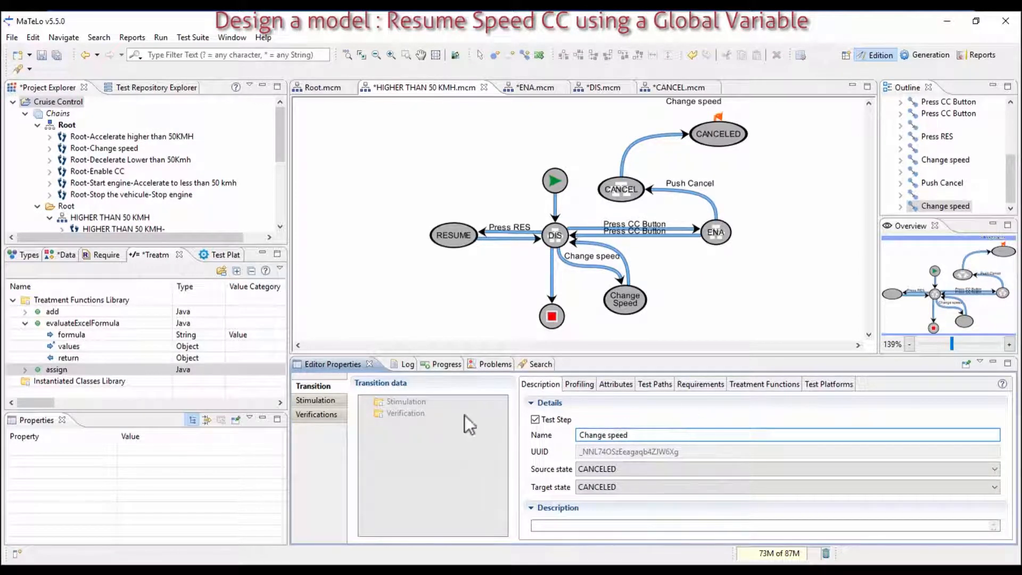
# - Add the Speed input to the stimulation data of CANCELED's Change speed loop and display its valuation
pyautogui.click(404, 402)
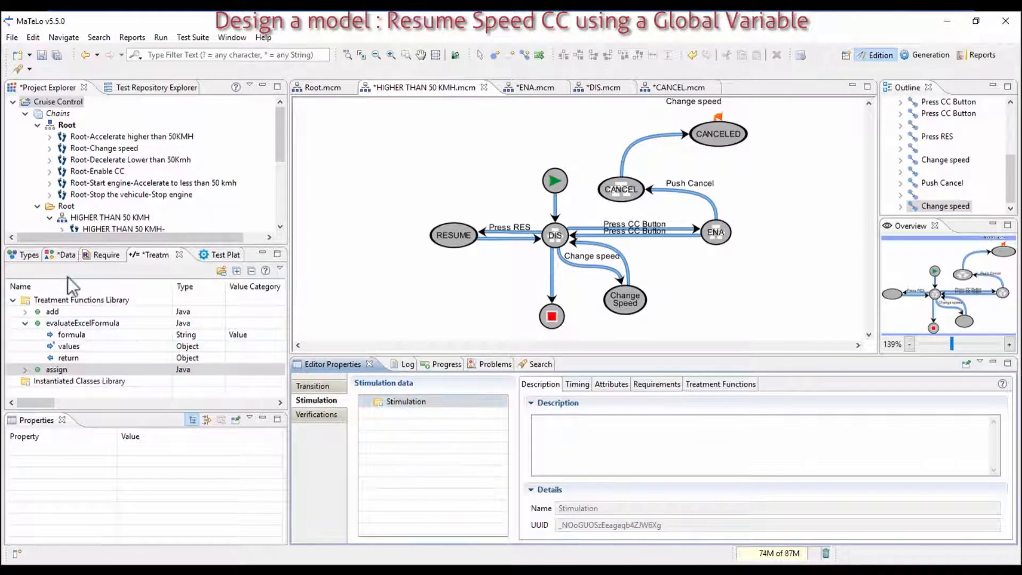
pyautogui.click(62, 254)
pyautogui.moveTo(53, 345); pyautogui.dragTo(399, 410)
pyautogui.click(592, 383)
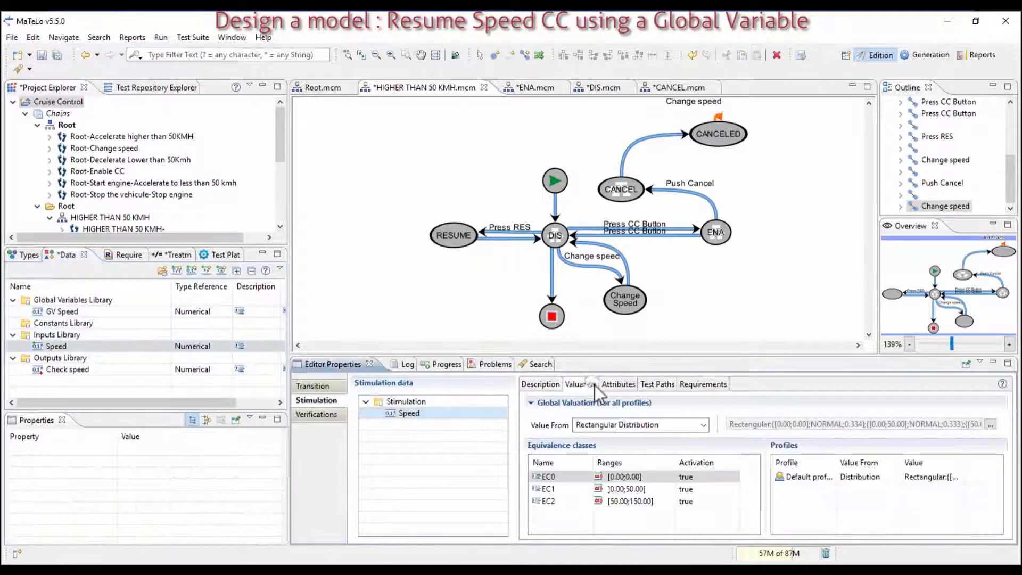
pyautogui.click(684, 477)
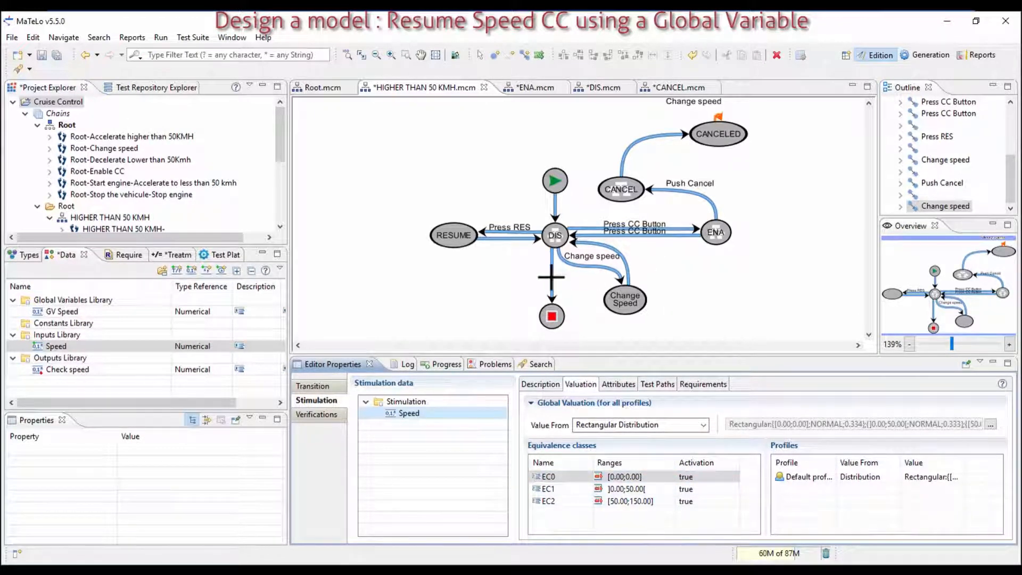
# - Add the Check speed output as verification of the Change speed loop, equal to External Input Speed, with the second comparison left blank
pyautogui.click(318, 414)
pyautogui.moveTo(68, 369); pyautogui.dragTo(399, 411)
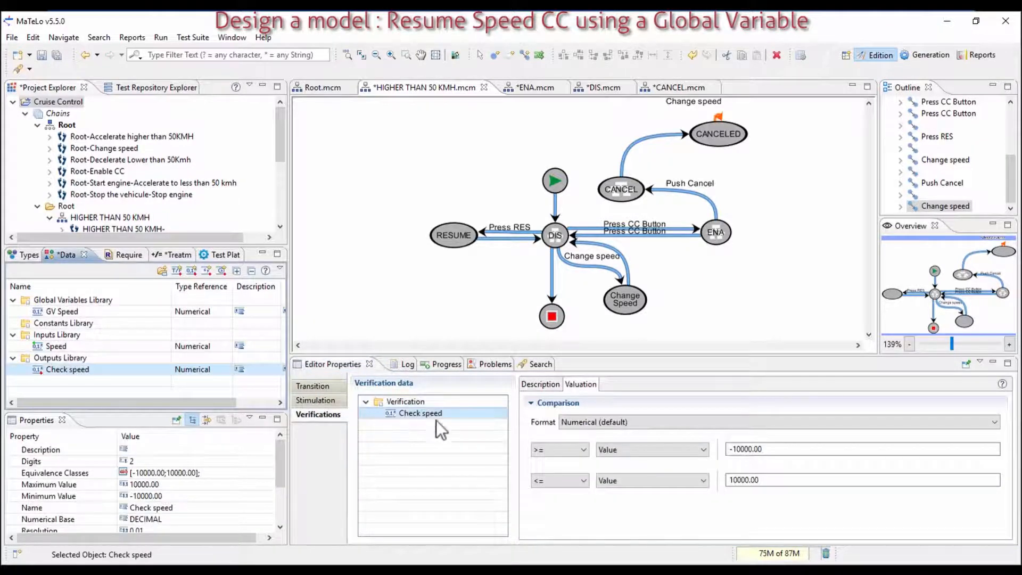
pyautogui.click(553, 452)
pyautogui.click(554, 465)
pyautogui.click(653, 451)
pyautogui.click(641, 462)
pyautogui.click(564, 481)
pyautogui.click(562, 493)
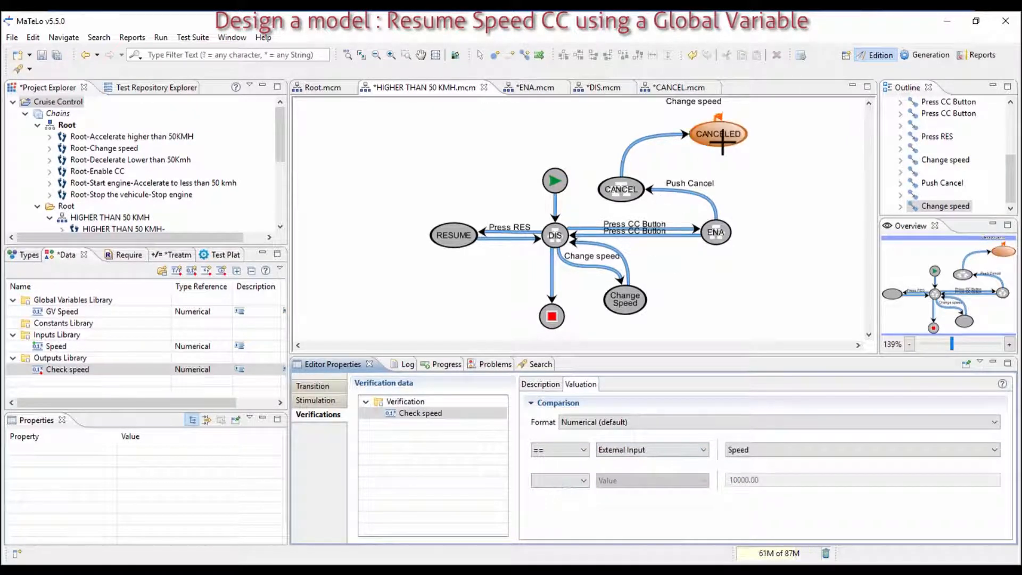
# - Add a state named RESUMED between the CANCELED and ENA states
pyautogui.click(495, 55)
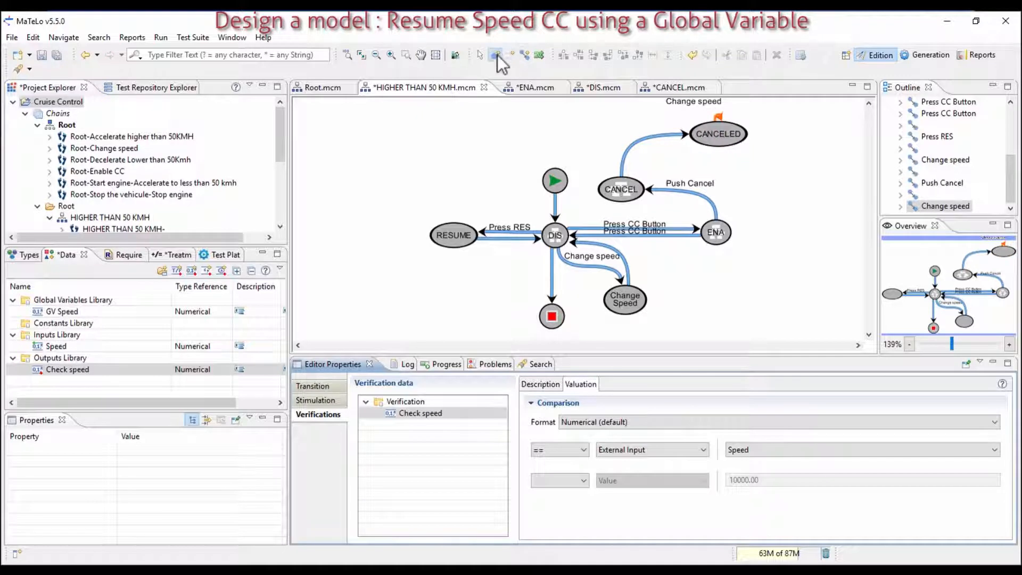
pyautogui.click(708, 172)
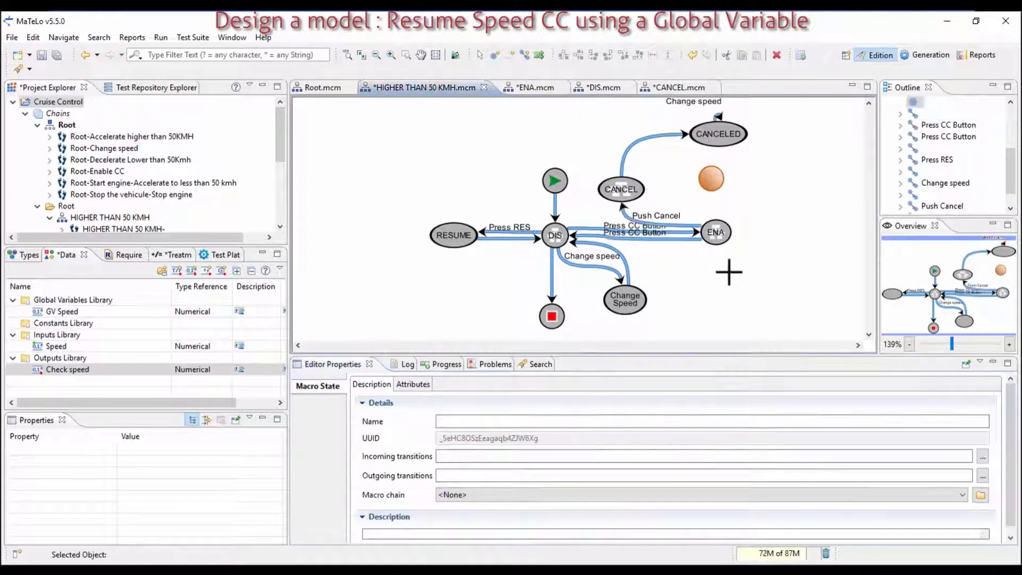
pyautogui.click(621, 421)
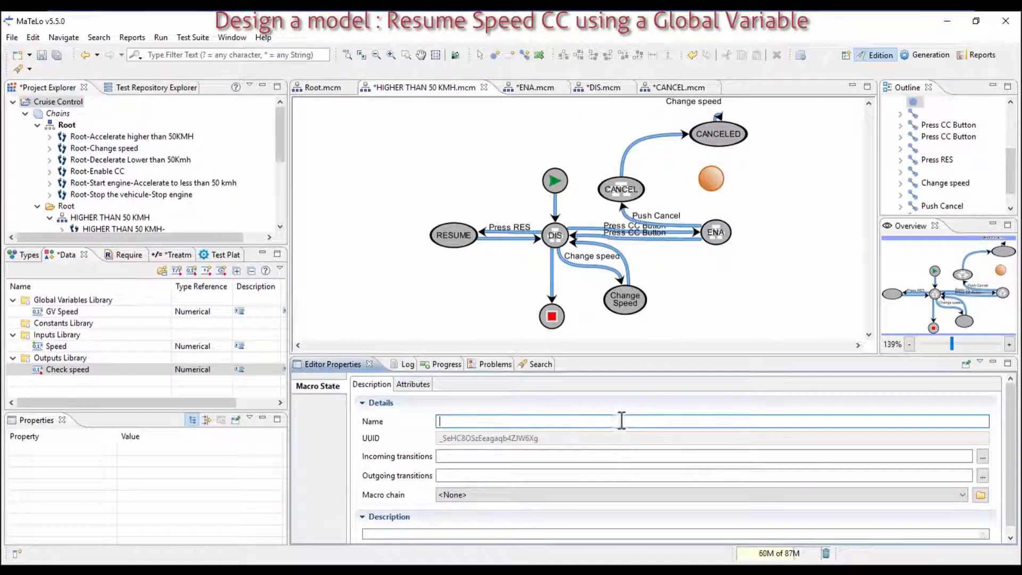
pyautogui.write('RESUMED')
pyautogui.press('Return')
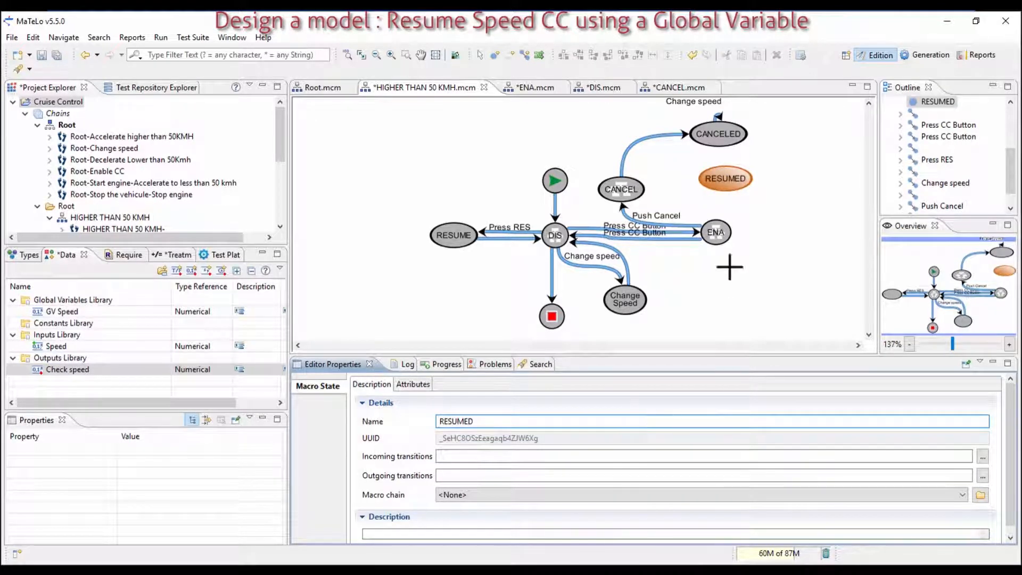
# - Link CANCELED to RESUMED with a transition and align the RESUMED state beneath CANCELED
pyautogui.click(525, 55)
pyautogui.click(713, 128)
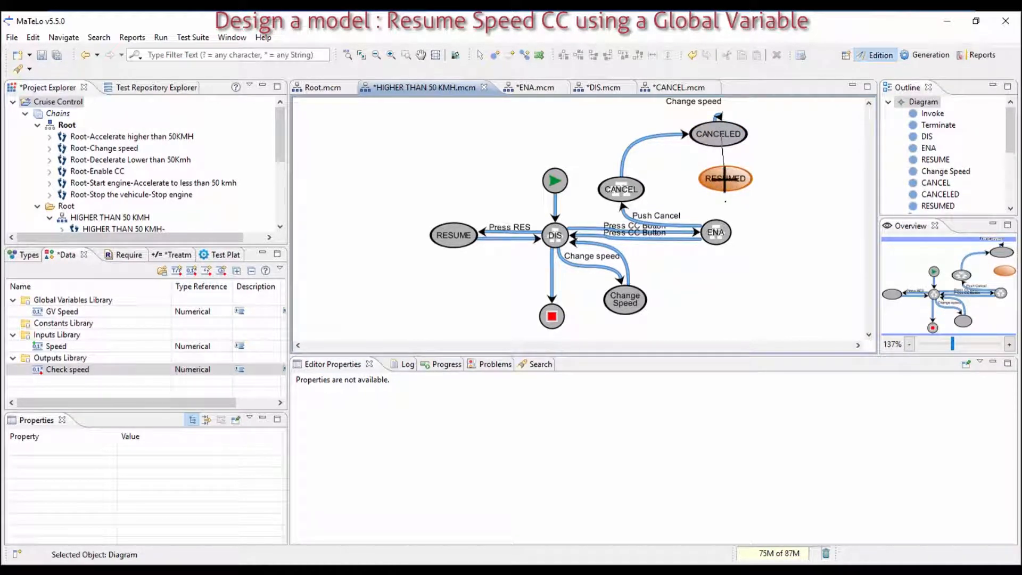
pyautogui.click(725, 179)
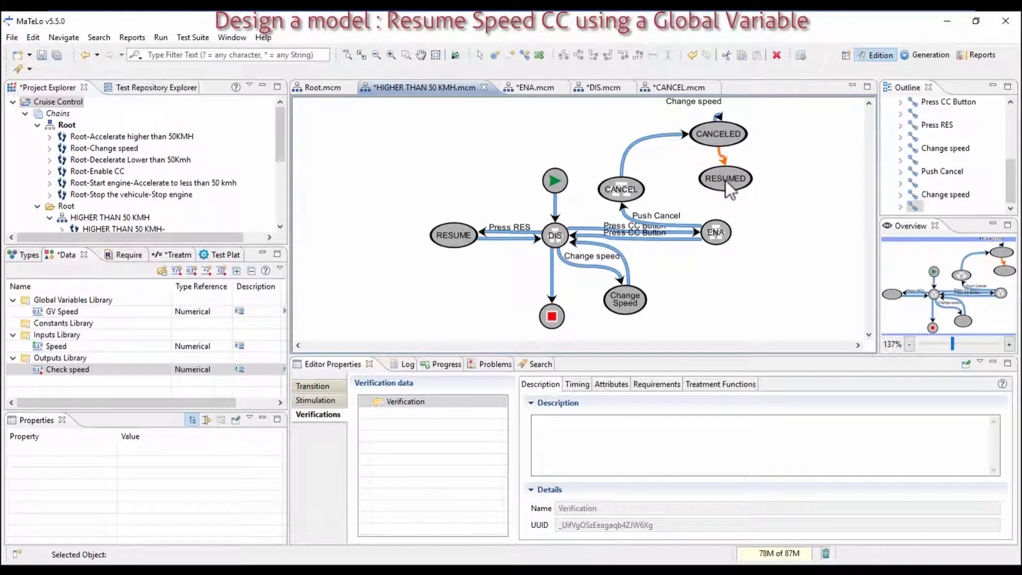
pyautogui.click(768, 180)
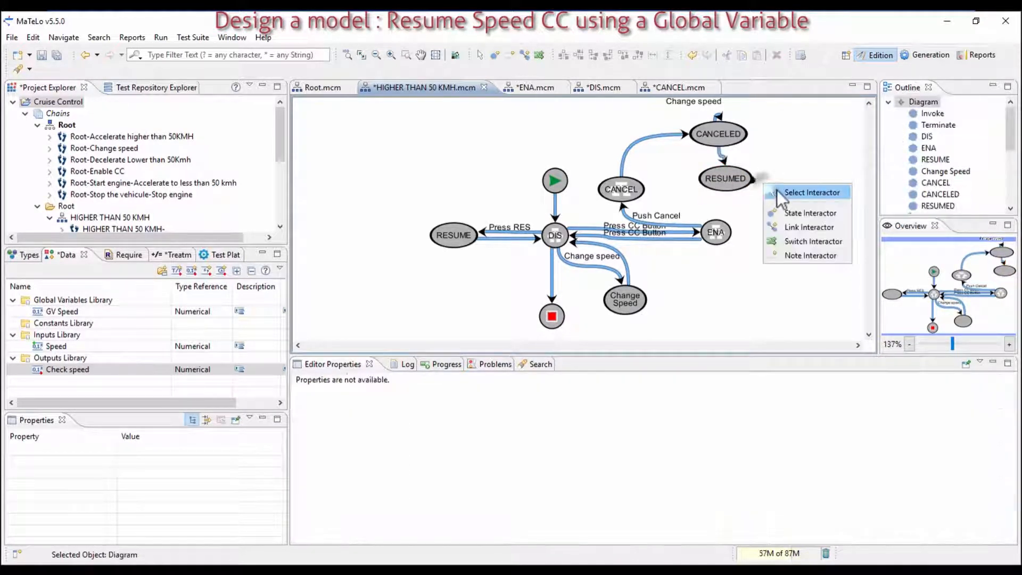
pyautogui.click(727, 177)
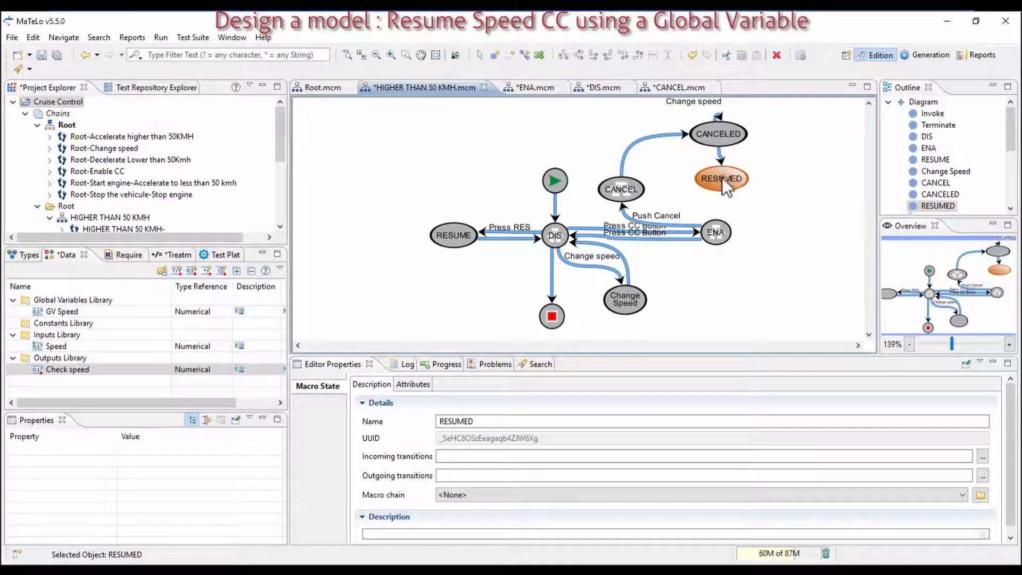
# - Name the transition from CANCELED to RESUMED "Press RES"
pyautogui.click(719, 152)
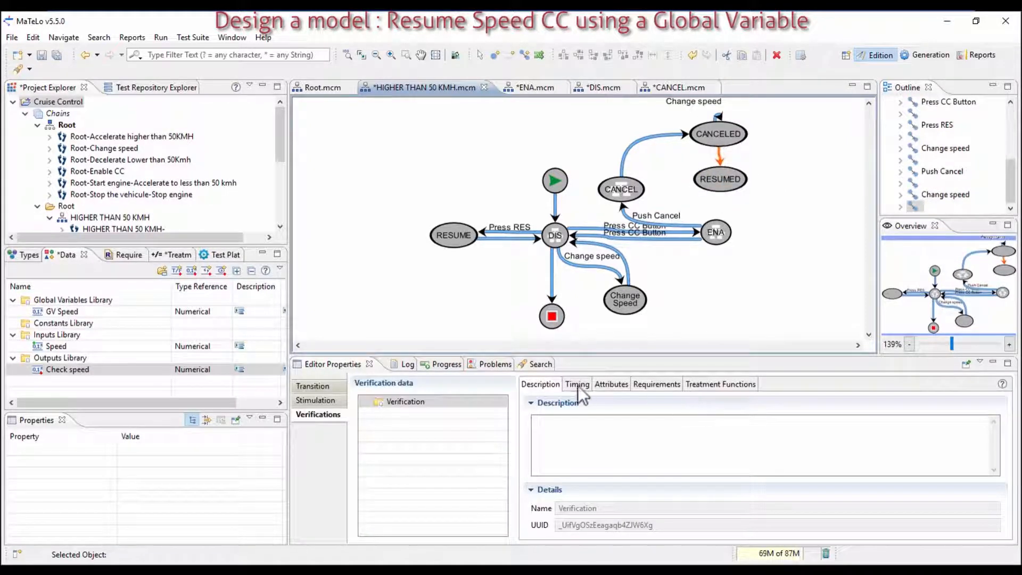
pyautogui.click(317, 386)
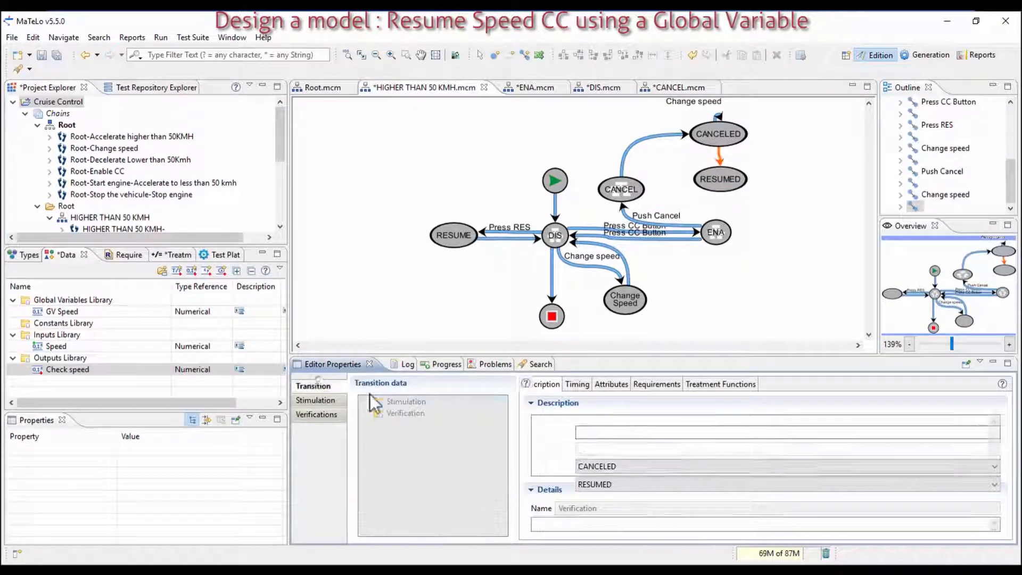
pyautogui.click(636, 436)
pyautogui.press('BackSpace')
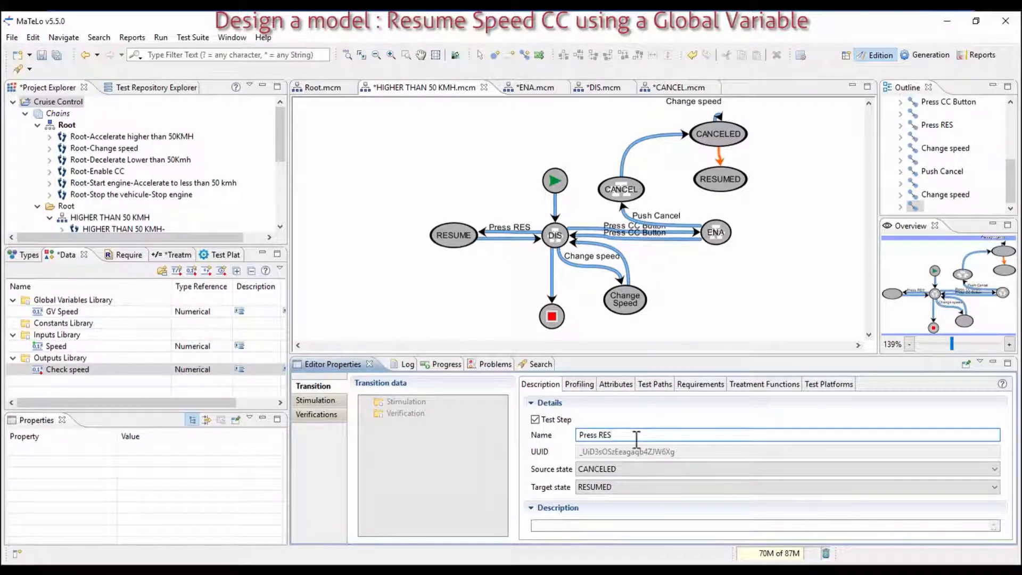
pyautogui.press('Return')
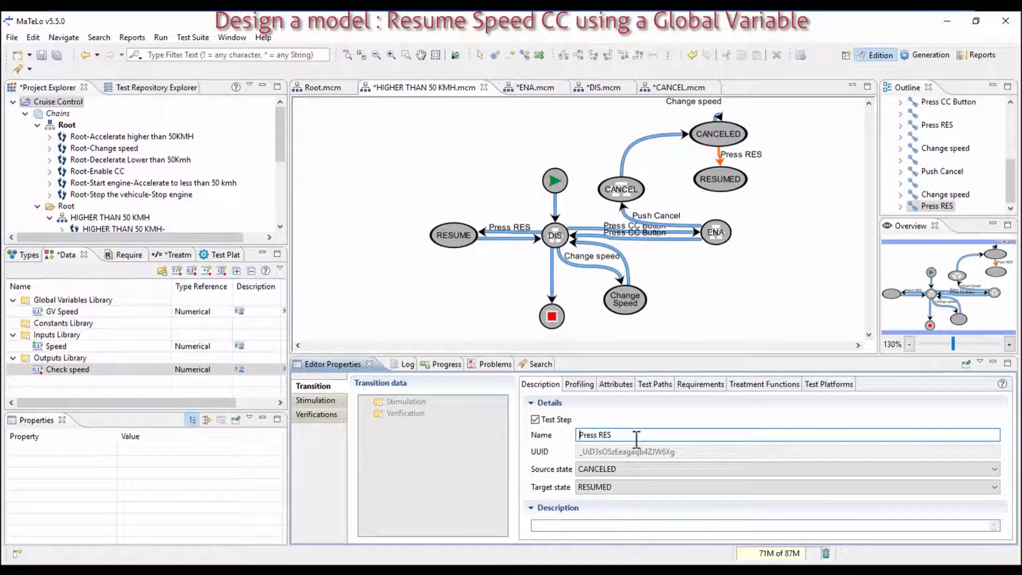
# - Link RESUMED to ENA with a transition named "Check Speed"
pyautogui.click(525, 56)
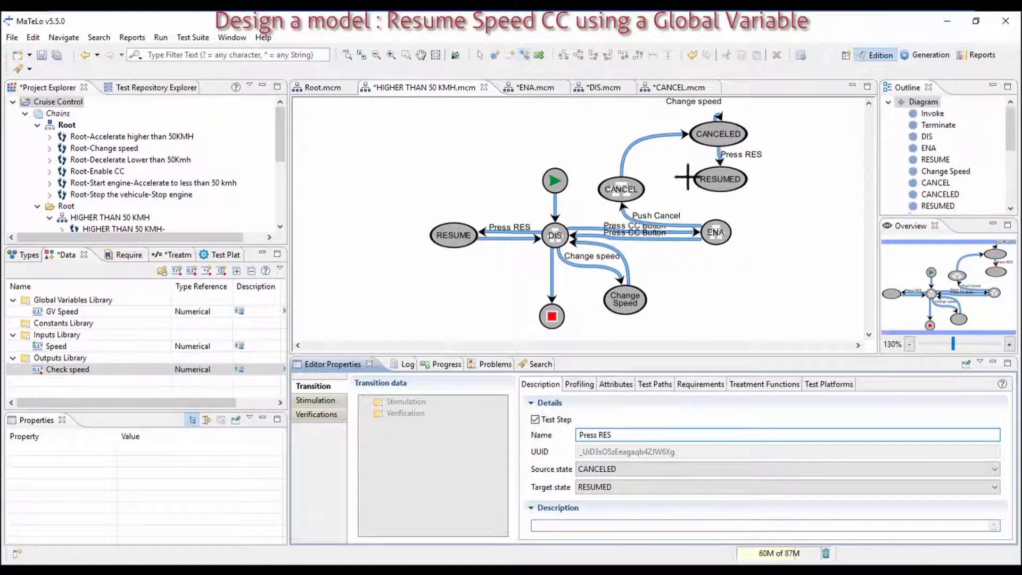
pyautogui.click(711, 180)
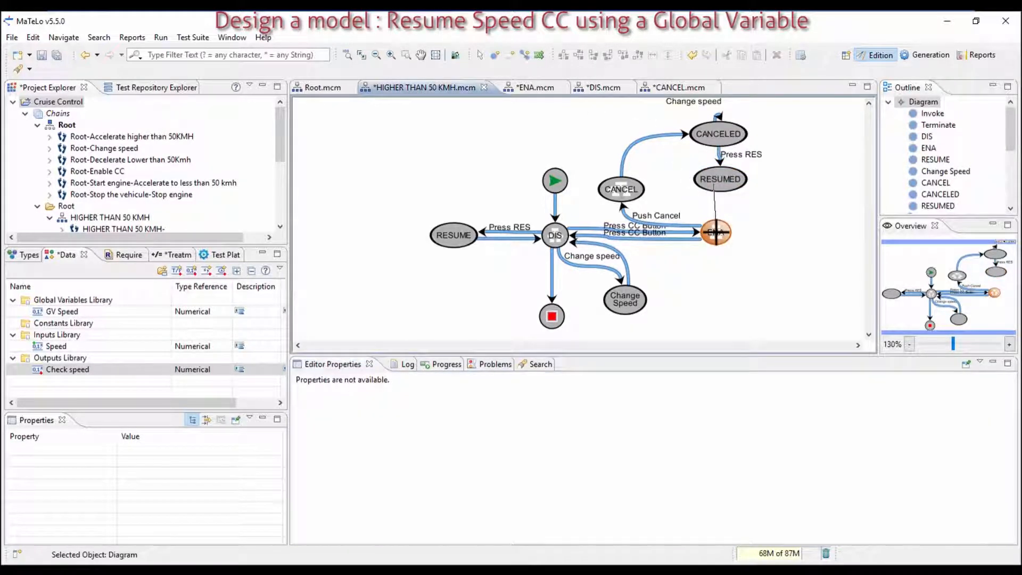
pyautogui.click(716, 232)
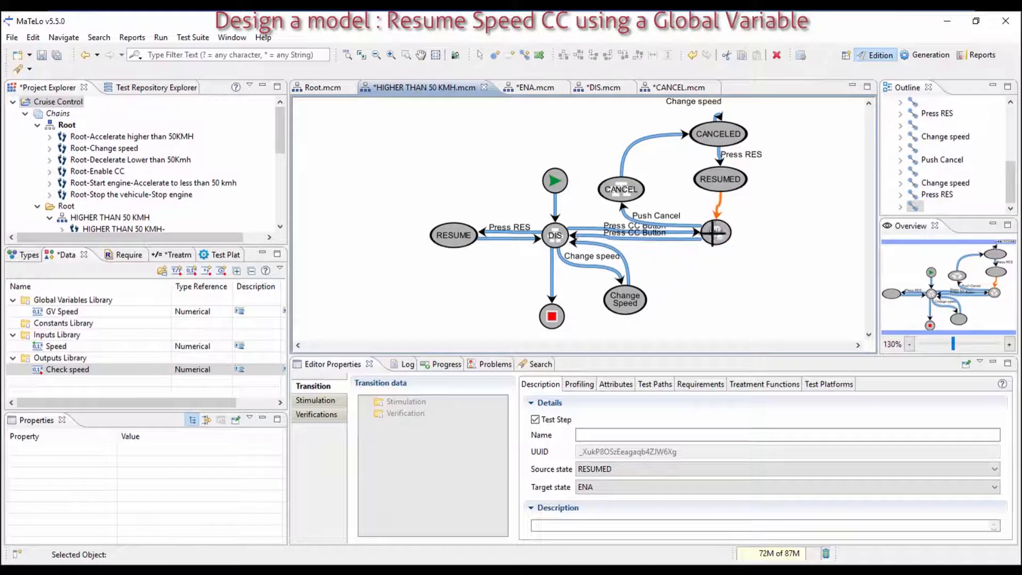
pyautogui.rightClick(689, 325)
pyautogui.click(719, 338)
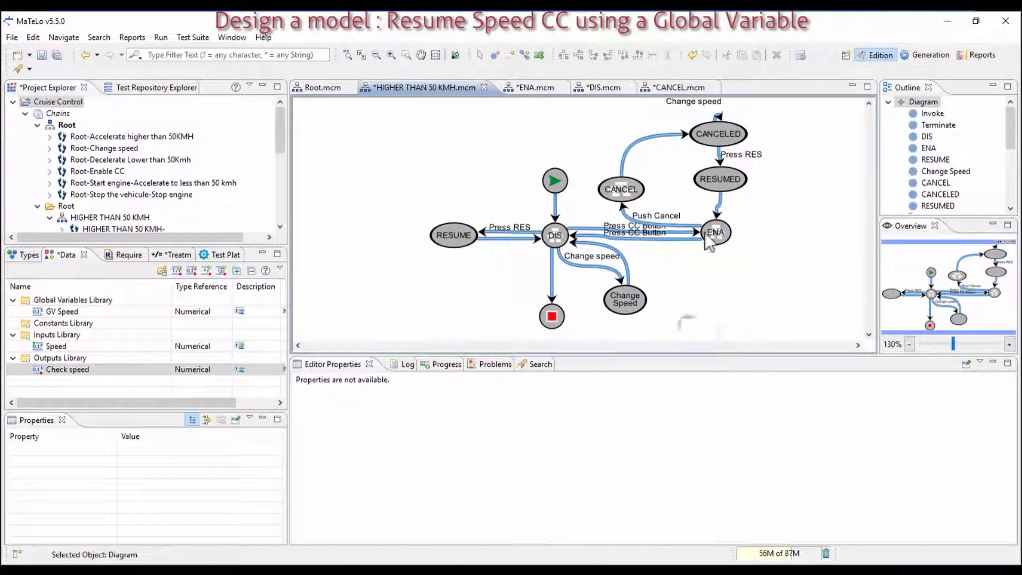
pyautogui.click(718, 209)
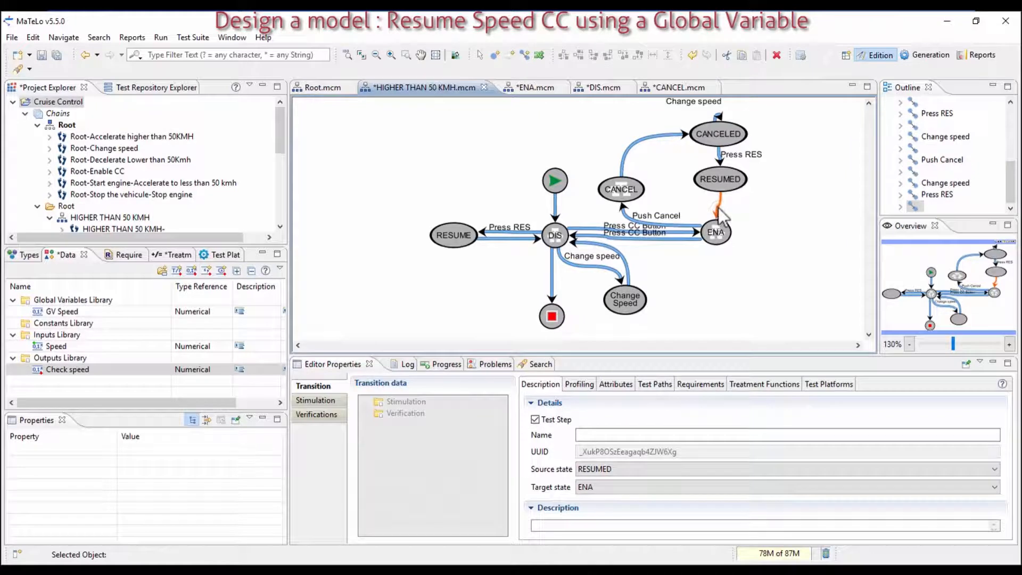
pyautogui.click(614, 435)
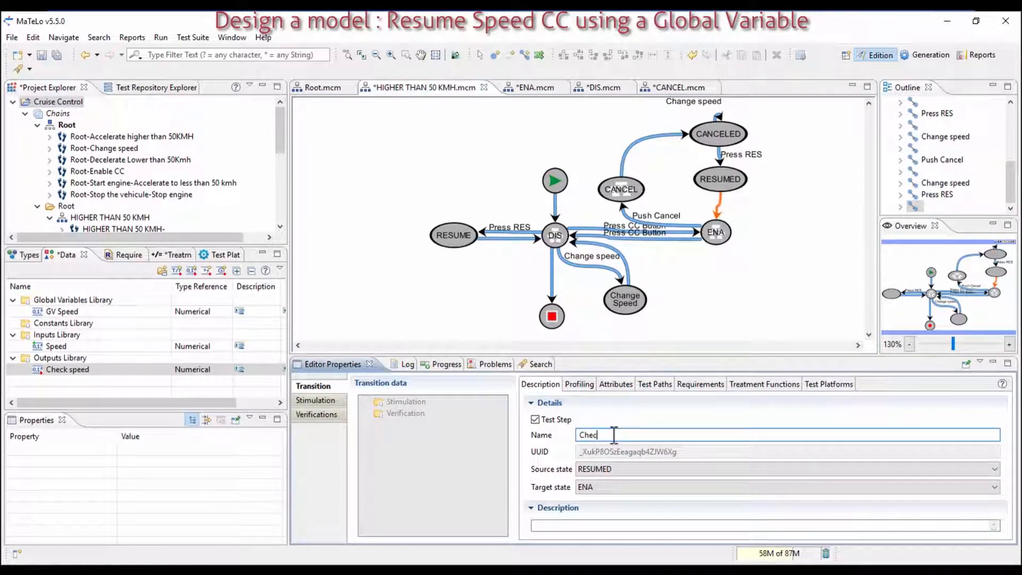
pyautogui.write('Check Speed')
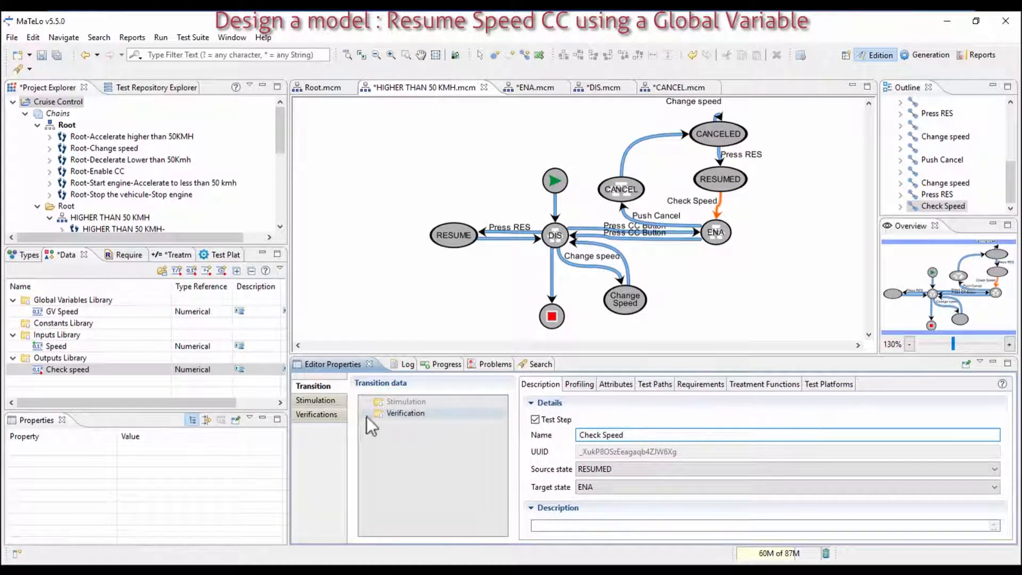
# - Add the Check speed output to the verification data of the transition from RESUMED to ENA
pyautogui.doubleClick(393, 414)
pyautogui.click(52, 370)
pyautogui.moveTo(52, 373); pyautogui.dragTo(426, 407)
# - Set the Check speed verification to equal the Global Variable GV Speed, leaving the second comparison blank
pyautogui.click(573, 451)
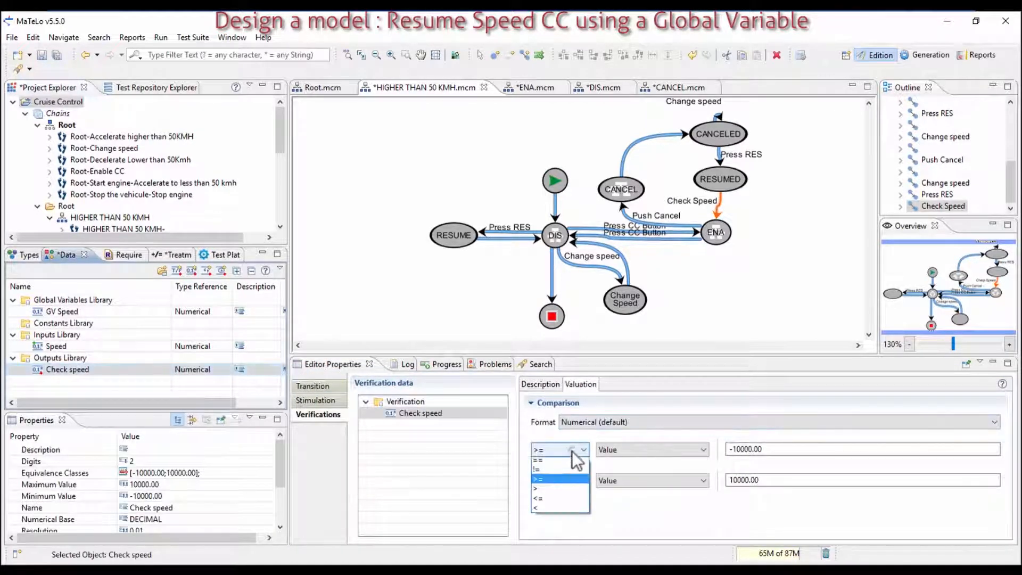
pyautogui.click(548, 469)
pyautogui.click(622, 449)
pyautogui.click(628, 482)
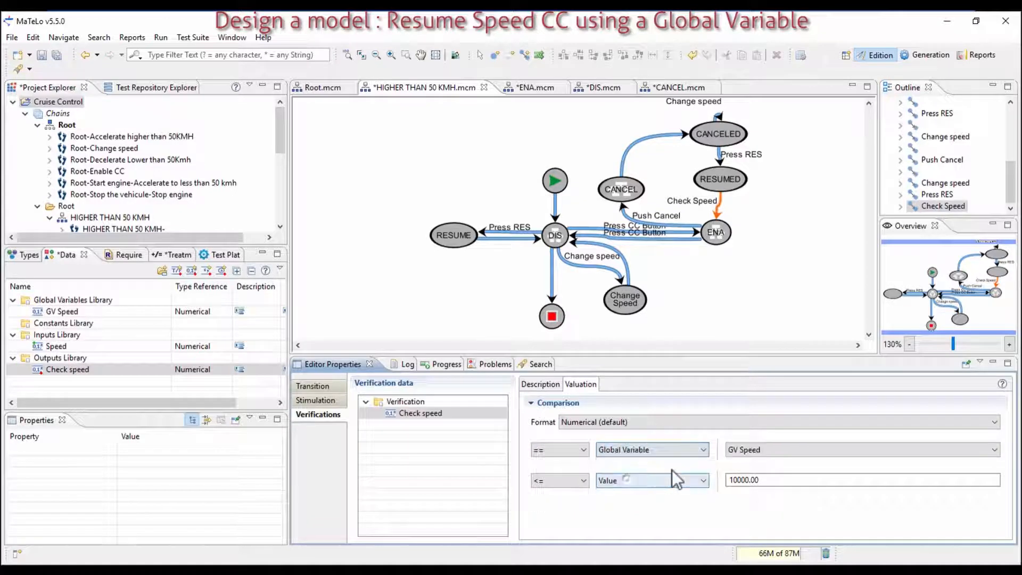
pyautogui.click(577, 482)
pyautogui.click(575, 486)
pyautogui.click(573, 490)
pyautogui.click(567, 496)
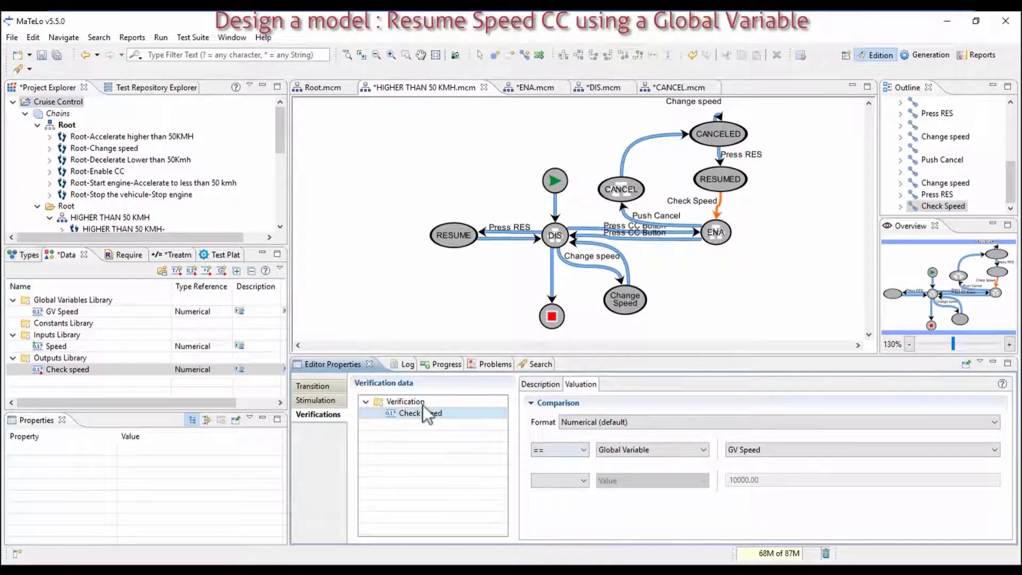
pyautogui.click(407, 401)
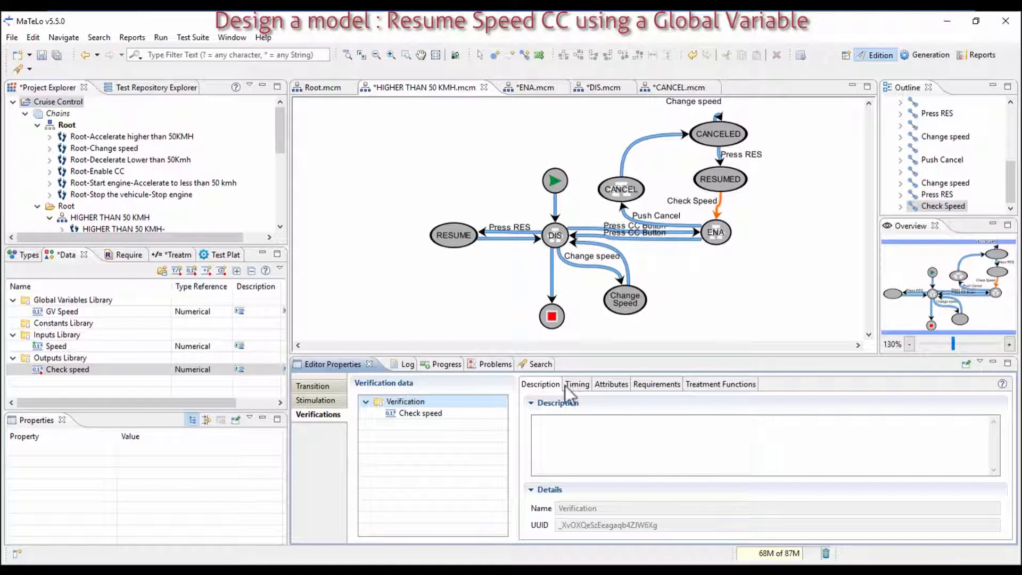
# - Give the verification of the RESUMED to ENA transition a fixed delay before of 30 s
pyautogui.click(569, 384)
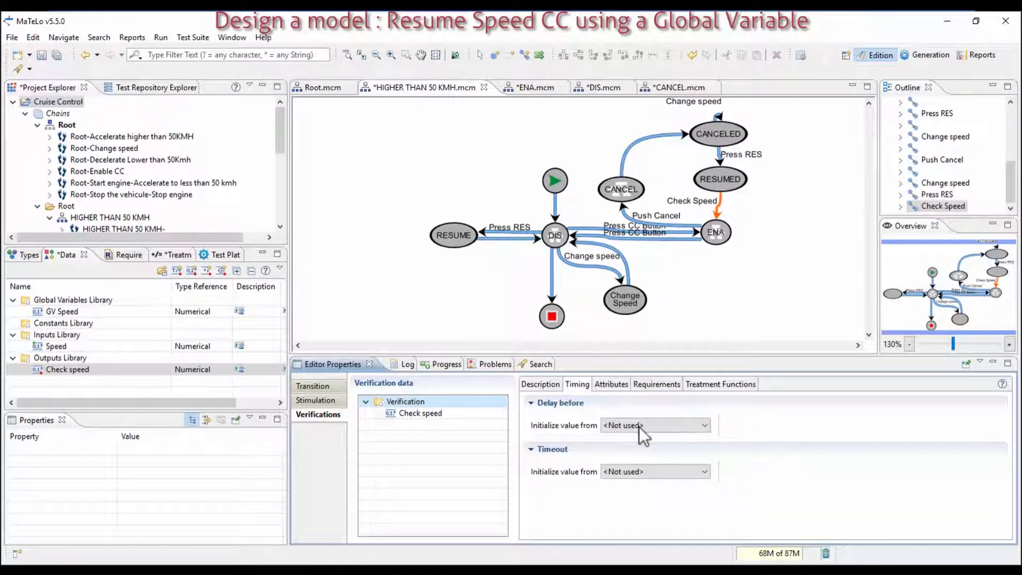
pyautogui.click(654, 425)
pyautogui.click(637, 448)
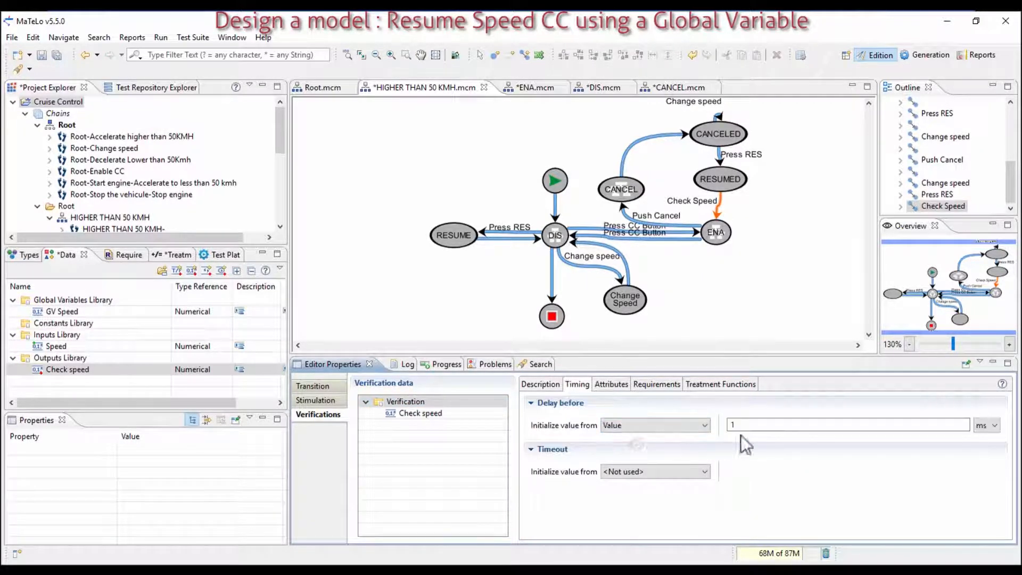
pyautogui.doubleClick(959, 424)
pyautogui.write('30')
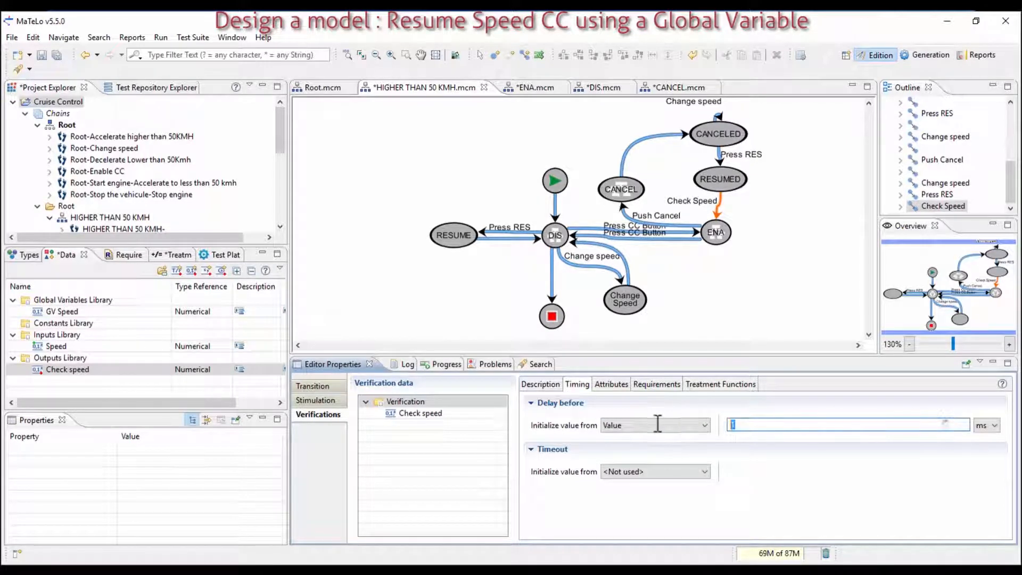
pyautogui.click(985, 425)
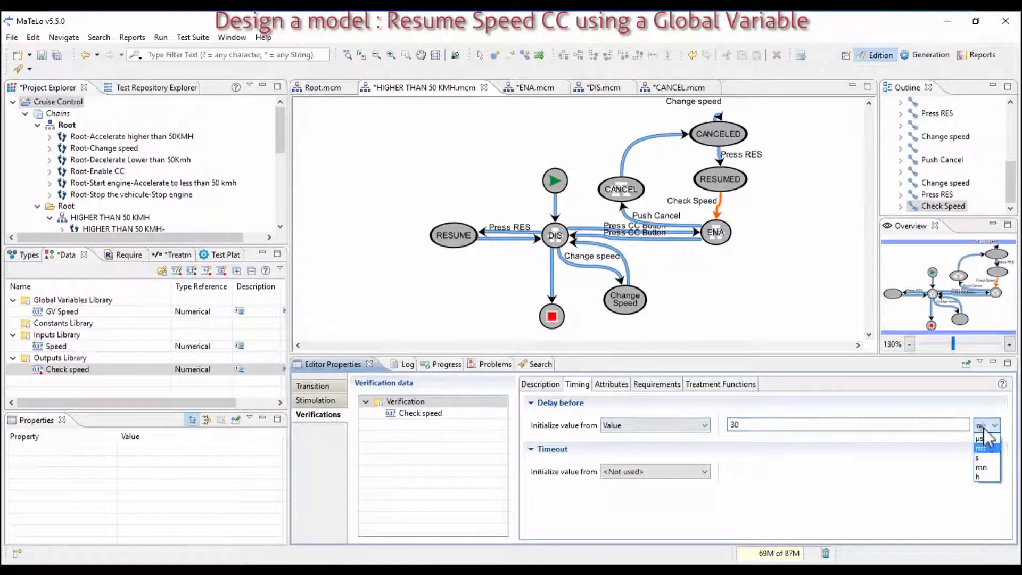
pyautogui.click(986, 456)
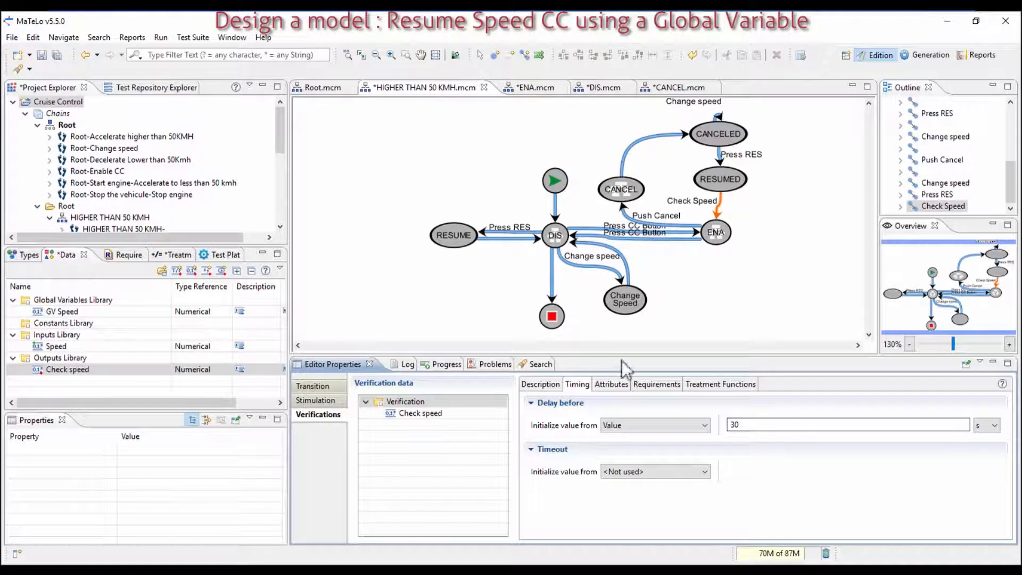
# - Align the CANCELED, RESUMED and ENA states vertically on one axis
pyautogui.moveTo(787, 270); pyautogui.dragTo(676, 108)
pyautogui.click(564, 56)
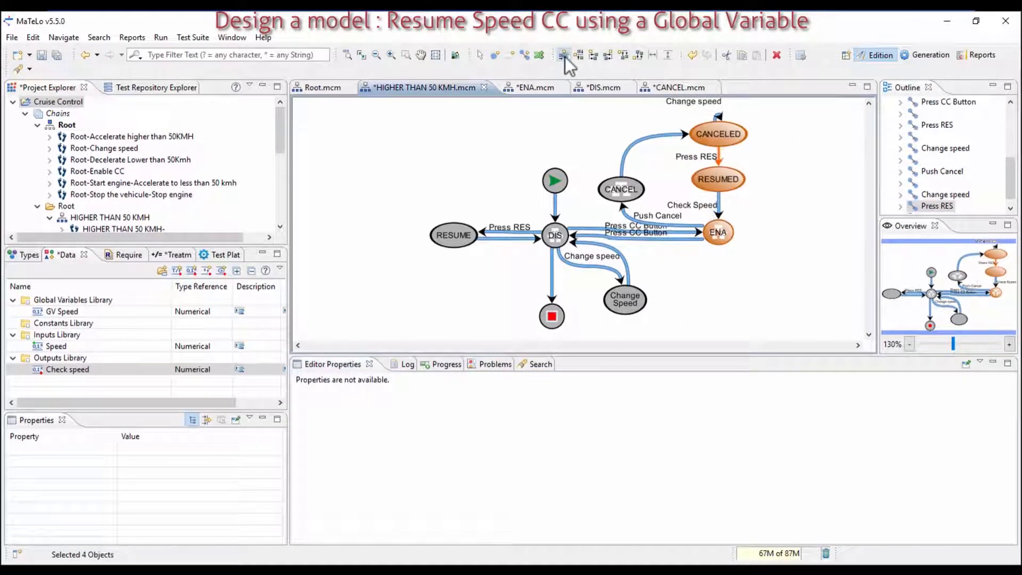
pyautogui.click(821, 194)
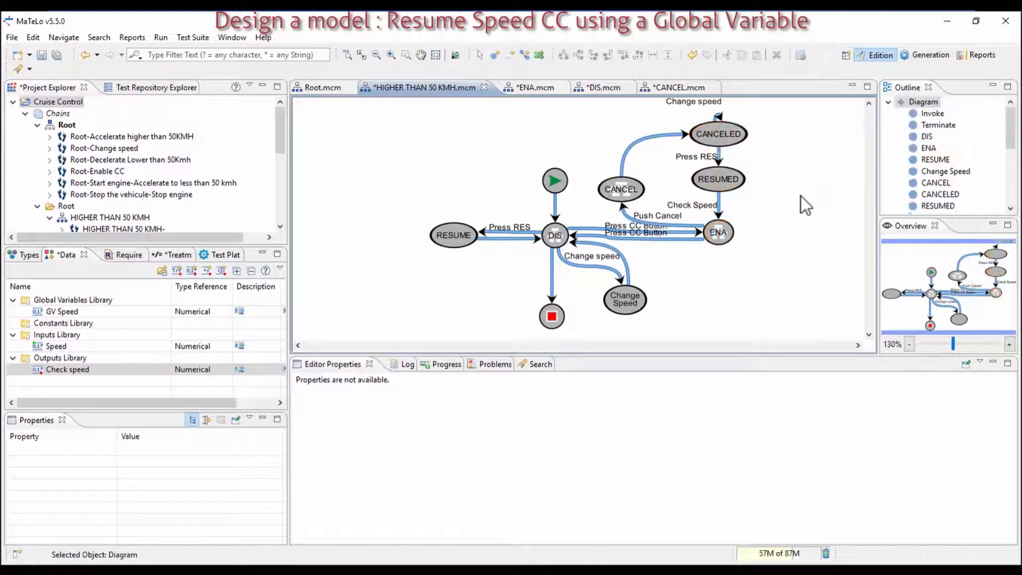
# - Add a state named "CLUTCH" to the right of RESUMED in the HIGHER THAN 50 KMH chain
pyautogui.click(496, 54)
pyautogui.click(594, 420)
pyautogui.write('CLUTCH')
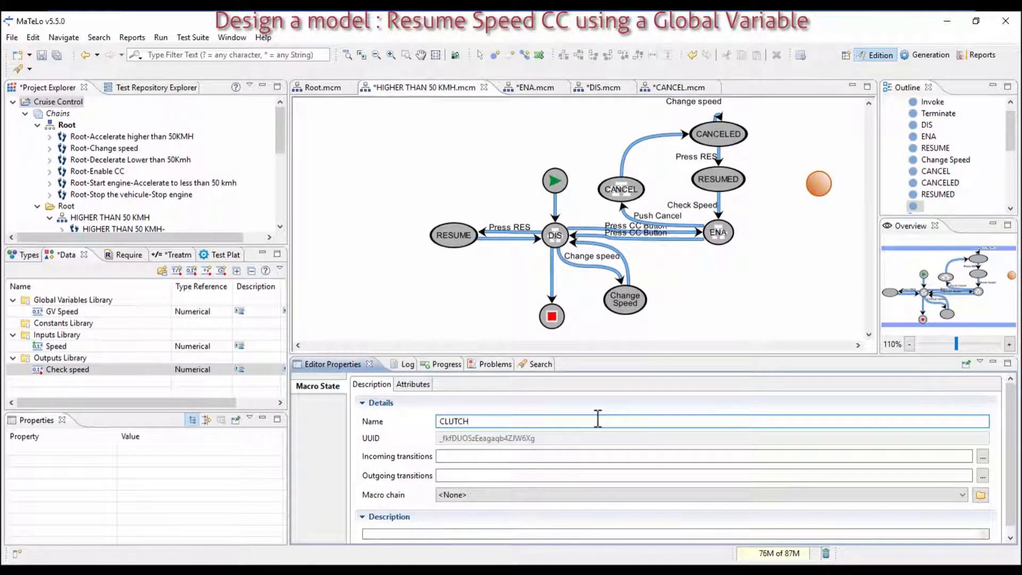
pyautogui.press('Return')
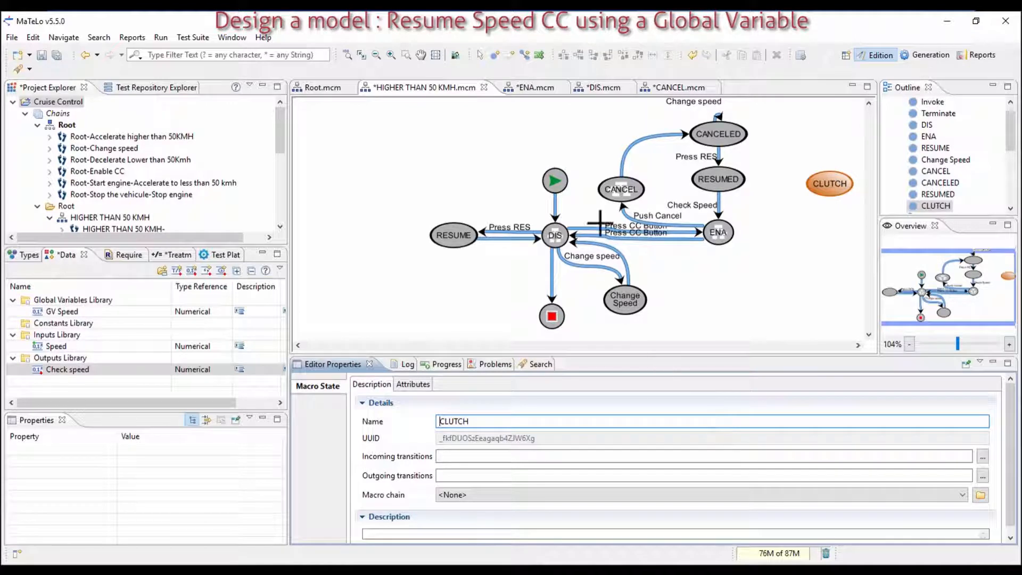
# - Link ENA to CLUTCH with a transition named "Press CLUTCH"
pyautogui.click(538, 55)
pyautogui.moveTo(718, 232); pyautogui.dragTo(828, 184)
pyautogui.click(334, 387)
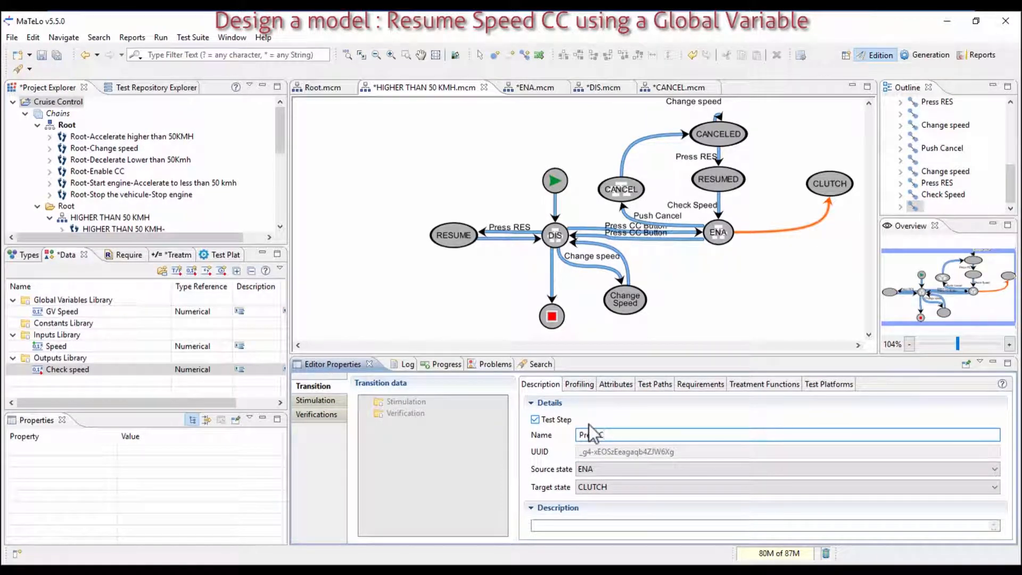
pyautogui.write('H')
pyautogui.press('Return')
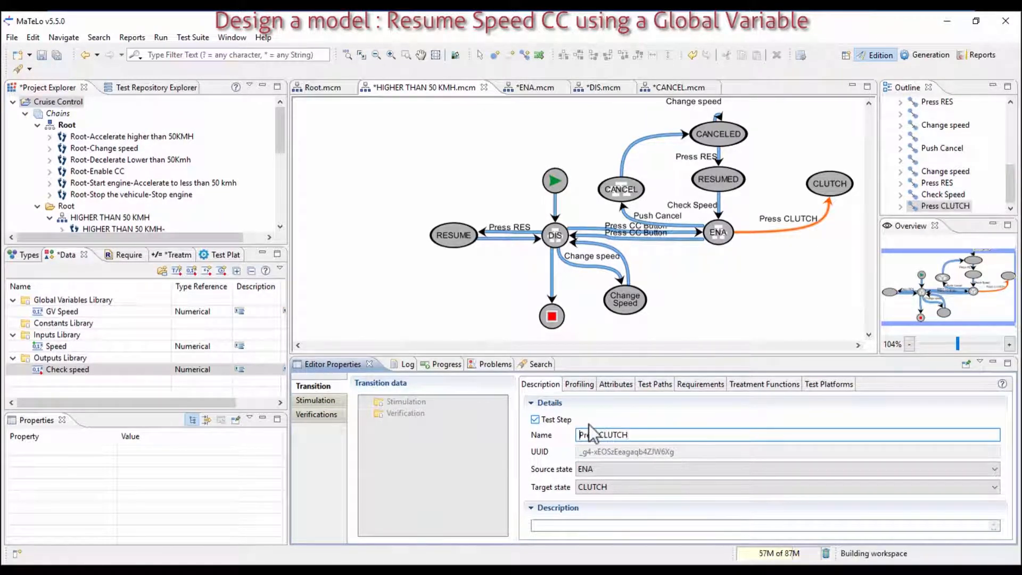
# - Link CLUTCH to CANCELED with an unnamed transition and clear its Test Step option
pyautogui.click(831, 181)
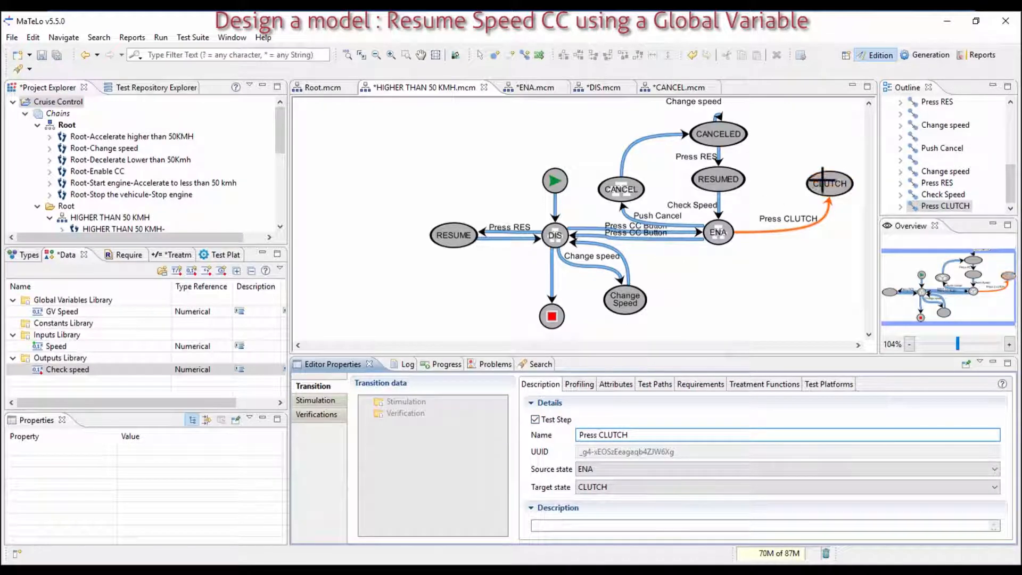
pyautogui.click(736, 134)
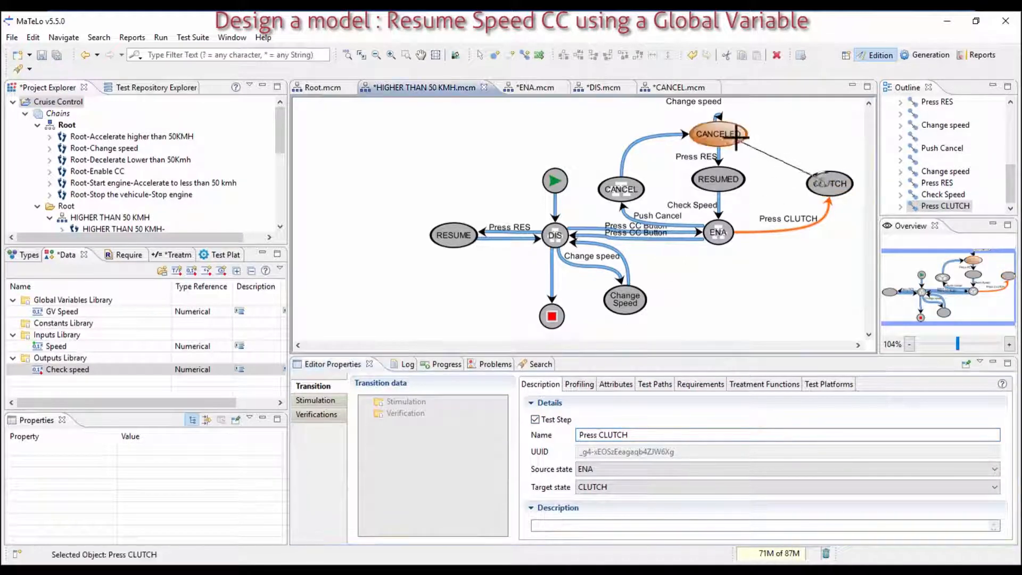
pyautogui.click(535, 419)
pyautogui.rightClick(747, 297)
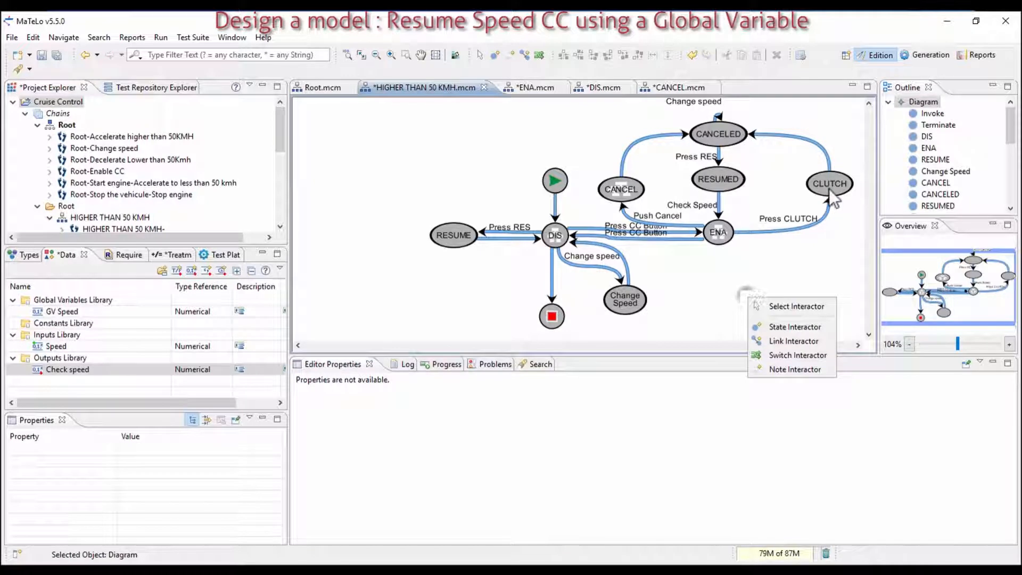
# - Assign Root/HIGHER THAN 50 KMH/CANCEL.mcm as the macro chain of CLUTCH, and open that chain to check it
pyautogui.click(829, 186)
pyautogui.click(830, 186)
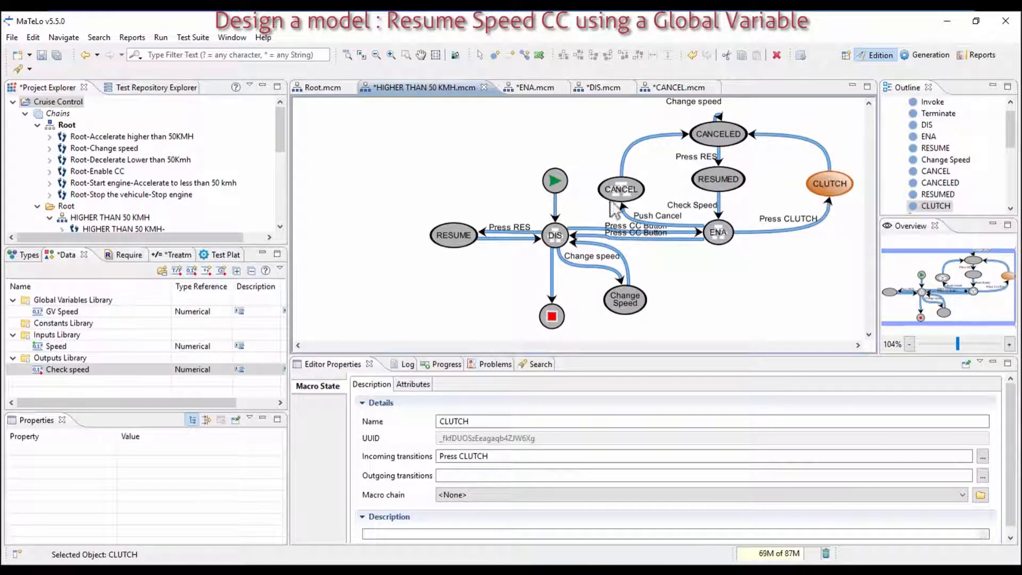
pyautogui.click(499, 494)
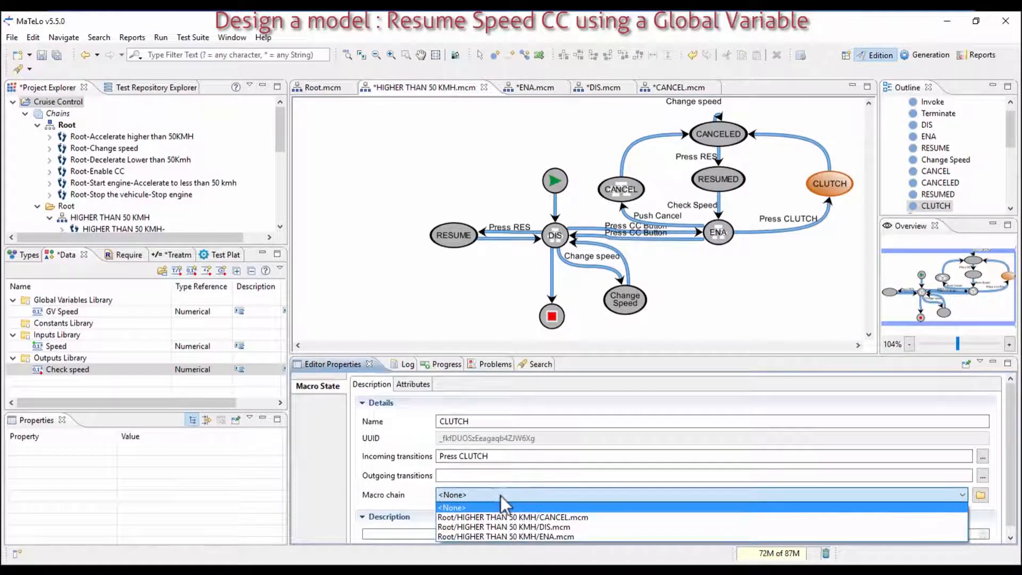
pyautogui.click(507, 517)
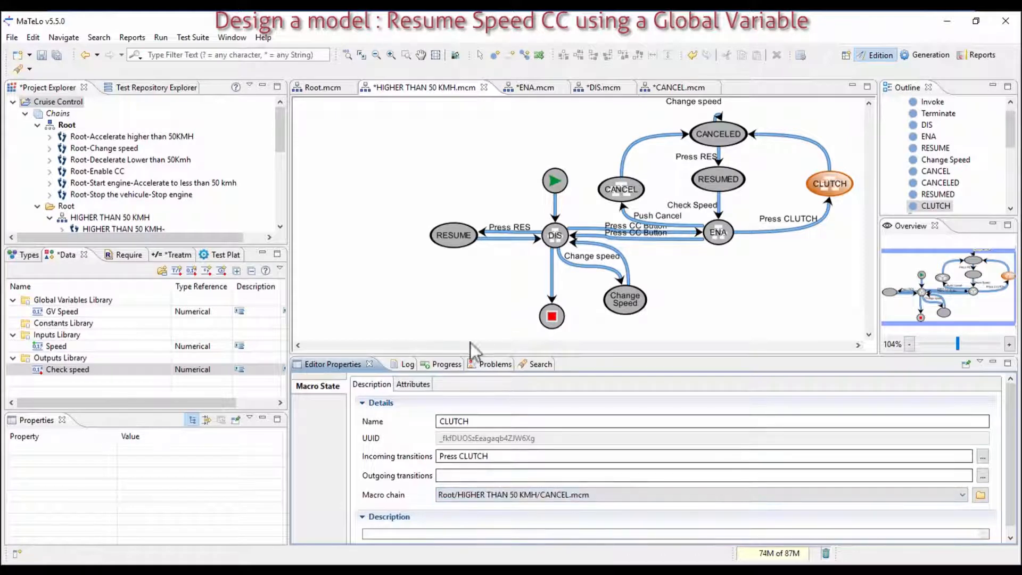
pyautogui.doubleClick(827, 186)
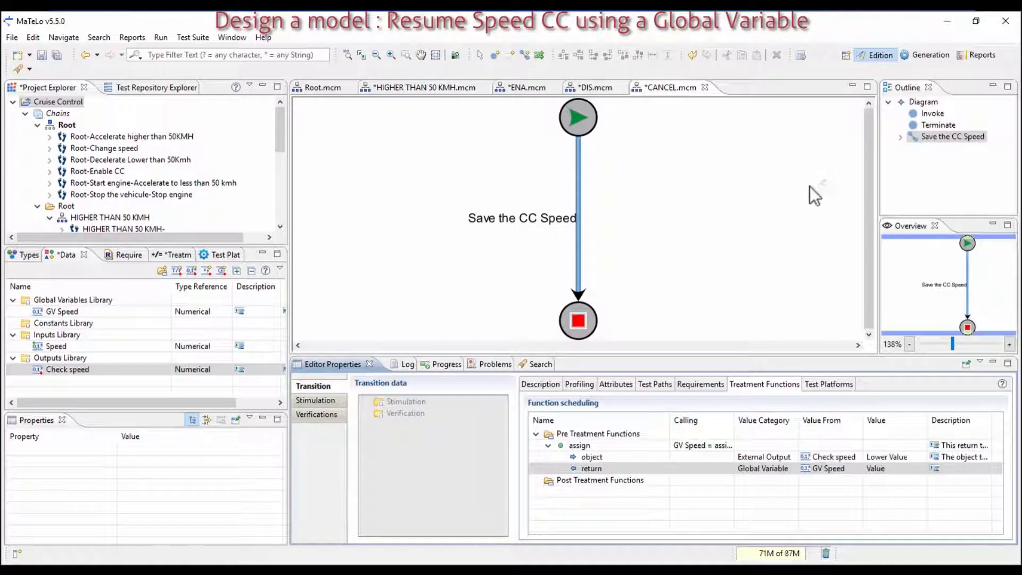
pyautogui.click(430, 85)
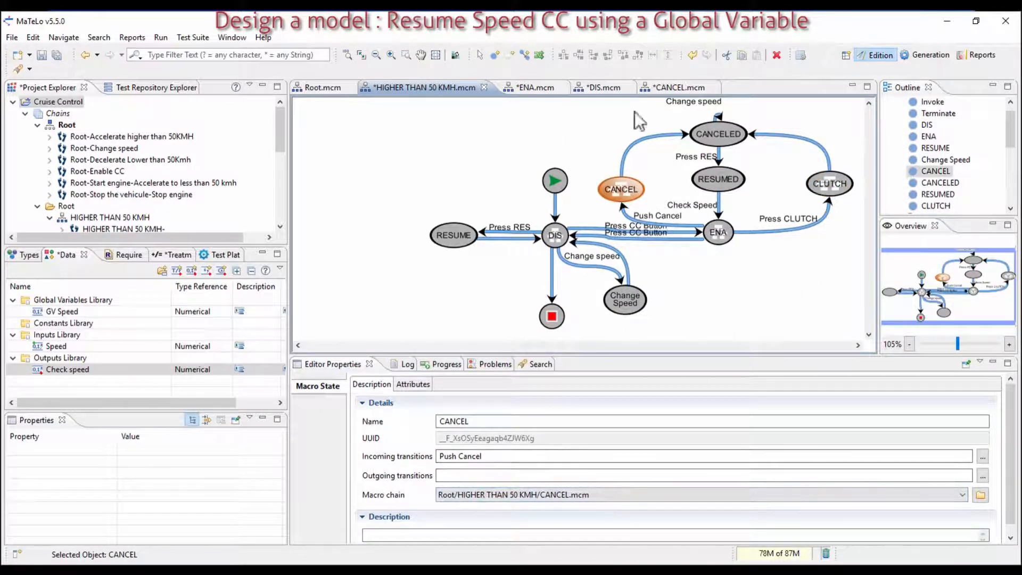
# - Add a state named "BREAK" to the right of CLUTCH, level with it
pyautogui.click(494, 55)
pyautogui.click(857, 232)
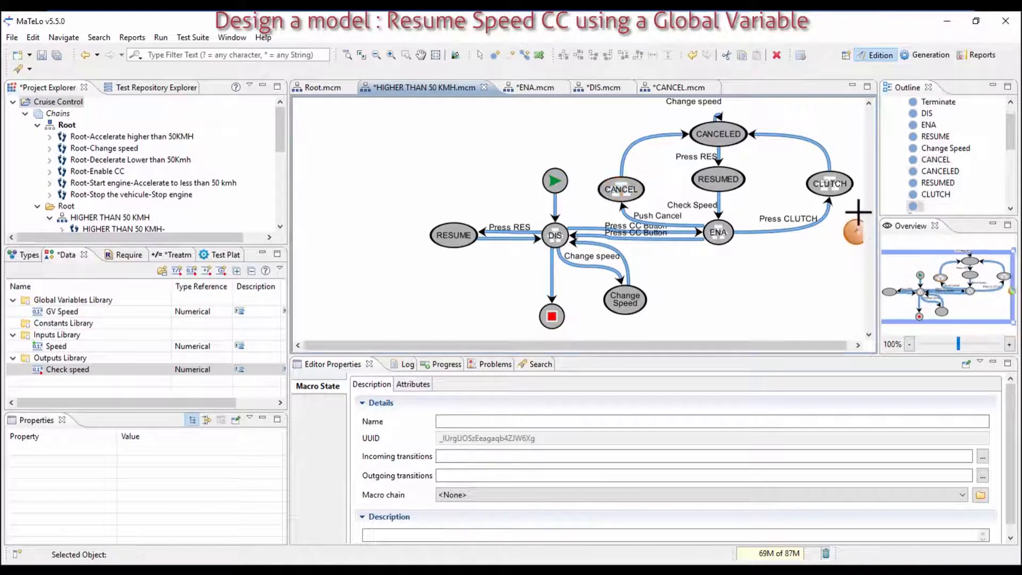
pyautogui.rightClick(824, 265)
pyautogui.click(844, 276)
pyautogui.moveTo(847, 239); pyautogui.dragTo(758, 183)
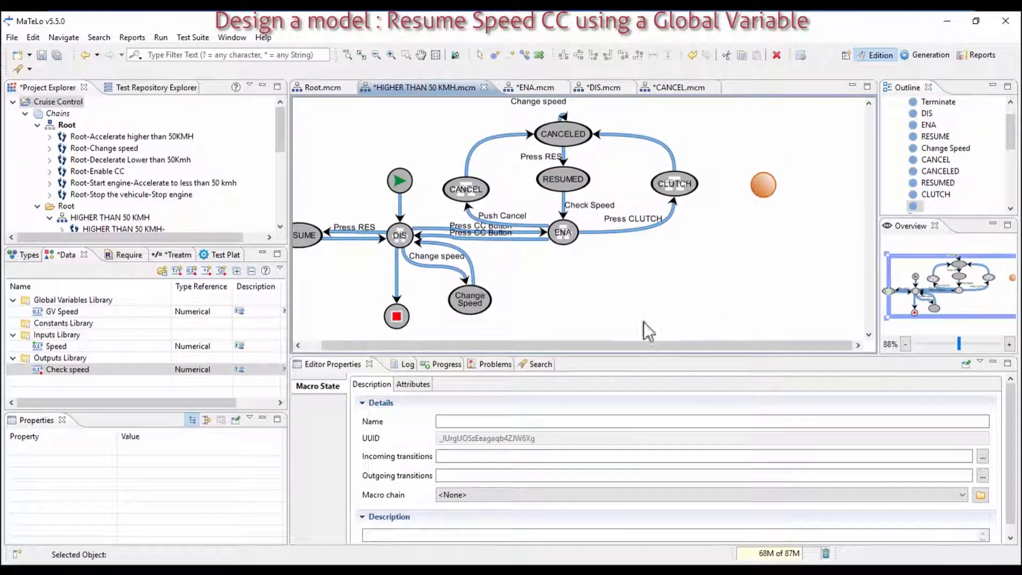
pyautogui.click(523, 421)
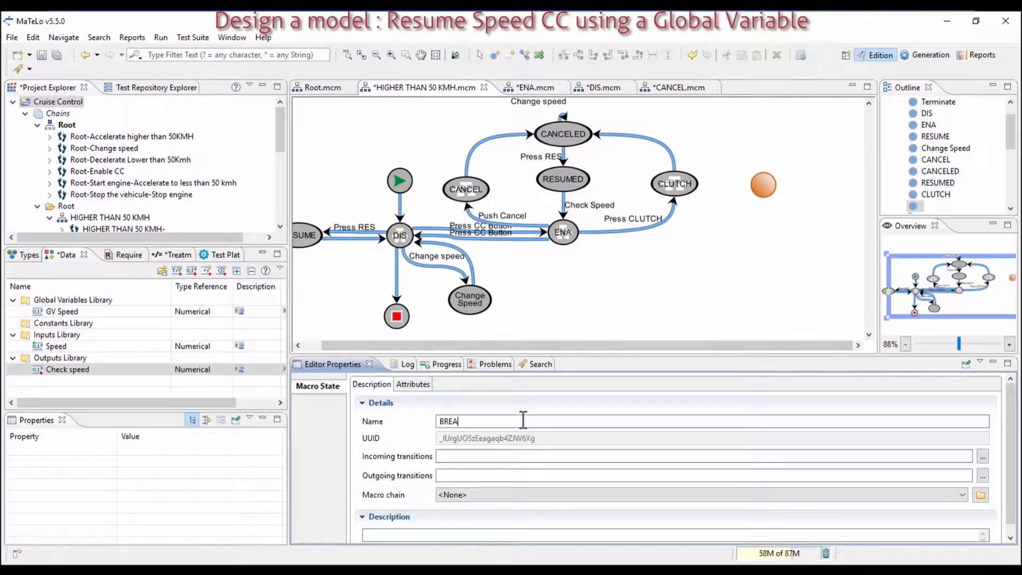
pyautogui.press('Return')
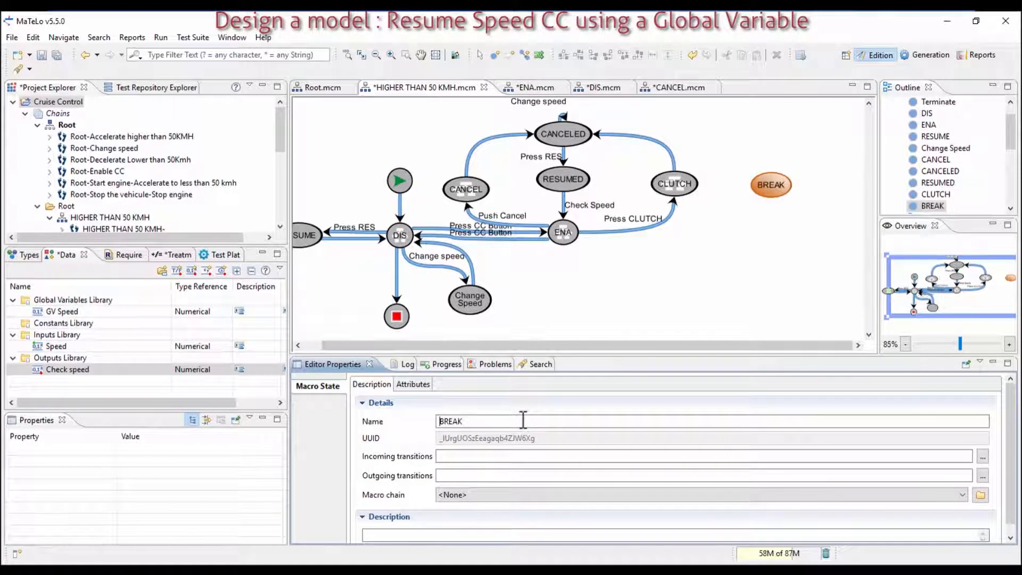
# - Link ENA to BREAK with a transition named "Press BREAK"
pyautogui.click(525, 55)
pyautogui.click(562, 232)
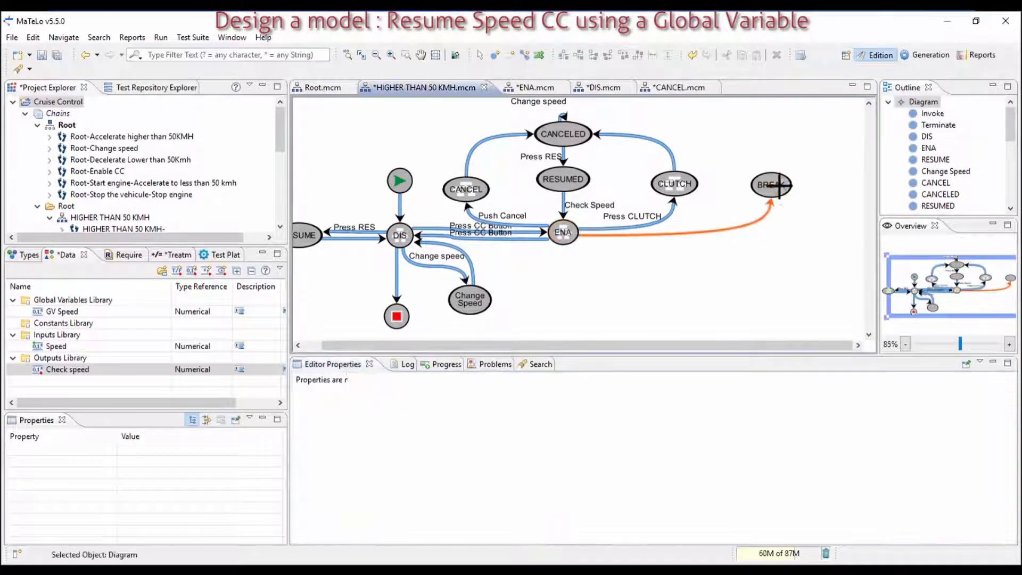
pyautogui.click(772, 187)
pyautogui.click(673, 434)
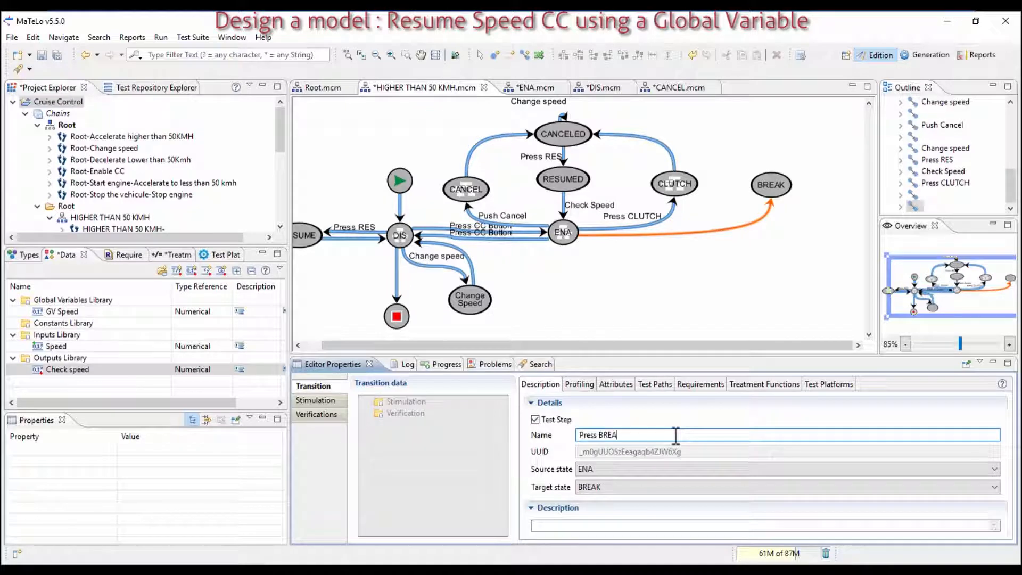
pyautogui.press('Return')
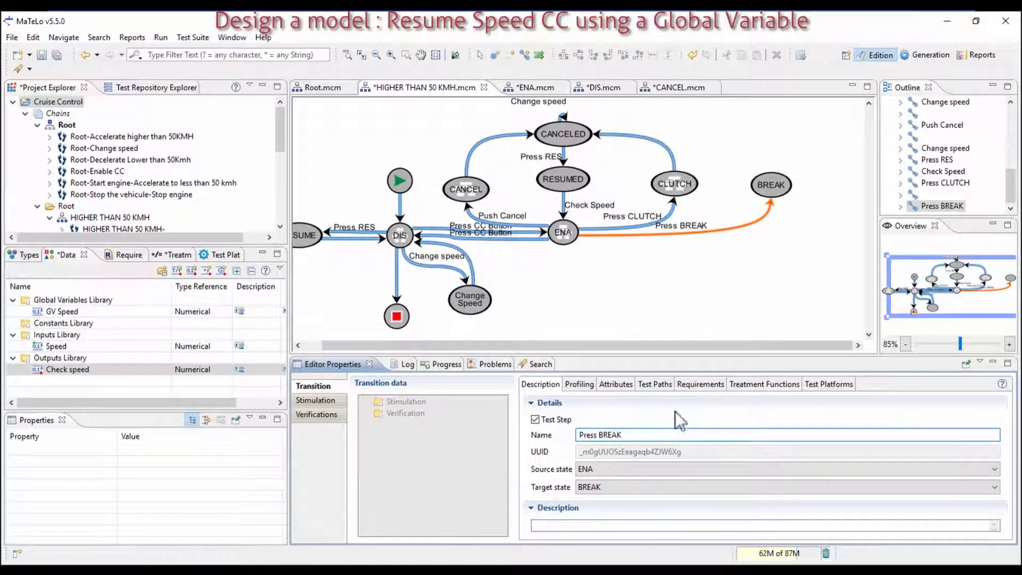
# - Assign the CANCEL macro chain to BREAK and link BREAK to CANCELED with an unnamed transition
pyautogui.click(767, 202)
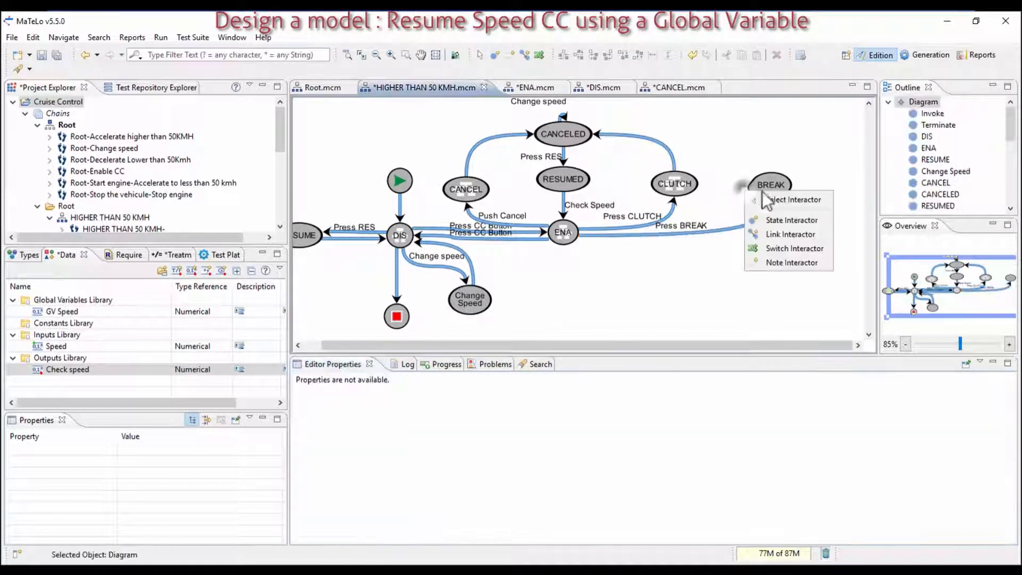
pyautogui.click(770, 186)
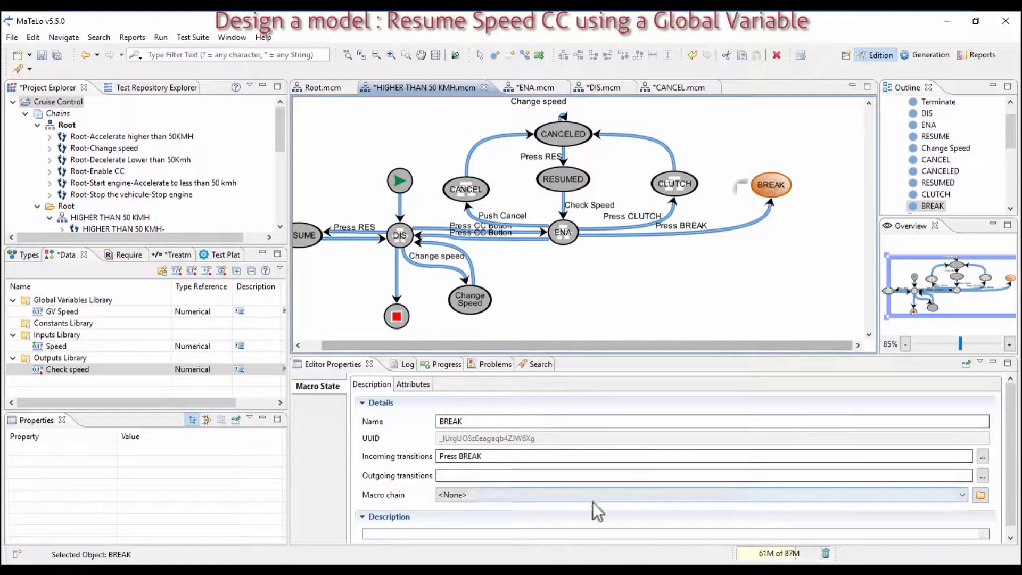
pyautogui.click(593, 495)
pyautogui.click(589, 512)
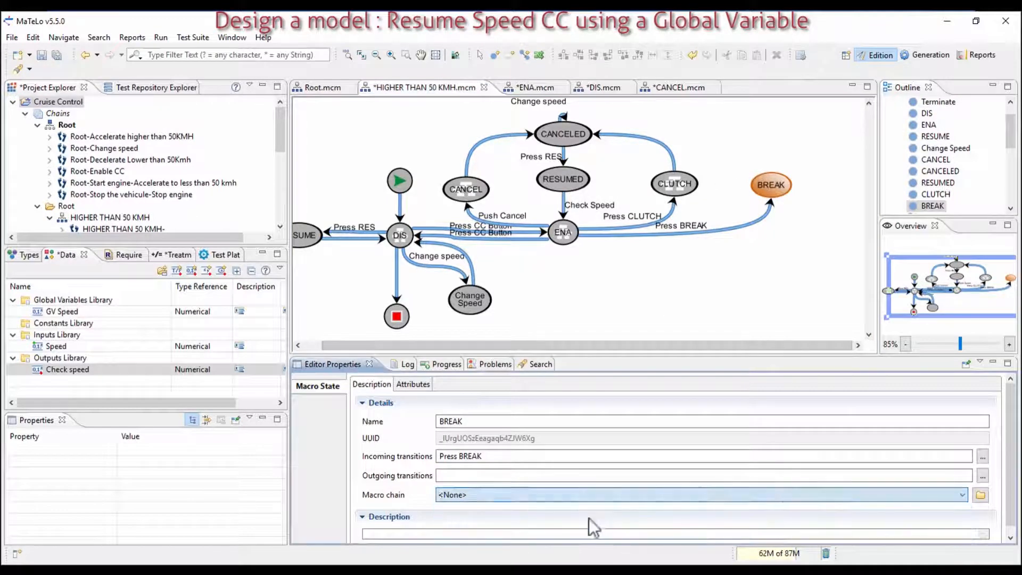
pyautogui.click(526, 55)
pyautogui.moveTo(769, 184); pyautogui.dragTo(583, 137)
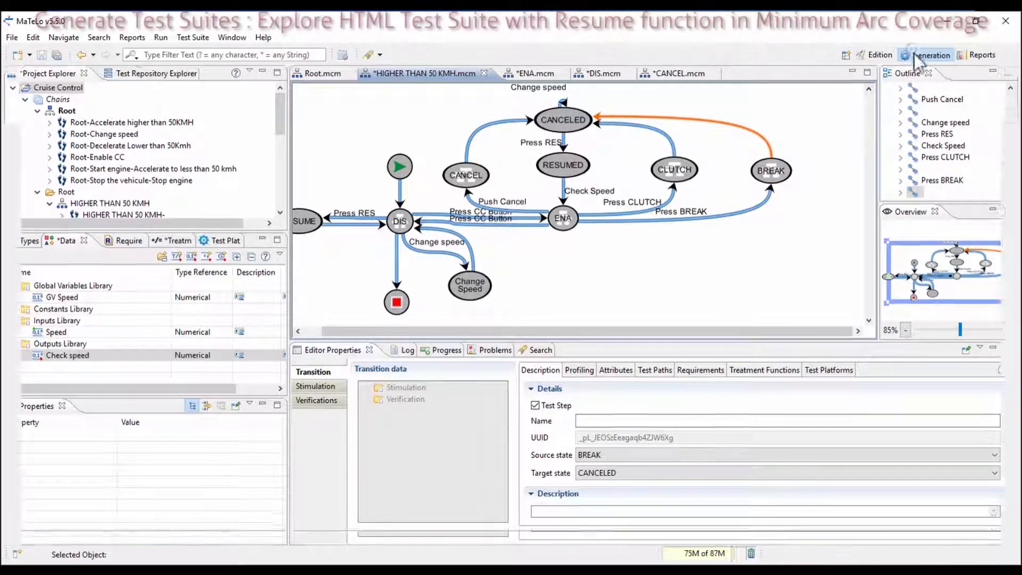
# - Include all chains under Root in the test scope and generate a test suite with the Minimum Arcs Coverage algorithm
pyautogui.click(926, 55)
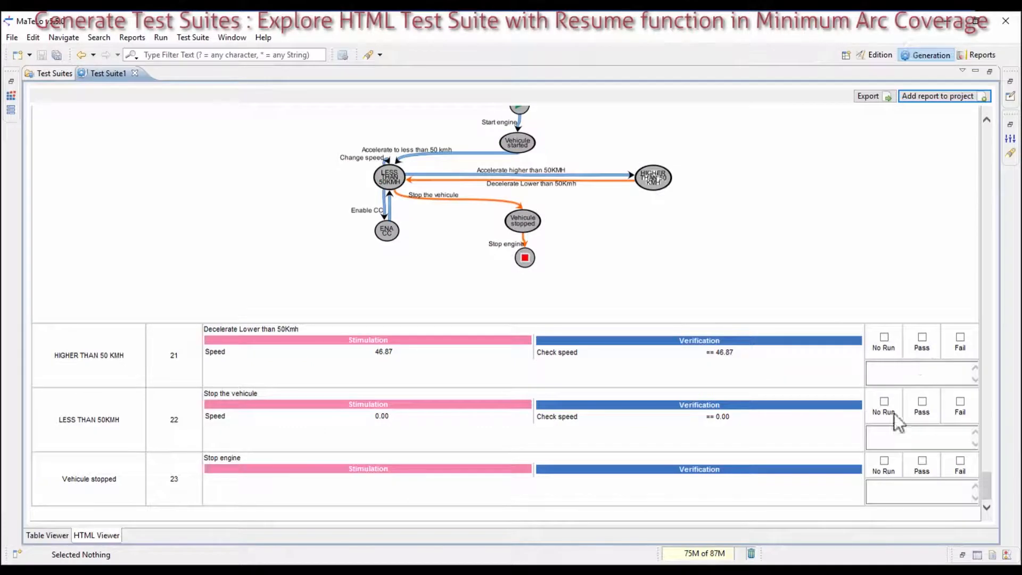
pyautogui.click(1009, 81)
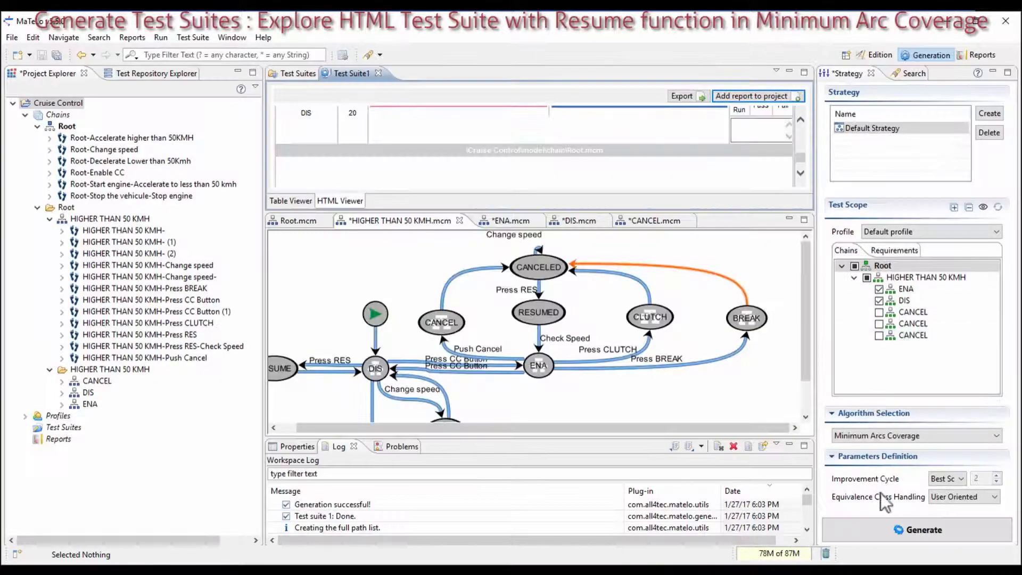
pyautogui.click(855, 266)
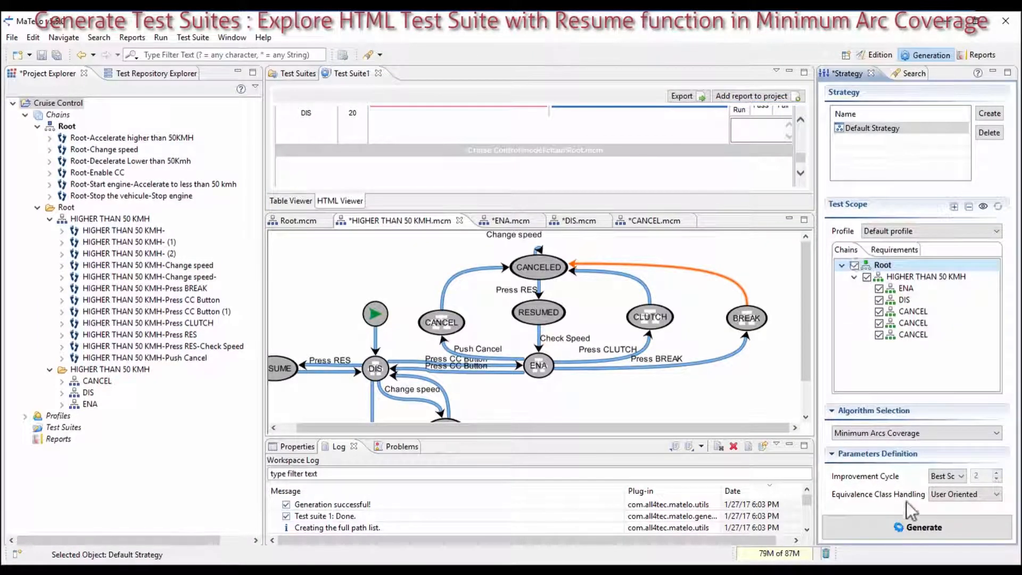
pyautogui.click(909, 527)
pyautogui.click(590, 305)
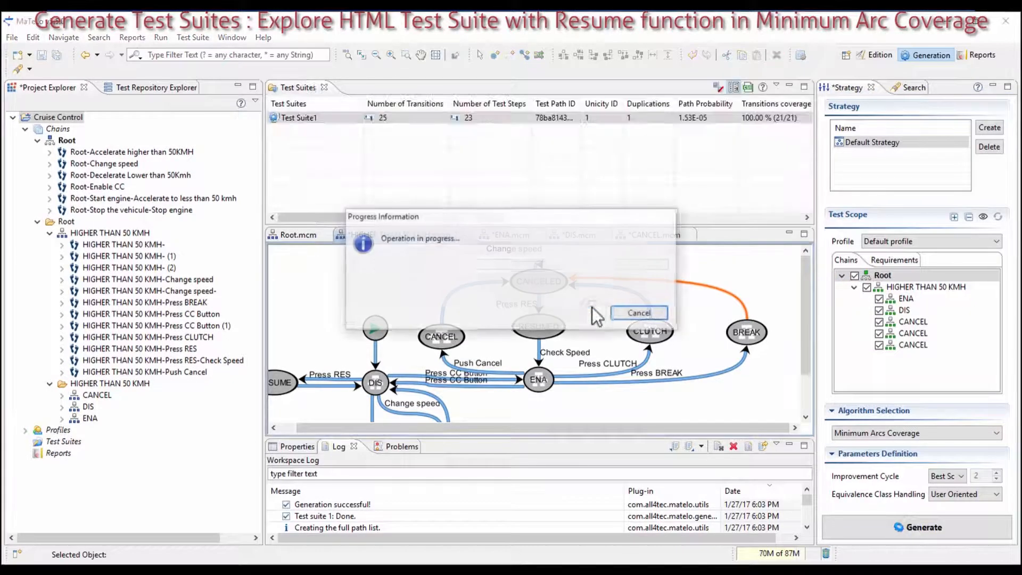
pyautogui.click(613, 309)
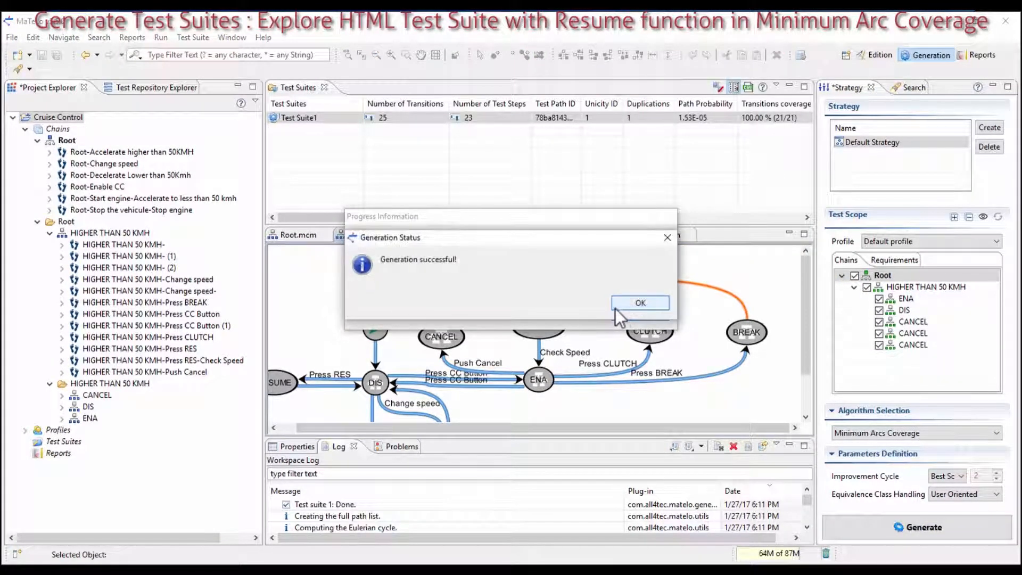
# - Dismiss the generation status, open Test Suite1 as an HTML report and maximize its view
pyautogui.click(633, 303)
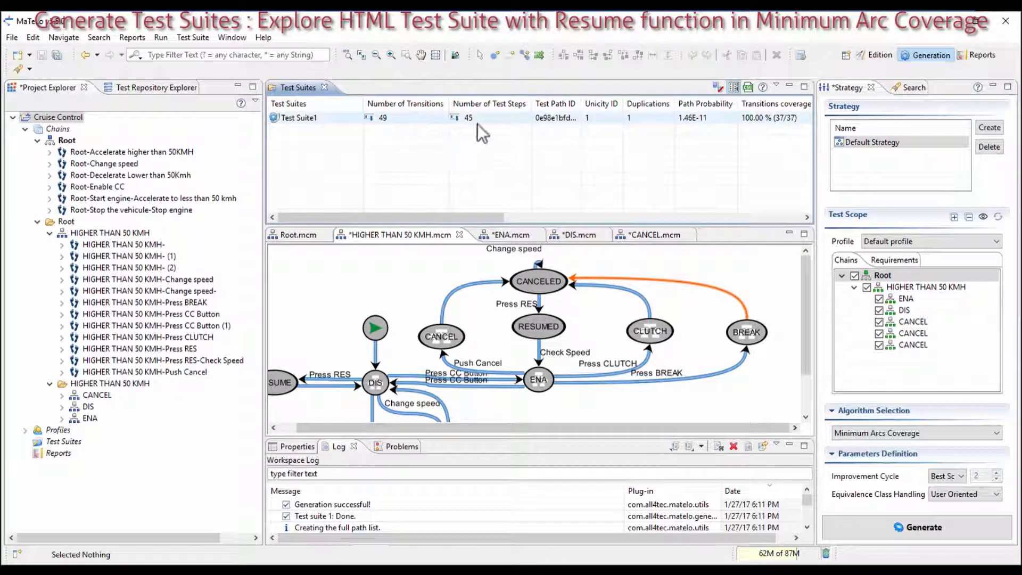
pyautogui.doubleClick(328, 117)
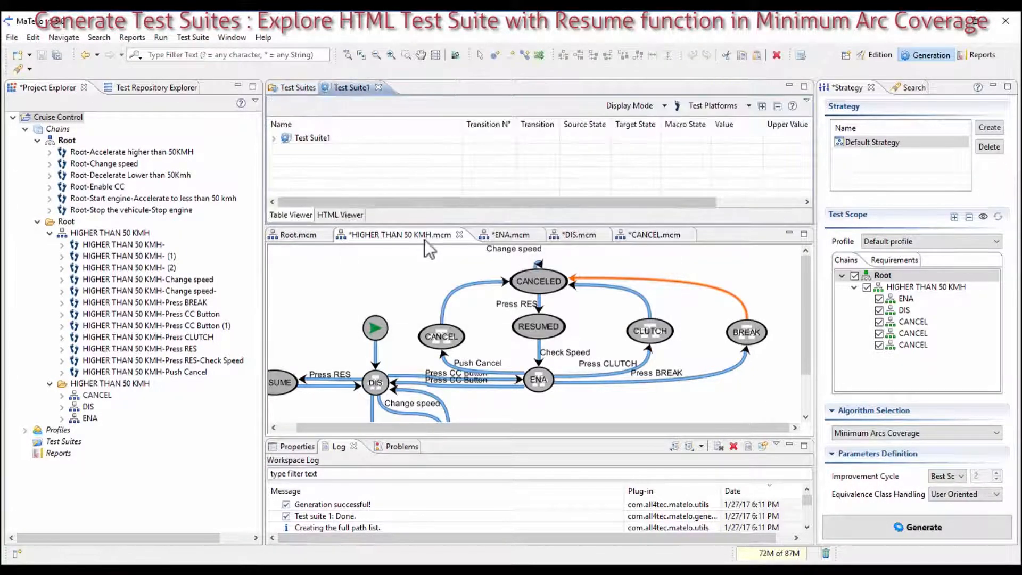
pyautogui.click(330, 215)
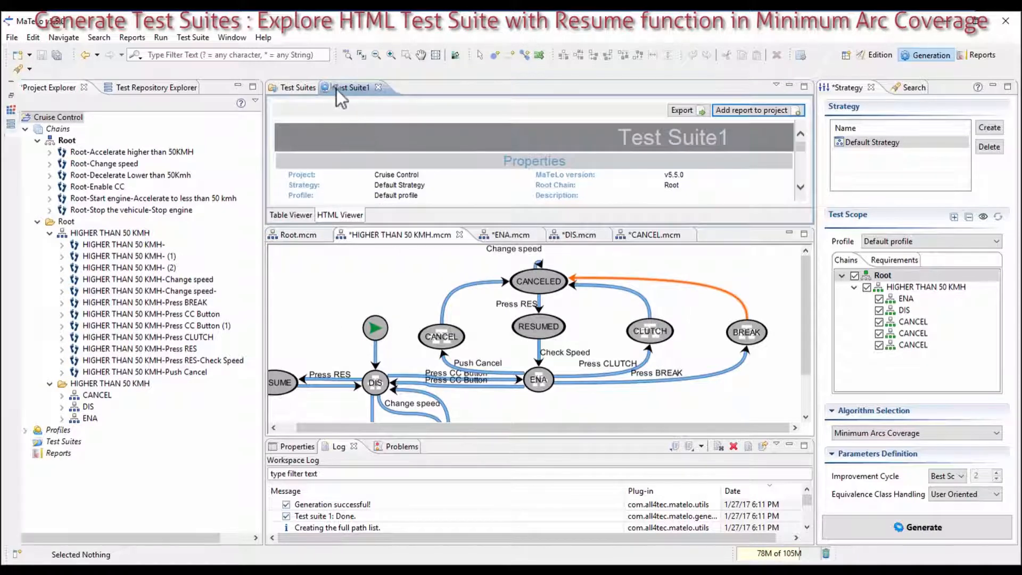
pyautogui.doubleClick(336, 88)
# - Examine report steps 1 to 10, comparing the checked speed from engine start through the SET+ checks in DIS and ENA
pyautogui.scroll(-10, 542, 250)
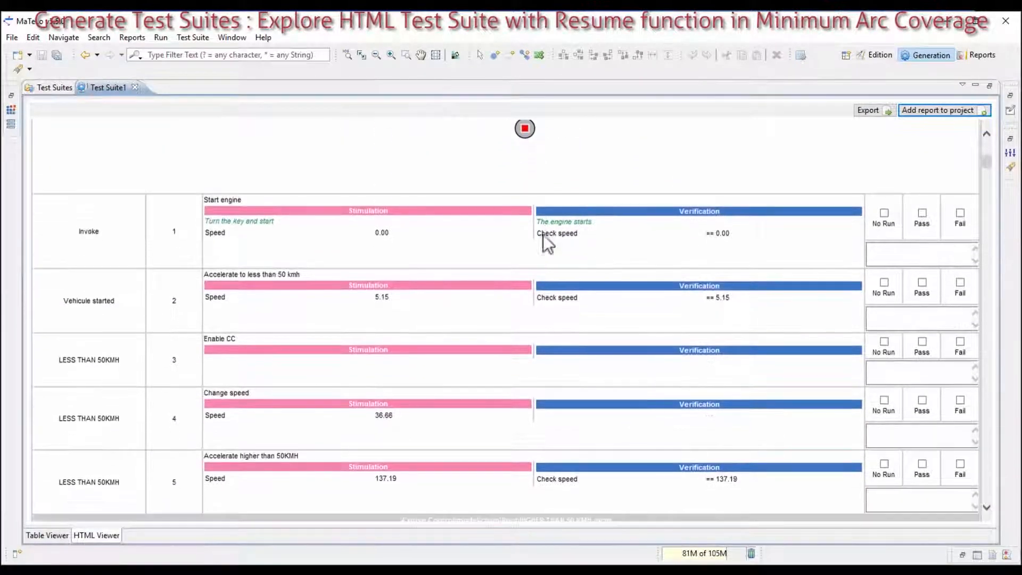
pyautogui.scroll(-5, 670, 302)
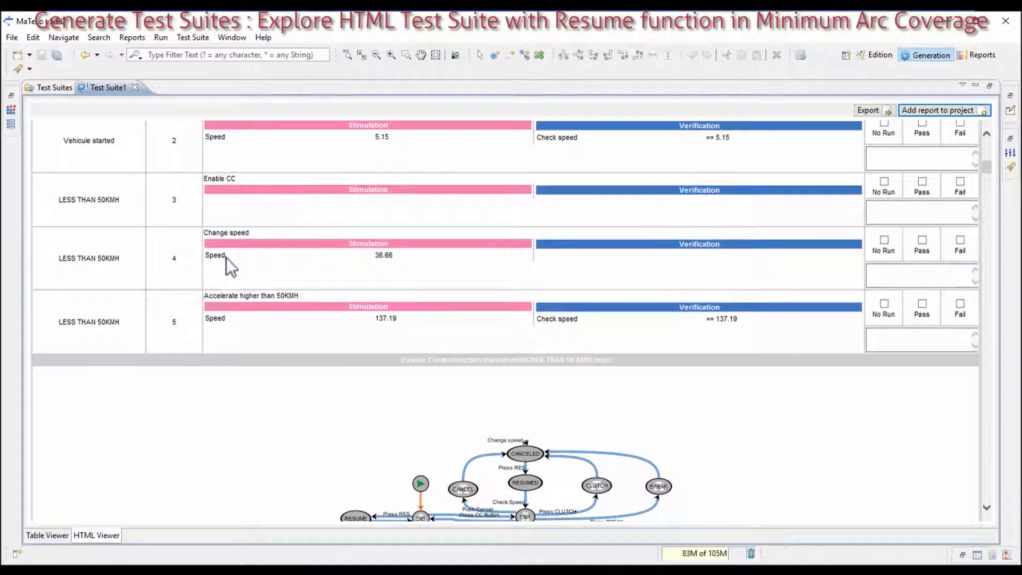
pyautogui.scroll(-3, 261, 296)
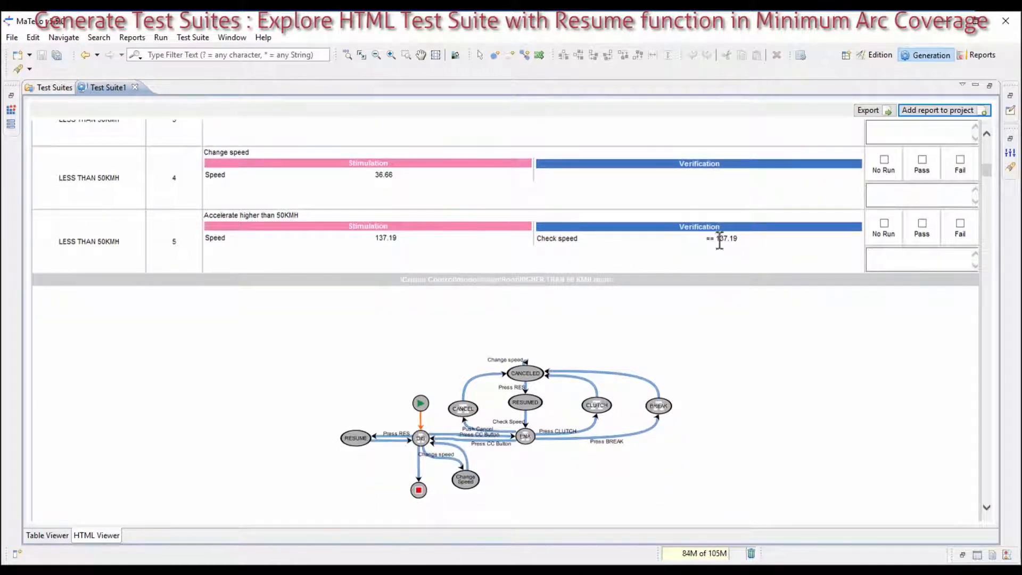
pyautogui.doubleClick(719, 240)
pyautogui.scroll(-3, 734, 243)
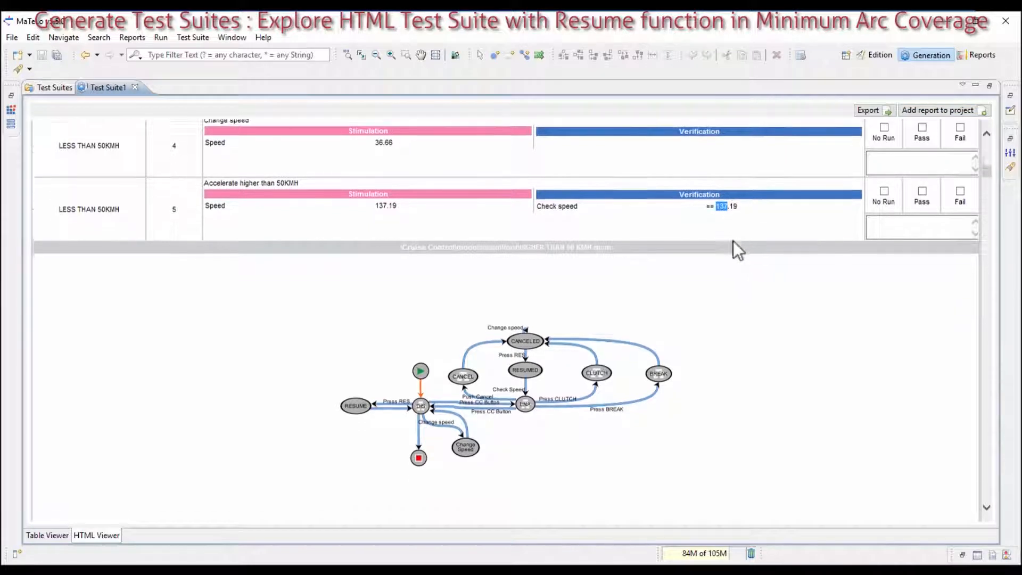
pyautogui.scroll(-4, 729, 245)
pyautogui.scroll(-12, 726, 243)
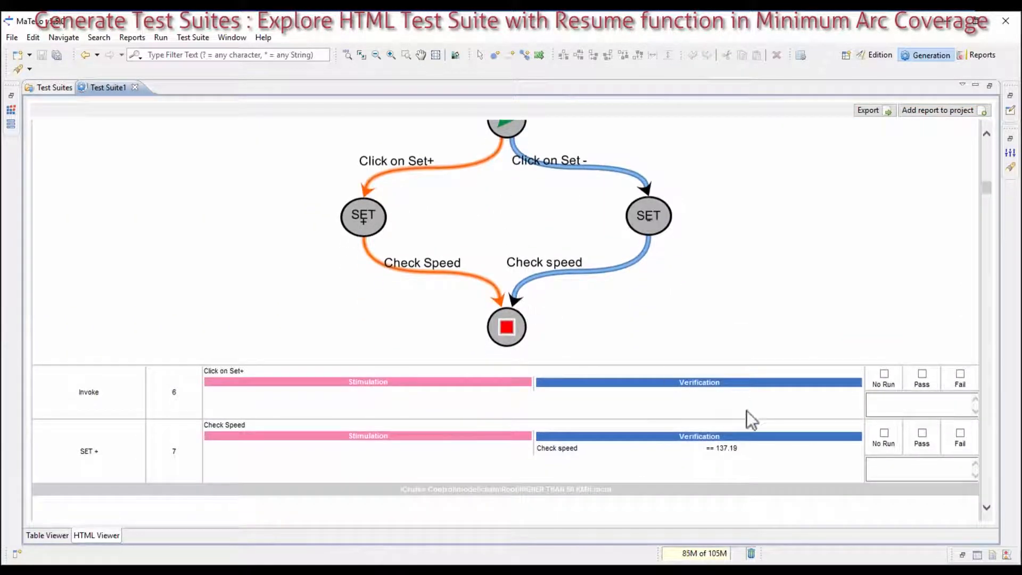
pyautogui.scroll(-14, 614, 282)
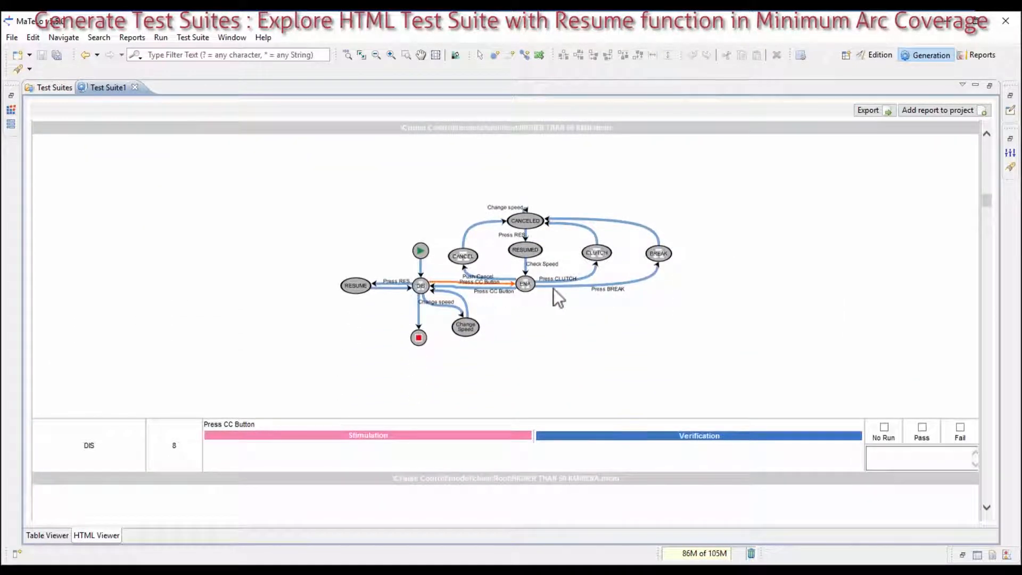
pyautogui.scroll(-8, 553, 288)
pyautogui.scroll(-12, 522, 298)
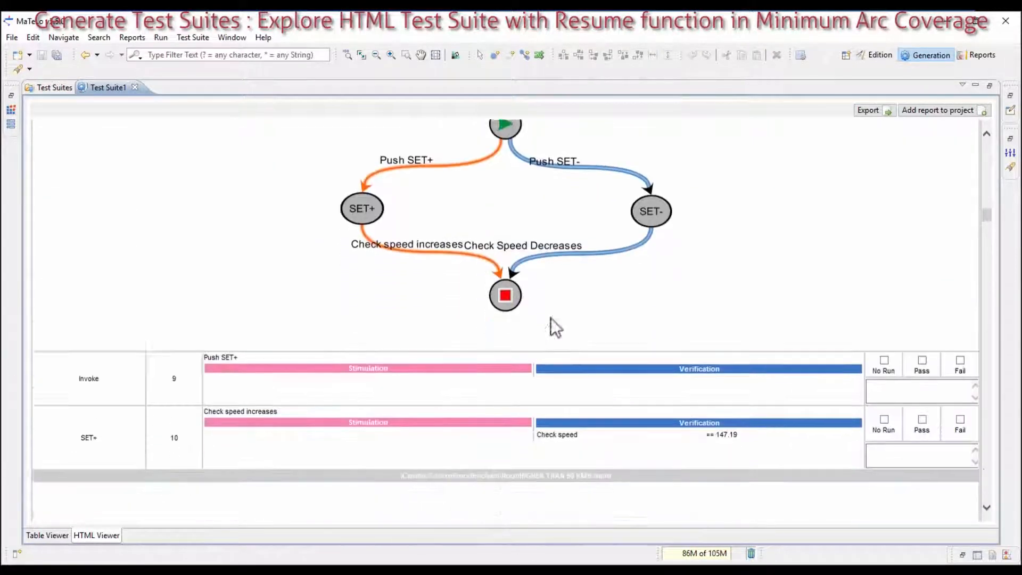
pyautogui.doubleClick(724, 352)
# - Examine the cancel sequence in steps 11 to 16, including the speed change, Press RES, and the resumed speed check with its delay
pyautogui.scroll(-8, 677, 328)
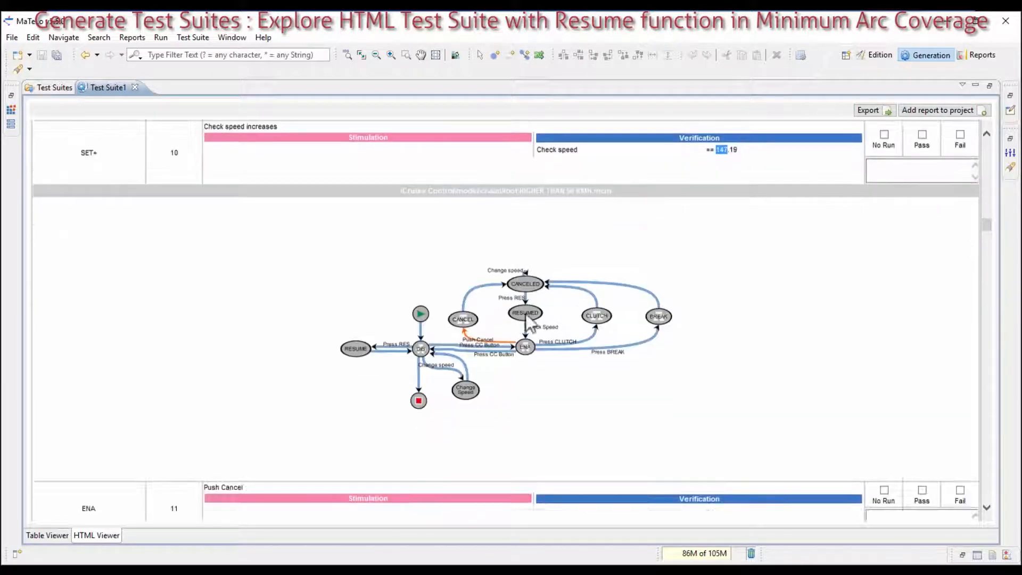
pyautogui.scroll(-8, 503, 323)
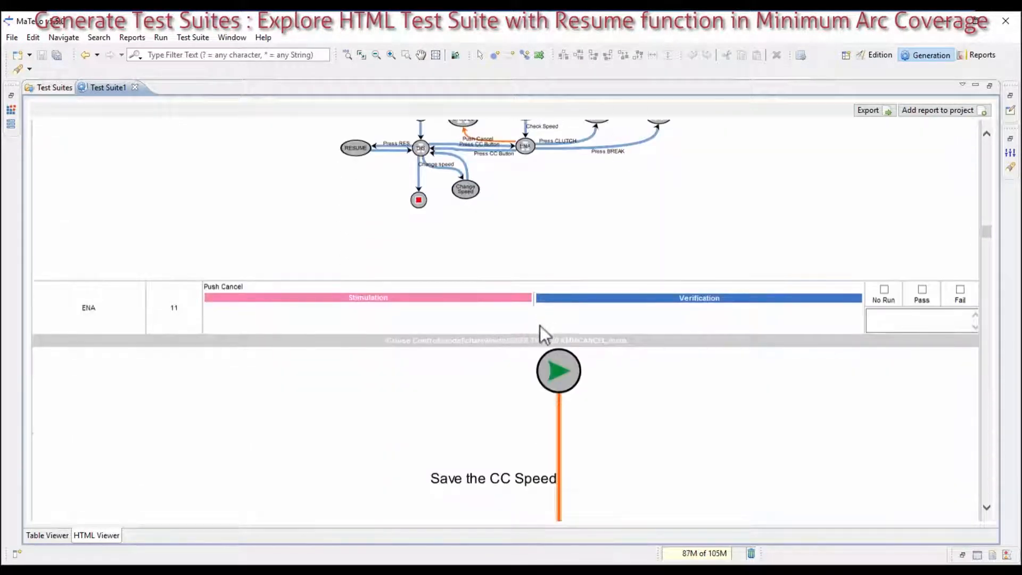
pyautogui.scroll(-10, 540, 322)
pyautogui.scroll(-7, 388, 334)
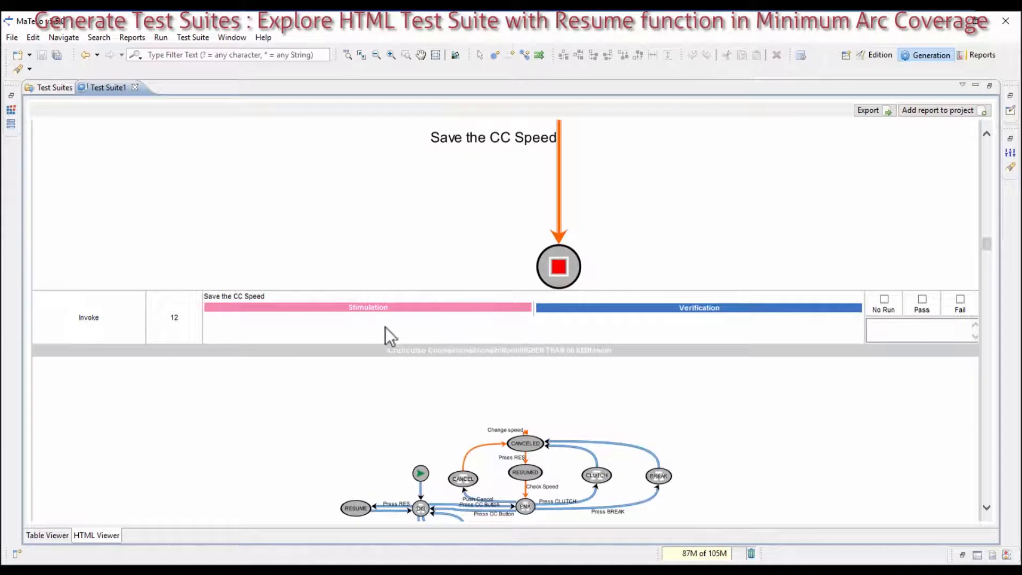
pyautogui.scroll(-6, 497, 298)
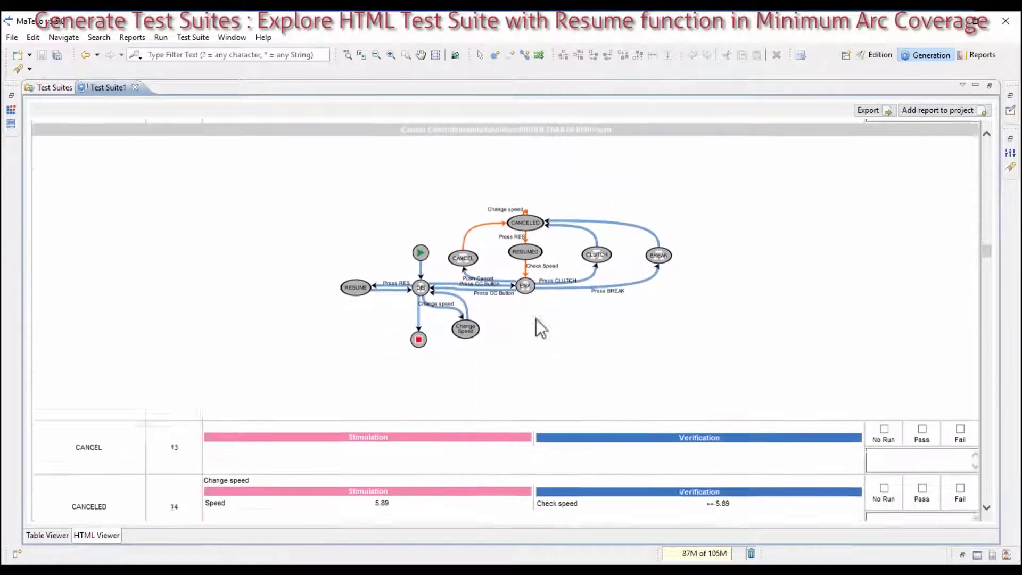
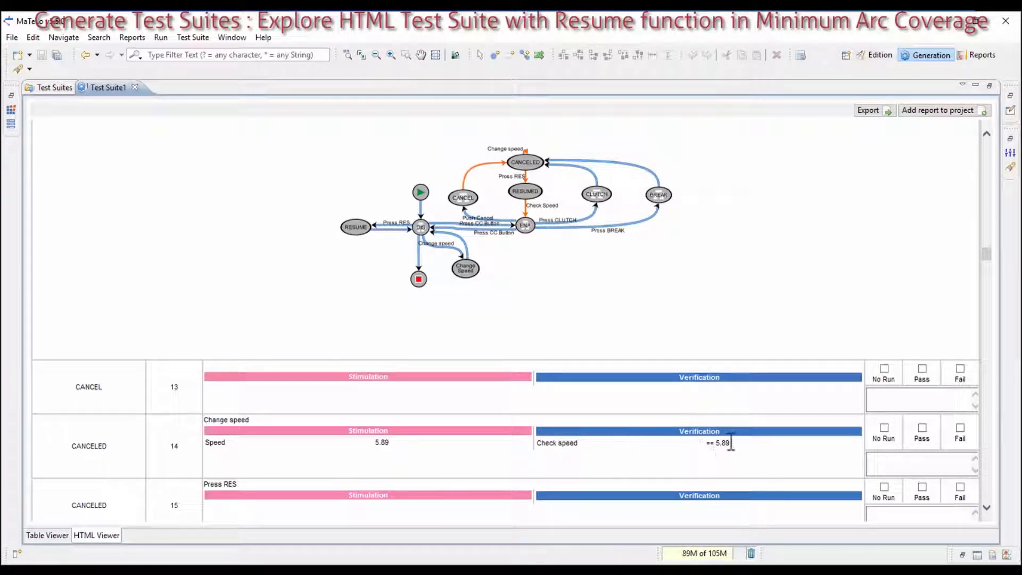
pyautogui.scroll(-3, 723, 449)
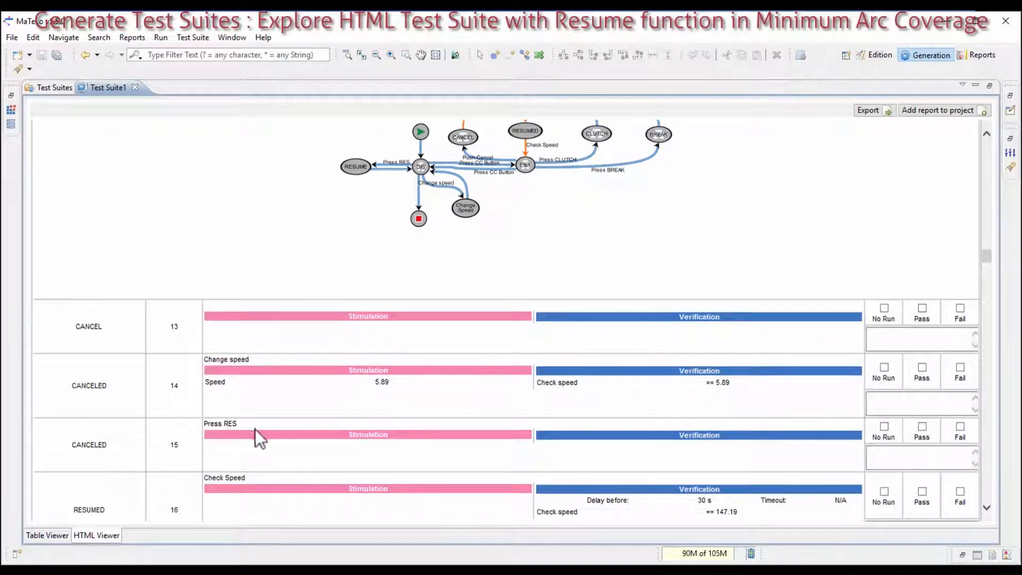
pyautogui.scroll(-2, 257, 437)
pyautogui.doubleClick(729, 471)
pyautogui.doubleClick(701, 461)
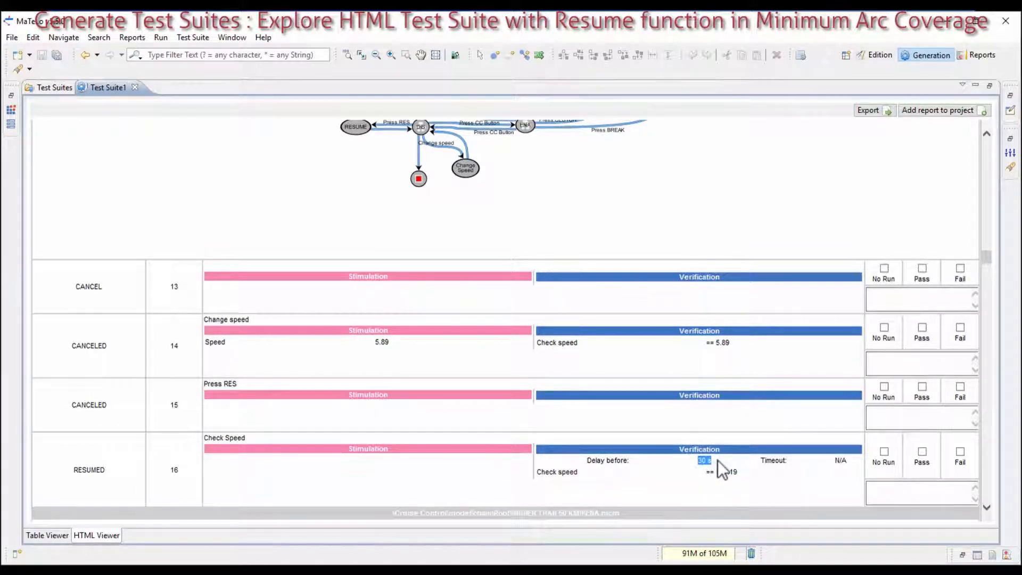
# - Review the ENA speed increase and the clutch sequence in steps 17 to 22, checking the saved speed against the resumed speed
pyautogui.scroll(-5, 718, 460)
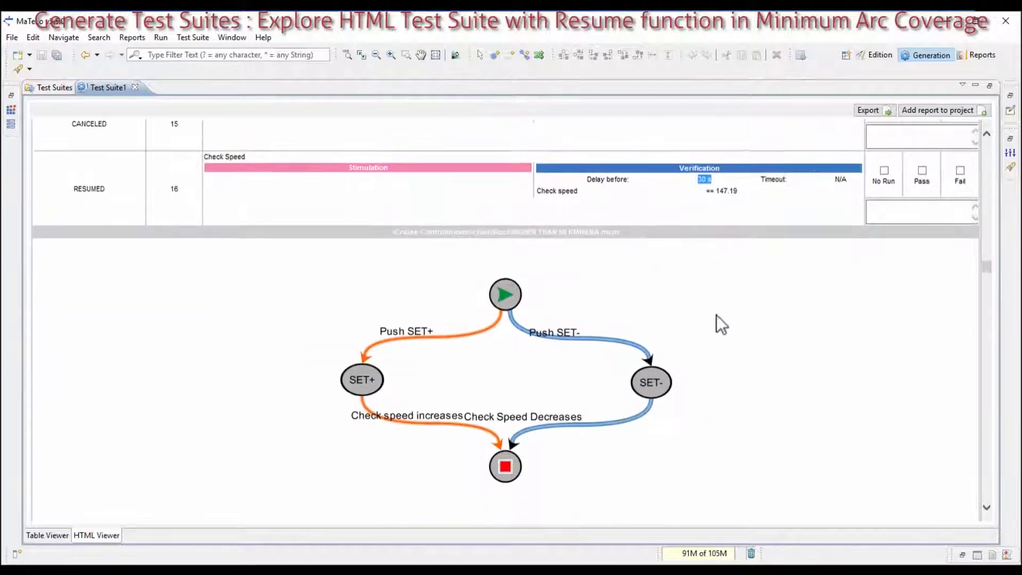
pyautogui.scroll(-4, 457, 271)
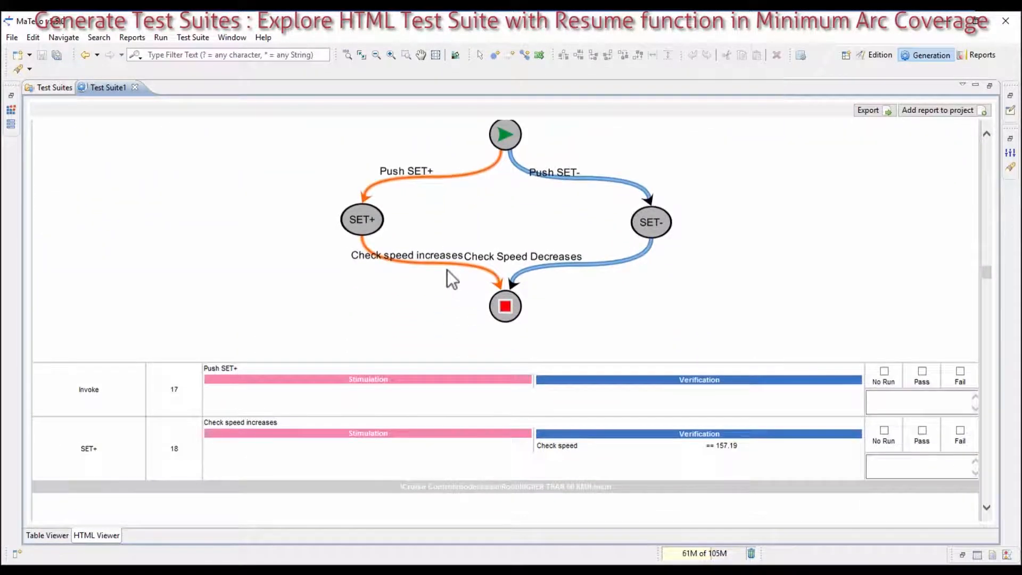
pyautogui.scroll(-2, 452, 271)
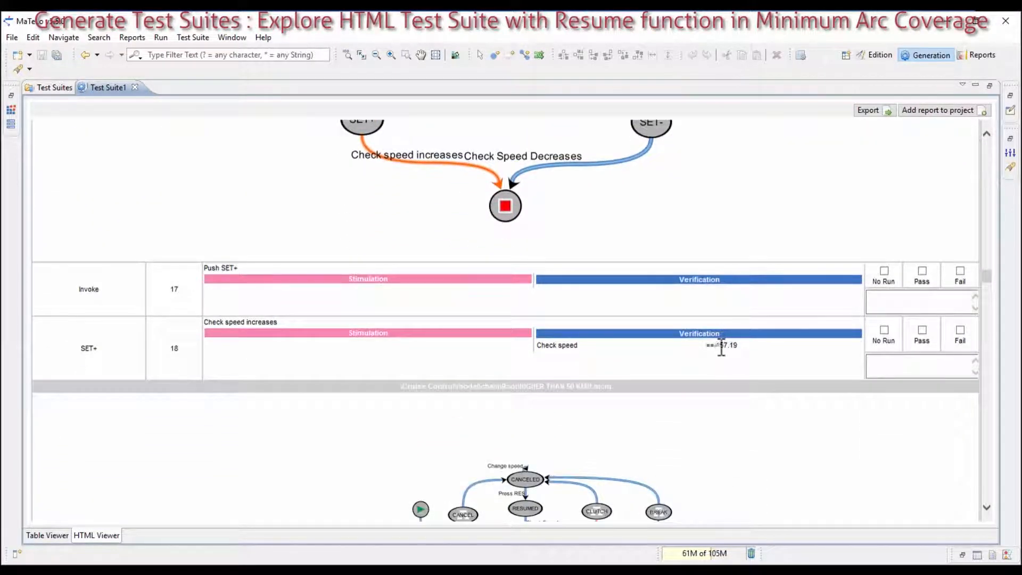
pyautogui.scroll(-6, 724, 370)
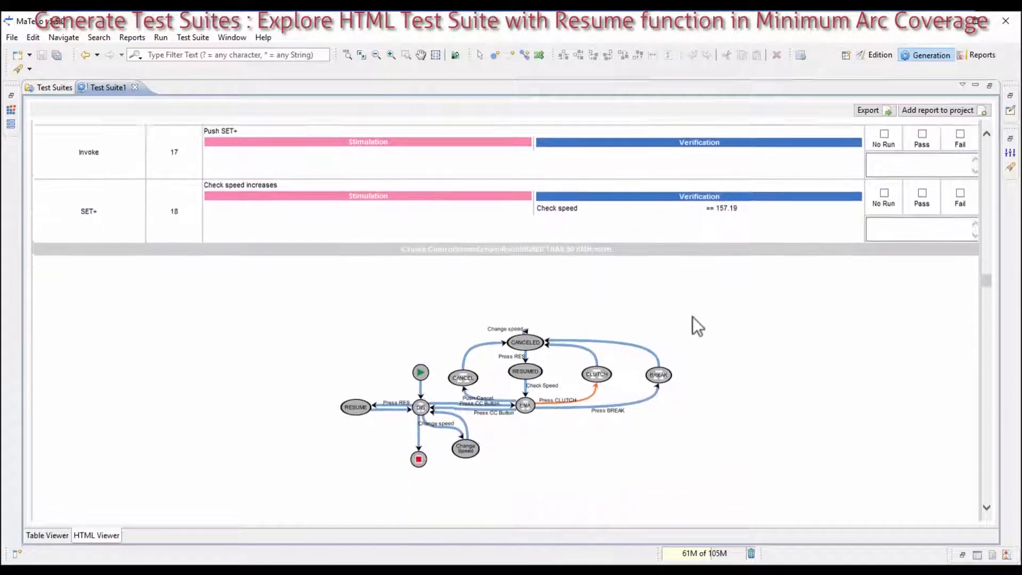
pyautogui.scroll(-10, 587, 257)
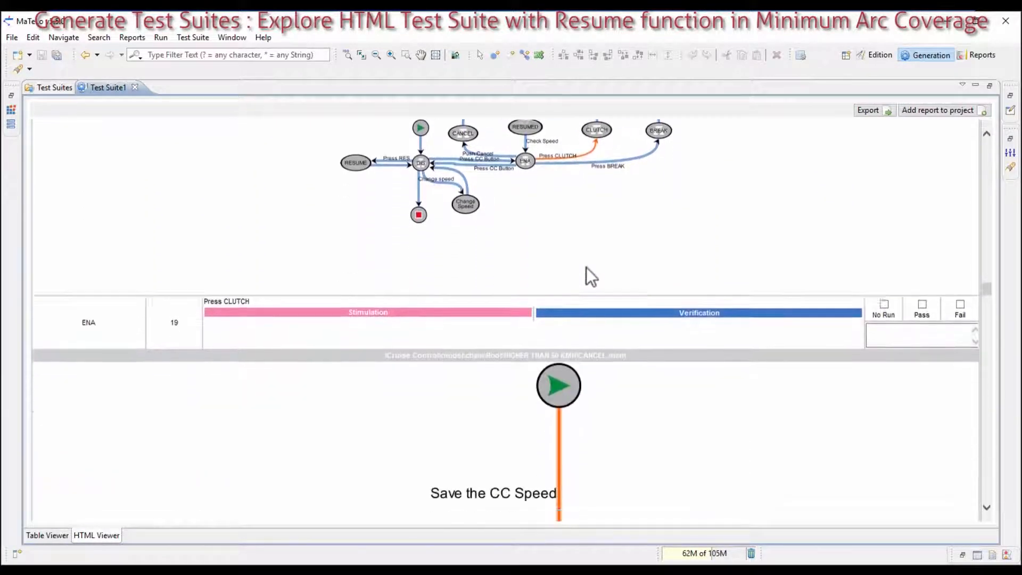
pyautogui.scroll(-1, 576, 341)
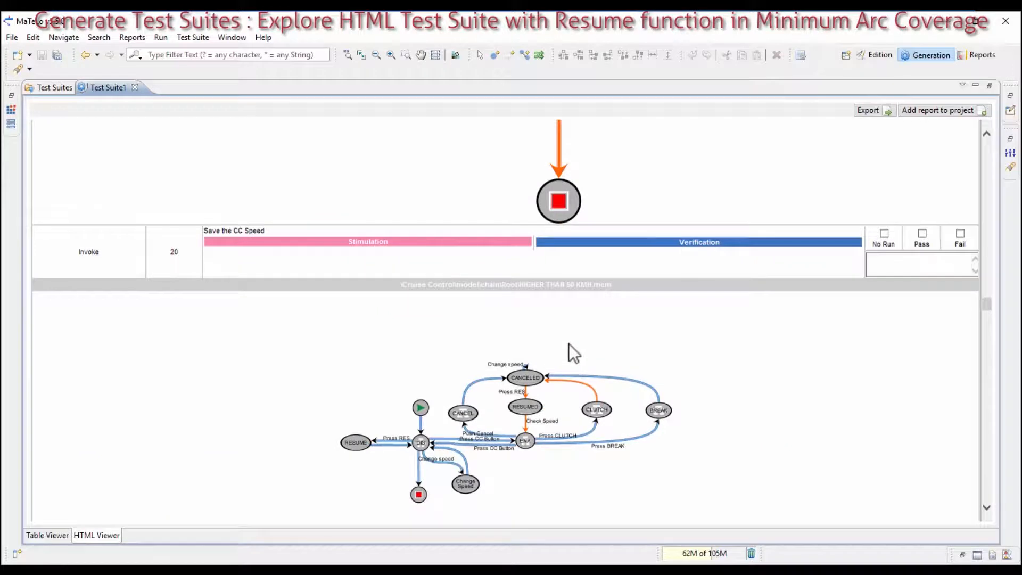
pyautogui.scroll(-4, 558, 372)
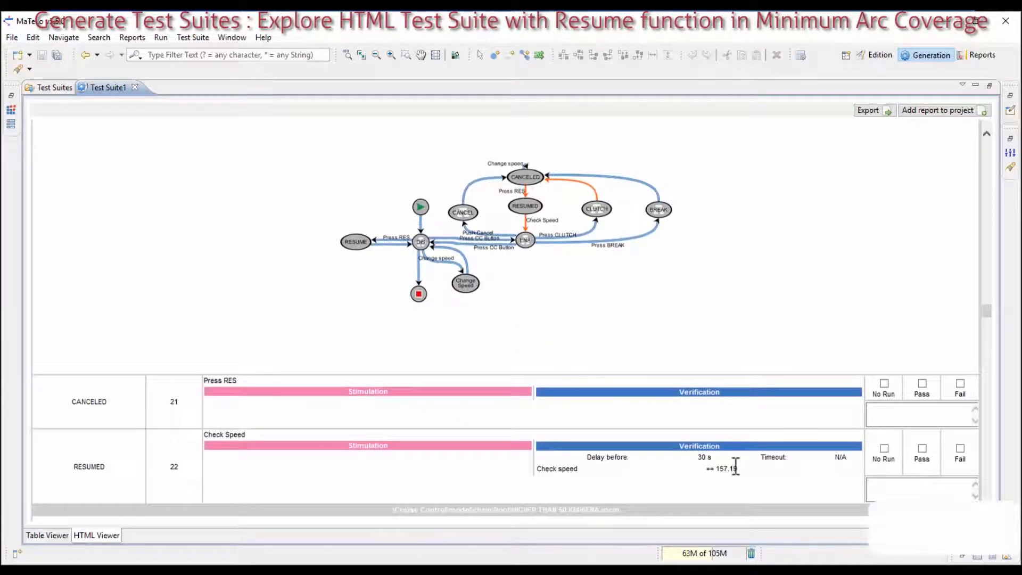
# - Review the ENA speed decrease and the break sequence in steps 23 to 29, checking the speed expected after Press RES
pyautogui.scroll(-4, 730, 457)
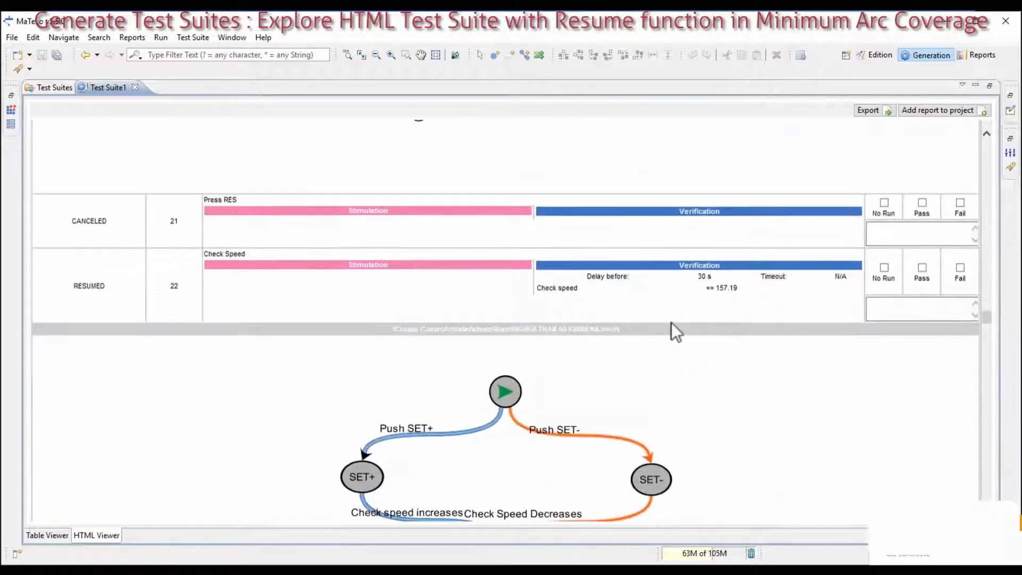
pyautogui.scroll(-8, 672, 323)
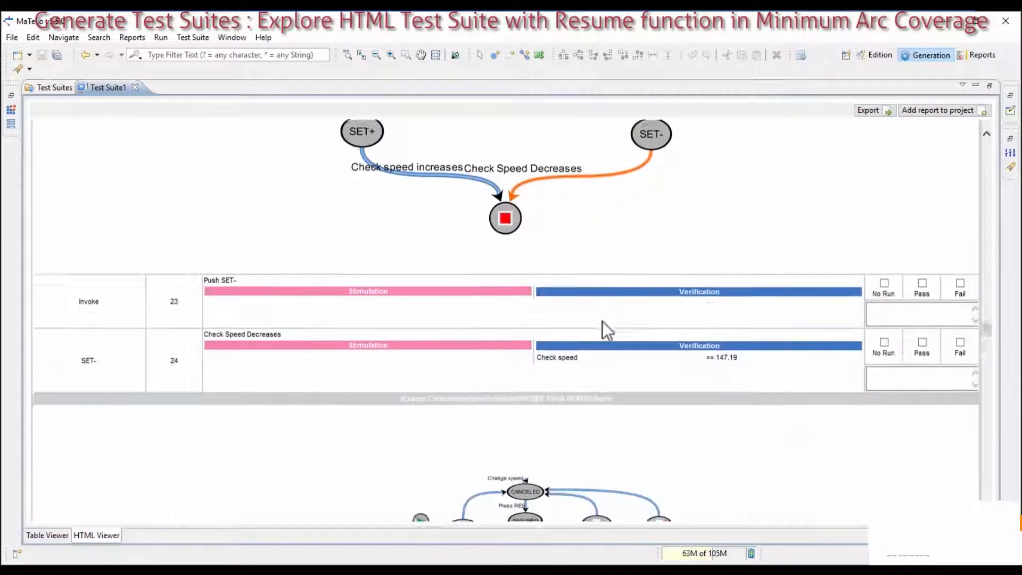
pyautogui.scroll(-3, 602, 321)
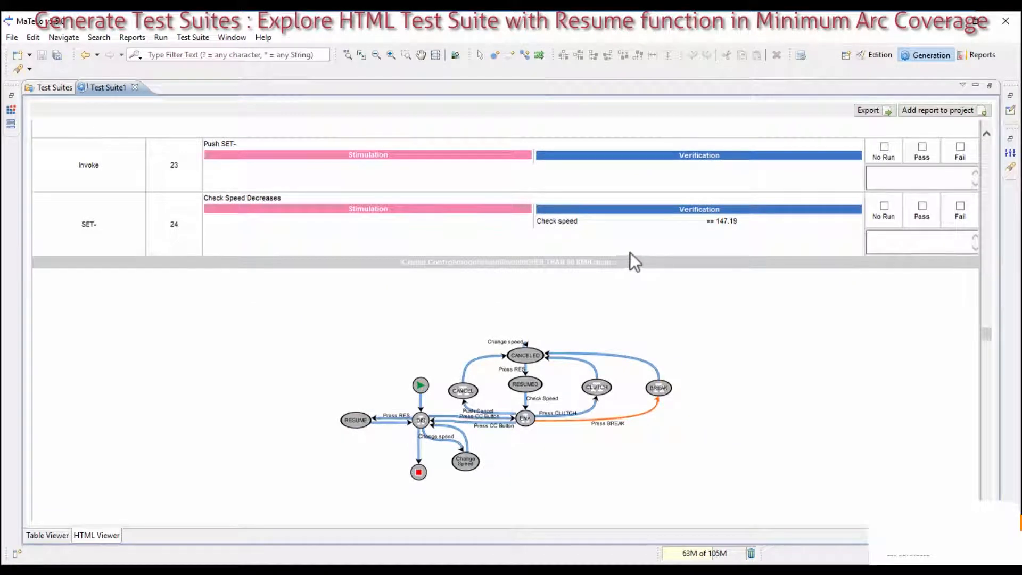
pyautogui.scroll(-8, 663, 290)
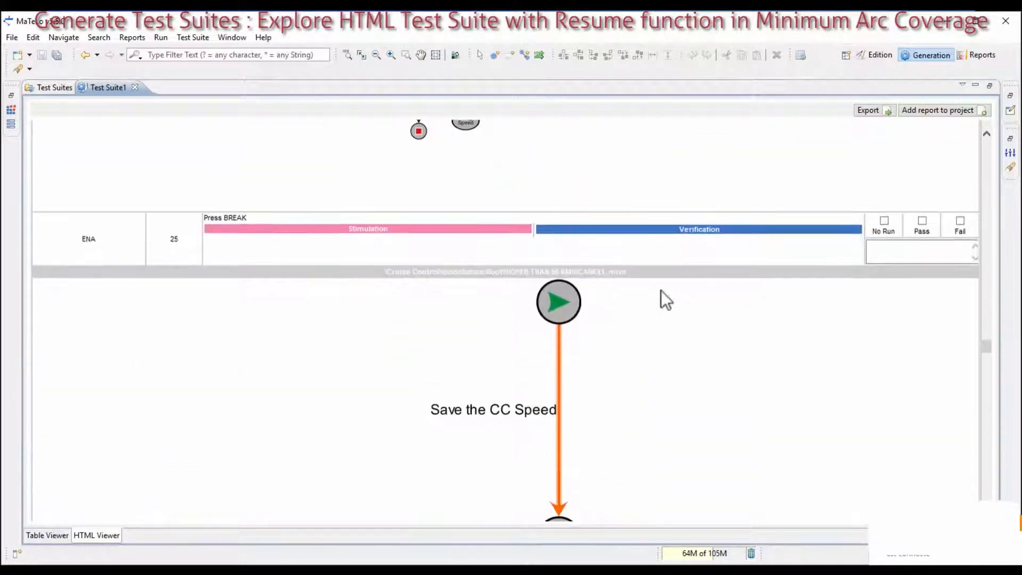
pyautogui.scroll(-12, 591, 266)
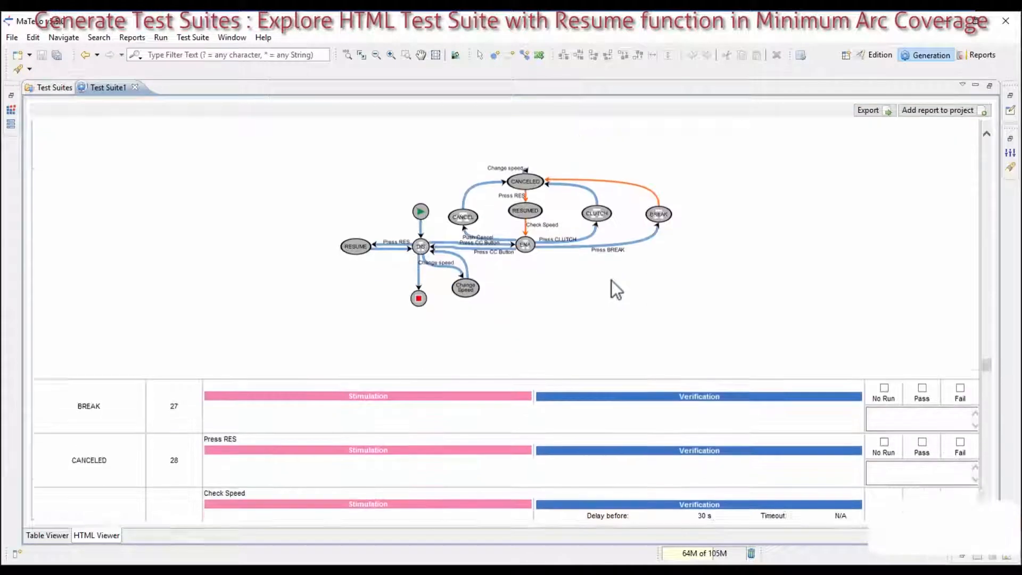
pyautogui.scroll(-4, 613, 282)
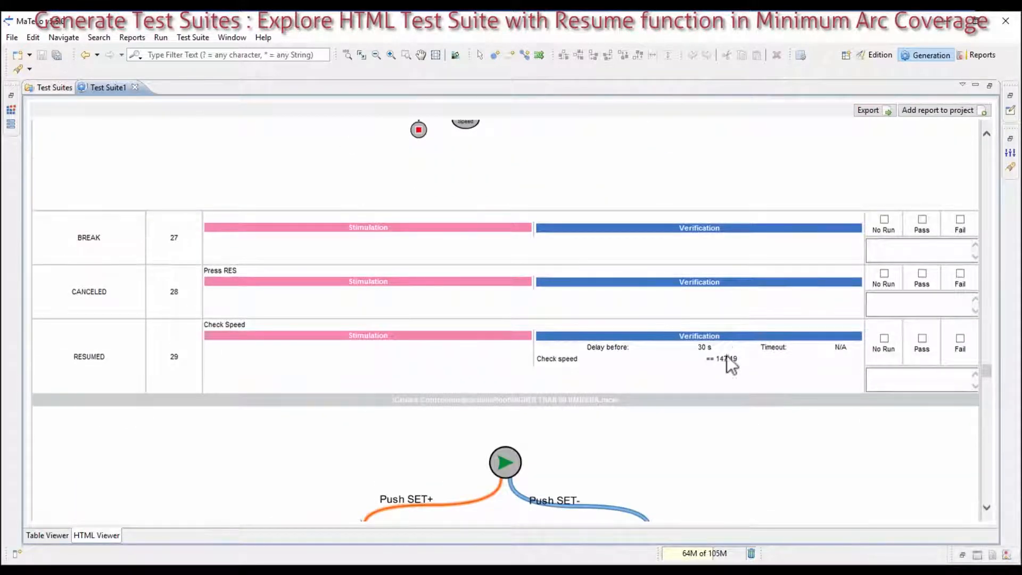
# - Review the SET+ checks in ENA and DIS across report steps 30 to 34, comparing the checked speeds
pyautogui.scroll(-9, 719, 349)
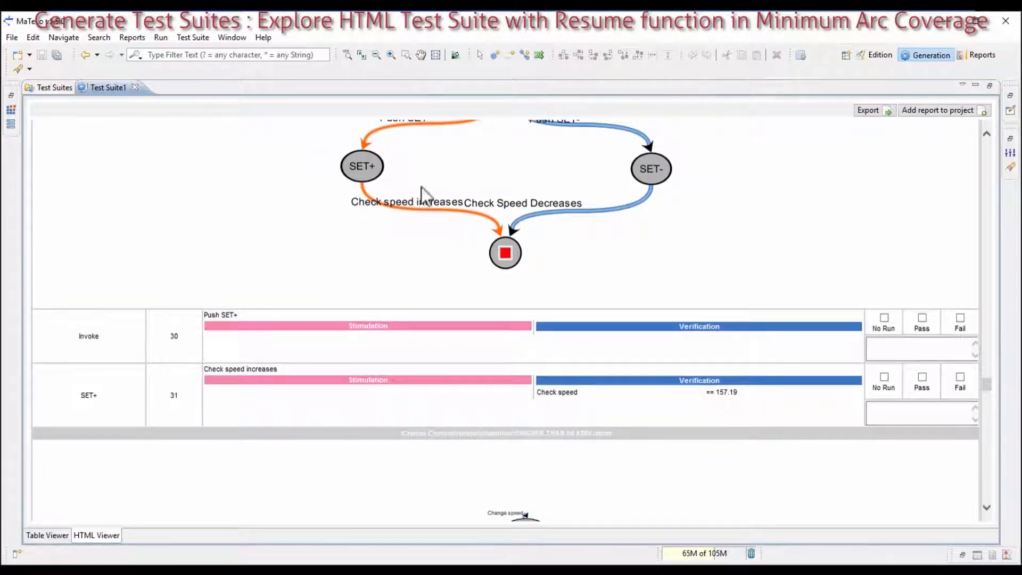
pyautogui.scroll(-5, 701, 354)
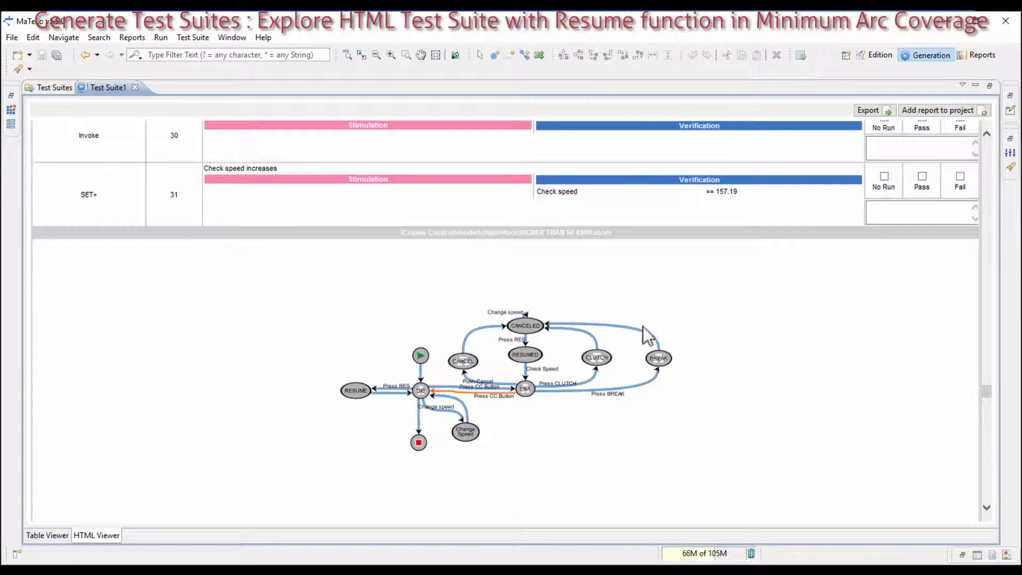
pyautogui.scroll(-14, 522, 274)
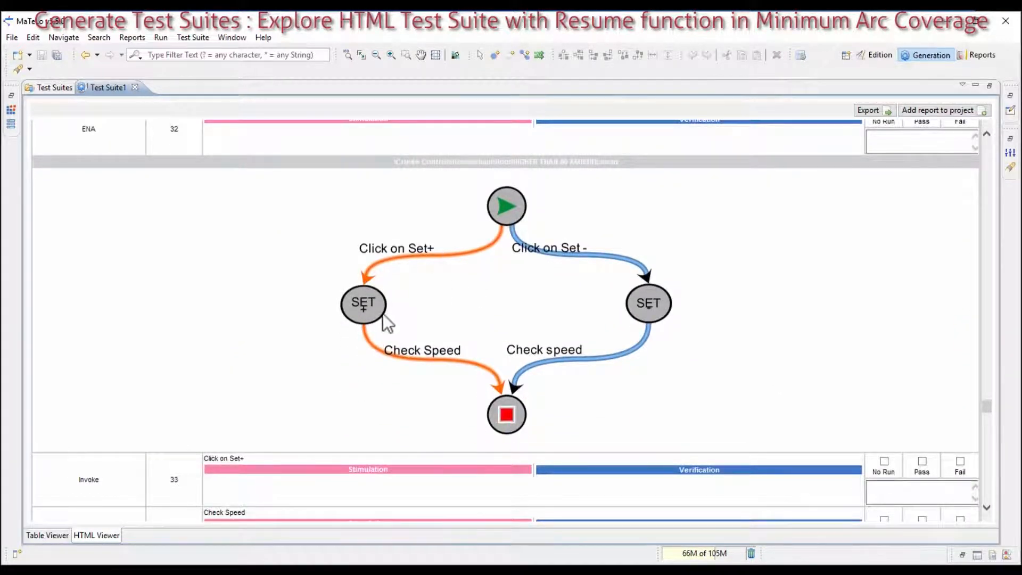
pyautogui.scroll(-5, 381, 313)
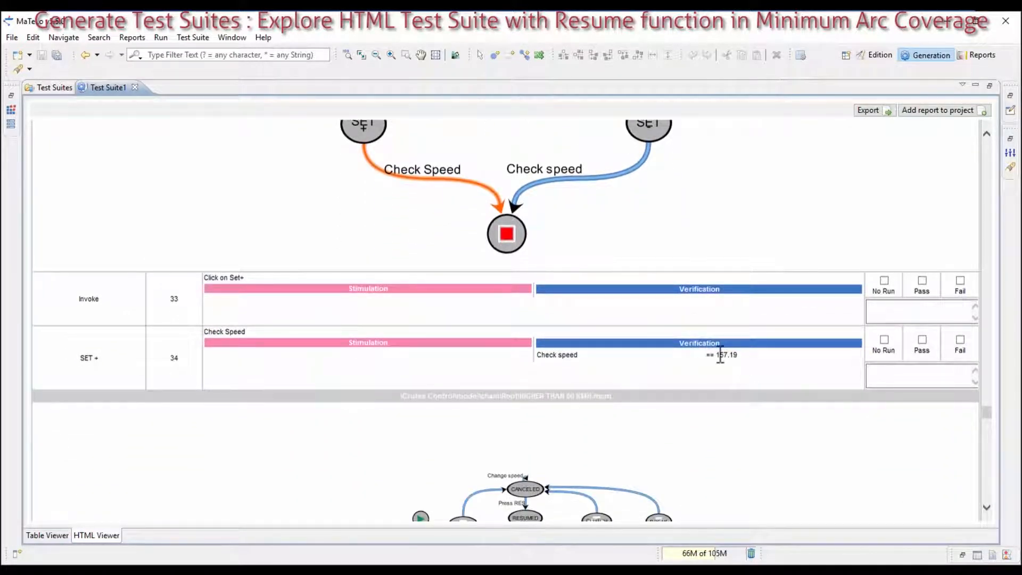
# - Examine Press RES in DIS and the following Set - sequence in report steps 35 to 37
pyautogui.scroll(-10, 720, 355)
pyautogui.scroll(-5, 542, 338)
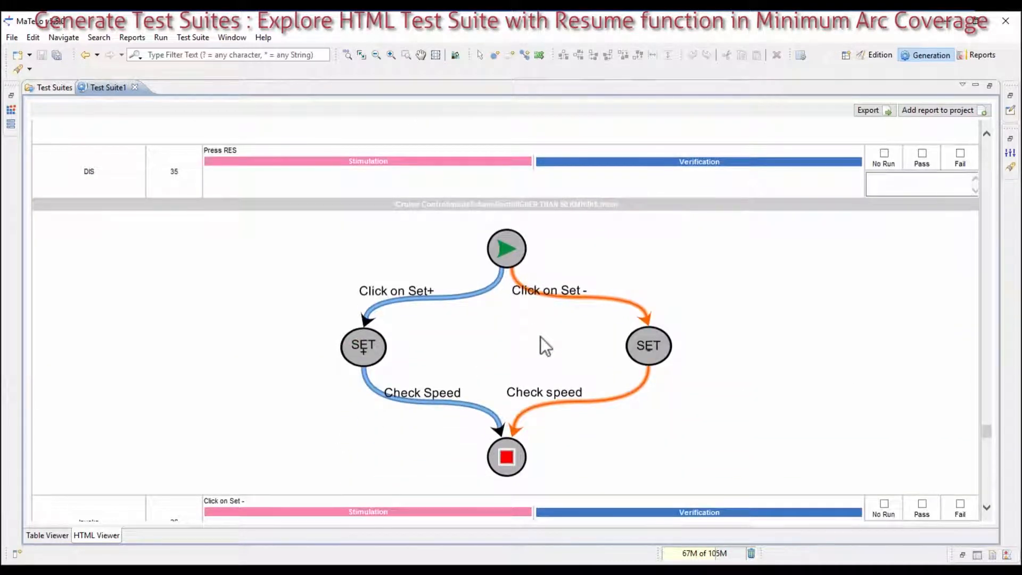
pyautogui.scroll(-3, 542, 338)
pyautogui.scroll(4, 549, 343)
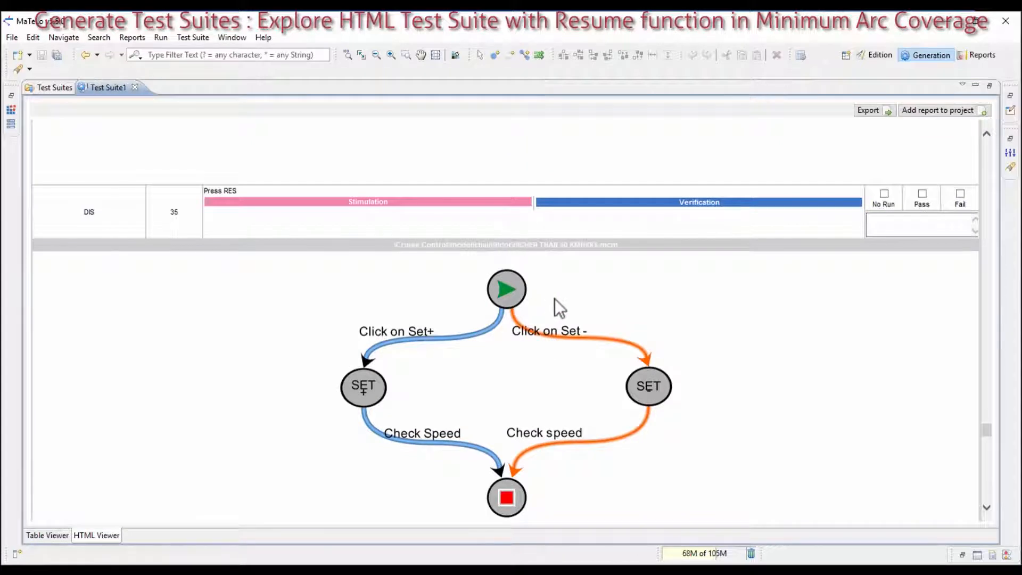
pyautogui.scroll(-1, 578, 305)
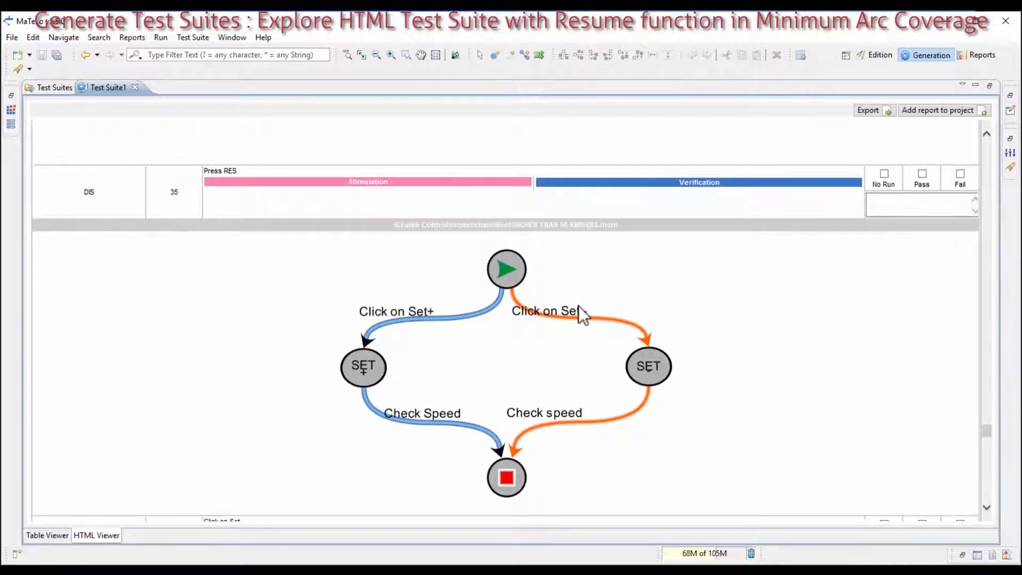
pyautogui.scroll(-8, 577, 304)
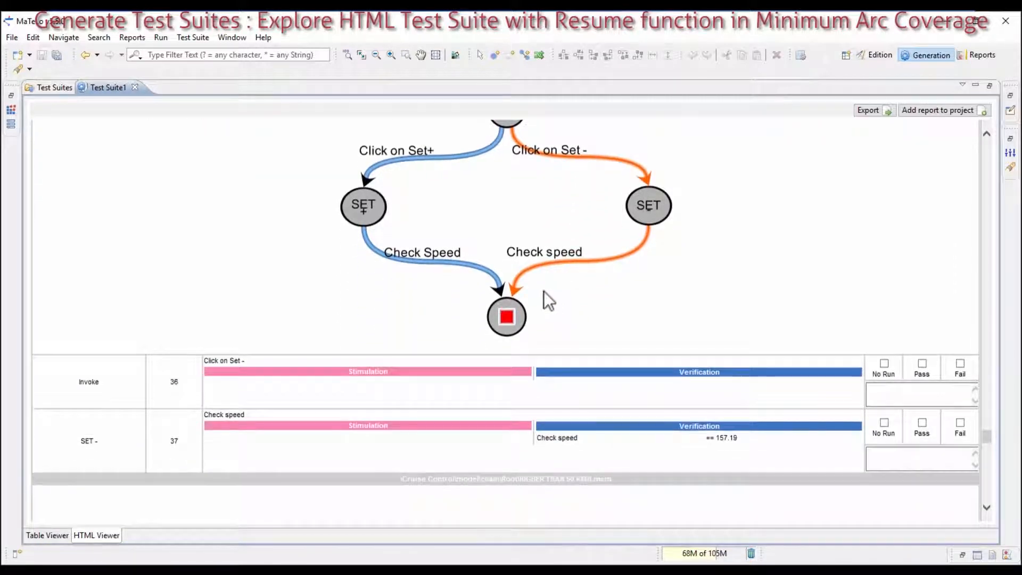
pyautogui.moveTo(872, 53)
pyautogui.mouseDown()
pyautogui.moveTo(780, 107)
pyautogui.moveTo(873, 60)
pyautogui.mouseUp()
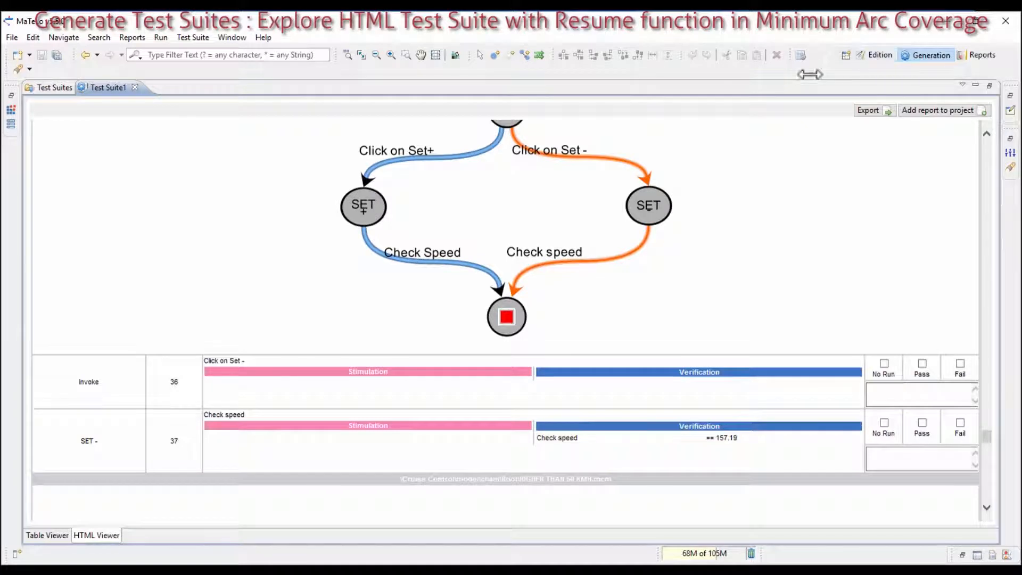
# - Review the remaining report steps 38 to 45, from the DIS speed change to decelerating, stopping the vehicle and stopping the engine
pyautogui.scroll(-10, 672, 385)
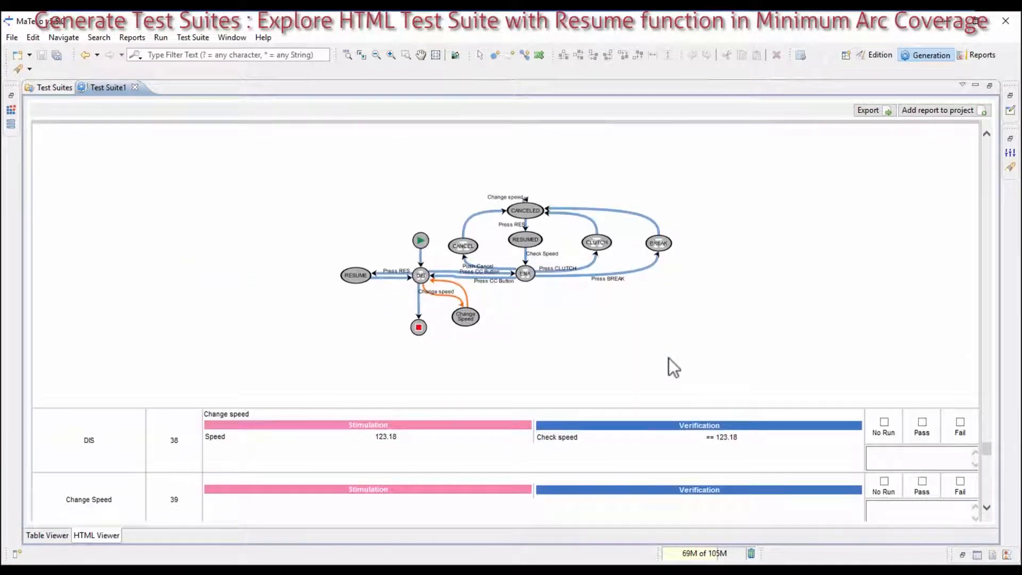
pyautogui.scroll(-5, 668, 364)
pyautogui.scroll(-10, 705, 301)
pyautogui.scroll(-10, 609, 394)
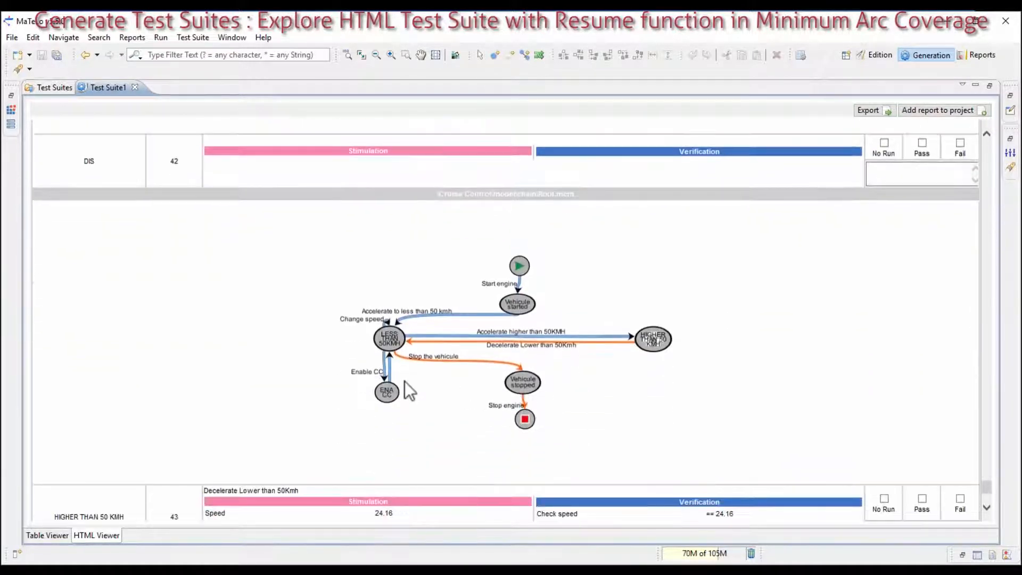
pyautogui.scroll(-5, 402, 363)
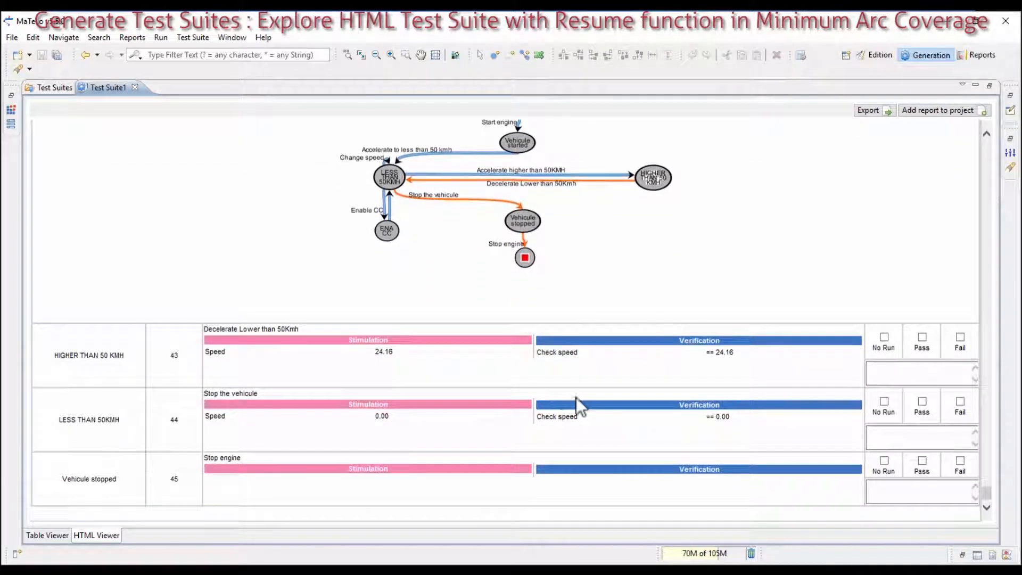
# - Return to model editing and show the properties of the transition from RESUME to DIS in the HIGHER THAN 50 KMH chain
pyautogui.click(883, 53)
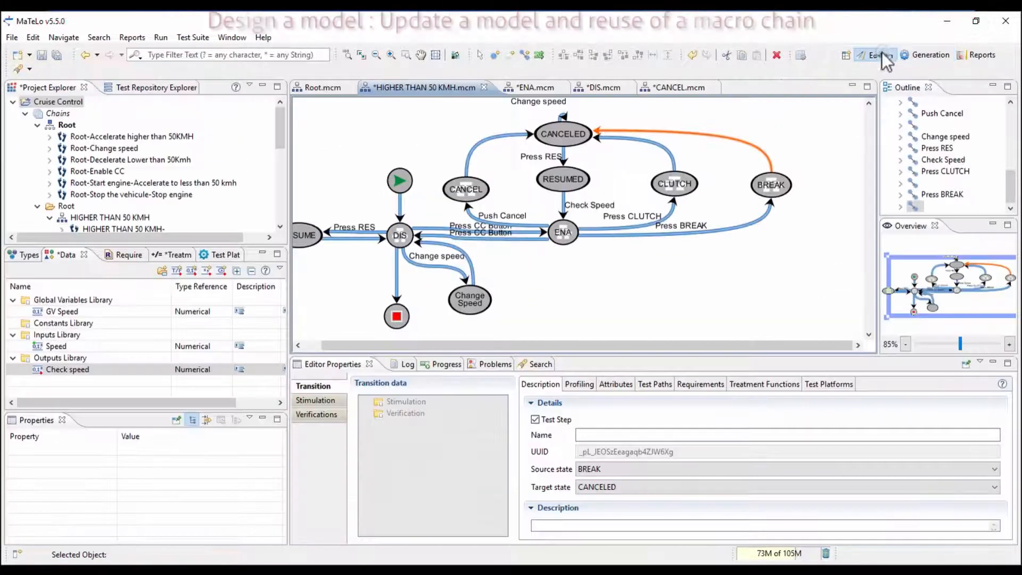
pyautogui.click(350, 262)
pyautogui.click(336, 237)
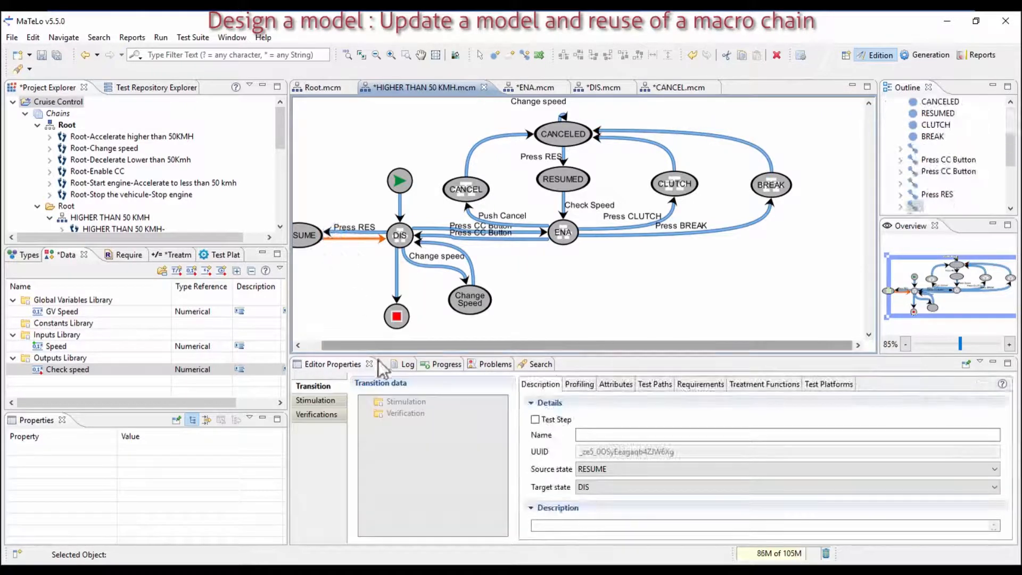
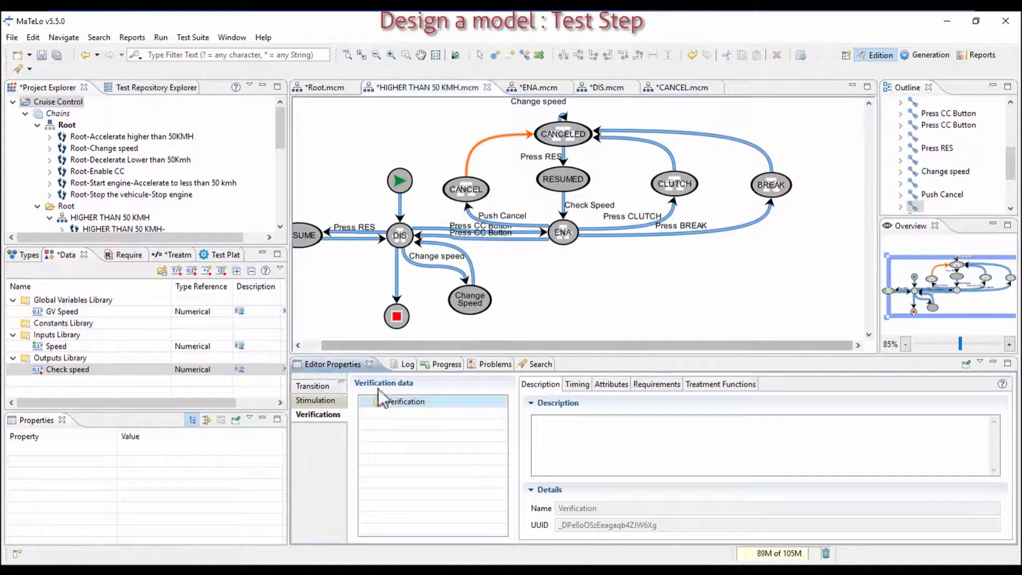
# - Disable Test Step on the unnamed transitions from CANCEL to CANCELED and from DIS to Terminate, checking the other unnamed transitions
pyautogui.click(537, 420)
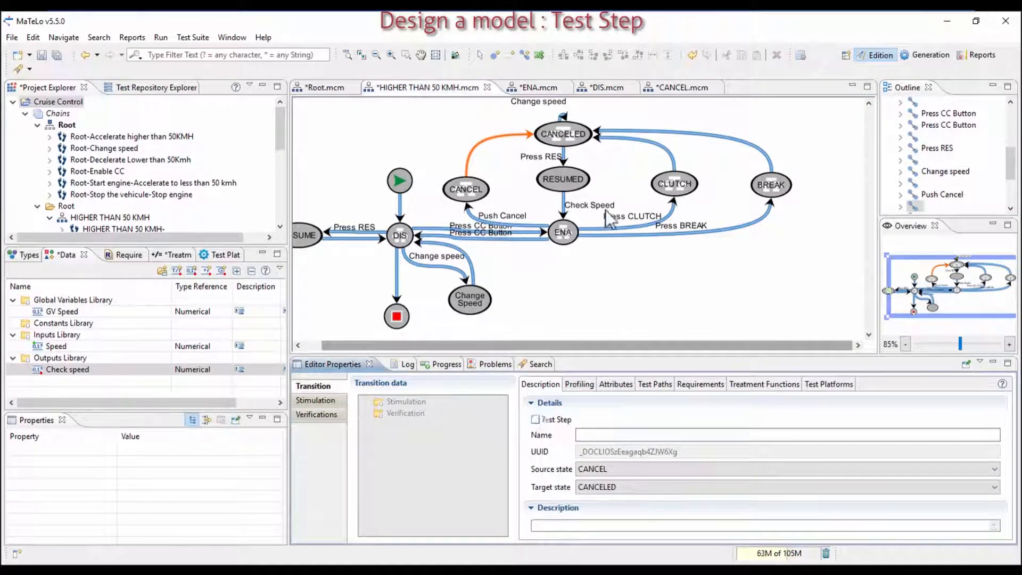
pyautogui.click(650, 145)
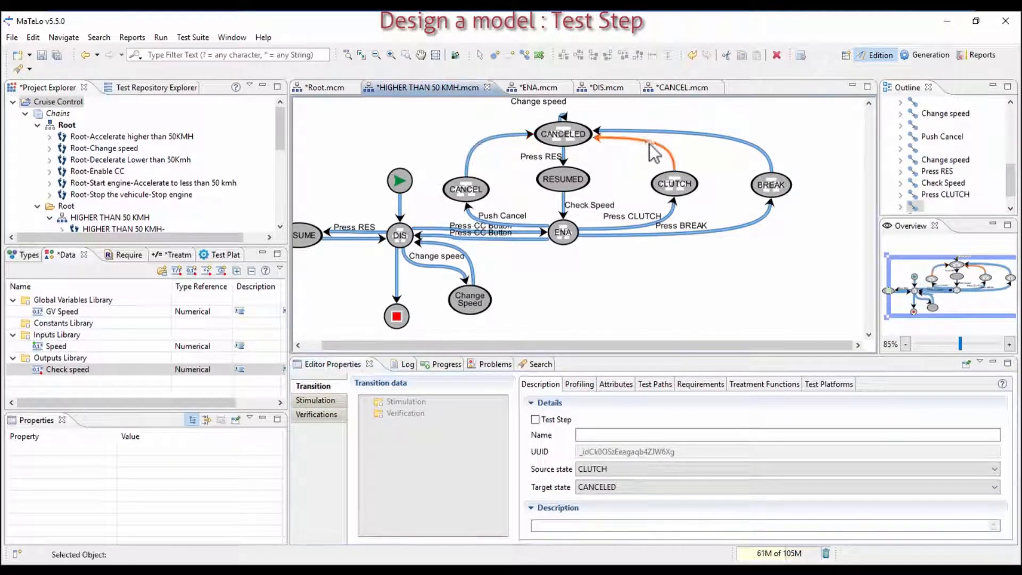
pyautogui.click(675, 136)
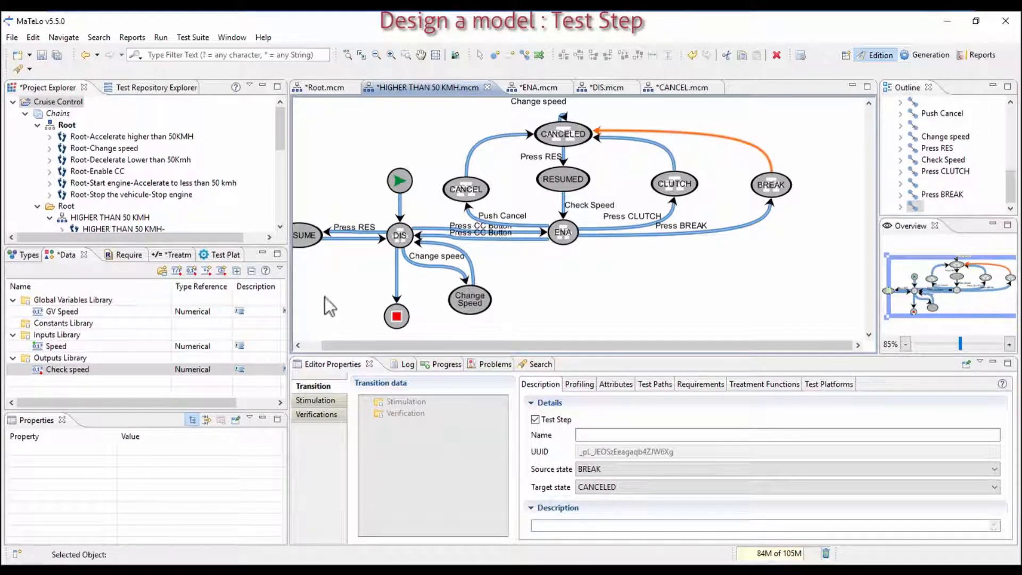
pyautogui.click(396, 279)
pyautogui.click(534, 420)
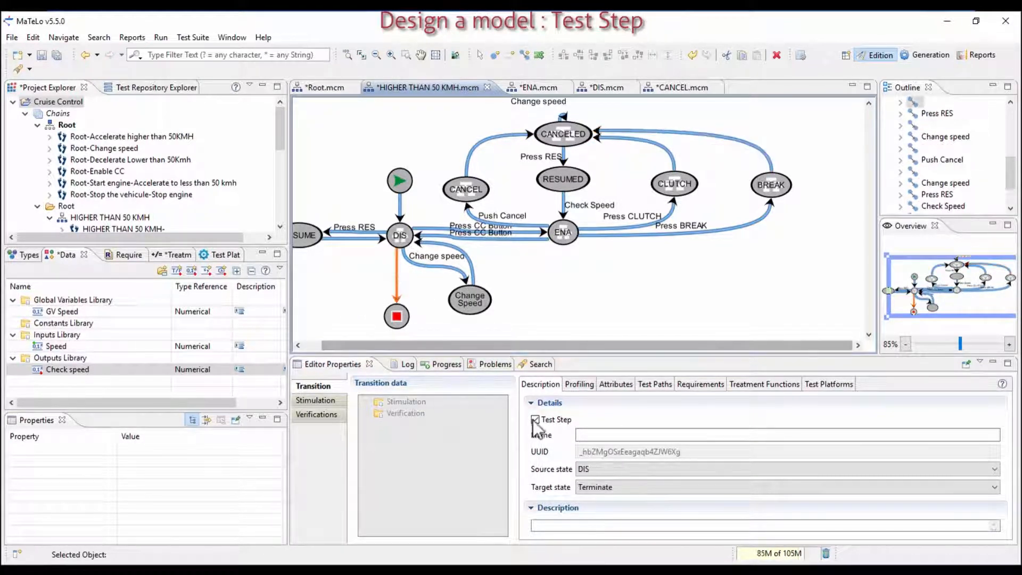
pyautogui.click(401, 205)
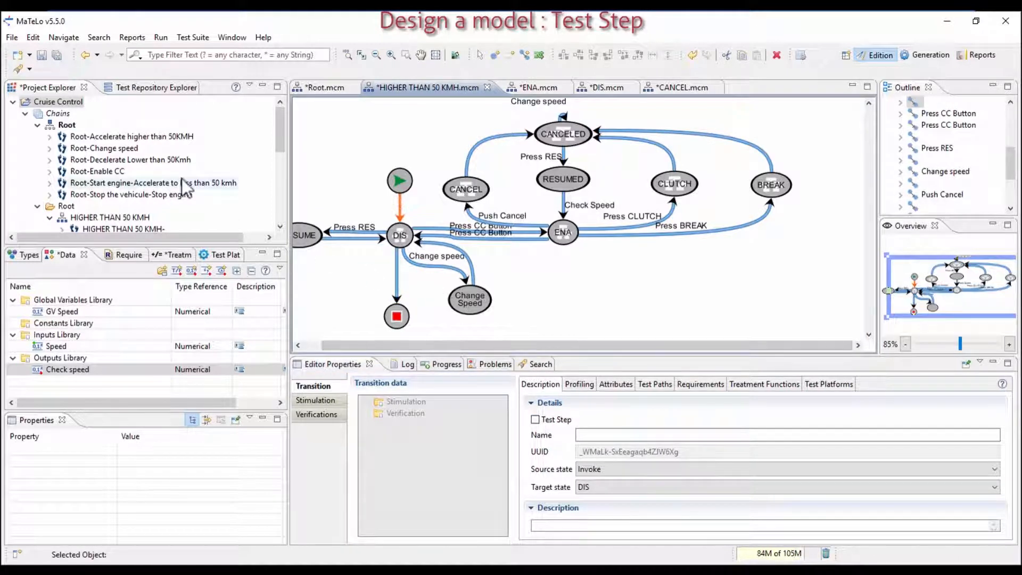
# - Locate the transition behind the unnamed HIGHER THAN 50 KMH- test step and disable Test Step on it, from BREAK to CANCELED
pyautogui.scroll(-2, 75, 150)
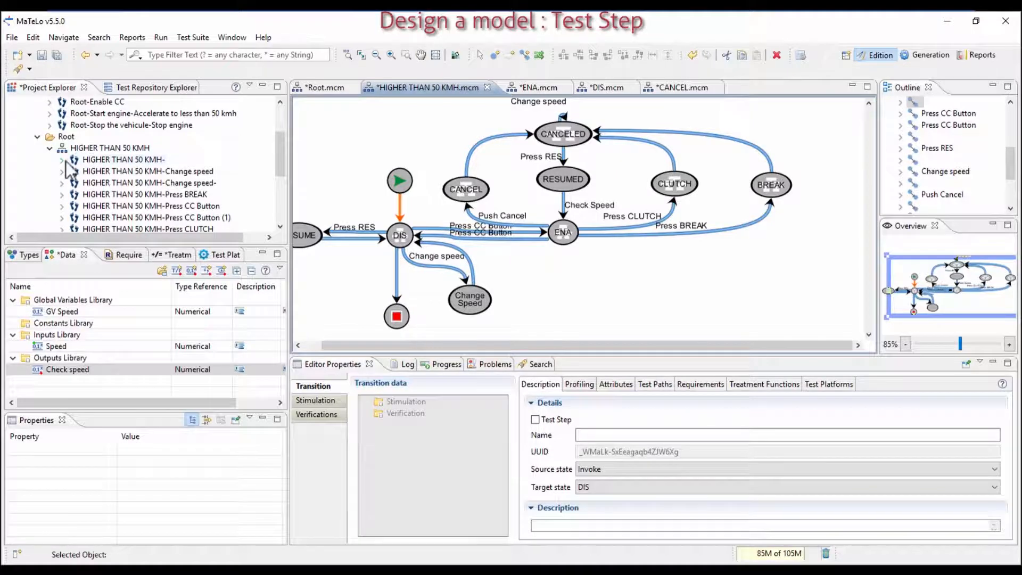
pyautogui.click(62, 160)
pyautogui.click(87, 171)
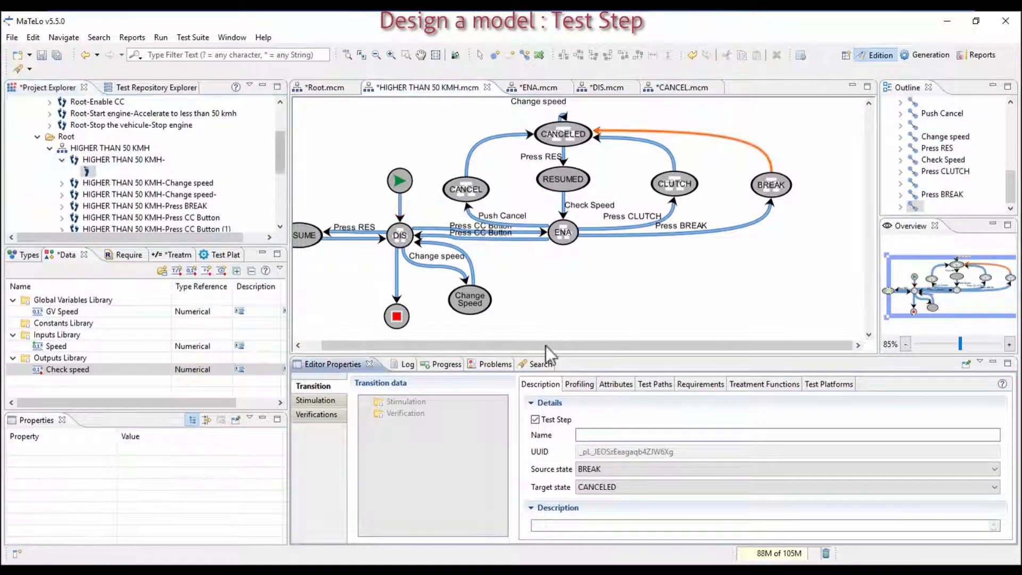
pyautogui.click(535, 420)
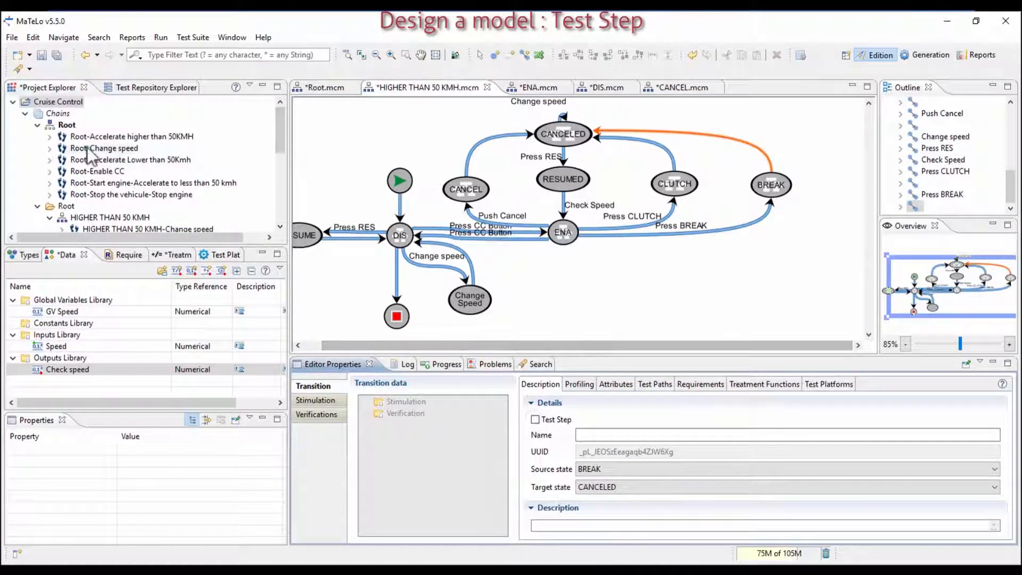
# - Inspect the HIGHER THAN 50 KMH-Change speed- test step and disable Test Step on its transition from Change Speed to DIS
pyautogui.scroll(-3, 89, 157)
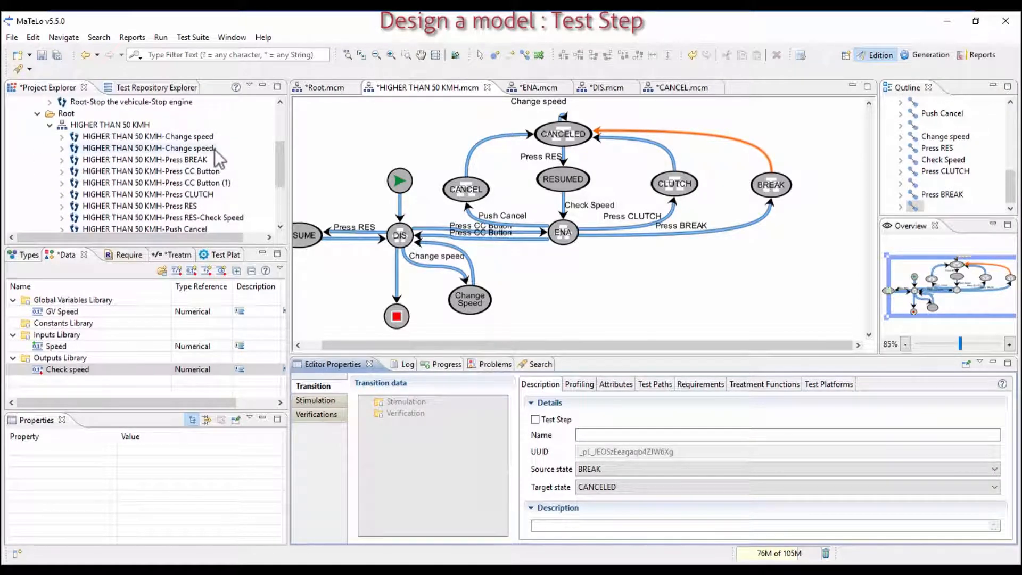
pyautogui.click(63, 148)
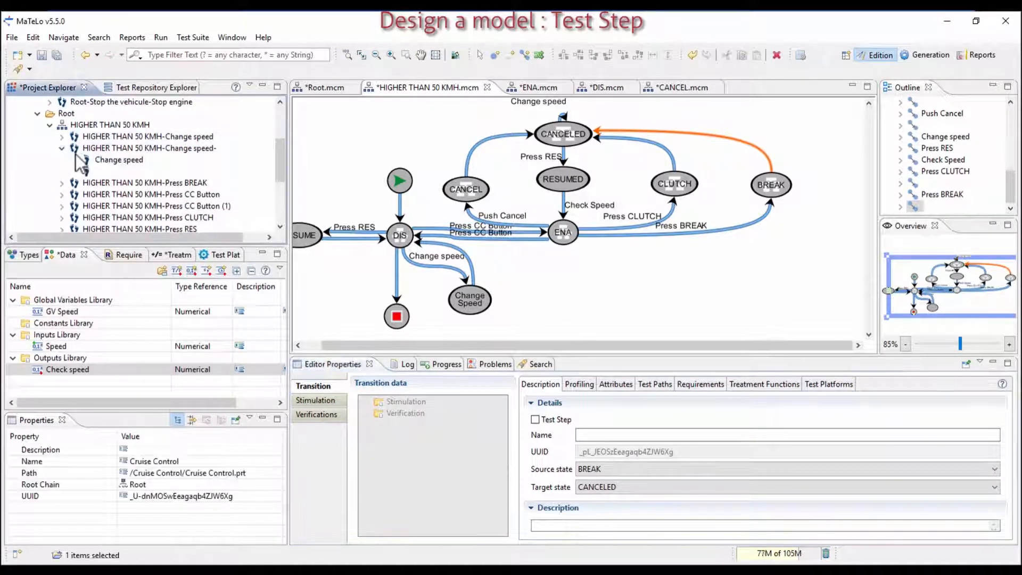
pyautogui.click(81, 159)
pyautogui.scroll(-2, 67, 166)
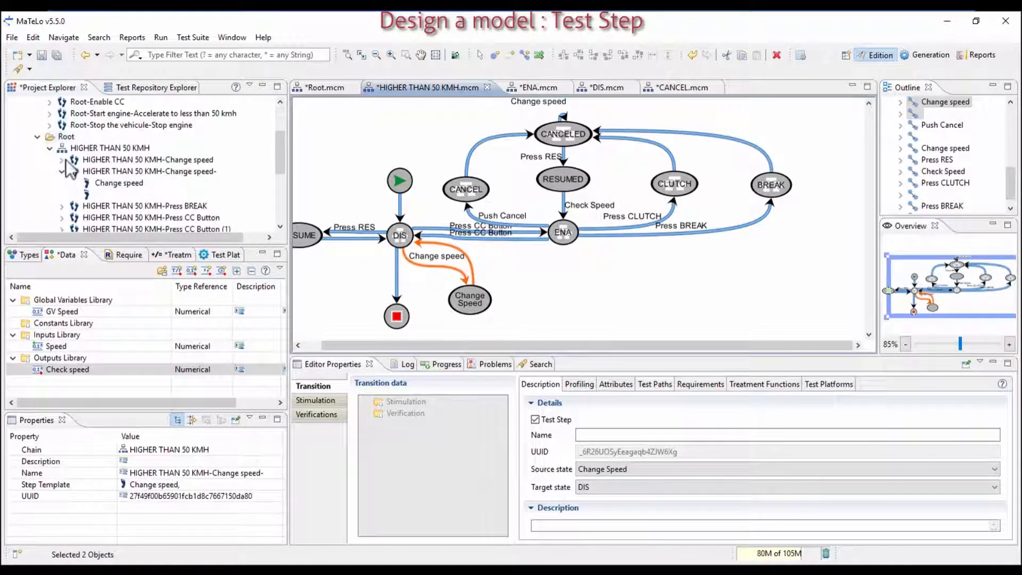
pyautogui.click(74, 172)
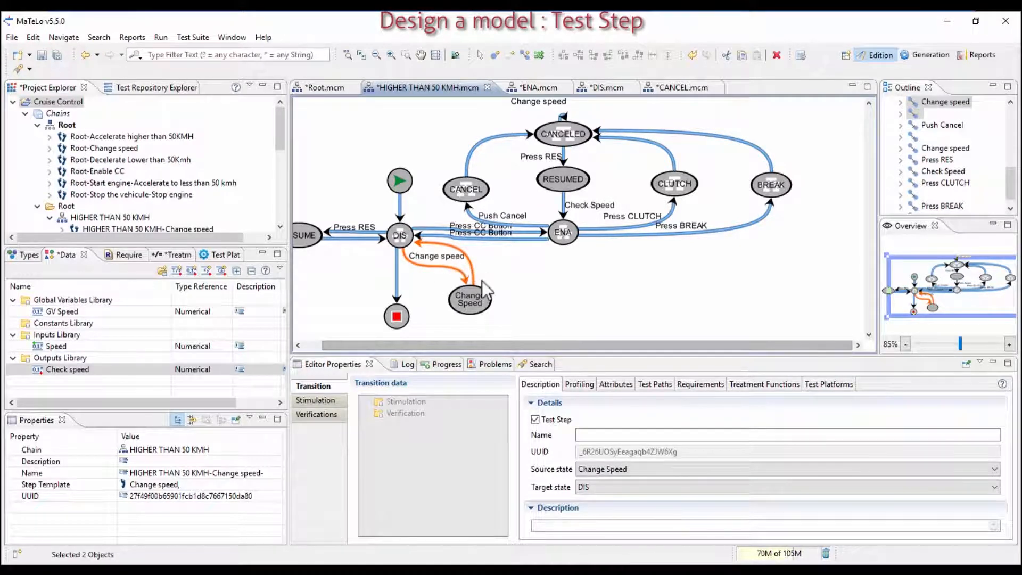
pyautogui.scroll(-1, 237, 218)
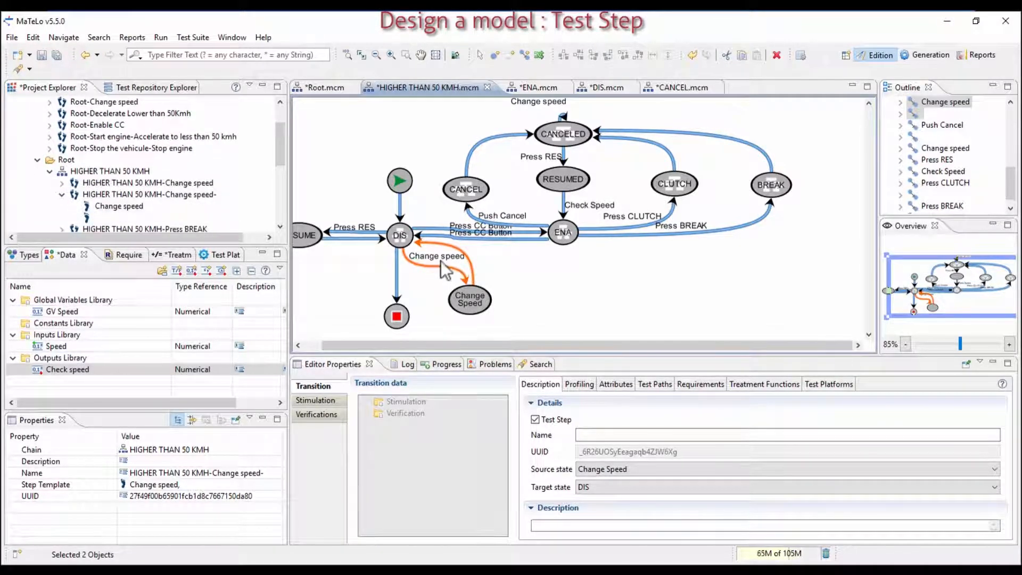
pyautogui.click(476, 267)
pyautogui.click(473, 272)
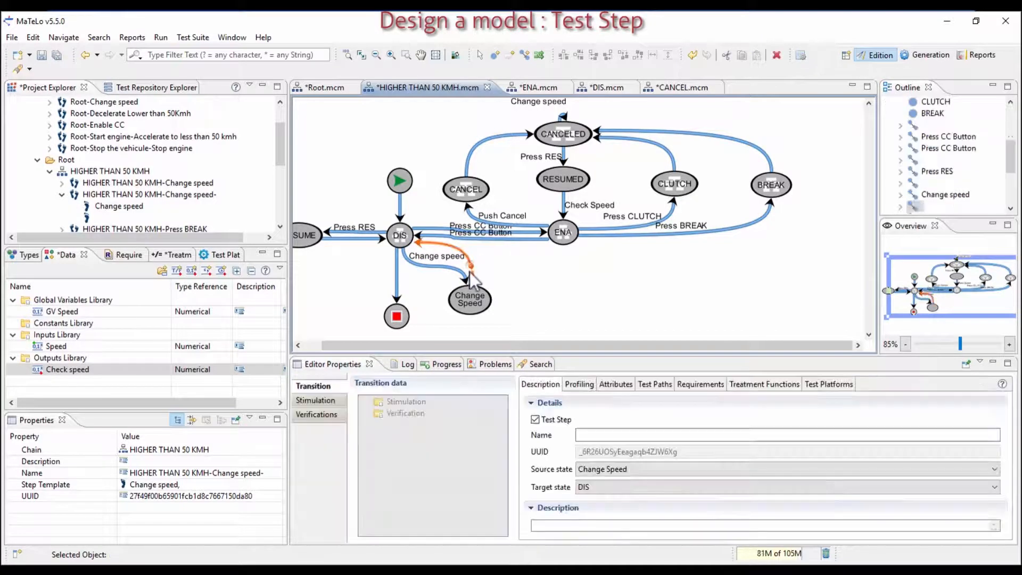
pyautogui.click(535, 420)
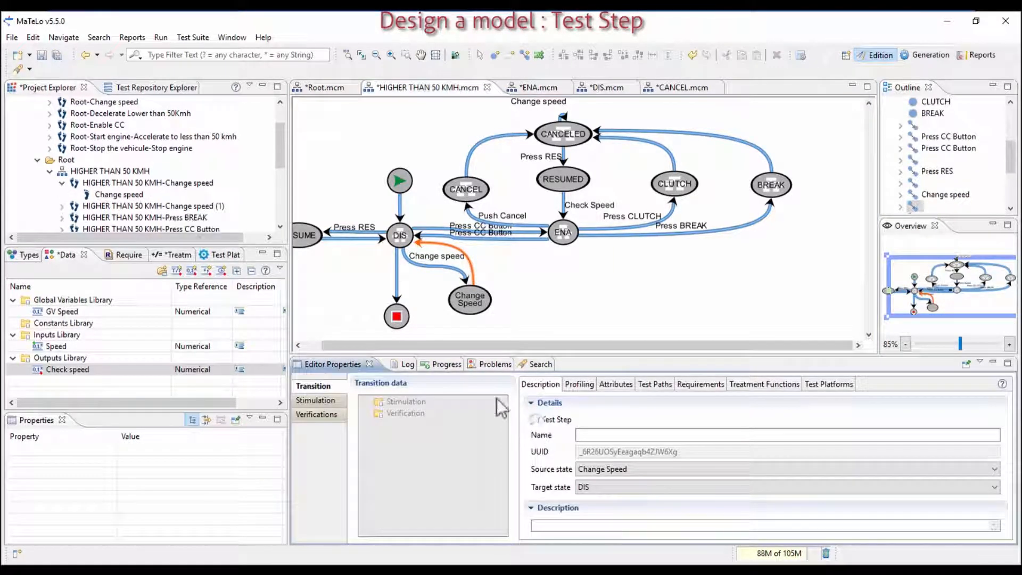
# - Review the test steps of the CANCEL, DIS and ENA chains, including the contents of DIS-Click on Set --Check speed
pyautogui.scroll(-2, 122, 212)
pyautogui.scroll(-5, 109, 213)
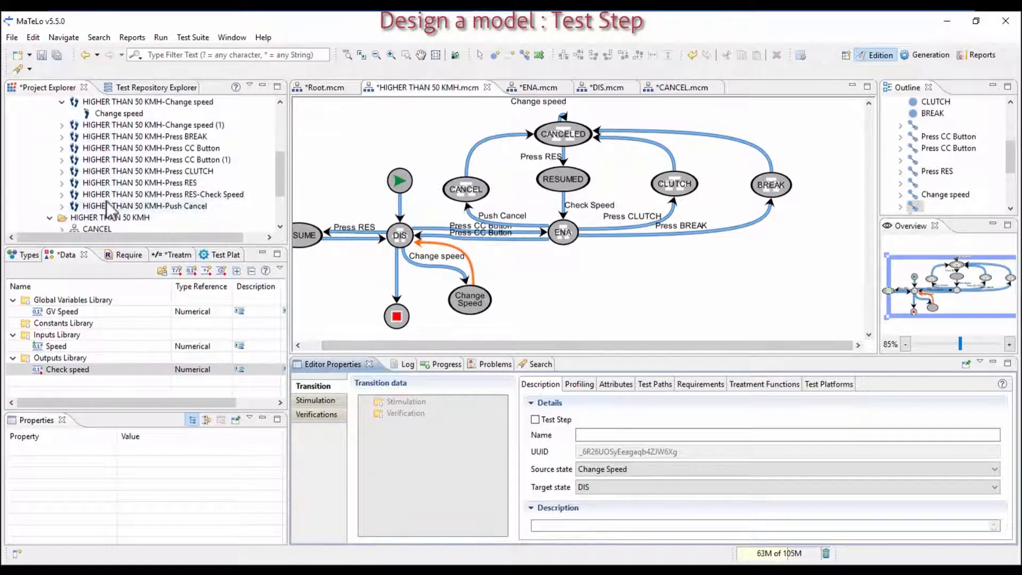
pyautogui.click(62, 183)
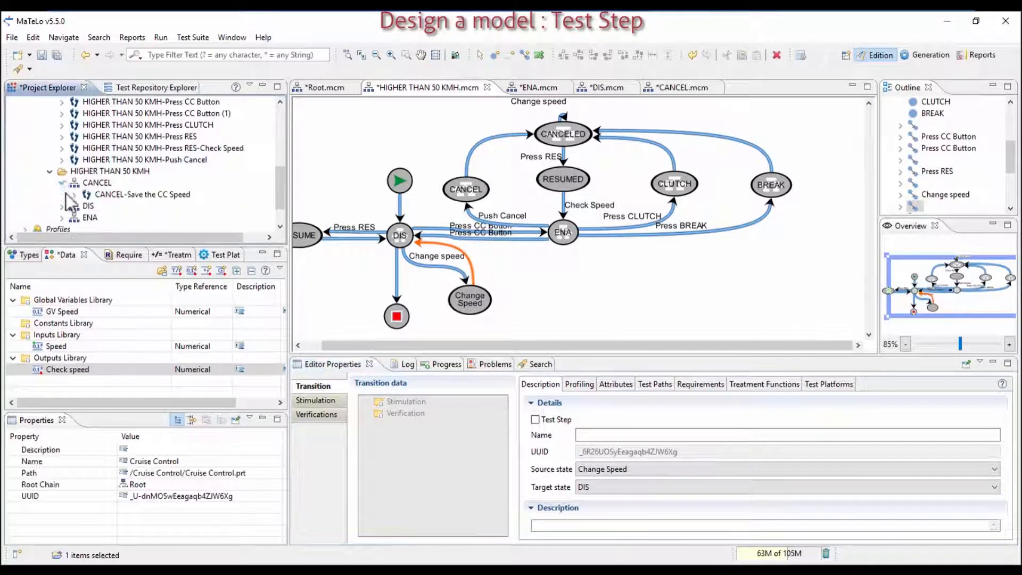
pyautogui.click(63, 206)
pyautogui.scroll(-2, 67, 218)
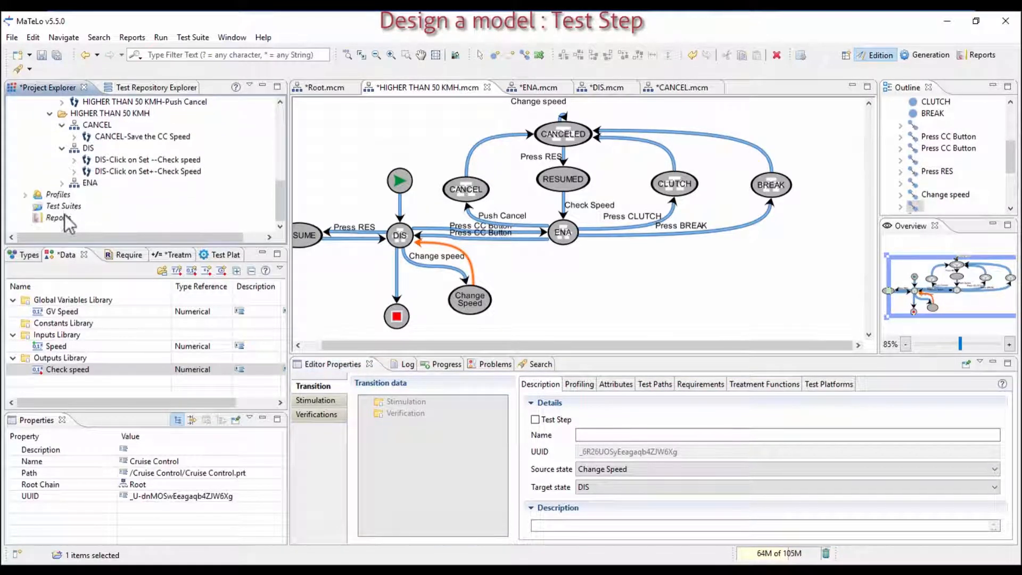
pyautogui.click(62, 182)
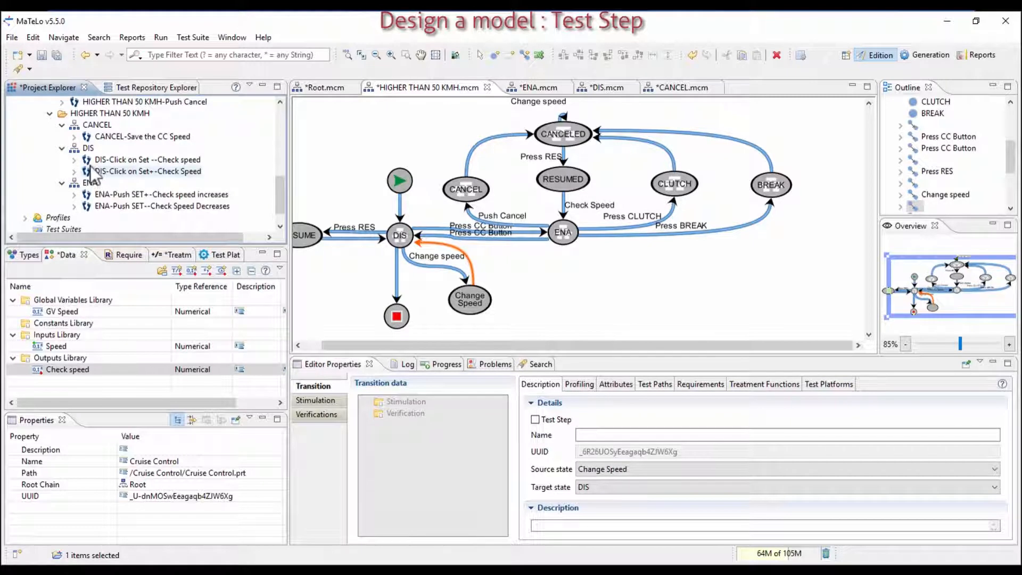
pyautogui.click(74, 160)
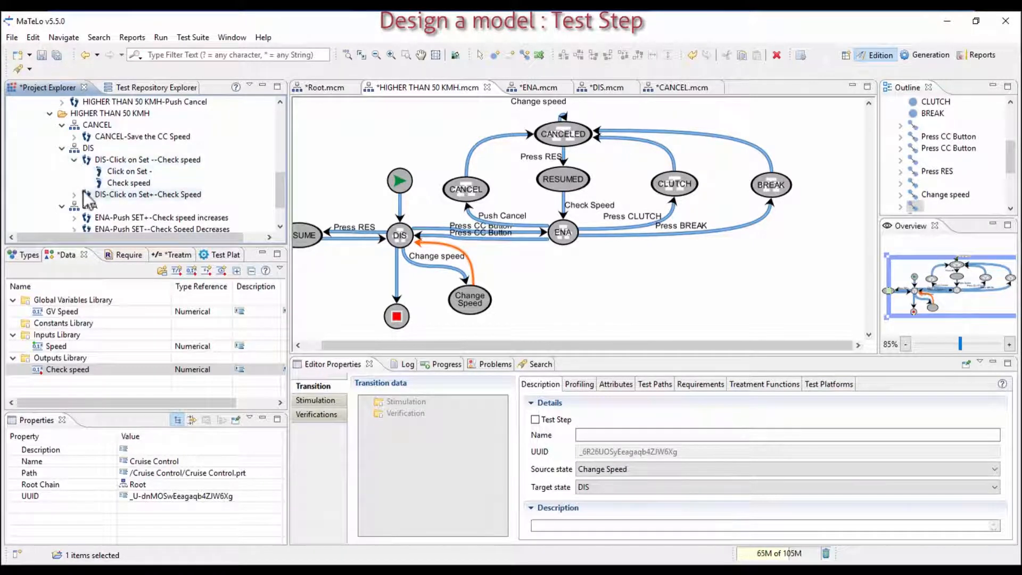
pyautogui.scroll(-2, 88, 191)
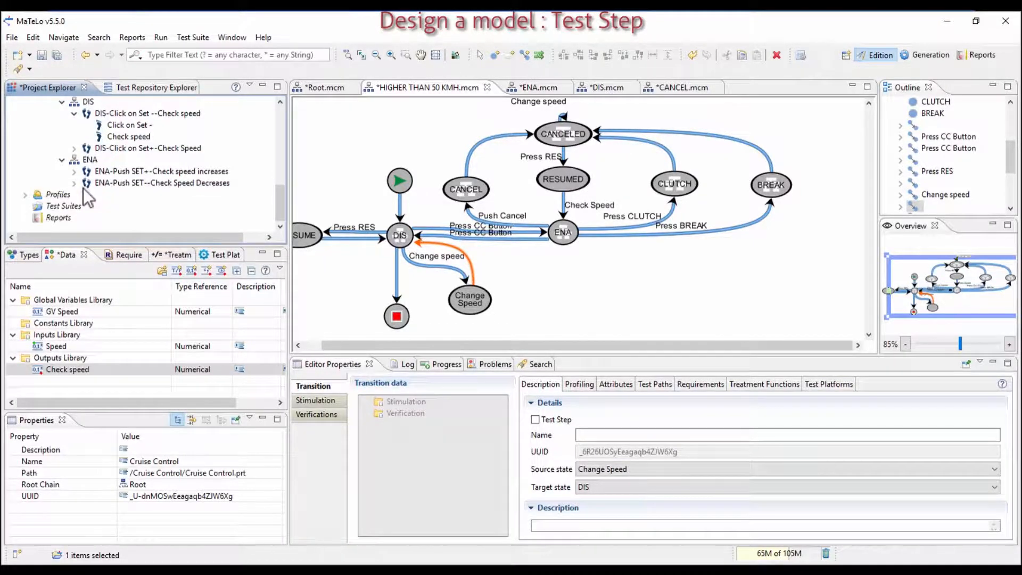
# - Save all the models and return to test generation with the strategy and model views restored beside the test suite
pyautogui.click(56, 54)
pyautogui.click(927, 54)
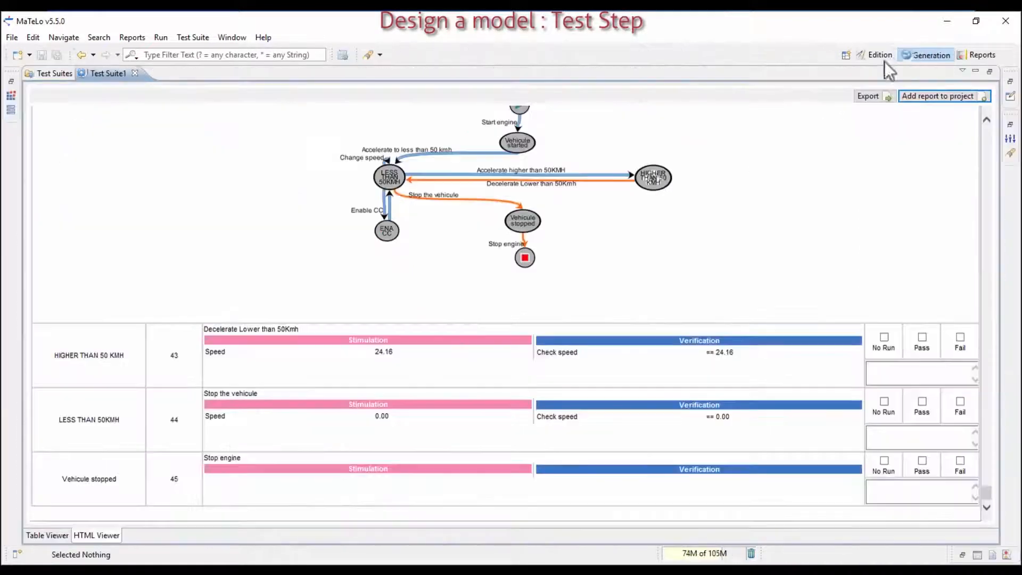
pyautogui.click(1011, 81)
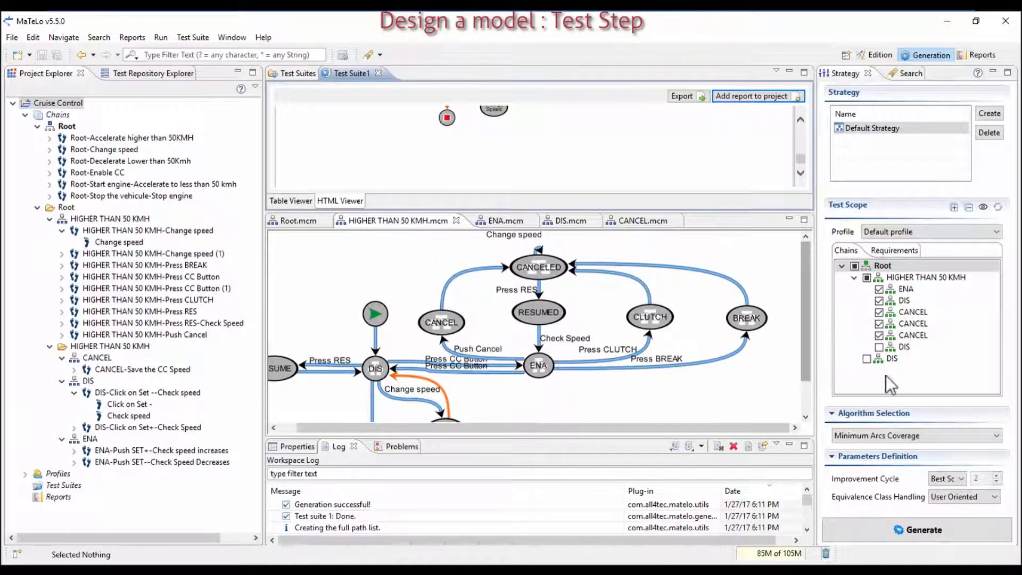
# - Include every chain under Root in the test scope and regenerate the test suite with Minimum Arcs Coverage, closing the open test case details
pyautogui.click(854, 265)
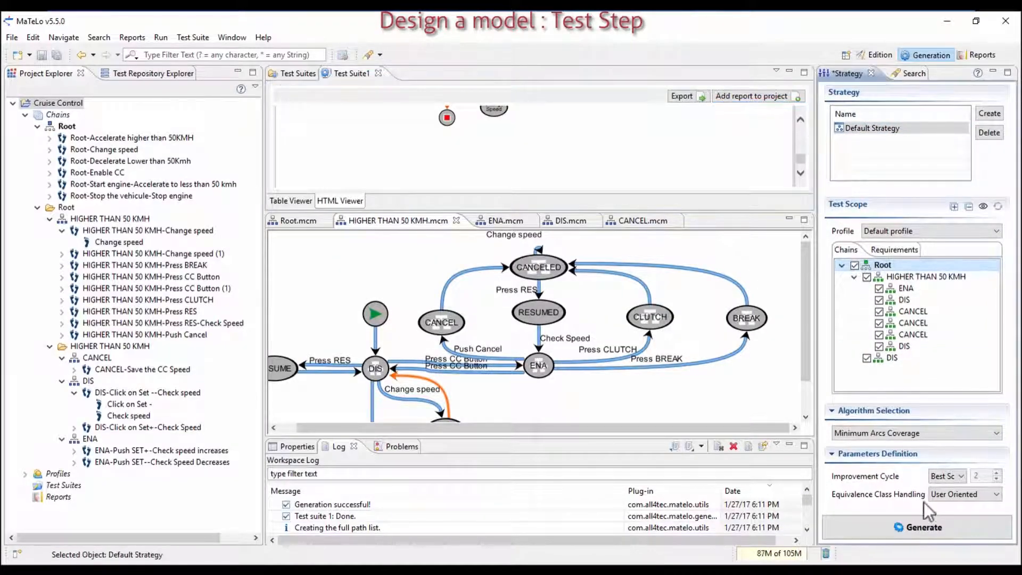
pyautogui.click(932, 527)
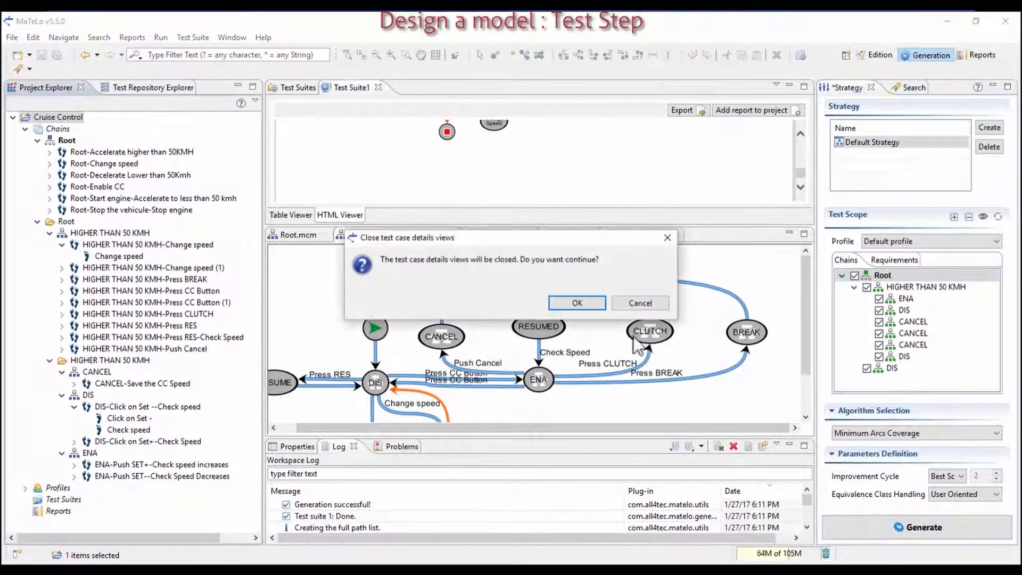
pyautogui.click(579, 303)
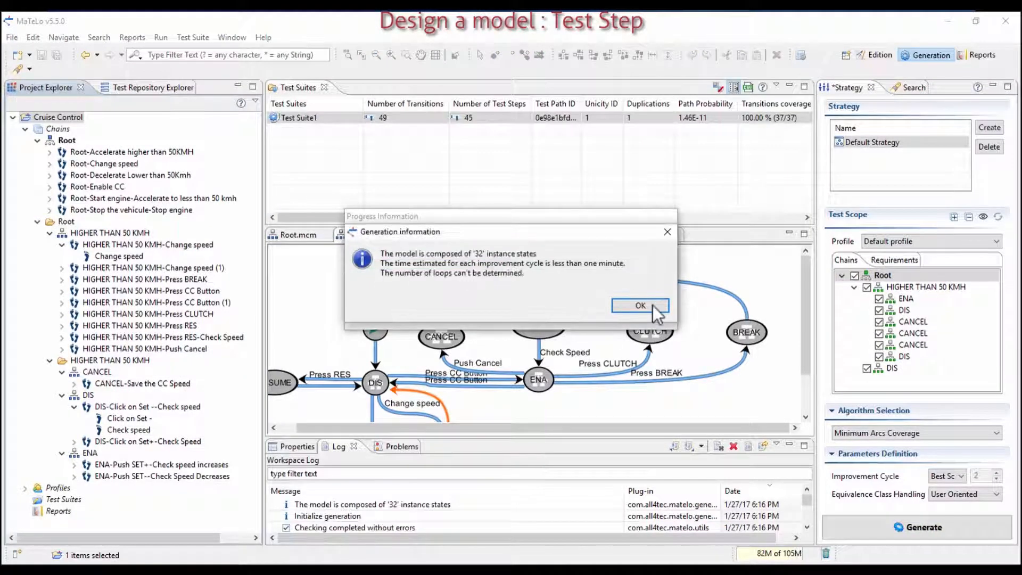
pyautogui.click(652, 305)
pyautogui.click(652, 305)
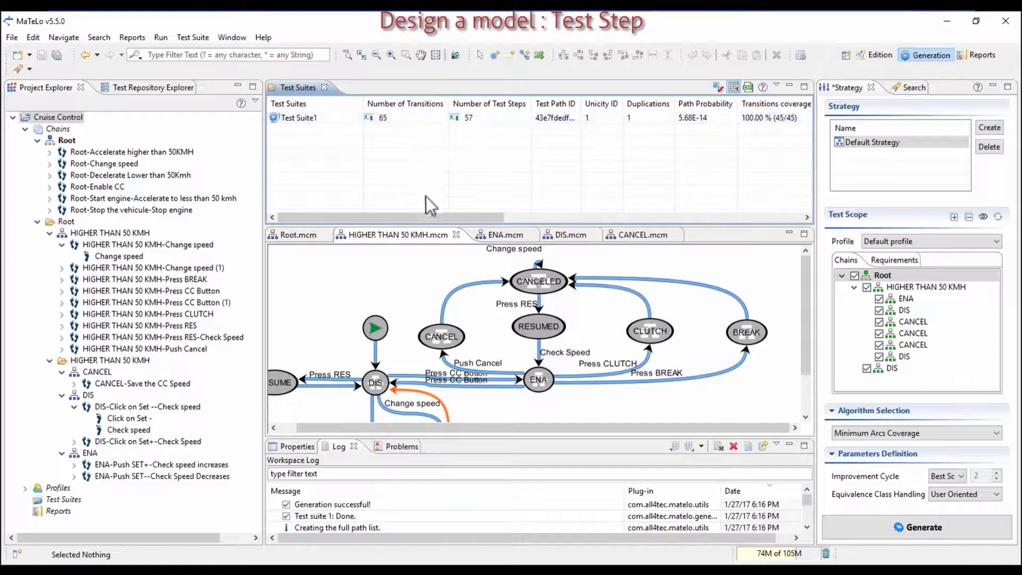
# - Toggle the coverage indicators of the test suites off and on, and examine the indicators of Test Suite1
pyautogui.moveTo(461, 222); pyautogui.dragTo(724, 224)
pyautogui.click(736, 84)
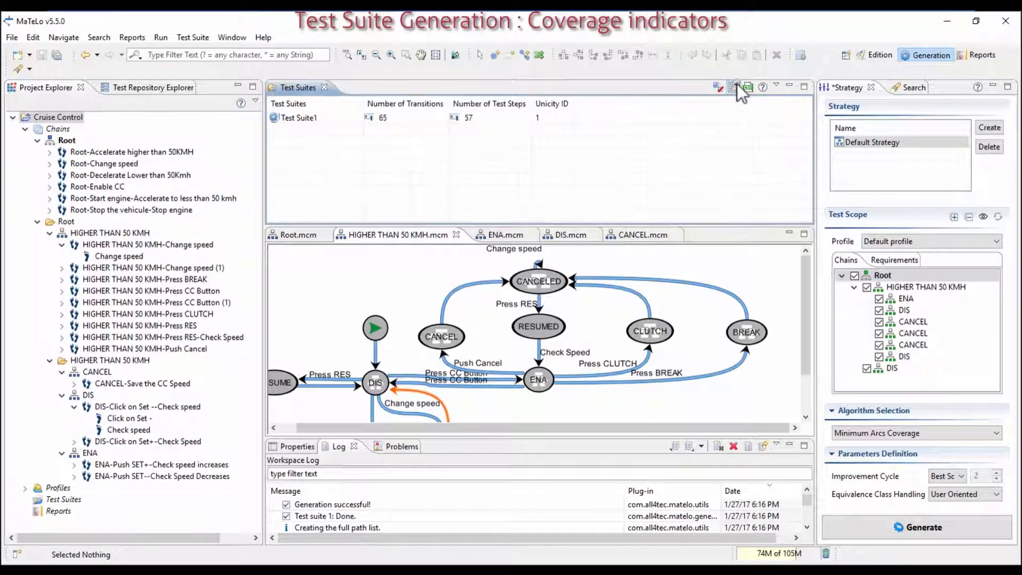
pyautogui.click(736, 84)
pyautogui.click(736, 84)
pyautogui.click(736, 85)
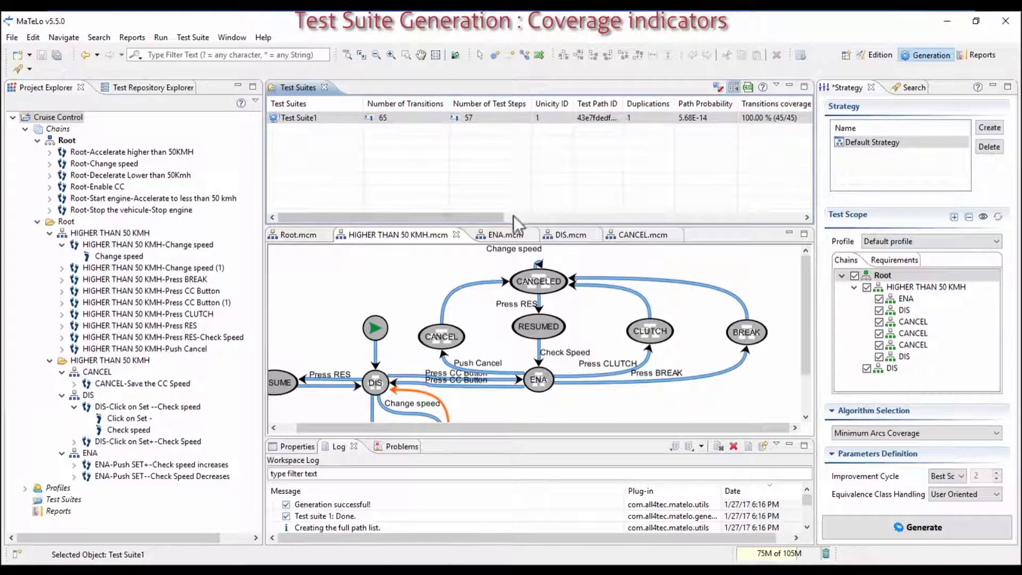
pyautogui.moveTo(495, 217)
pyautogui.mouseDown()
pyautogui.moveTo(582, 216)
pyautogui.moveTo(468, 215)
pyautogui.moveTo(500, 218)
pyautogui.mouseUp()
# - Set the generation algorithm of the Default Strategy to Most Probable
pyautogui.click(862, 435)
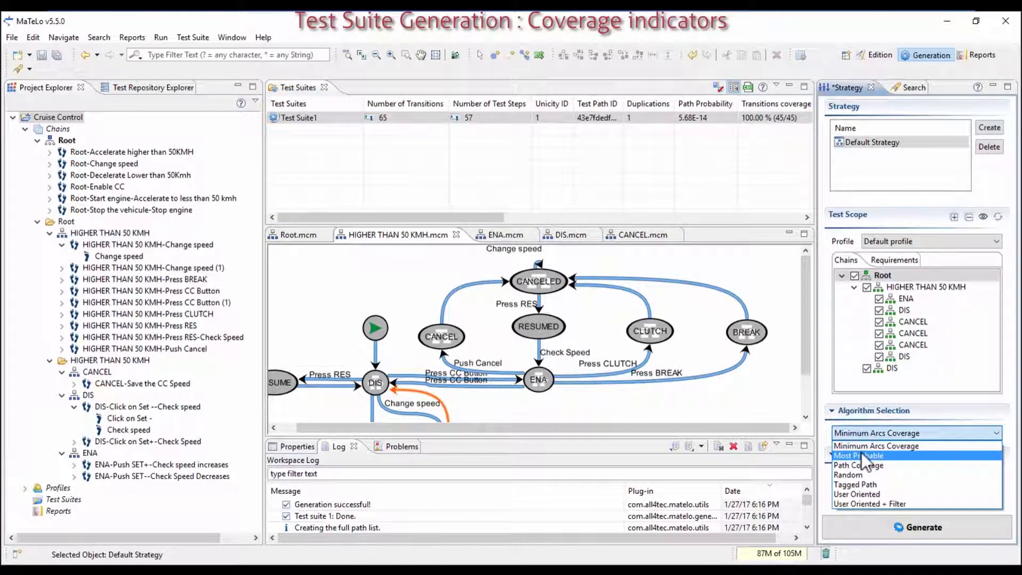
pyautogui.click(861, 456)
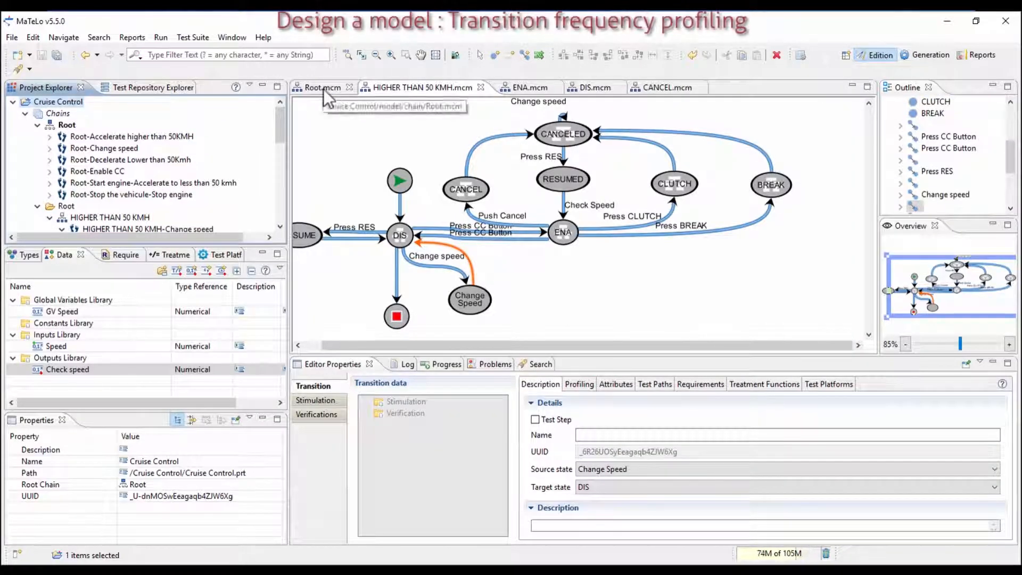
# - In model editing, open the Root chain and compare the profiling of Accelerate higher than 50KMH, Change speed and Enable CC
pyautogui.click(324, 88)
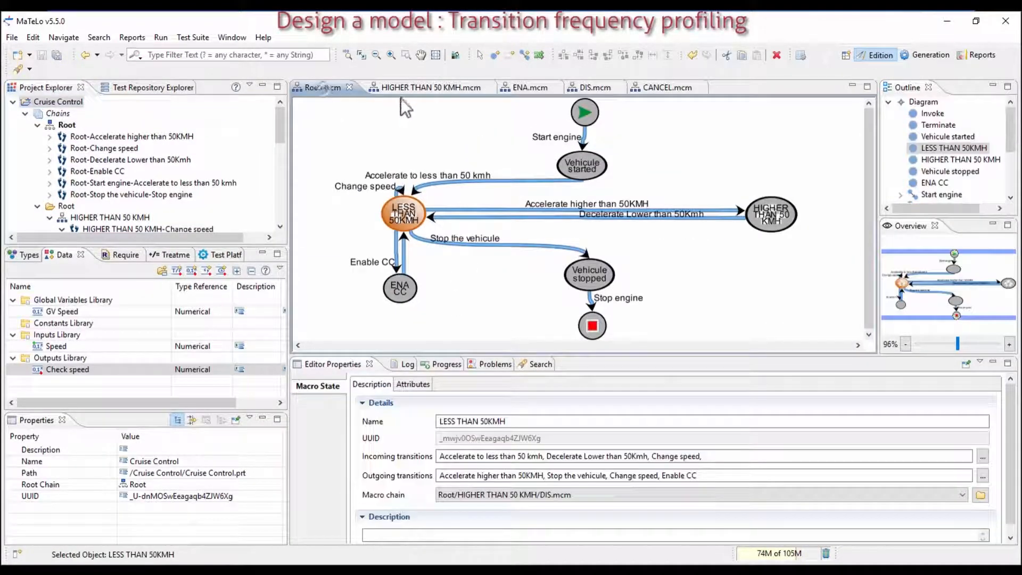
pyautogui.click(449, 211)
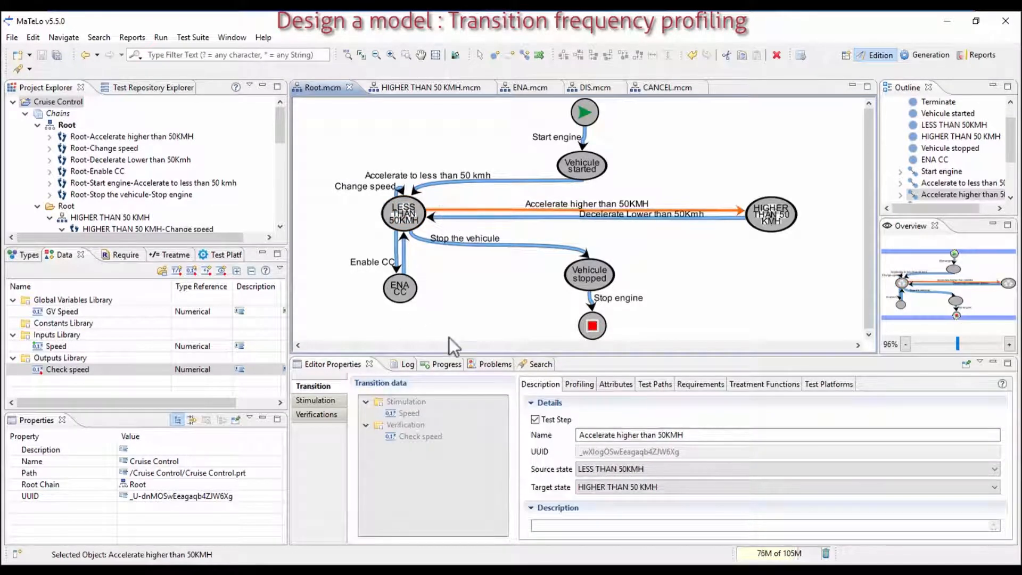
pyautogui.click(576, 381)
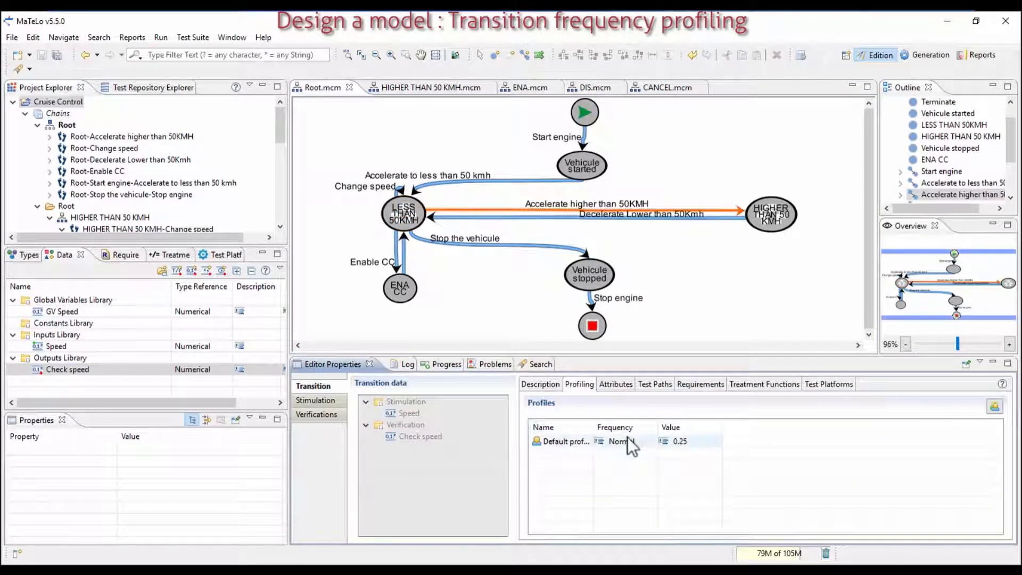
pyautogui.click(646, 443)
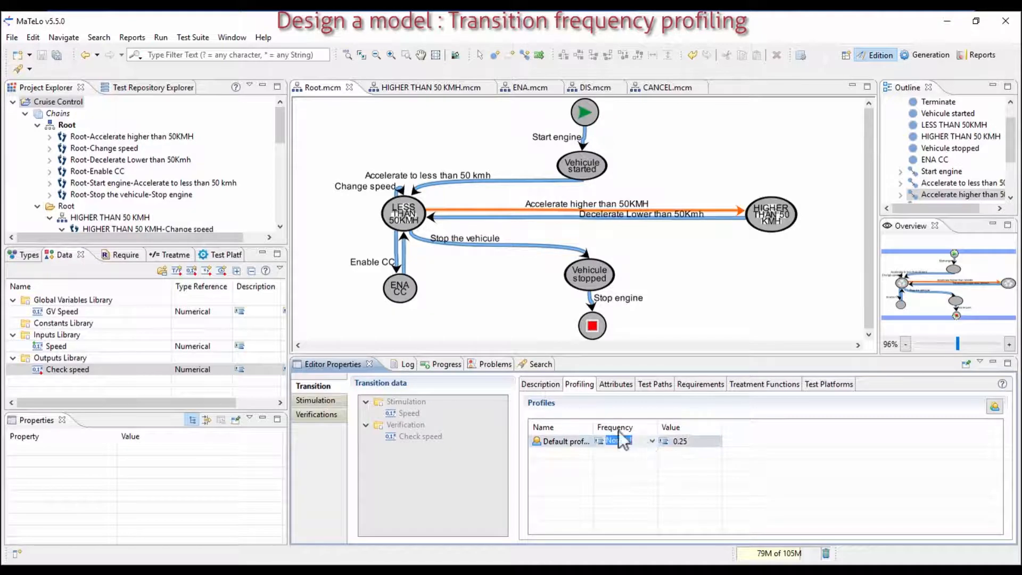
pyautogui.click(397, 193)
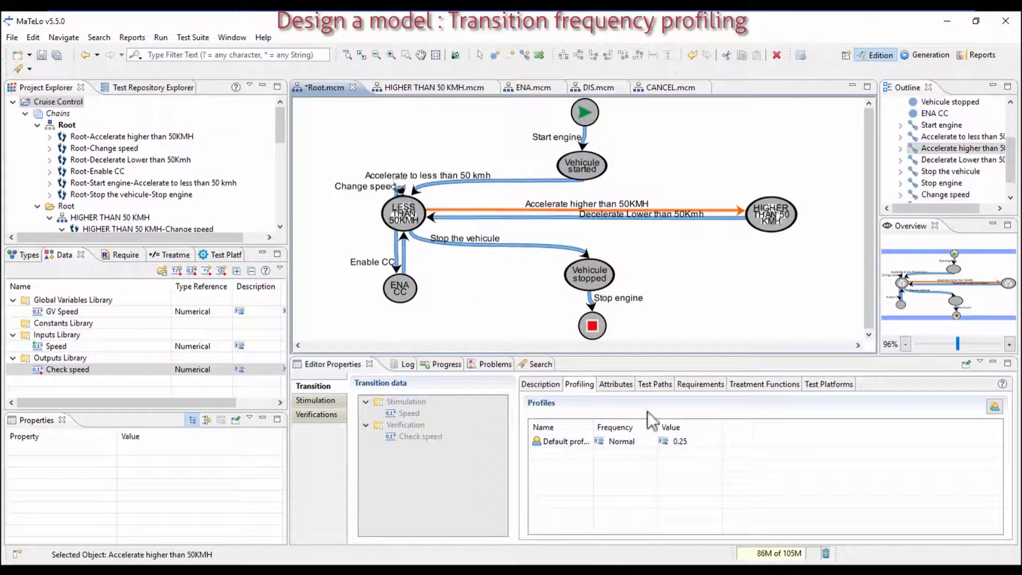
pyautogui.click(397, 248)
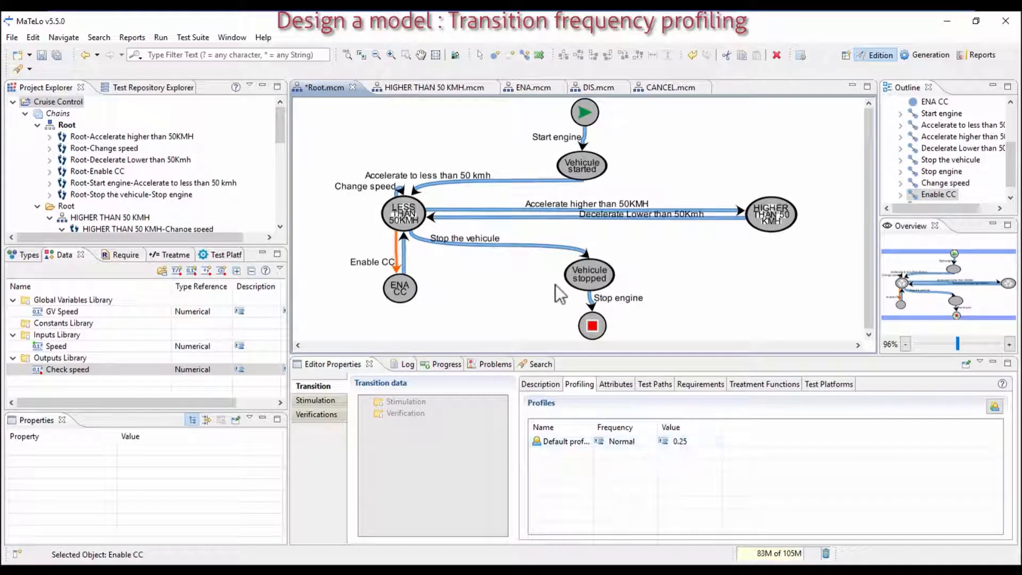
# - Set the default profile frequency of the Accelerate higher than 50KMH transition to Often
pyautogui.click(493, 209)
pyautogui.click(639, 442)
pyautogui.click(652, 441)
pyautogui.click(634, 500)
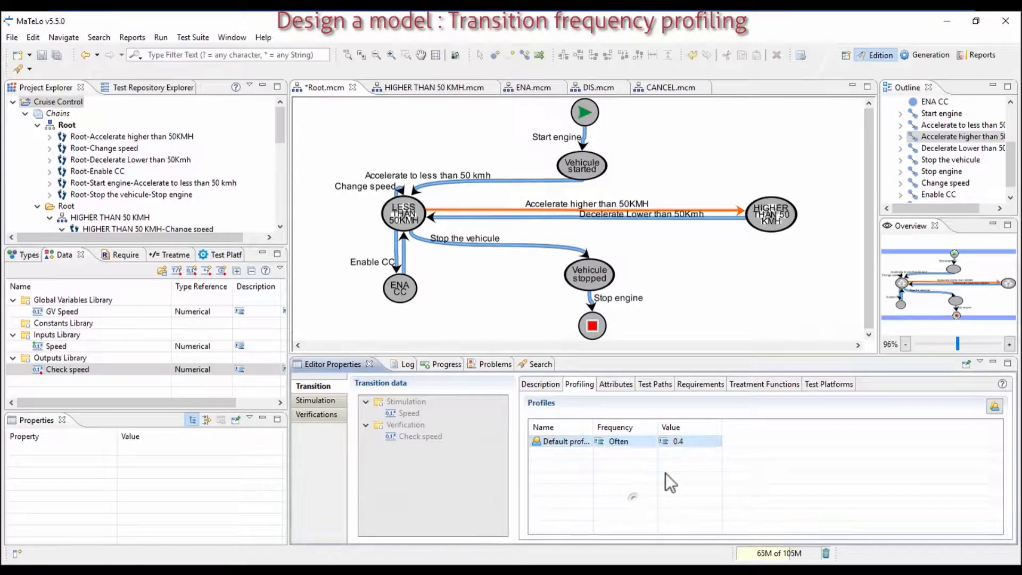
# - Check the profile values of the other transitions leaving LESS THAN 50KMH: Stop the vehicule, Change speed and Enable CC
pyautogui.click(437, 239)
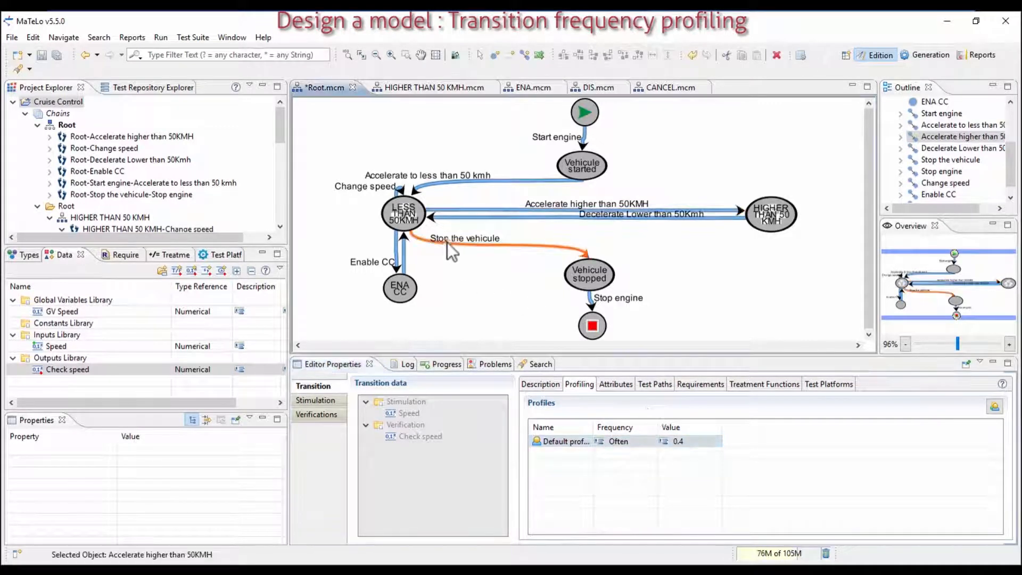
pyautogui.click(403, 195)
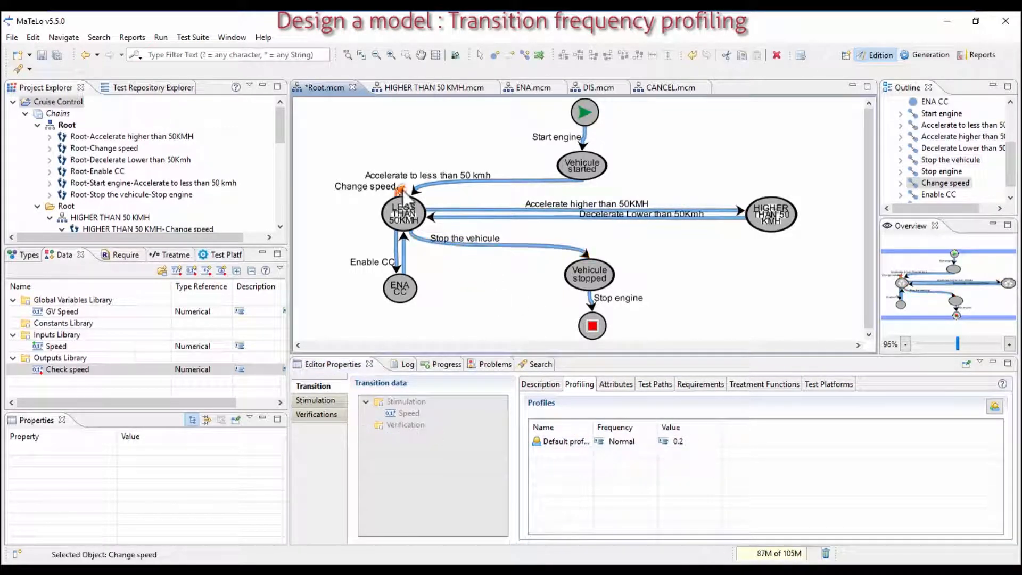
pyautogui.click(398, 254)
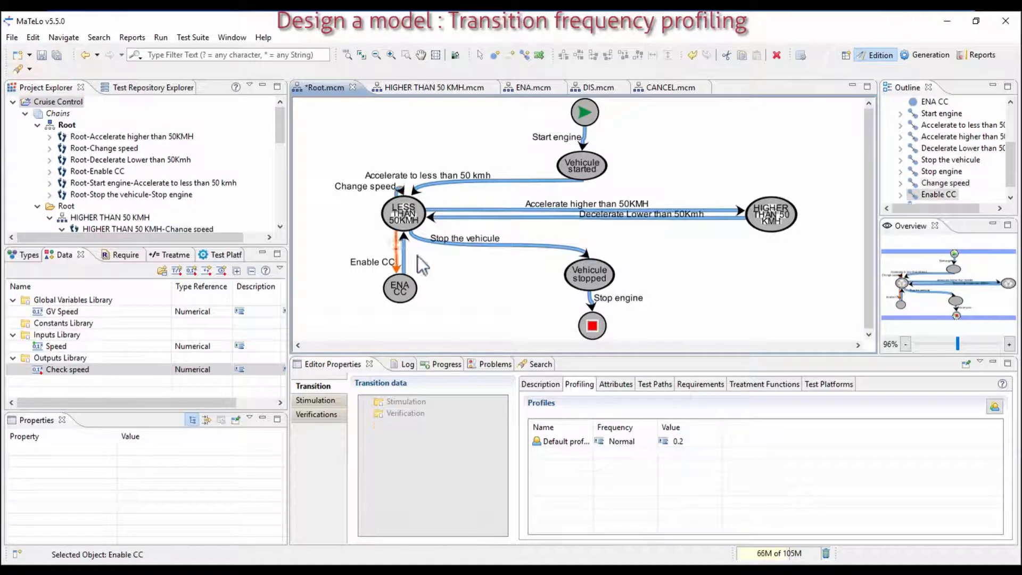
# - Return to test generation and generate 10 test suites with the Most Probable algorithm, decreasing rate 10 and maximum transitions 5000
pyautogui.click(928, 56)
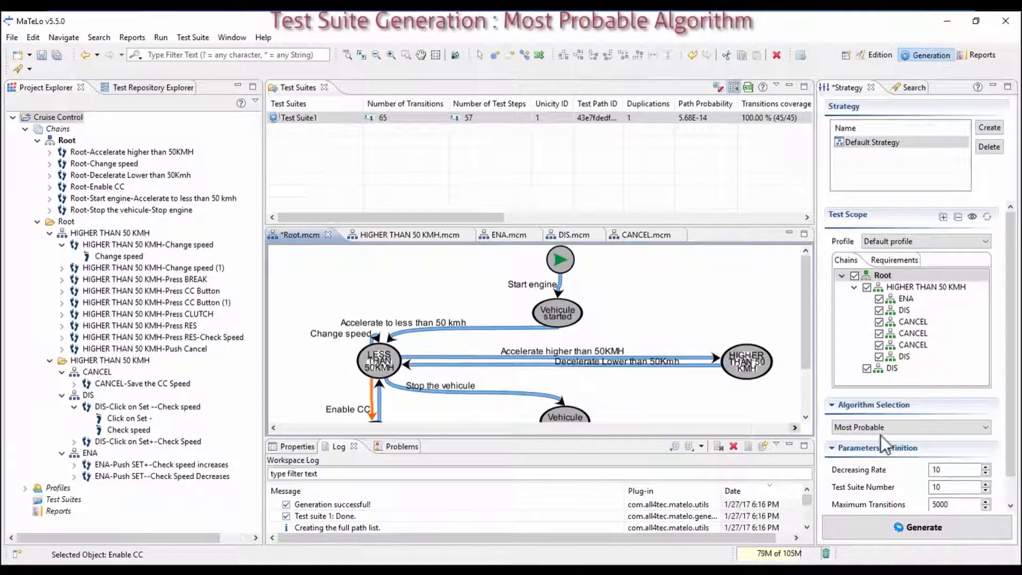
pyautogui.click(936, 470)
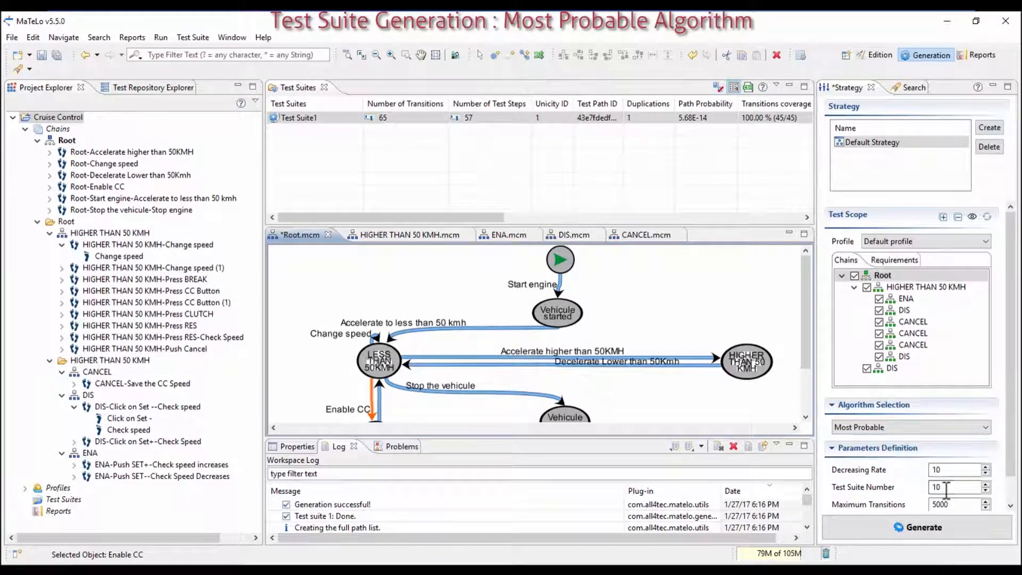
pyautogui.click(944, 488)
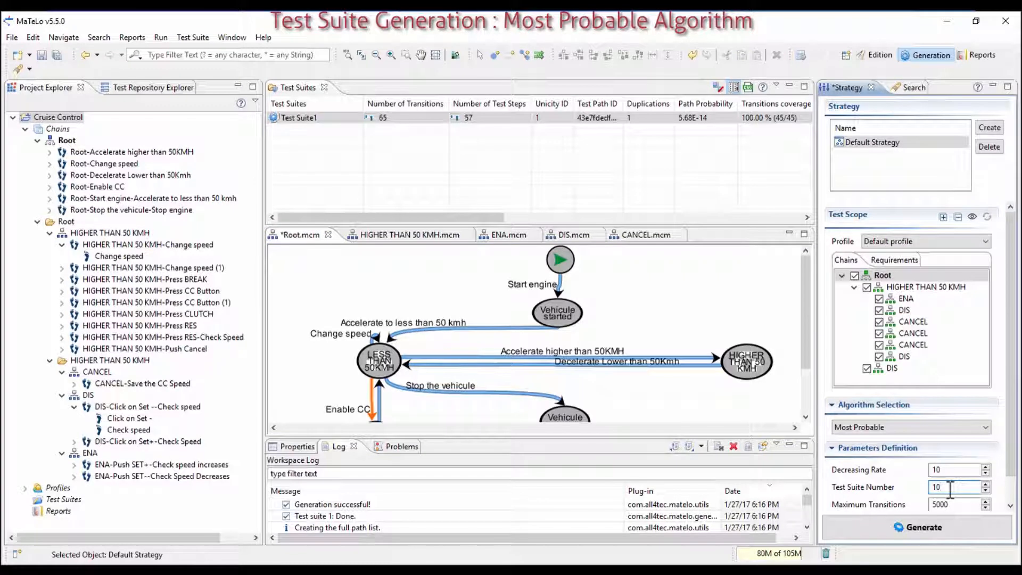
pyautogui.moveTo(946, 472); pyautogui.dragTo(930, 469)
pyautogui.scroll(-1, 926, 484)
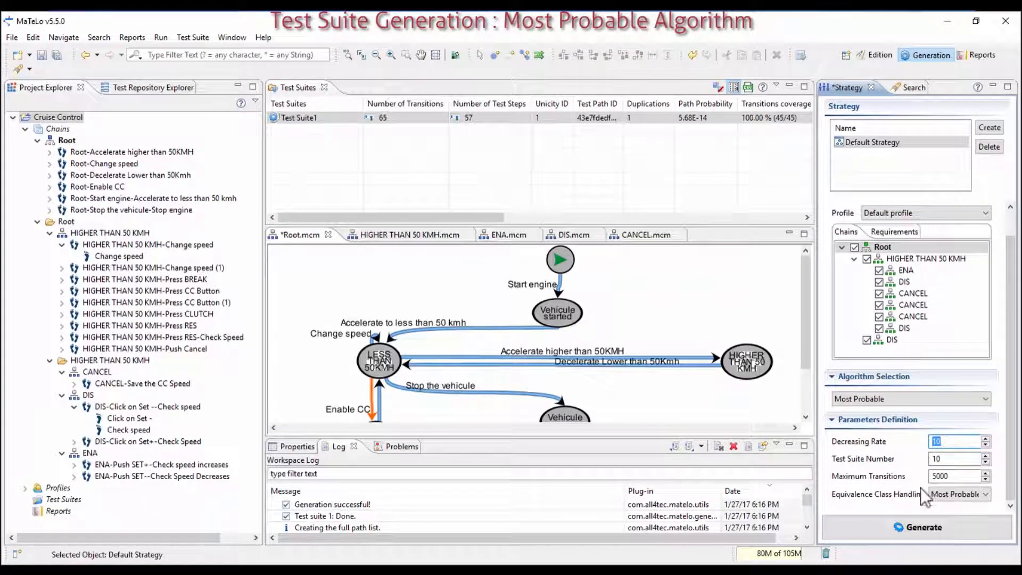
pyautogui.click(924, 525)
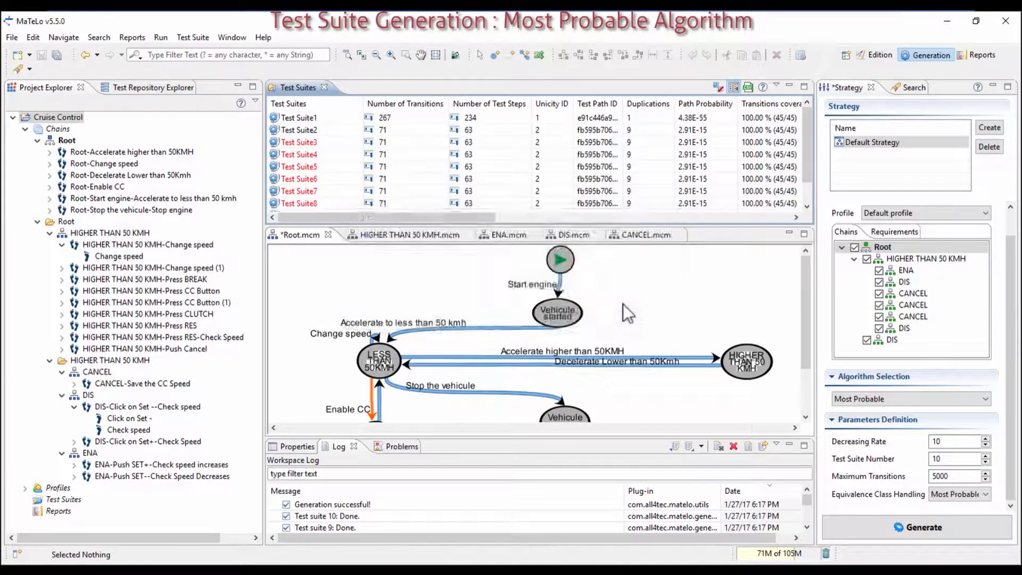
# - Open Test Suite1 in a maximized view and review its first steps in the HTML report
pyautogui.doubleClick(327, 118)
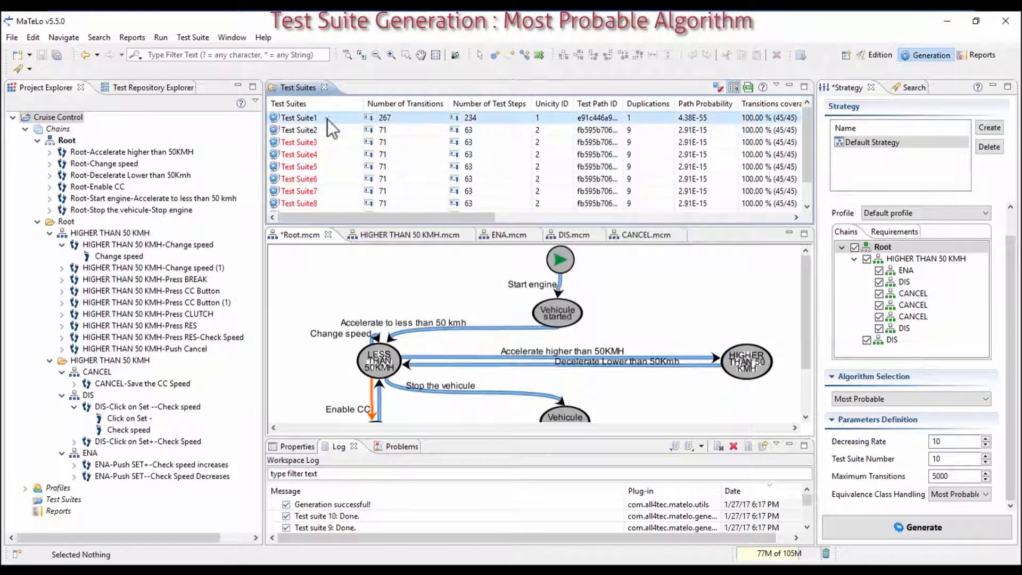
pyautogui.click(336, 215)
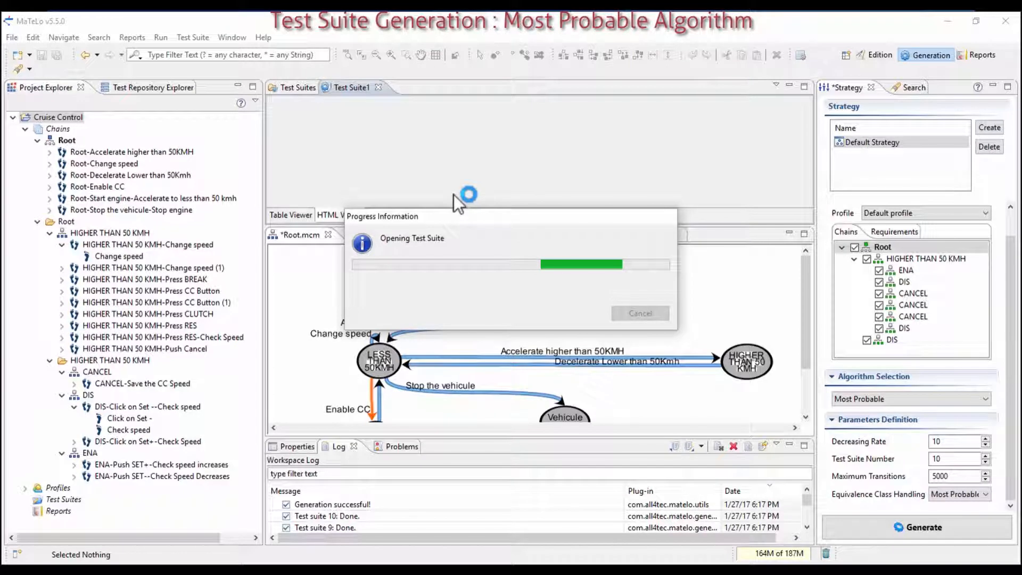
pyautogui.doubleClick(356, 88)
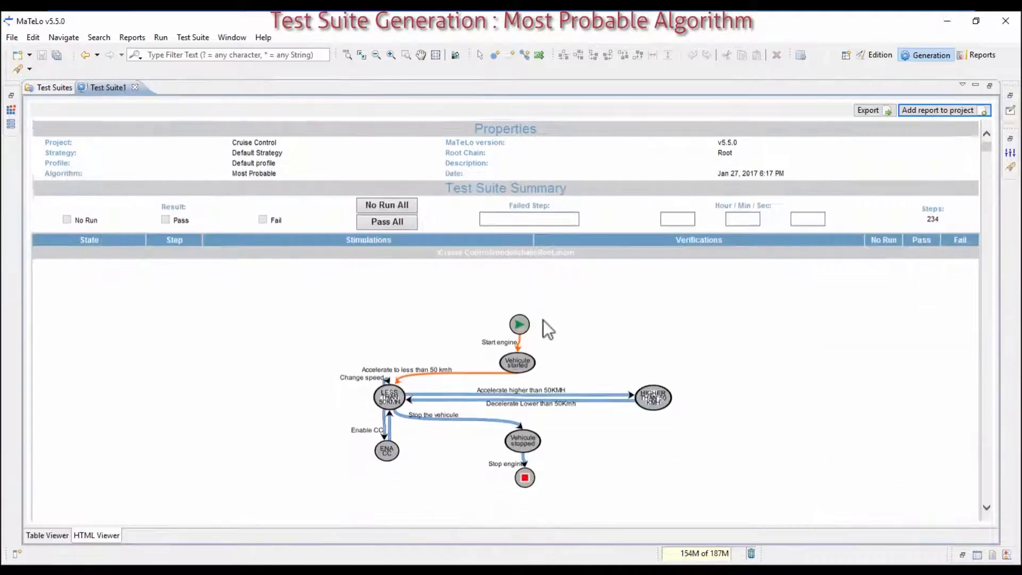
pyautogui.scroll(-7, 542, 321)
pyautogui.scroll(-15, 484, 300)
pyautogui.scroll(-1, 480, 346)
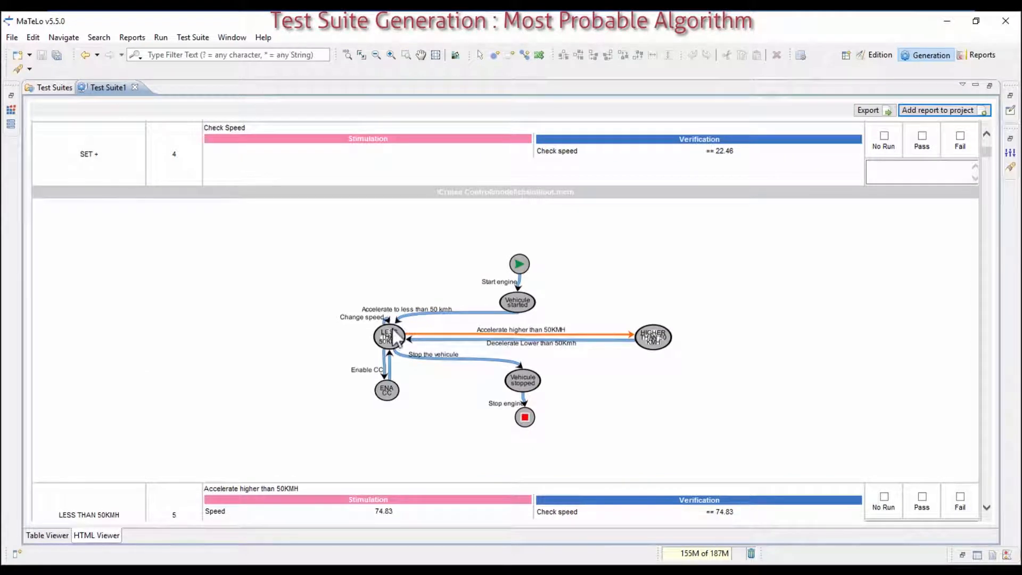
# - Return to the start of the Test Suite1 report, close it and restore the normal generation layout
pyautogui.moveTo(989, 154); pyautogui.dragTo(455, 40)
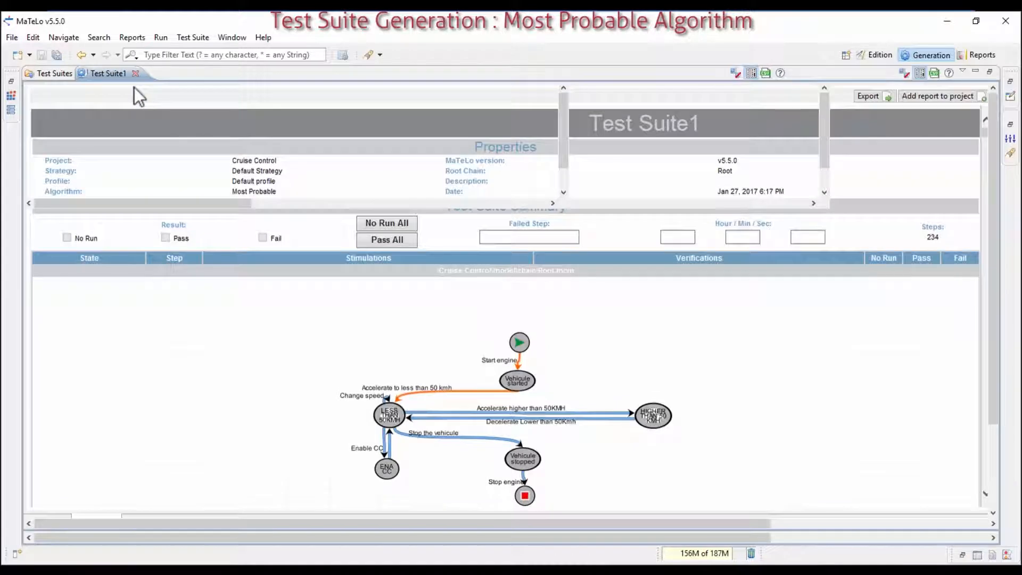
pyautogui.click(136, 88)
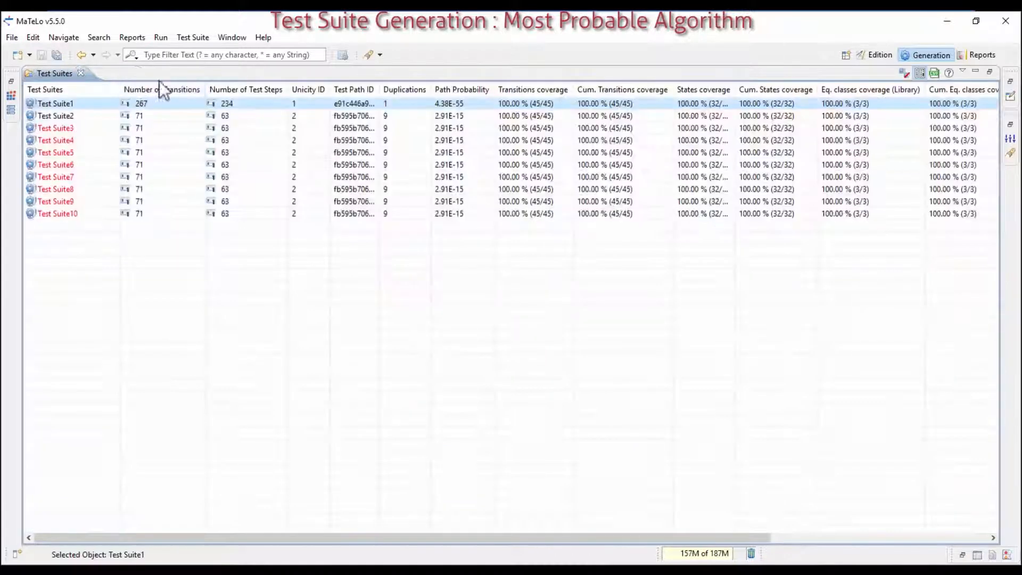
pyautogui.click(1009, 83)
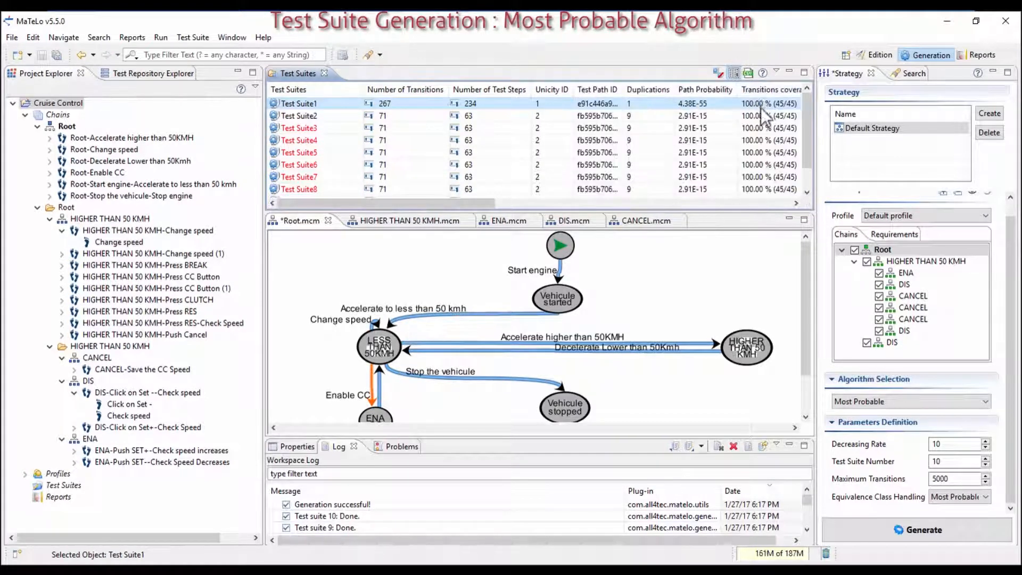
# - Generate 10 test suites with the User Oriented algorithm and maximum transitions 5000, closing the generation status report
pyautogui.click(867, 400)
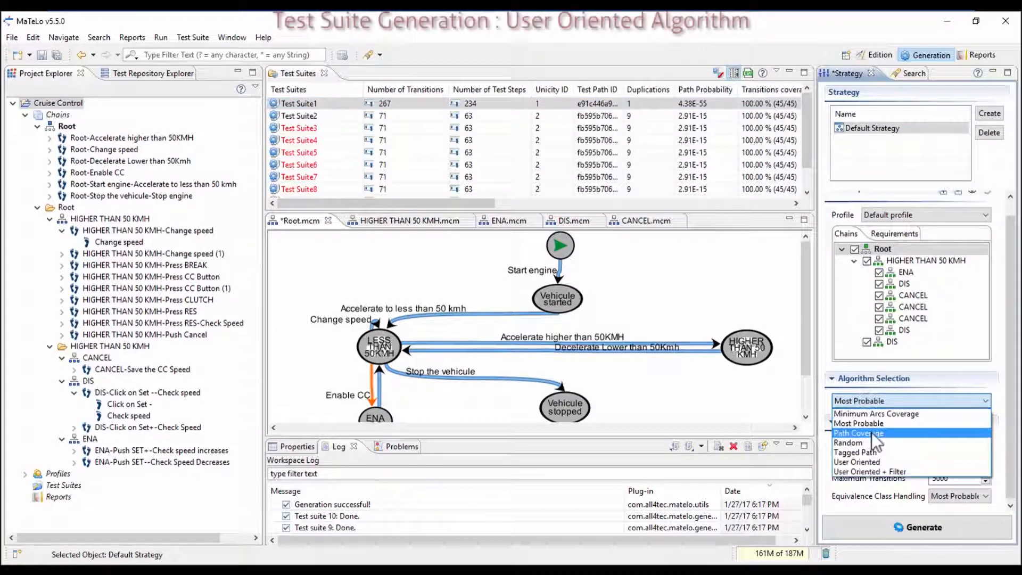
pyautogui.click(873, 462)
pyautogui.click(895, 527)
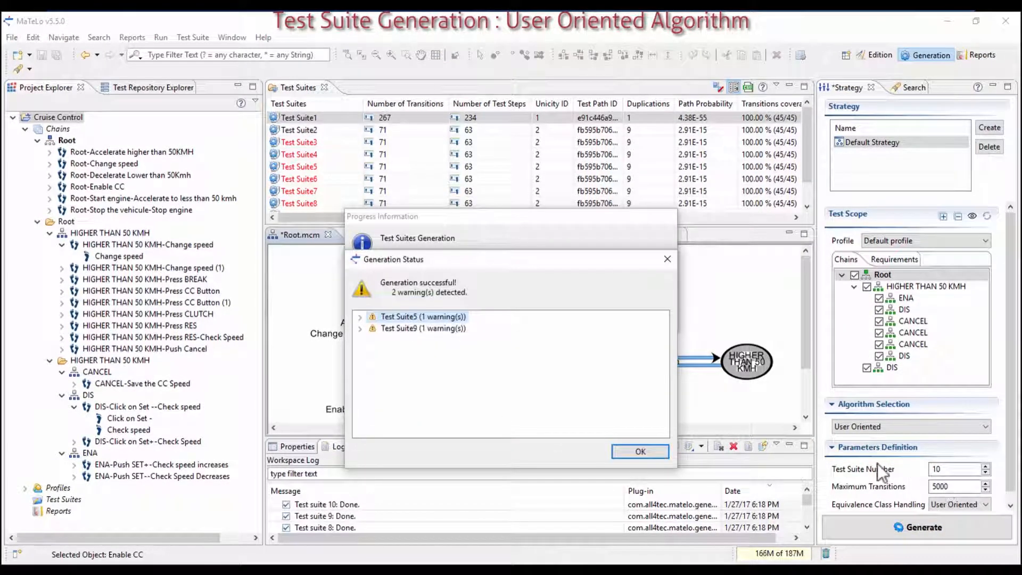
pyautogui.click(659, 451)
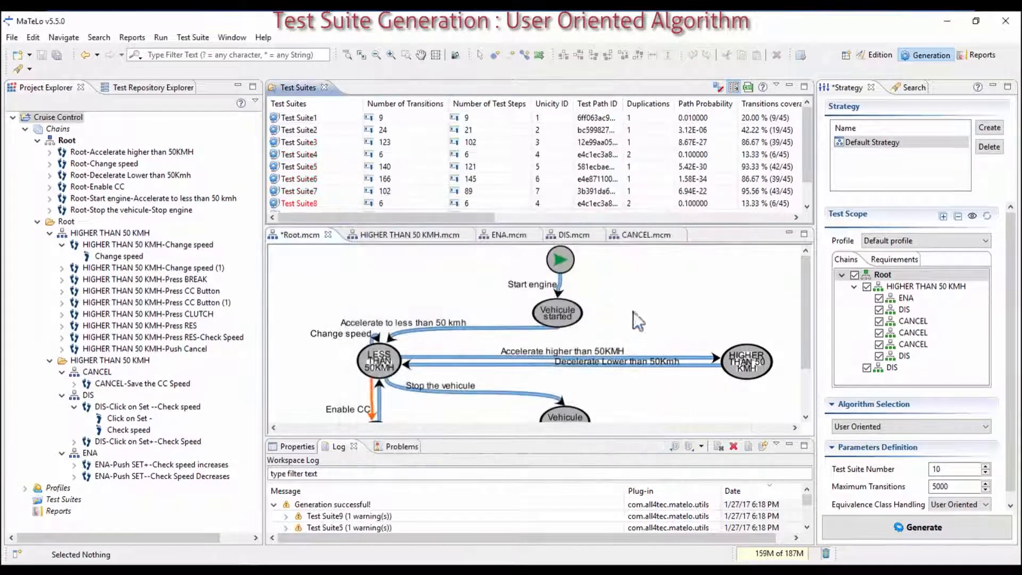
# - Hide the duplicated test suites, such as Test Suite8, and review the remaining suites in the list
pyautogui.scroll(-1, 304, 186)
pyautogui.click(307, 181)
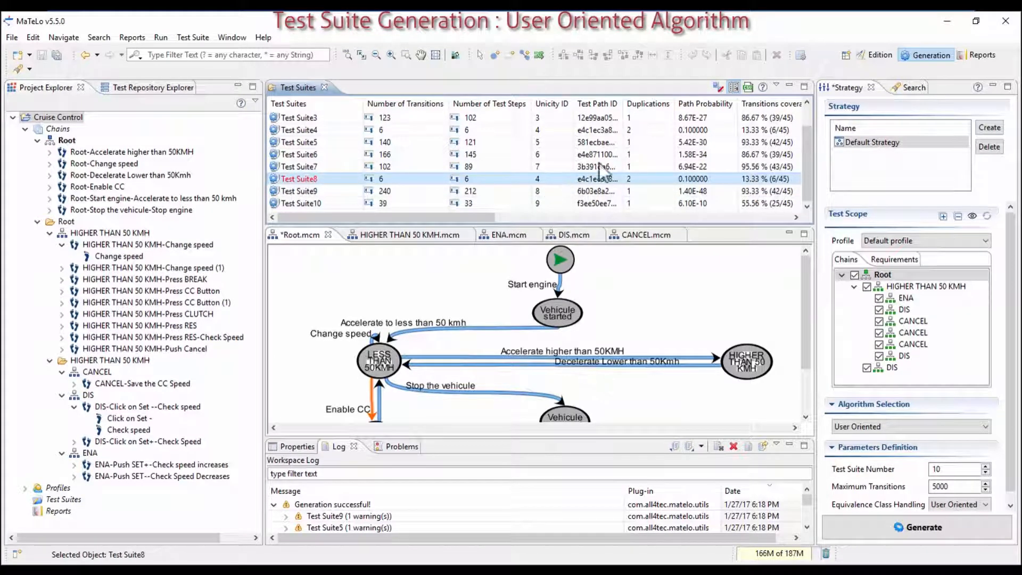
pyautogui.click(718, 86)
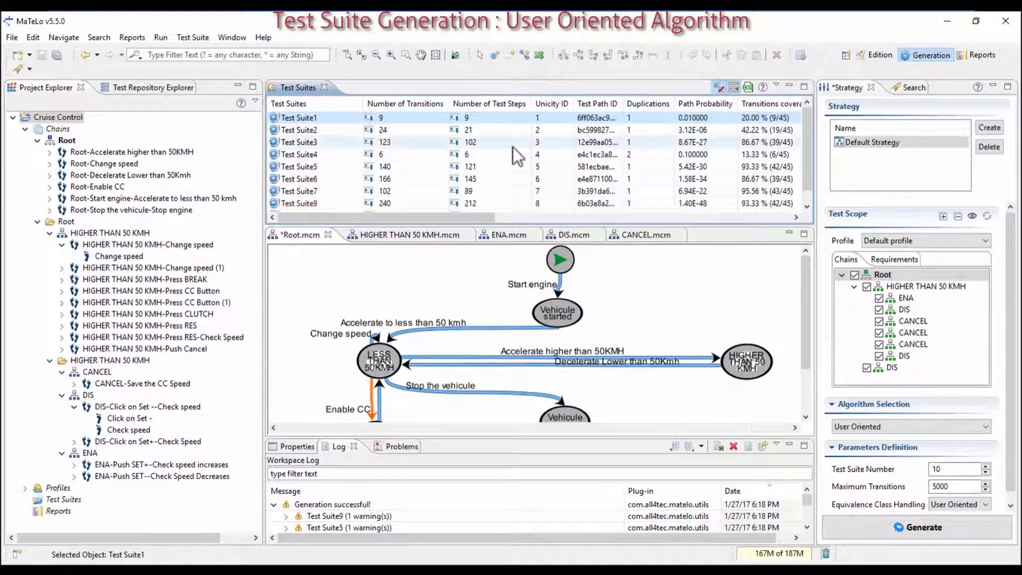
pyautogui.scroll(-1, 512, 148)
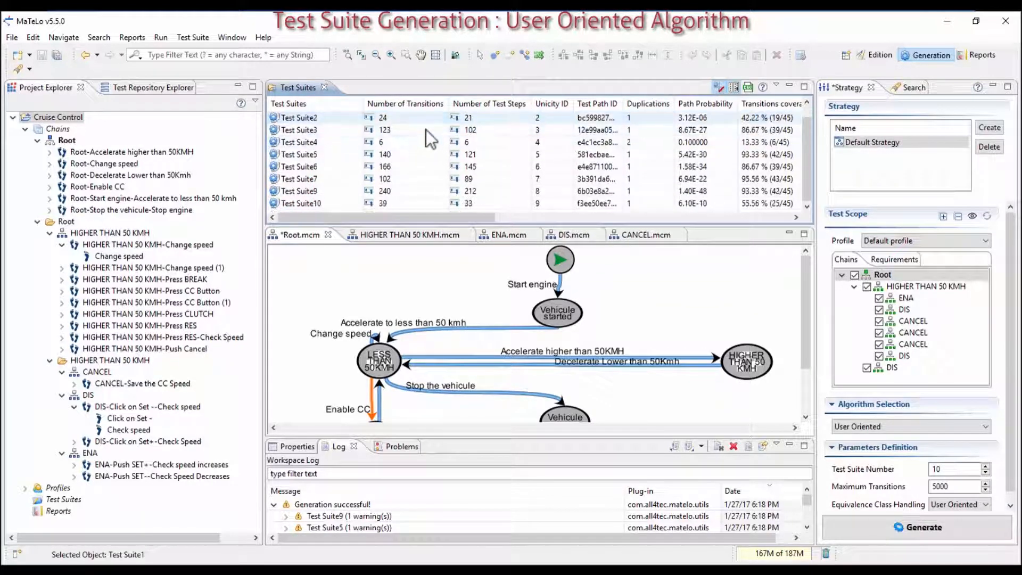
pyautogui.scroll(1, 425, 132)
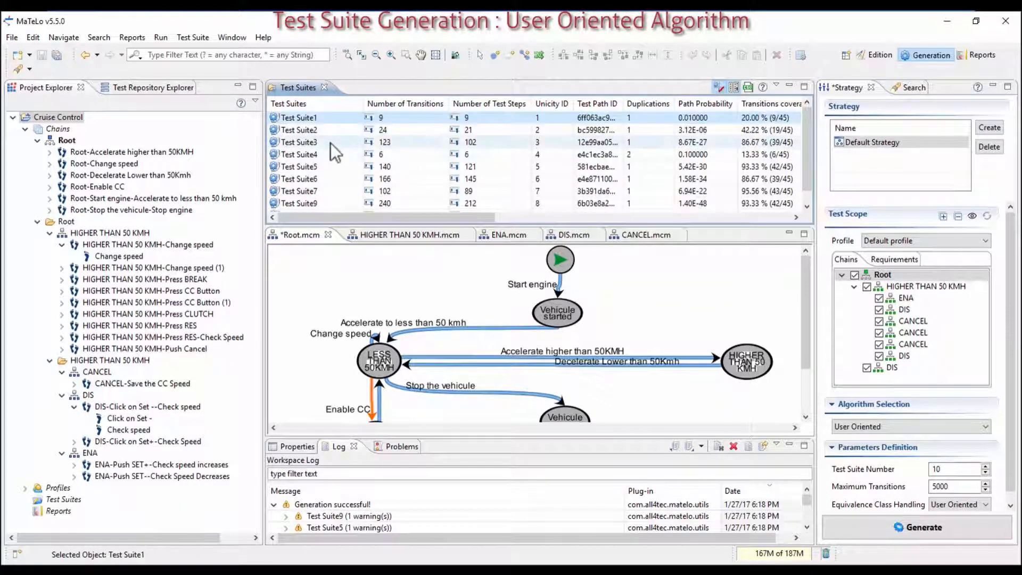
pyautogui.scroll(-1, 341, 191)
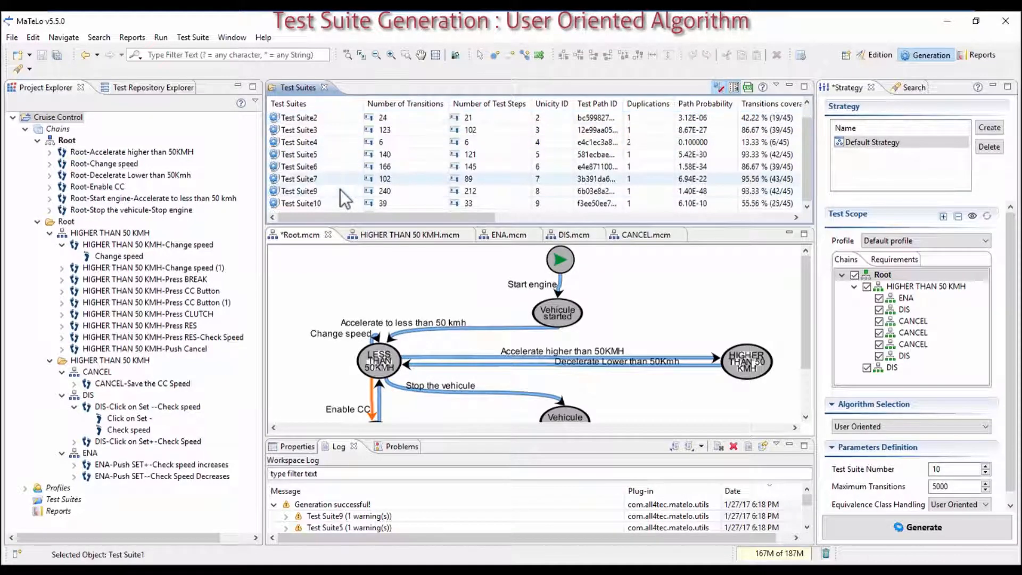
# - Generate test suites with User Oriented + Filter, using the Transitions Coverage filter, existing suites excluded and 100 maximum attempts, and review their coverage
pyautogui.click(880, 426)
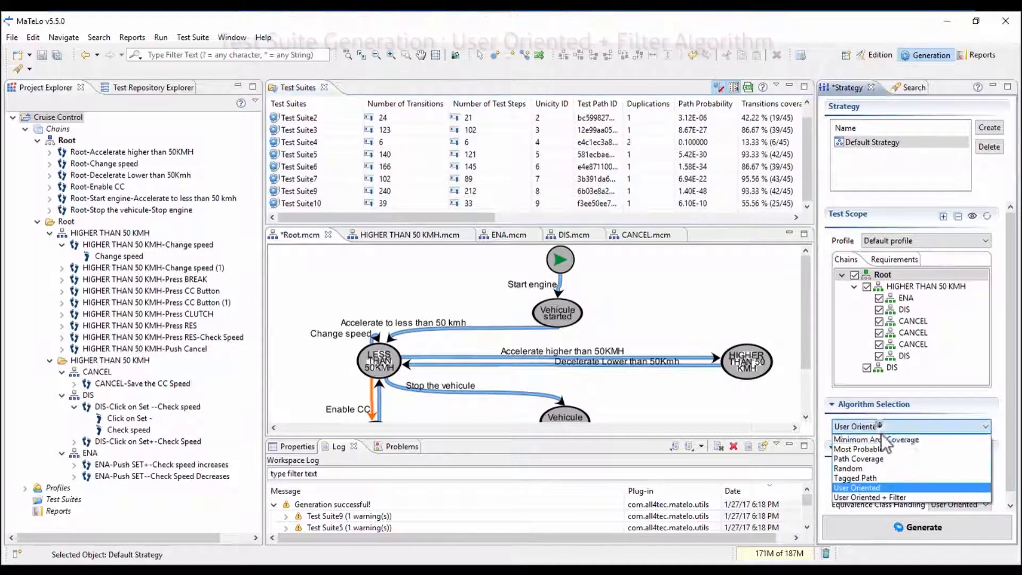
pyautogui.click(892, 496)
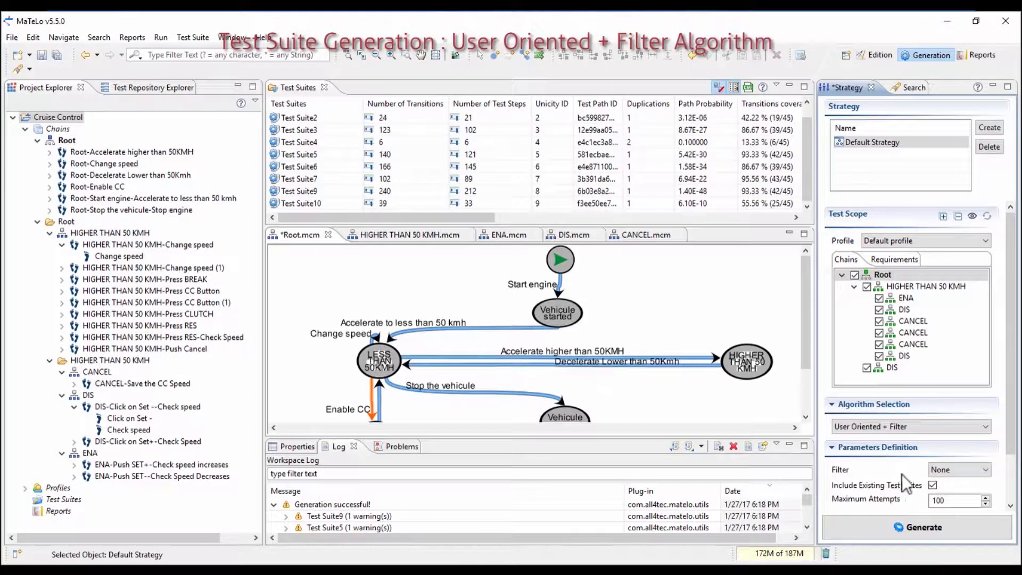
pyautogui.click(946, 471)
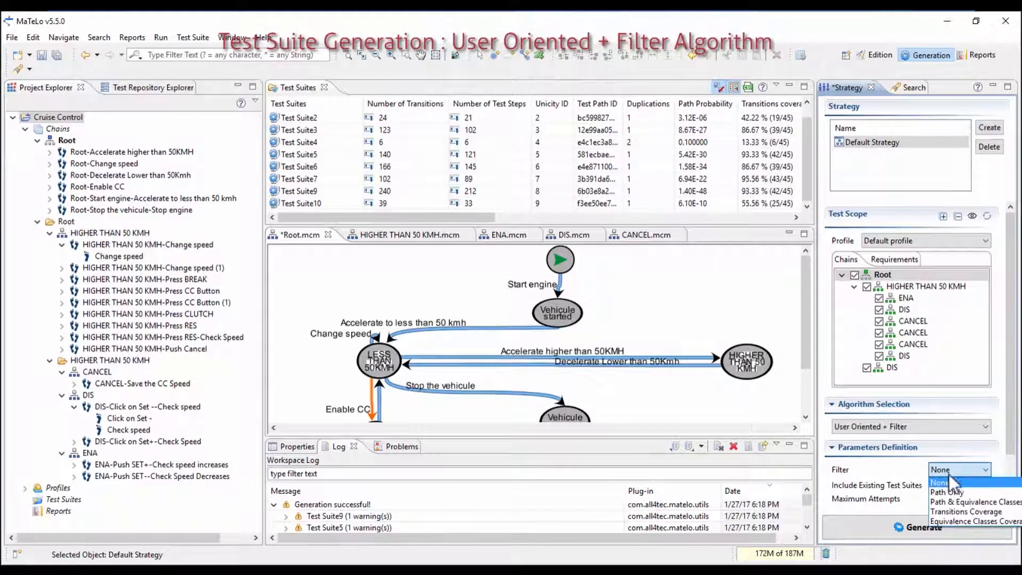
pyautogui.click(961, 512)
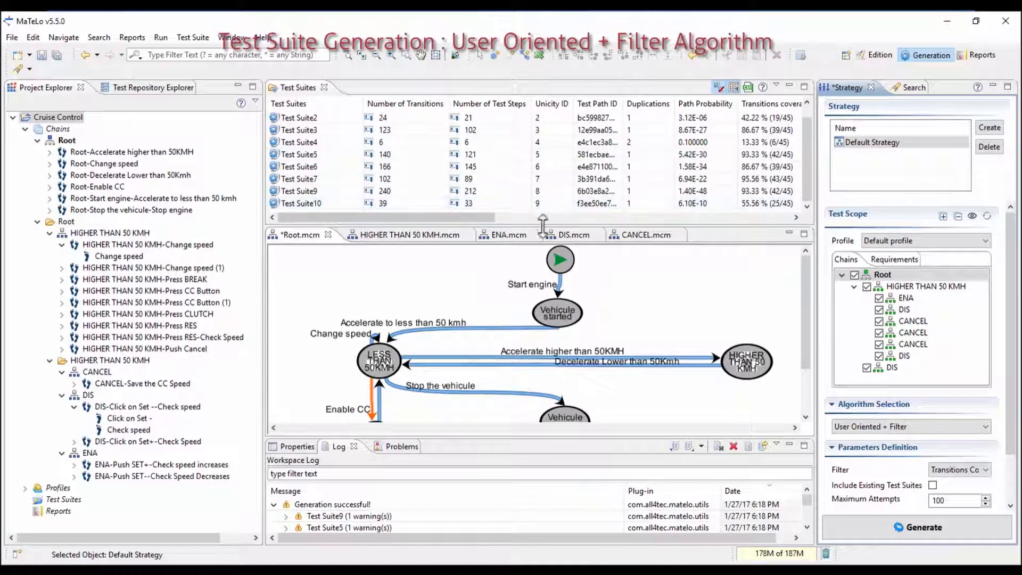
pyautogui.moveTo(461, 219)
pyautogui.mouseDown()
pyautogui.moveTo(497, 216)
pyautogui.moveTo(456, 217)
pyautogui.mouseUp()
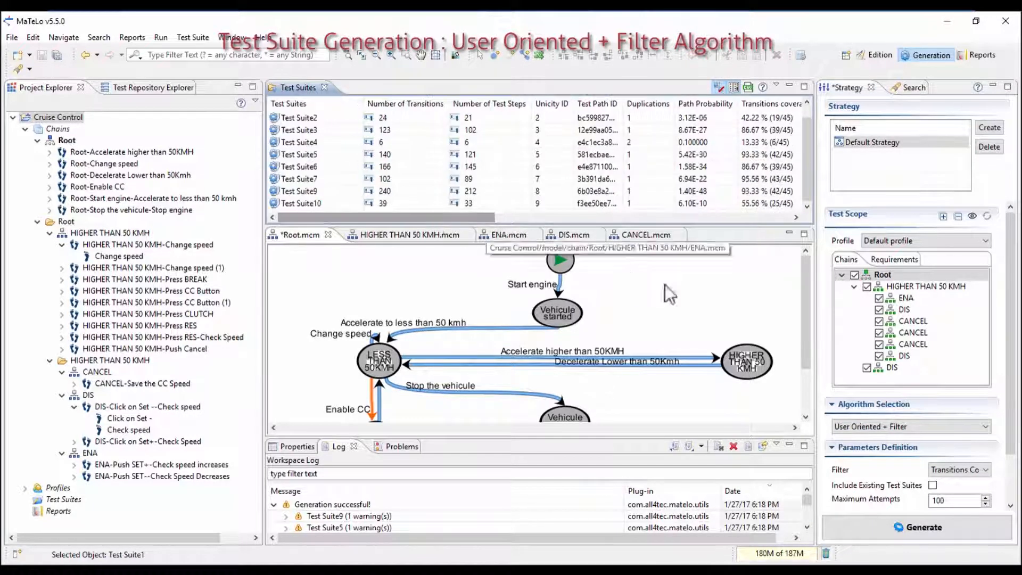
pyautogui.click(970, 530)
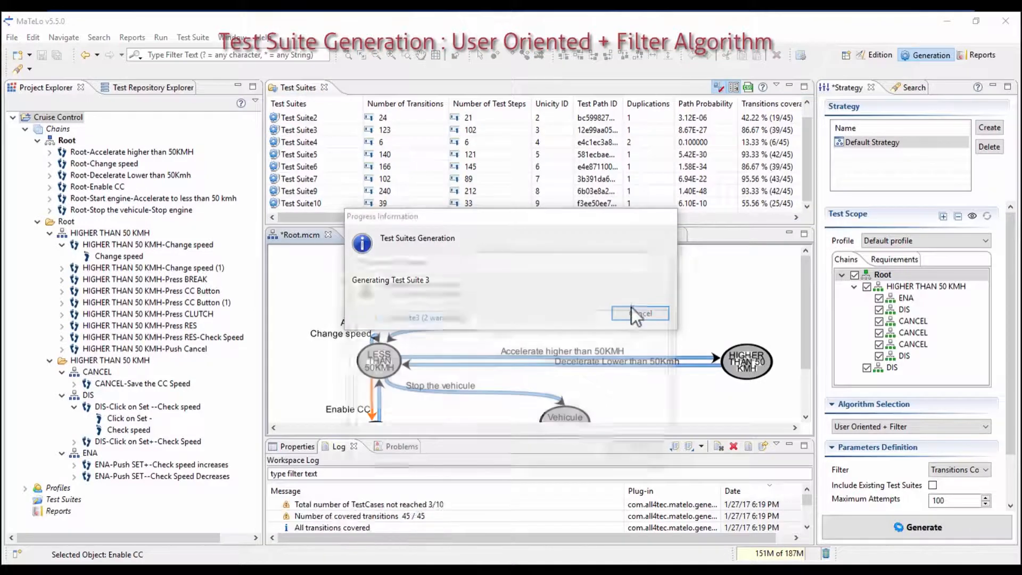
pyautogui.click(638, 450)
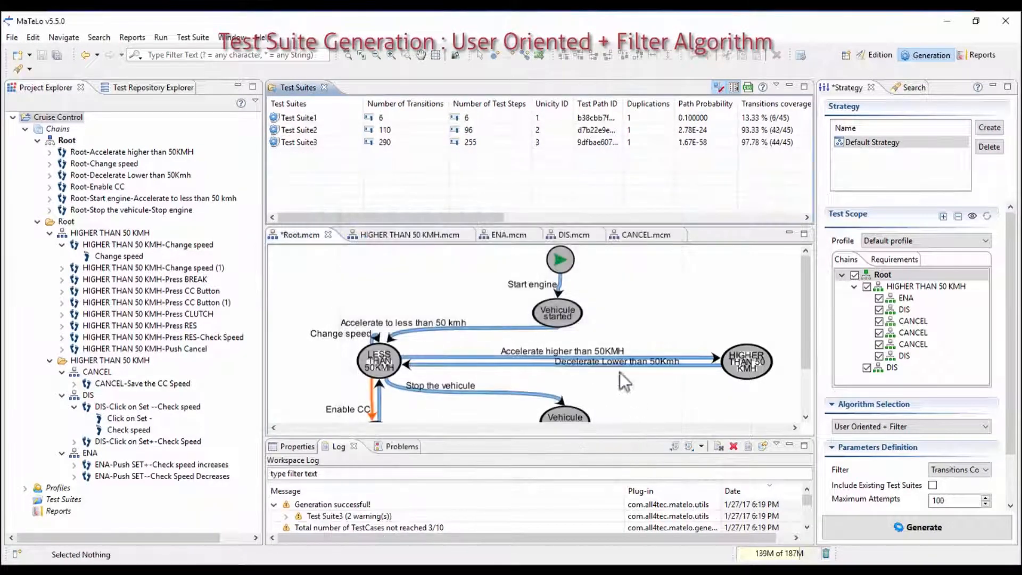
pyautogui.moveTo(474, 218); pyautogui.dragTo(390, 205)
# - Examine the generation parameters of the Random and Tagged Path algorithms without generating any test suites
pyautogui.click(909, 426)
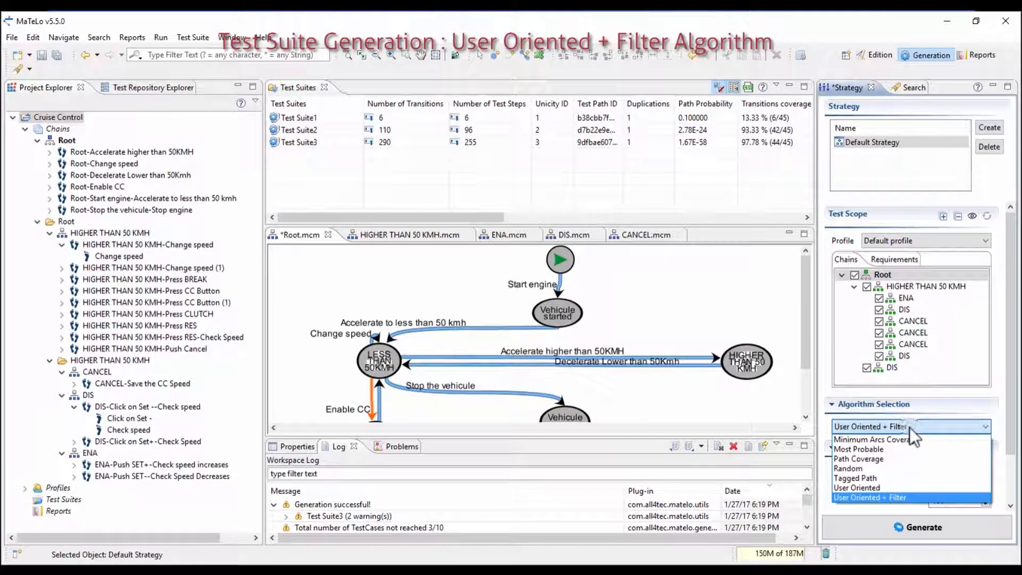
pyautogui.click(902, 466)
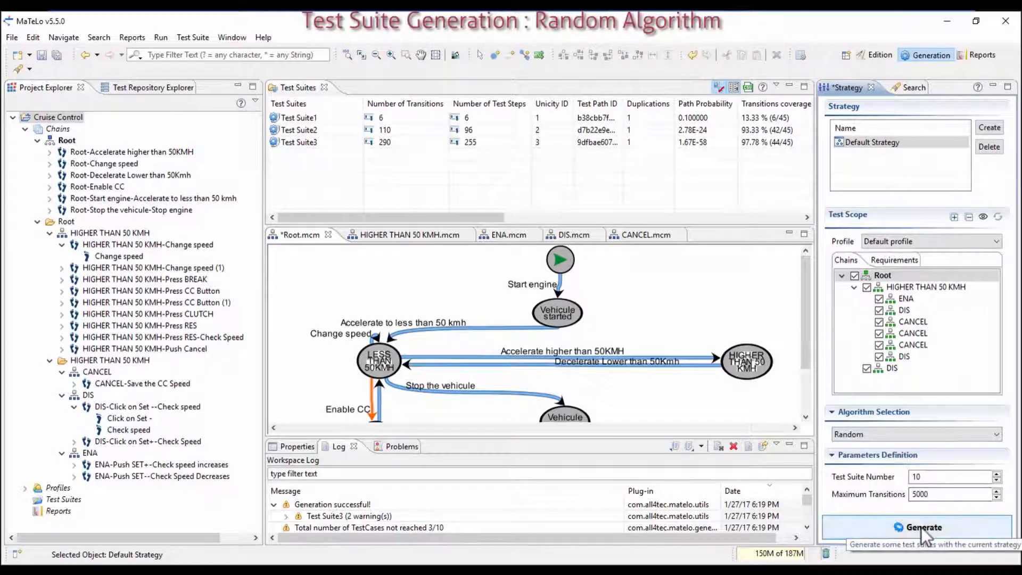
pyautogui.click(864, 437)
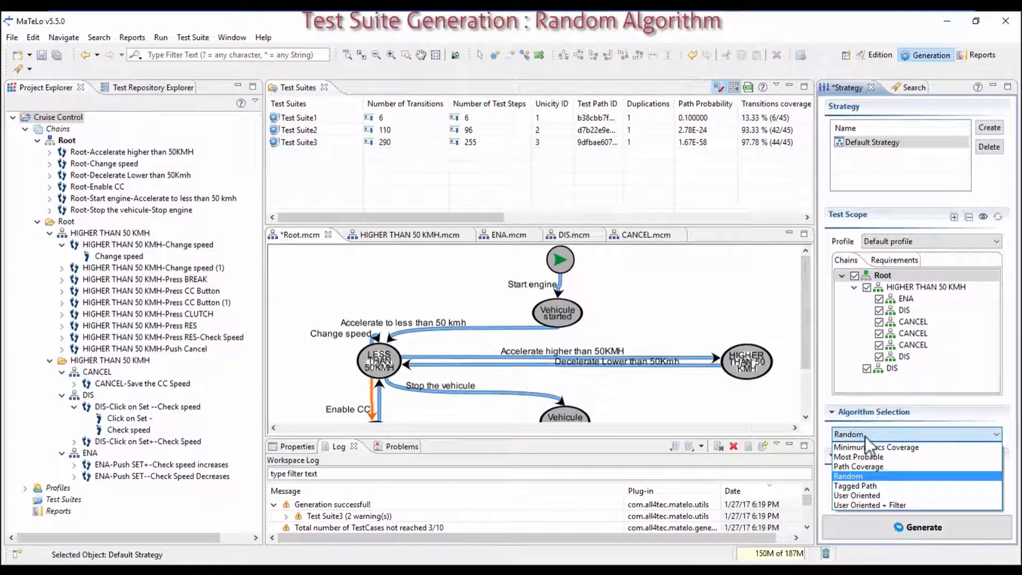
pyautogui.click(866, 466)
pyautogui.press('Down')
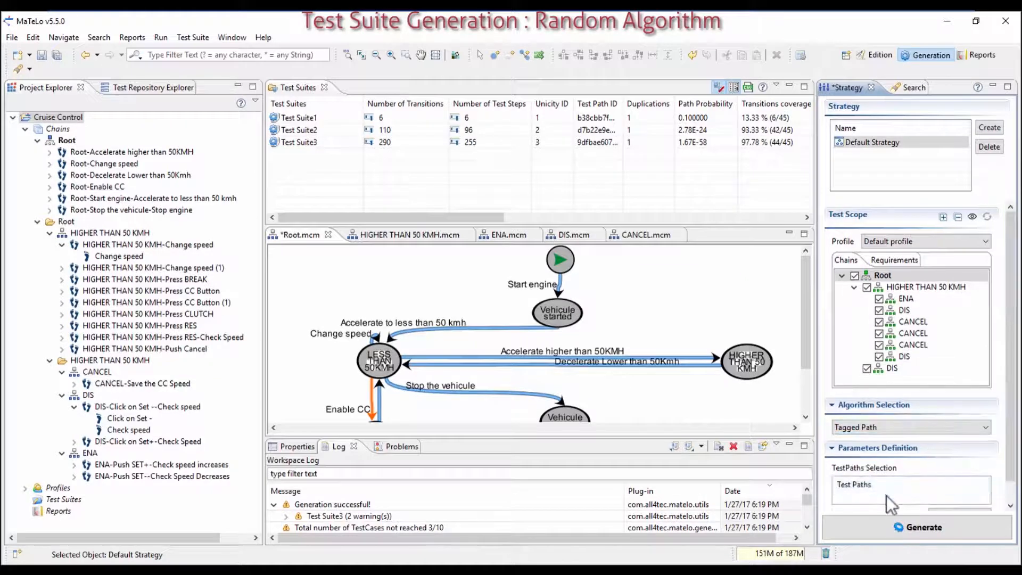
pyautogui.moveTo(1010, 422); pyautogui.dragTo(1009, 488)
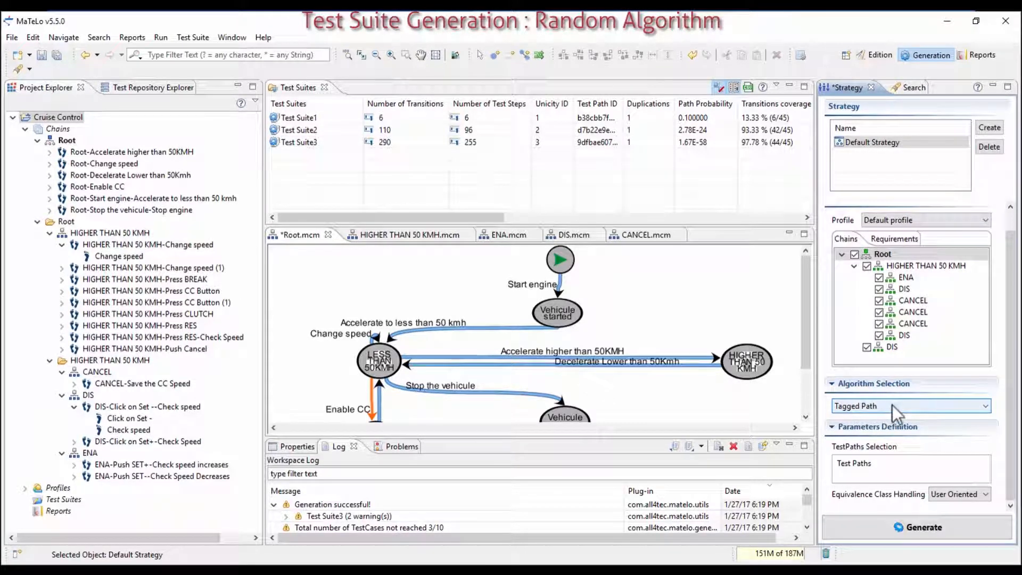
# - Save all modified files of the Cruise Control project
pyautogui.click(57, 56)
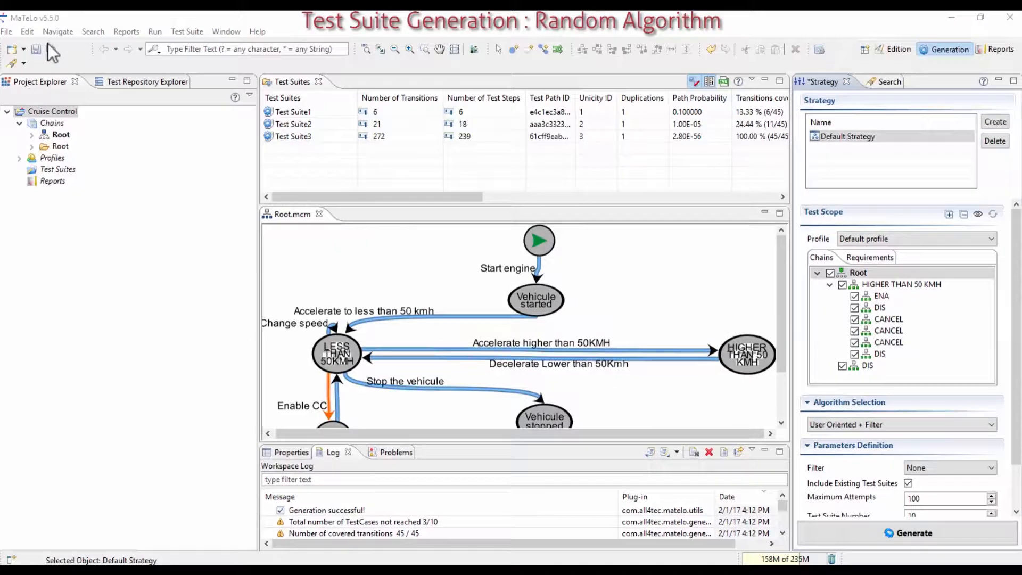
# - Start generating test suites with the Path Coverage algorithm, limiting maximum cycle iterations to 0
pyautogui.click(840, 423)
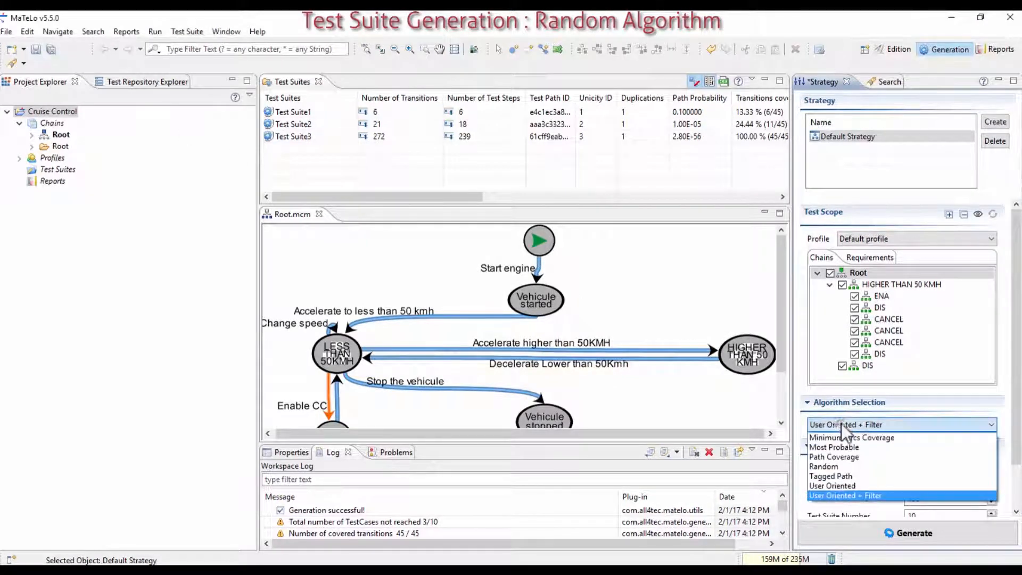
pyautogui.click(843, 458)
pyautogui.click(873, 534)
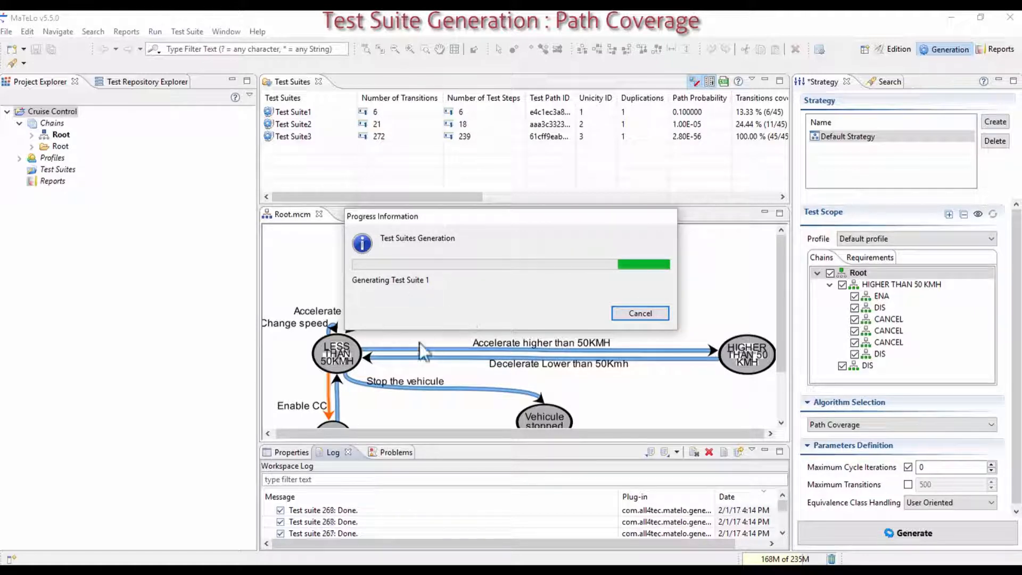
# - Stop the running Path Coverage generation, choose to display the suites generated so far and close the status report
pyautogui.click(644, 312)
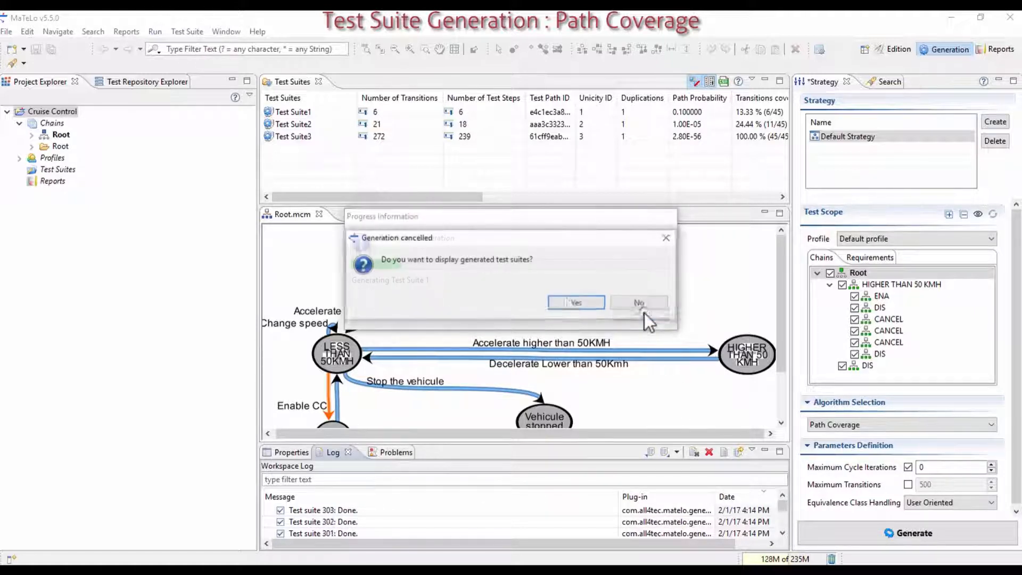
pyautogui.click(572, 302)
pyautogui.click(635, 453)
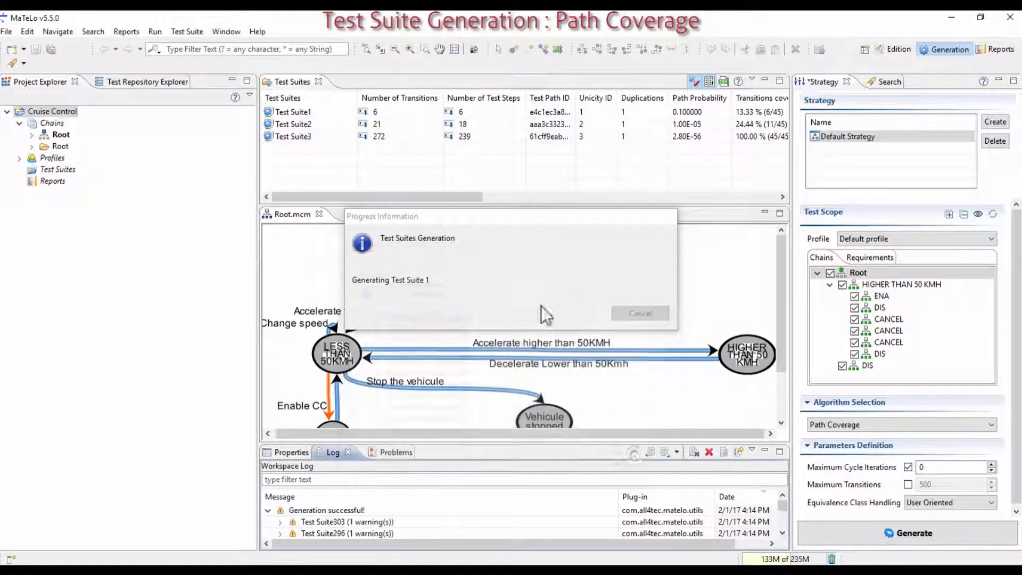